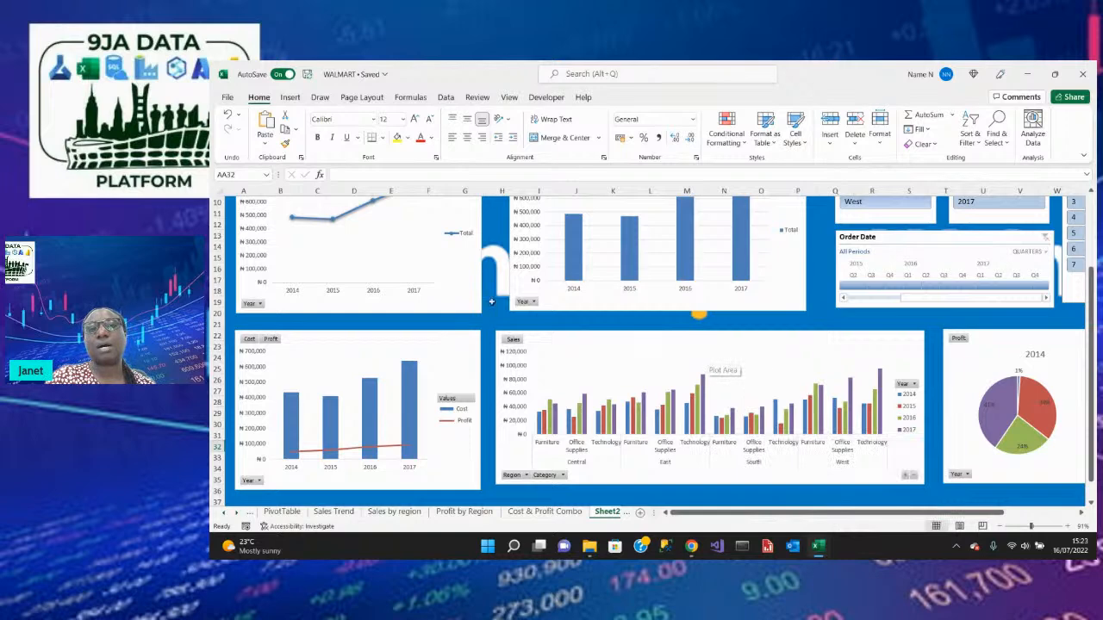
Look over the upper part of the Walmart Dashboard, and switch to the DEMO WALMART workbook with the order data.
{"action": "scroll", "coordinate": [724, 356], "scroll_direction": "up", "scroll_amount": 3}
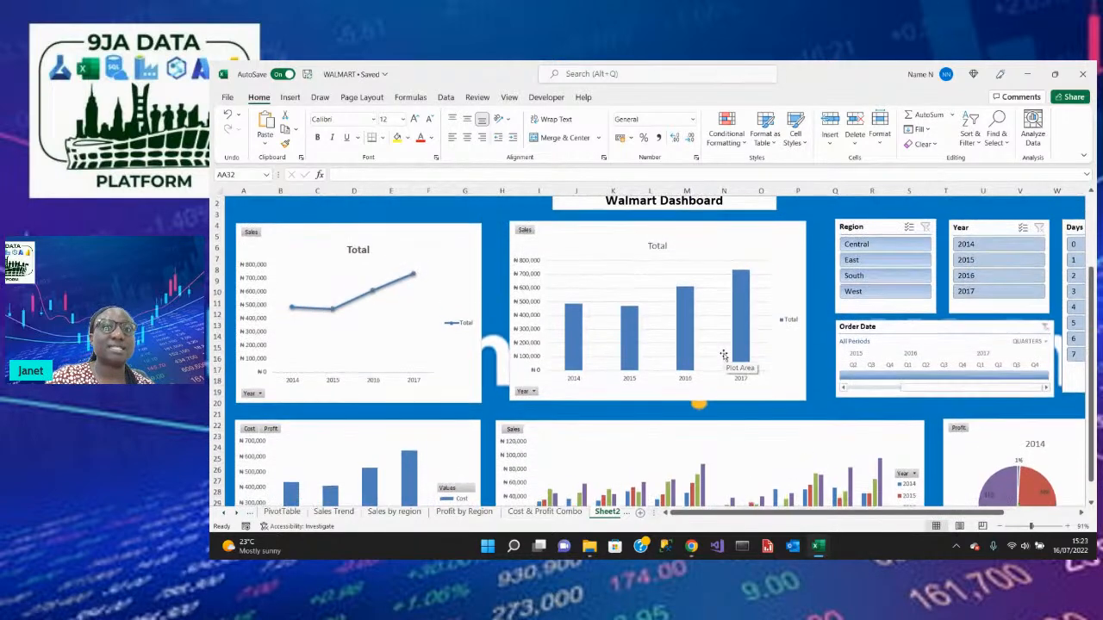
{"action": "scroll", "coordinate": [724, 355], "scroll_direction": "up", "scroll_amount": 1}
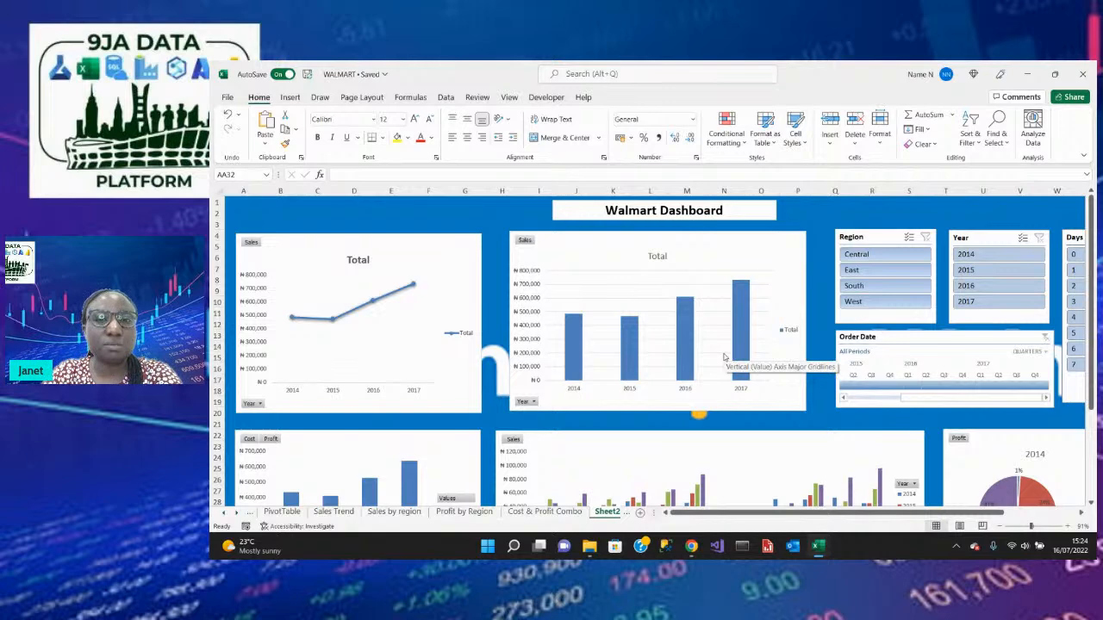
{"action": "mouse_move", "coordinate": [819, 549]}
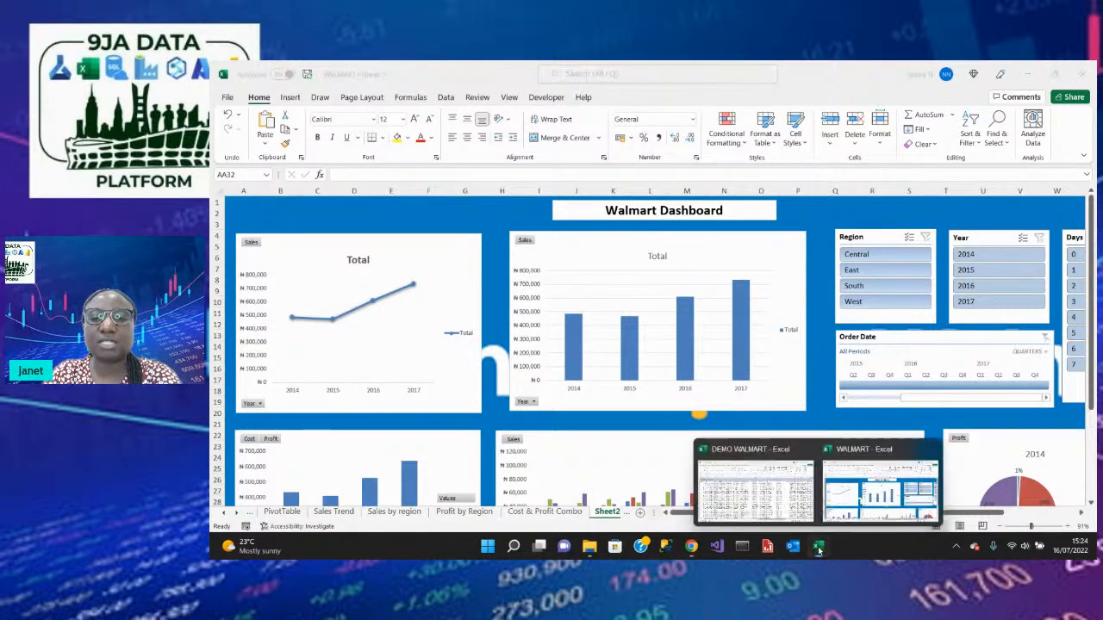
{"action": "left_click", "coordinate": [787, 500]}
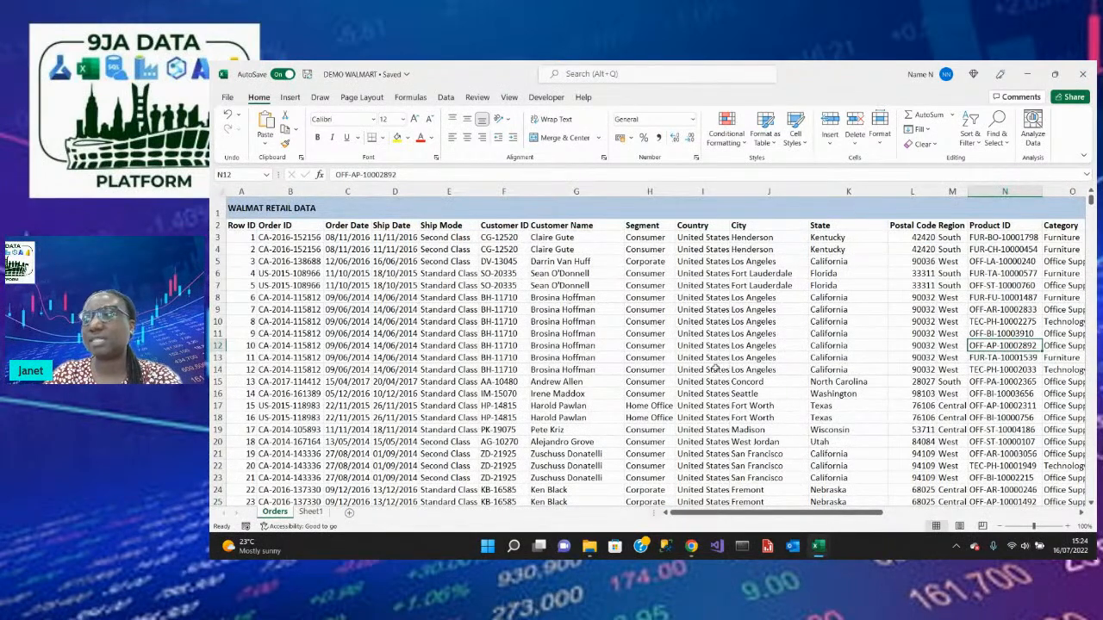
{"action": "mouse_move", "coordinate": [819, 549]}
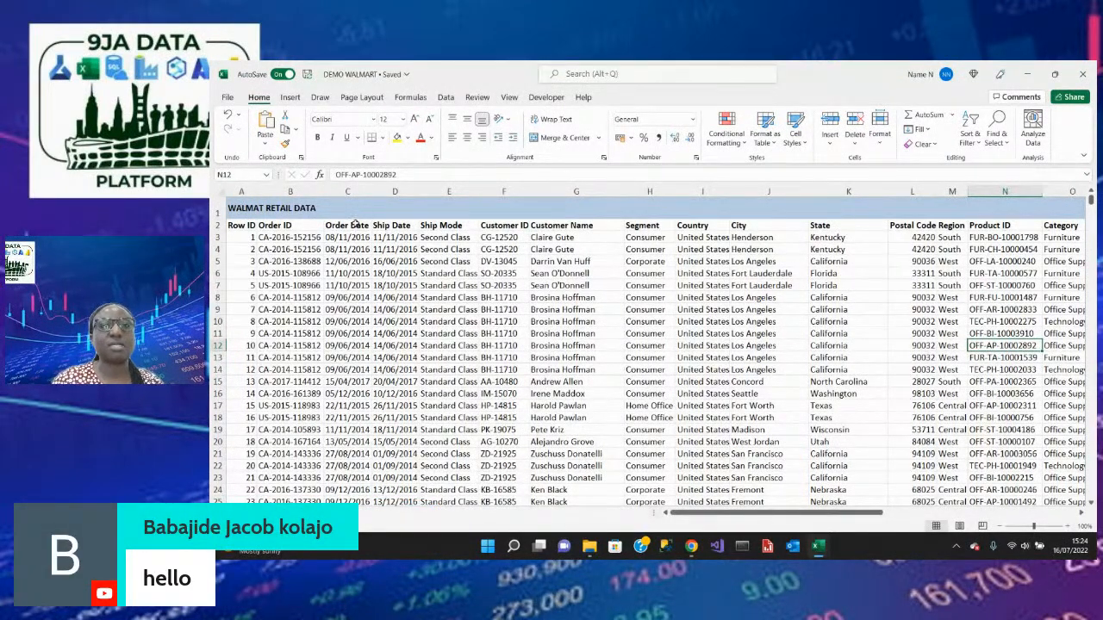
Delete the Row ID column from the Orders sheet.
{"action": "left_click", "coordinate": [242, 192]}
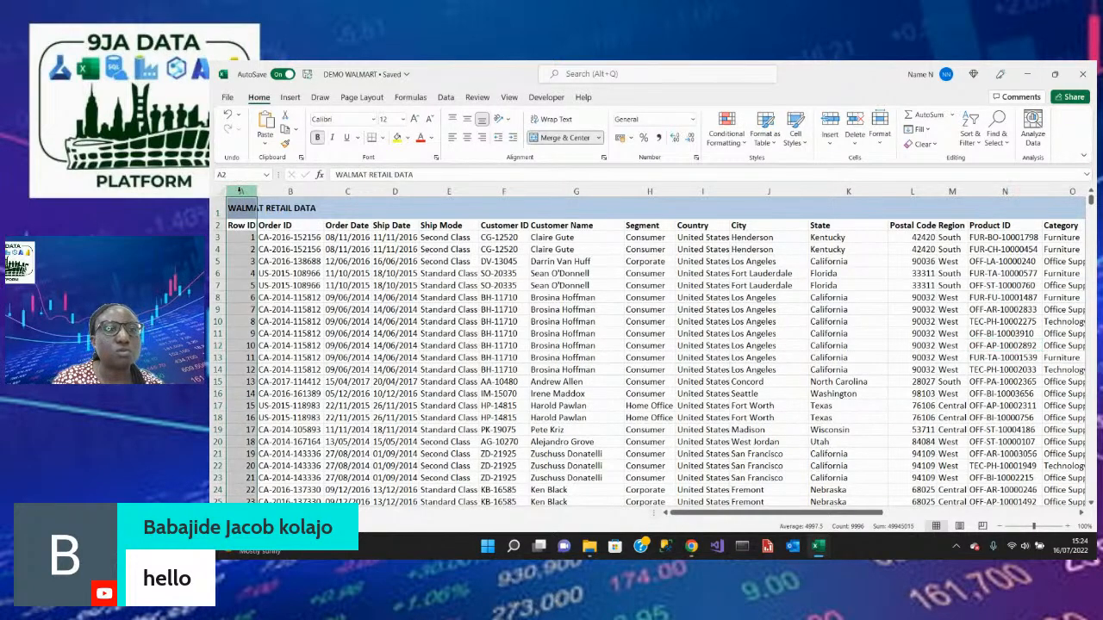
{"action": "right_click", "coordinate": [242, 193]}
{"action": "left_click", "coordinate": [271, 326]}
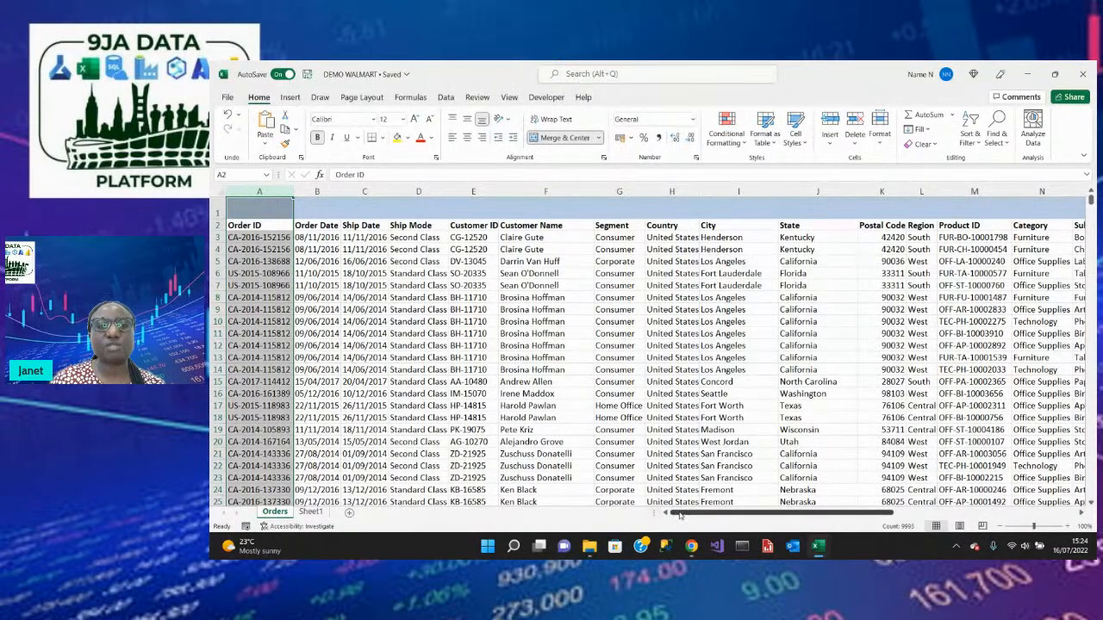
Delete the Country and City columns from the Orders sheet.
{"action": "left_click_drag", "start_coordinate": [680, 514], "coordinate": [701, 515]}
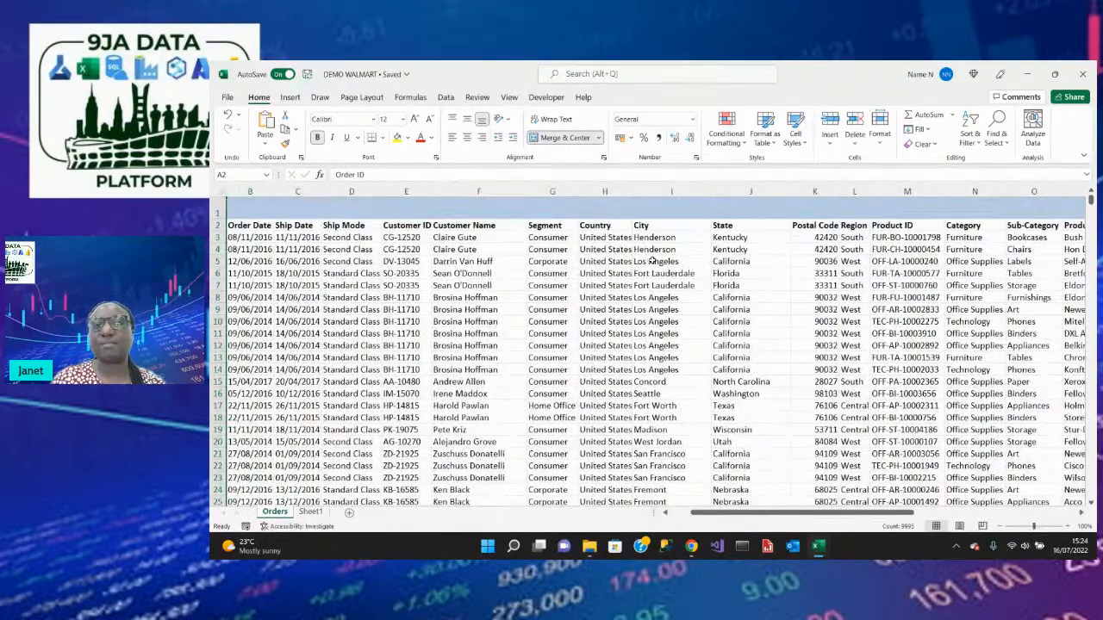
{"action": "left_click", "coordinate": [604, 191]}
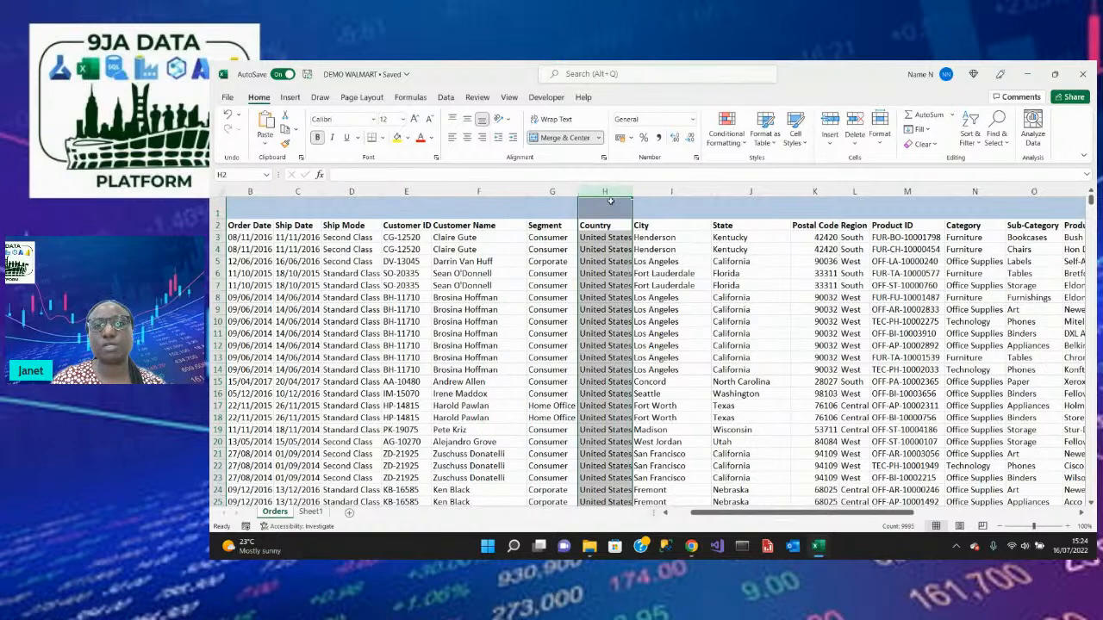
{"action": "right_click", "coordinate": [612, 196]}
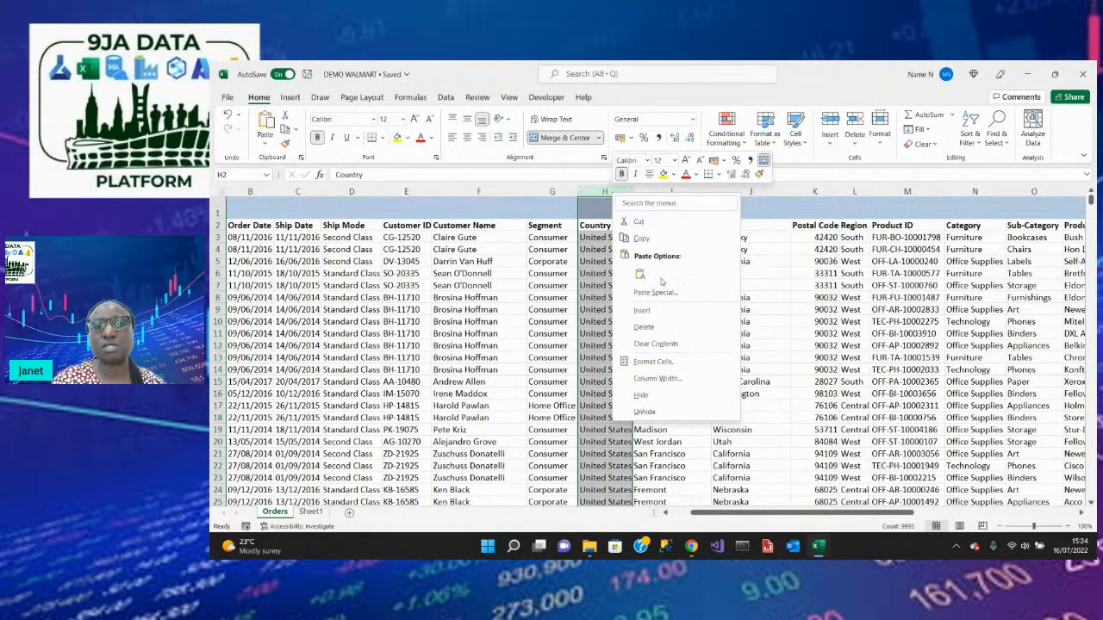
{"action": "left_click", "coordinate": [657, 328]}
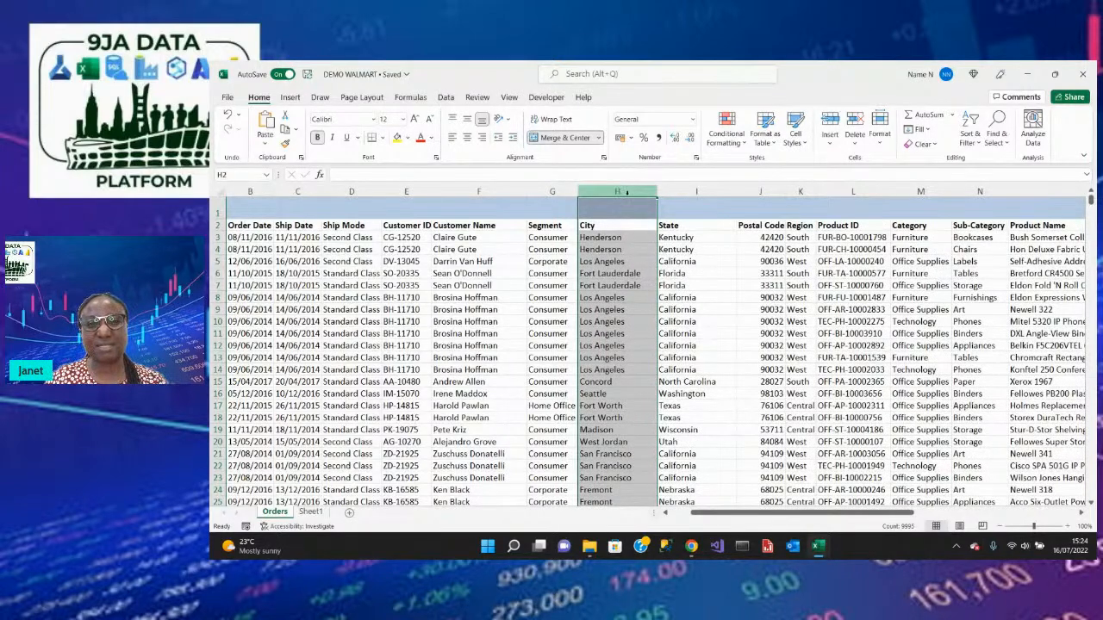
{"action": "right_click", "coordinate": [628, 194]}
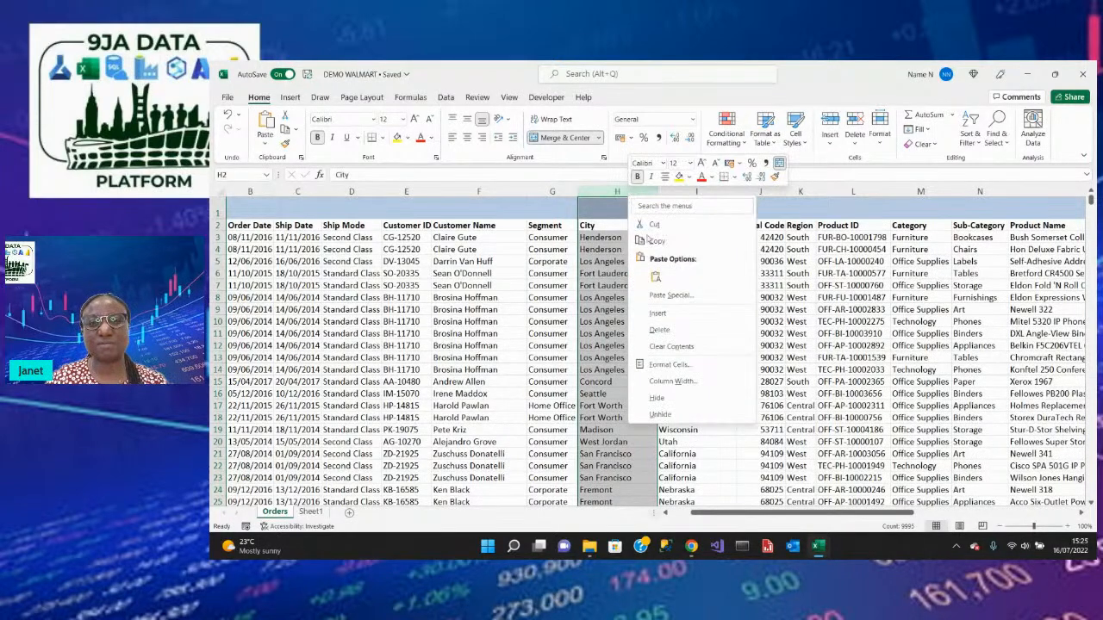
{"action": "left_click", "coordinate": [660, 331]}
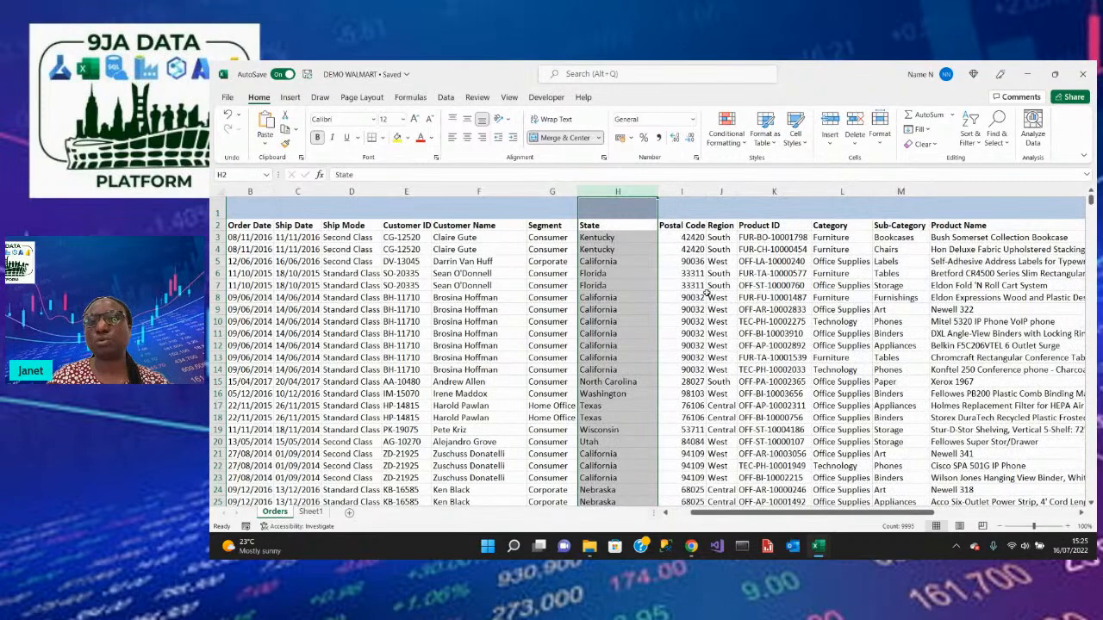
Delete the Postal Code column from the Orders sheet.
{"action": "left_click", "coordinate": [680, 191]}
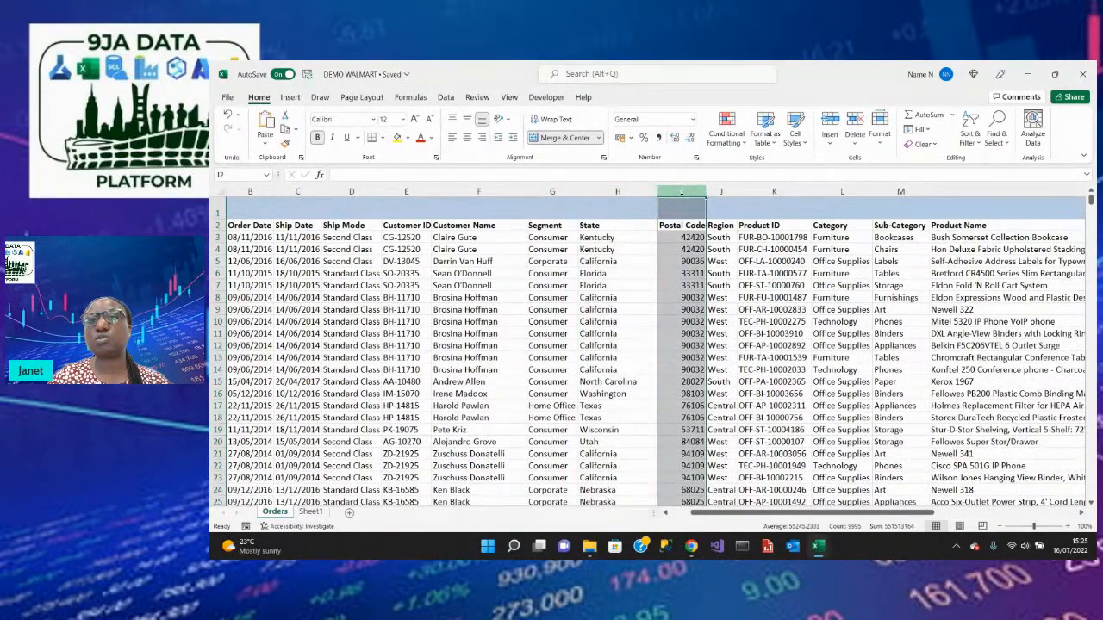
{"action": "right_click", "coordinate": [681, 194]}
{"action": "left_click", "coordinate": [734, 331]}
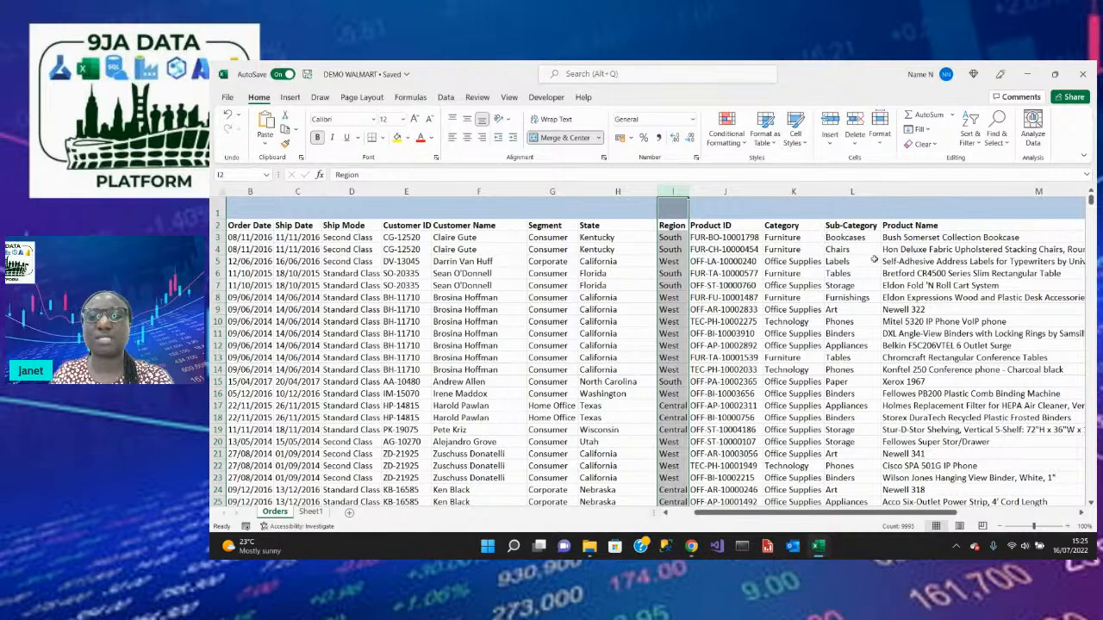
{"action": "left_click_drag", "start_coordinate": [927, 515], "coordinate": [1048, 516]}
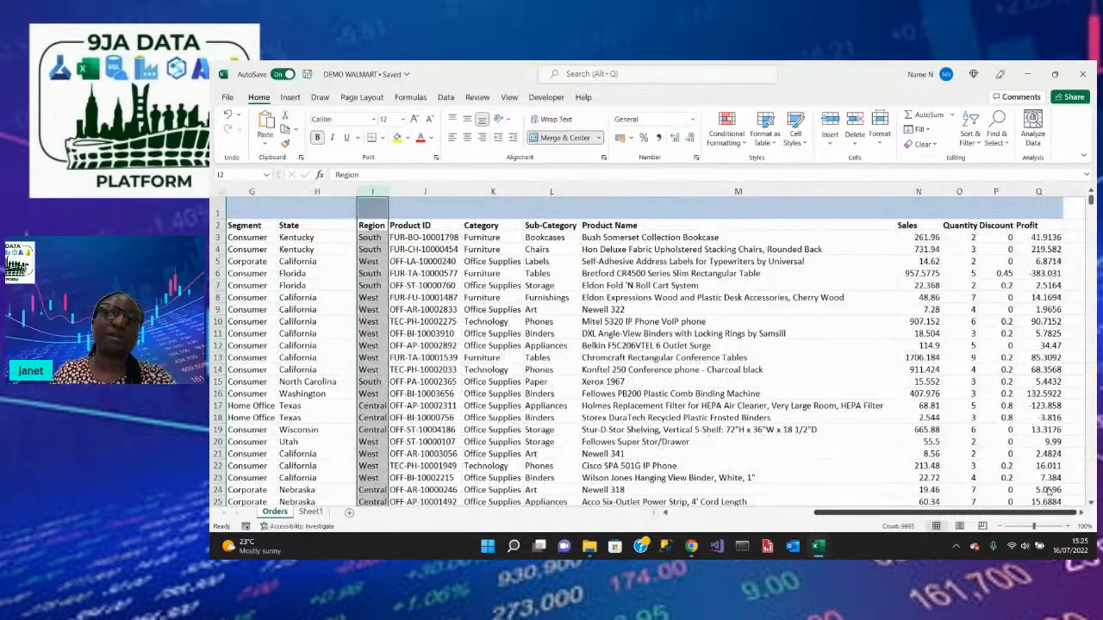
{"action": "scroll", "coordinate": [1050, 490], "scroll_direction": "left", "scroll_amount": 10}
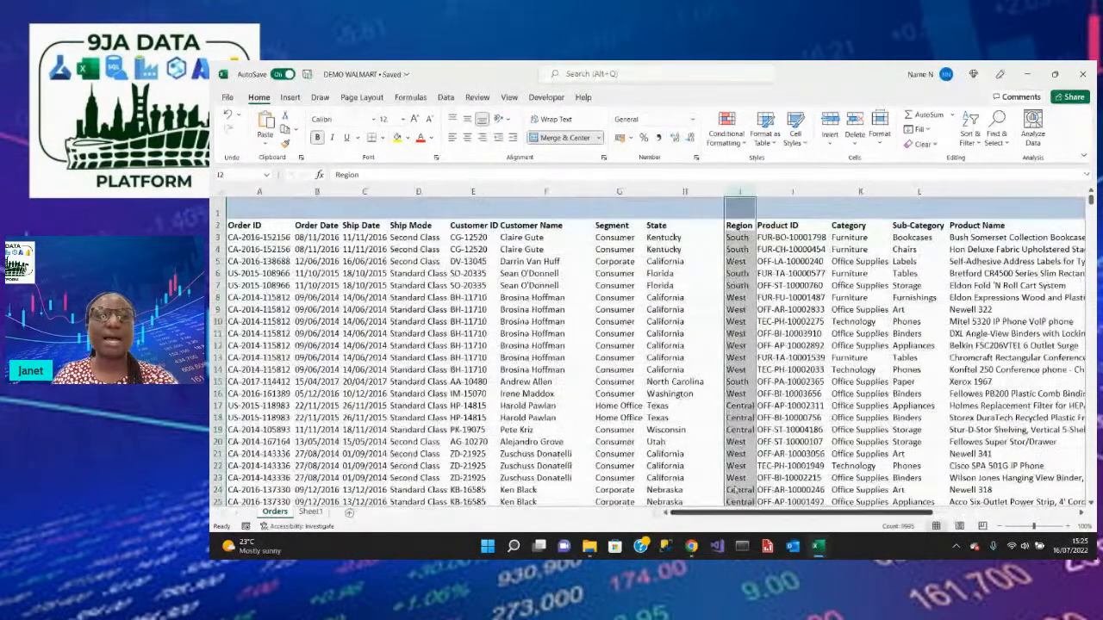
{"action": "left_click", "coordinate": [414, 191]}
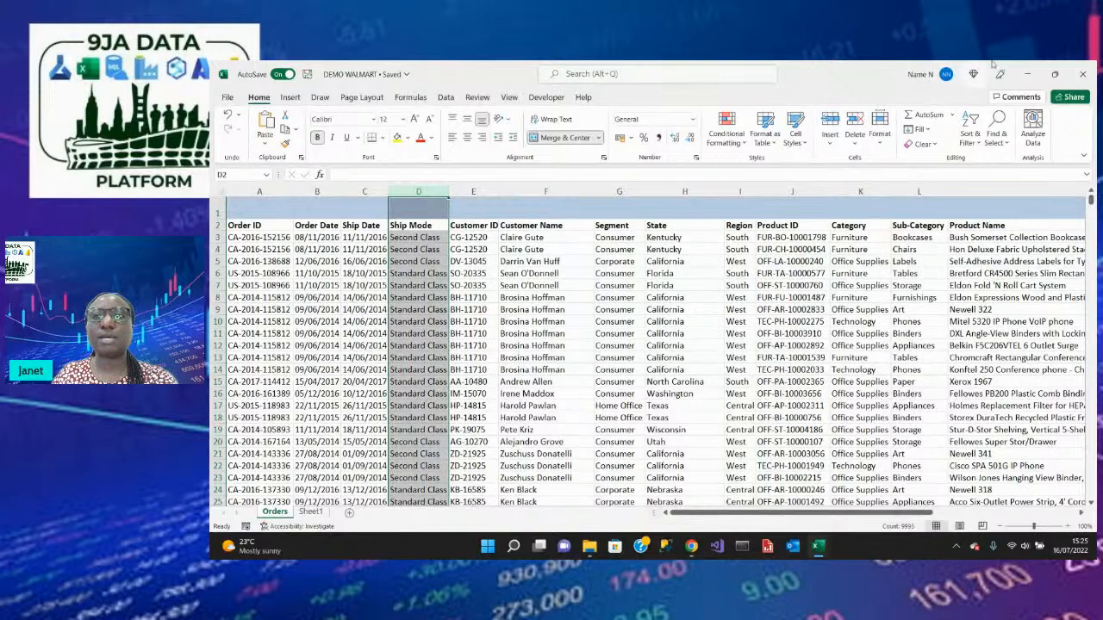
Switch to the StreamYard studio in Chrome and set the broadcast layout to show only the shared screen.
{"action": "mouse_move", "coordinate": [692, 546]}
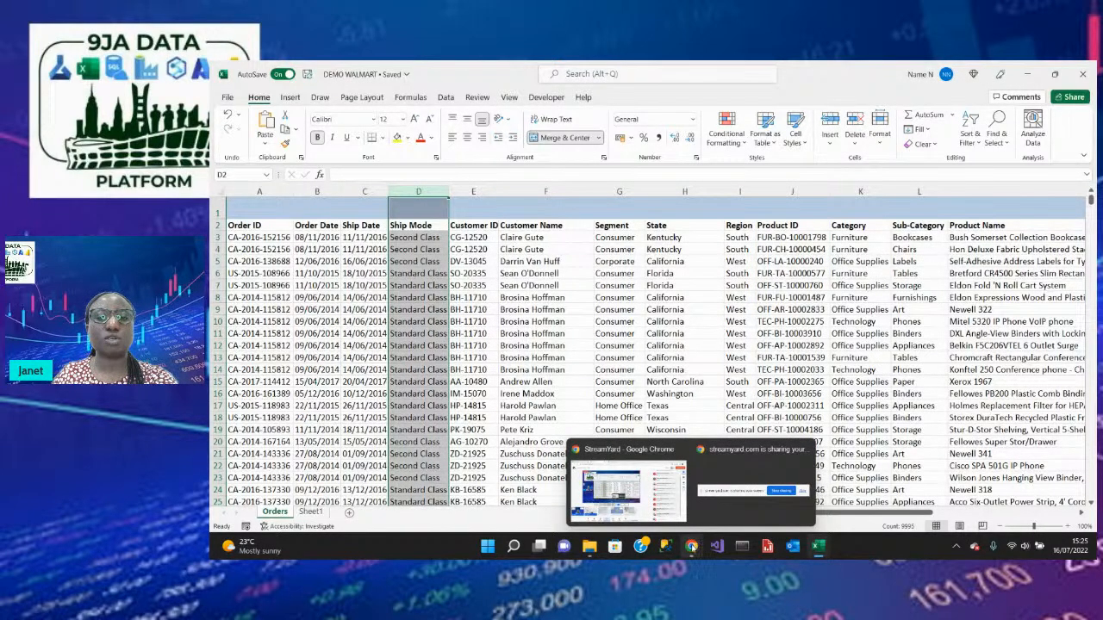
{"action": "left_click", "coordinate": [692, 546]}
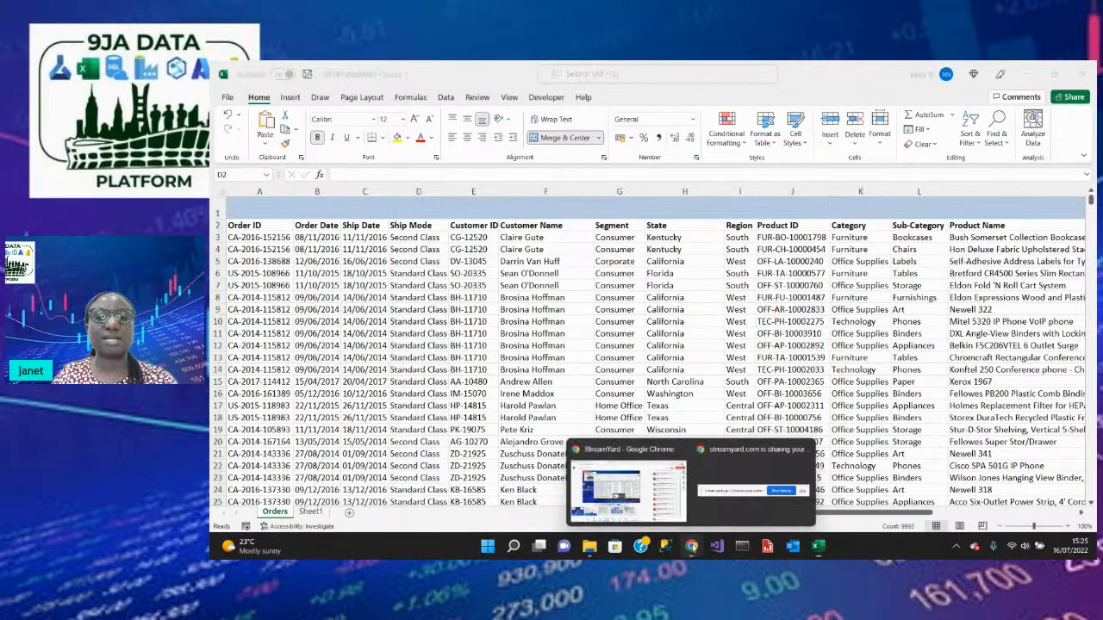
{"action": "left_click", "coordinate": [628, 487]}
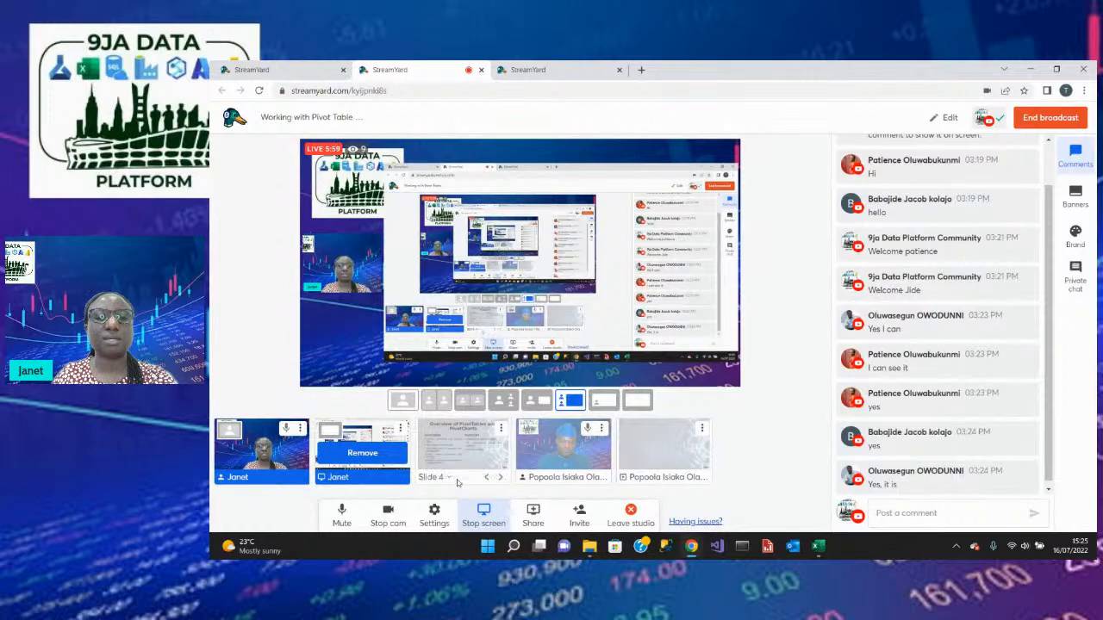
{"action": "mouse_move", "coordinate": [463, 466]}
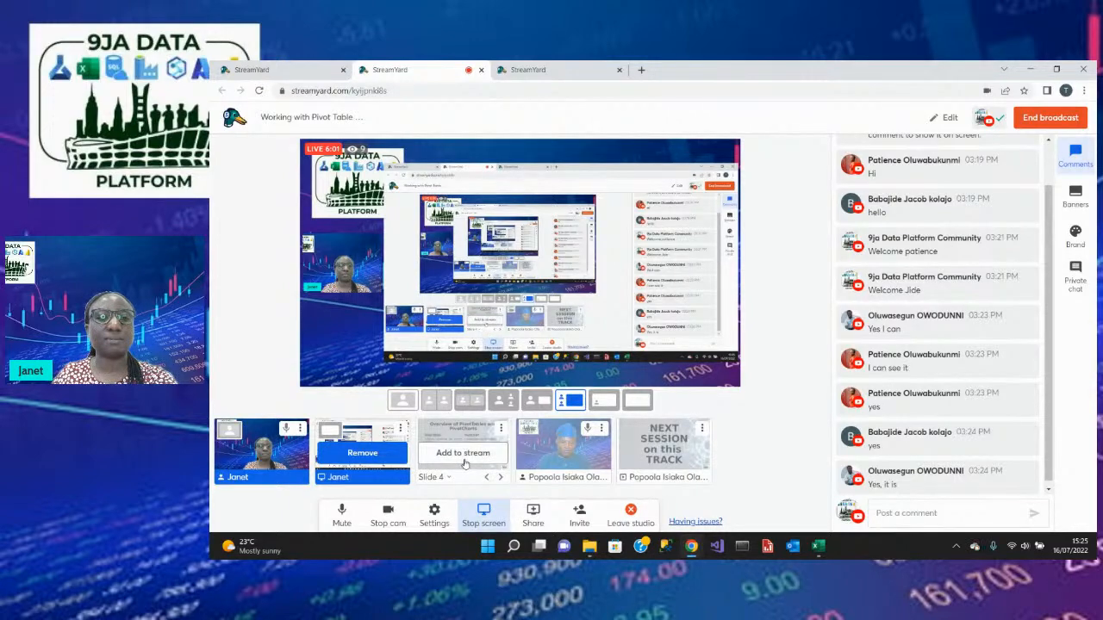
{"action": "left_click", "coordinate": [638, 399]}
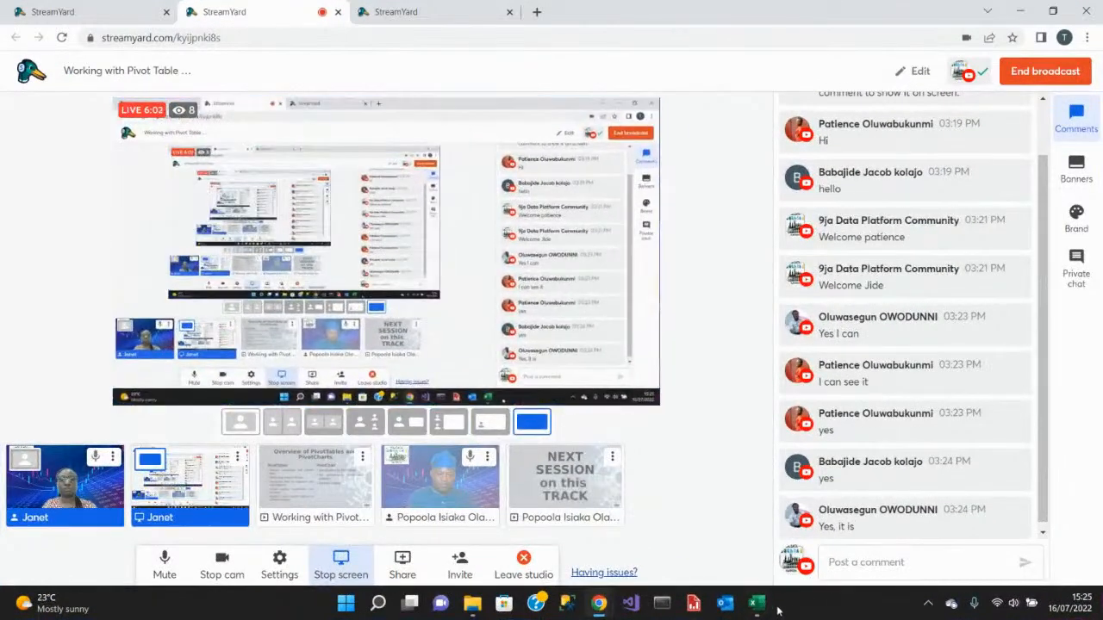
Return to the DEMO WALMART workbook in Excel and insert a new column before Ship Date with the header Year.
{"action": "mouse_move", "coordinate": [756, 604]}
{"action": "left_click", "coordinate": [668, 543]}
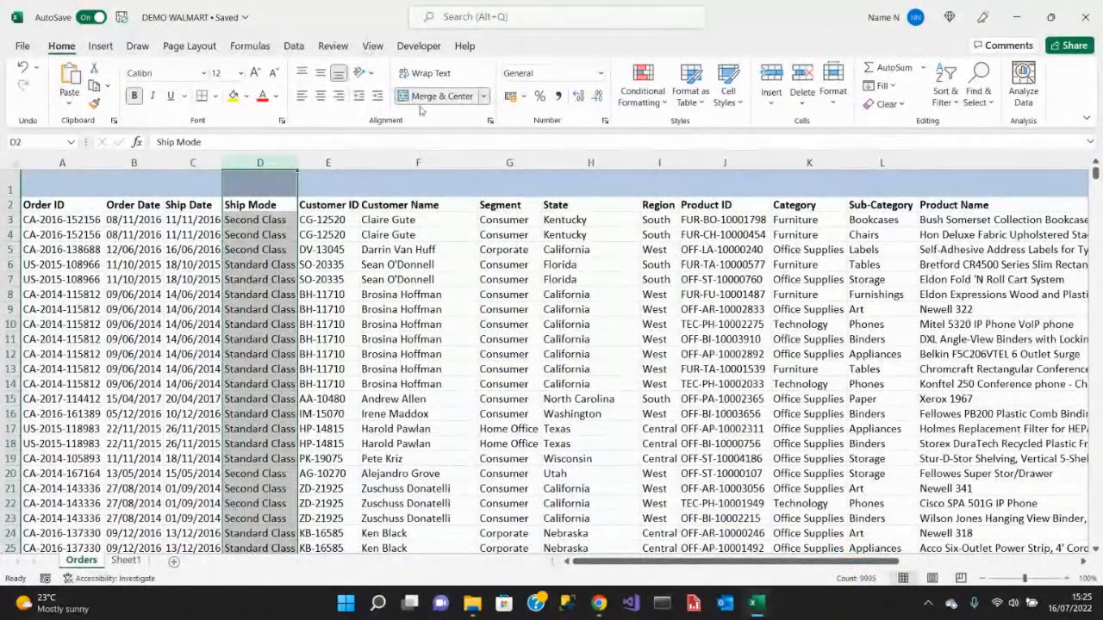
{"action": "left_click", "coordinate": [195, 164]}
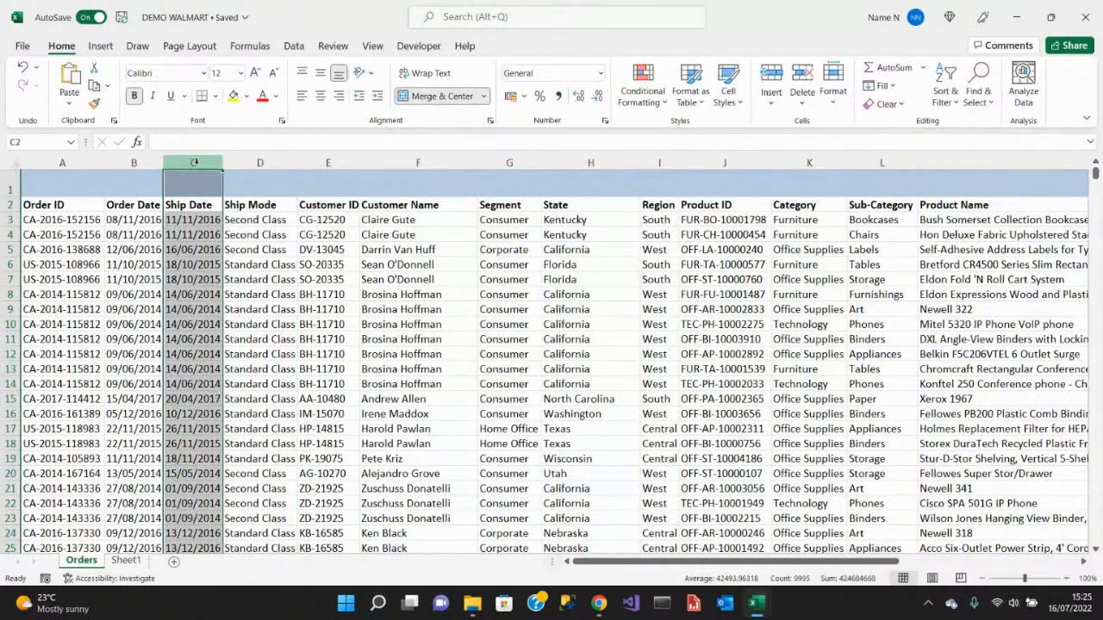
{"action": "right_click", "coordinate": [195, 164]}
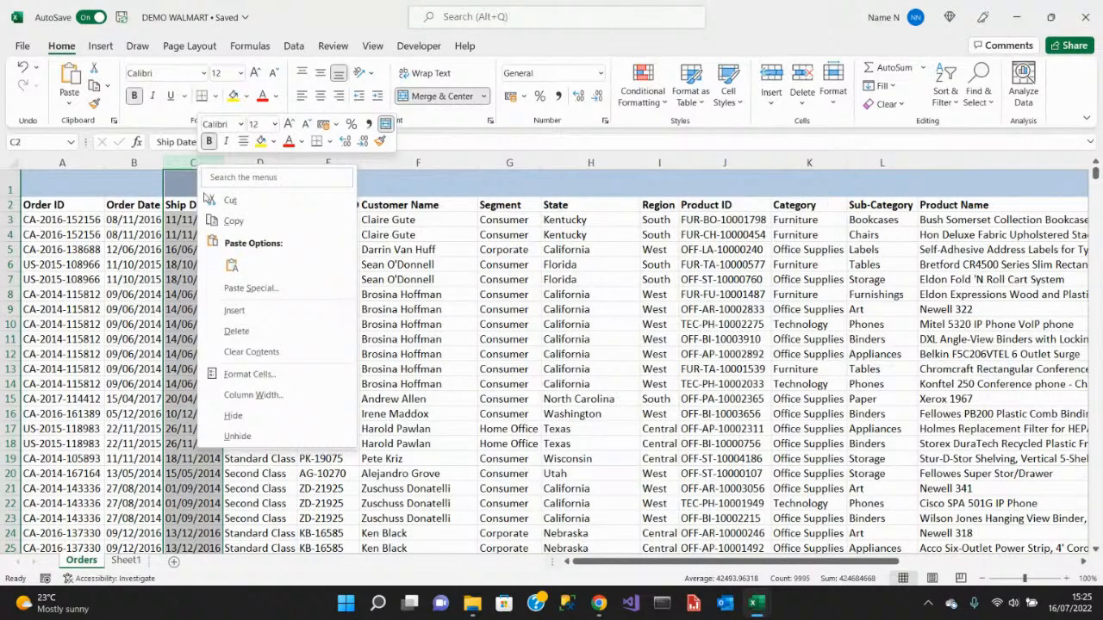
{"action": "left_click", "coordinate": [235, 311]}
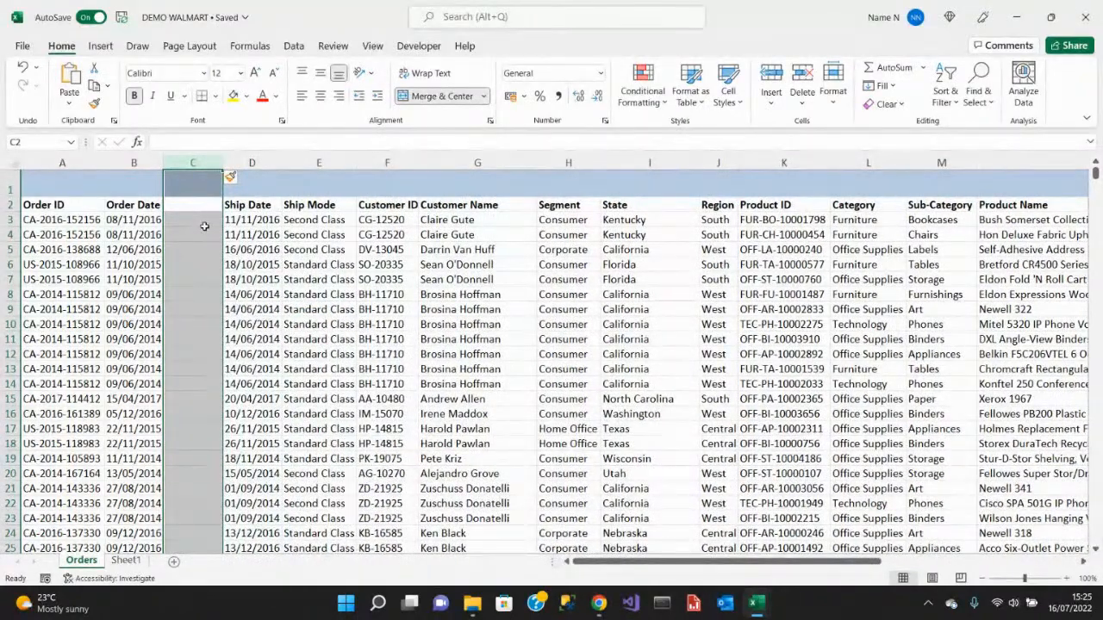
{"action": "left_click", "coordinate": [199, 205]}
{"action": "type", "text": "Year"}
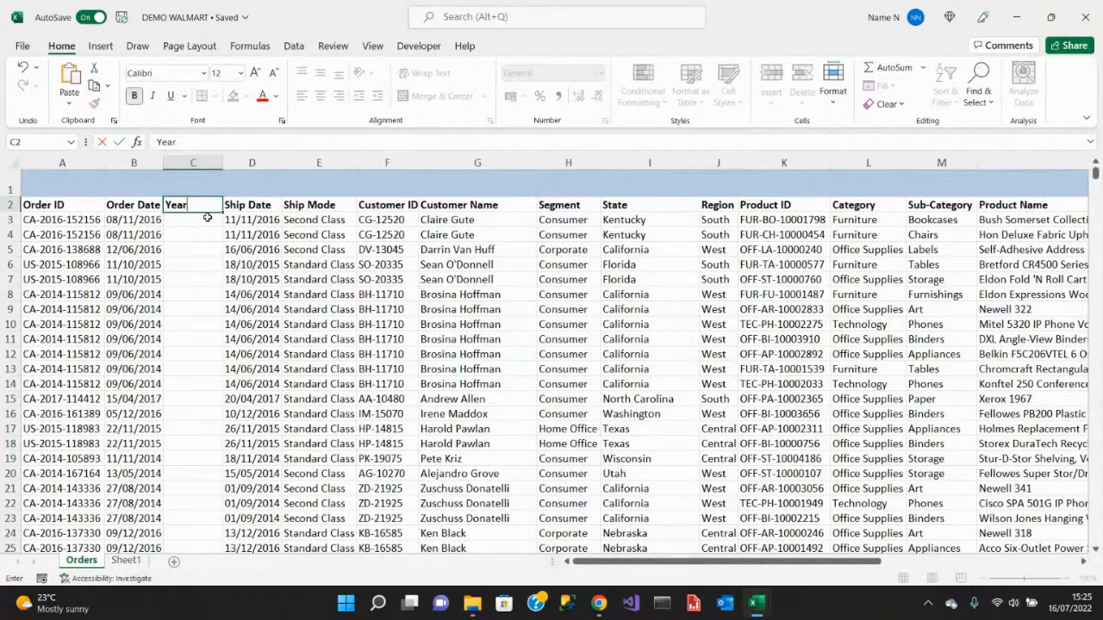
{"action": "left_click", "coordinate": [208, 217]}
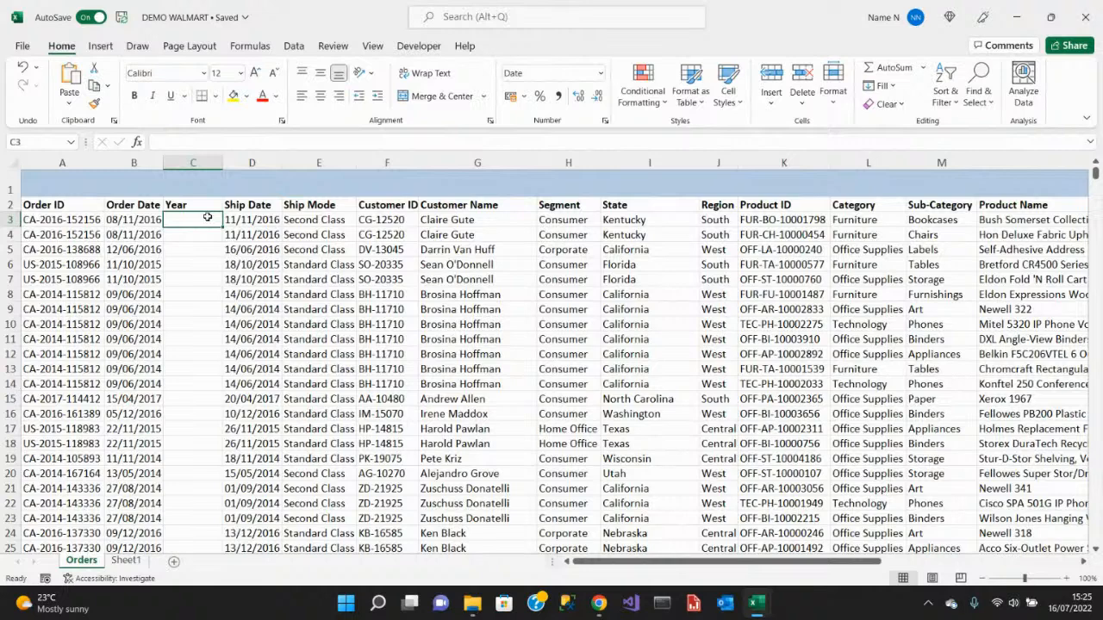
Start a formula with the DATE function in cell C3, the first cell below the Year header.
{"action": "type", "text": "="}
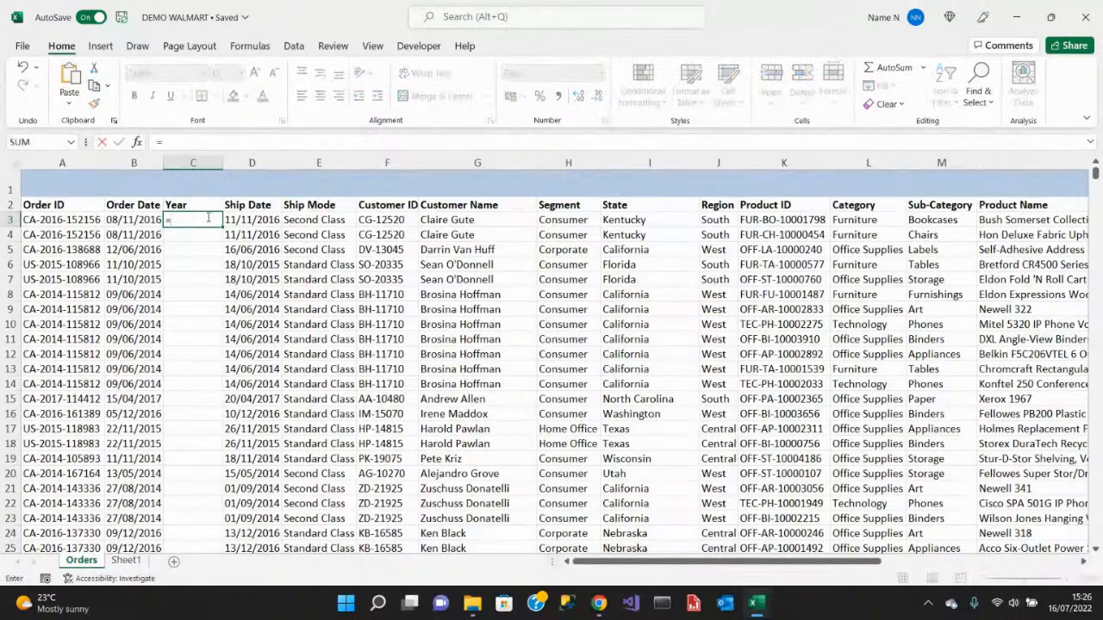
{"action": "type", "text": "Date"}
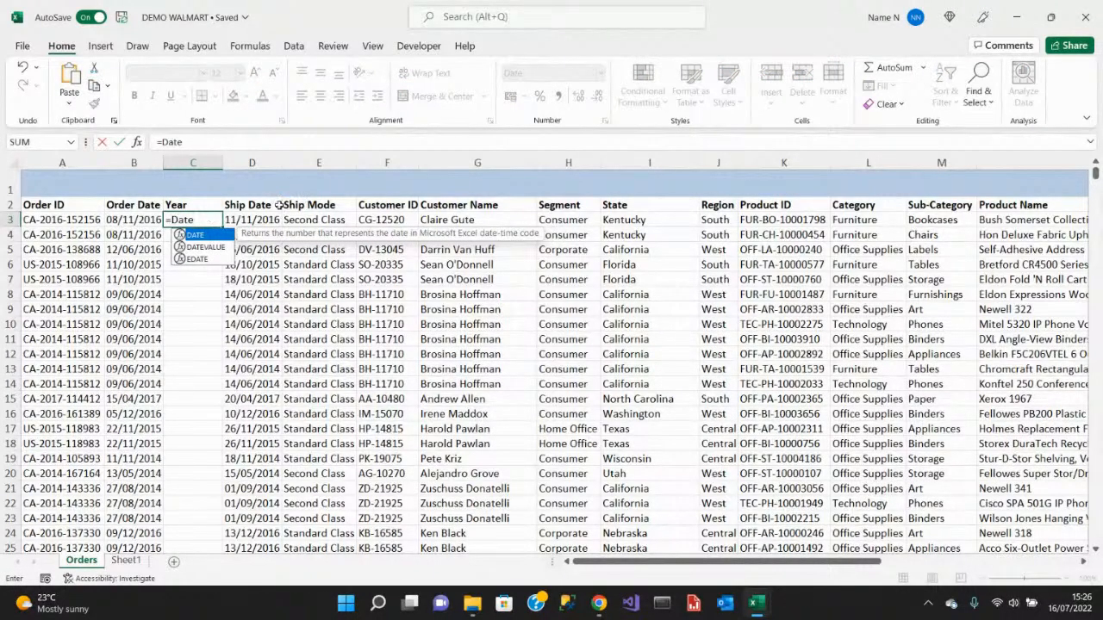
{"action": "double_click", "coordinate": [207, 239]}
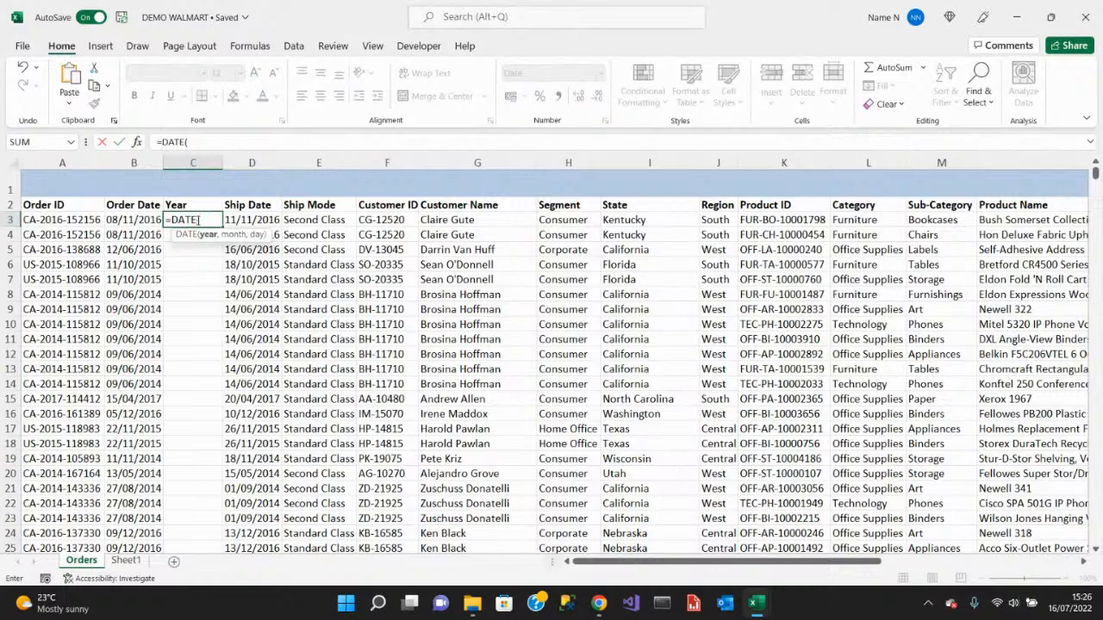
Replace the DATE function in cell C3's formula with the YEAR function.
{"action": "left_click", "coordinate": [195, 220]}
{"action": "key", "text": "BackSpace"}
{"action": "key", "text": "BackSpace"}
{"action": "key", "text": "BackSpace"}
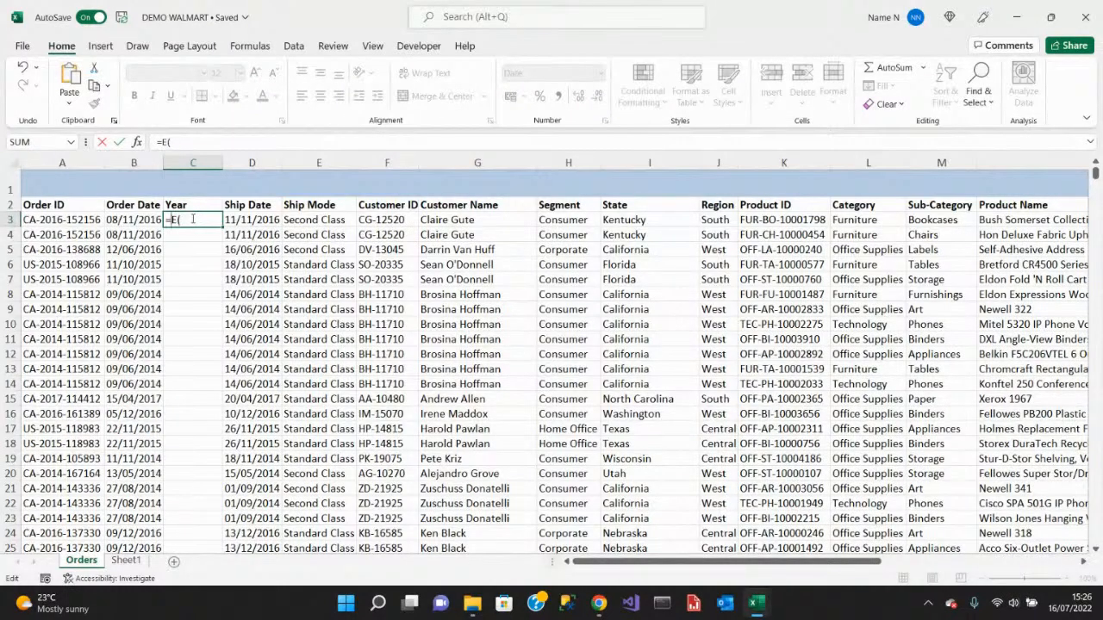
{"action": "key", "text": "Delete"}
{"action": "type", "text": "Ye"}
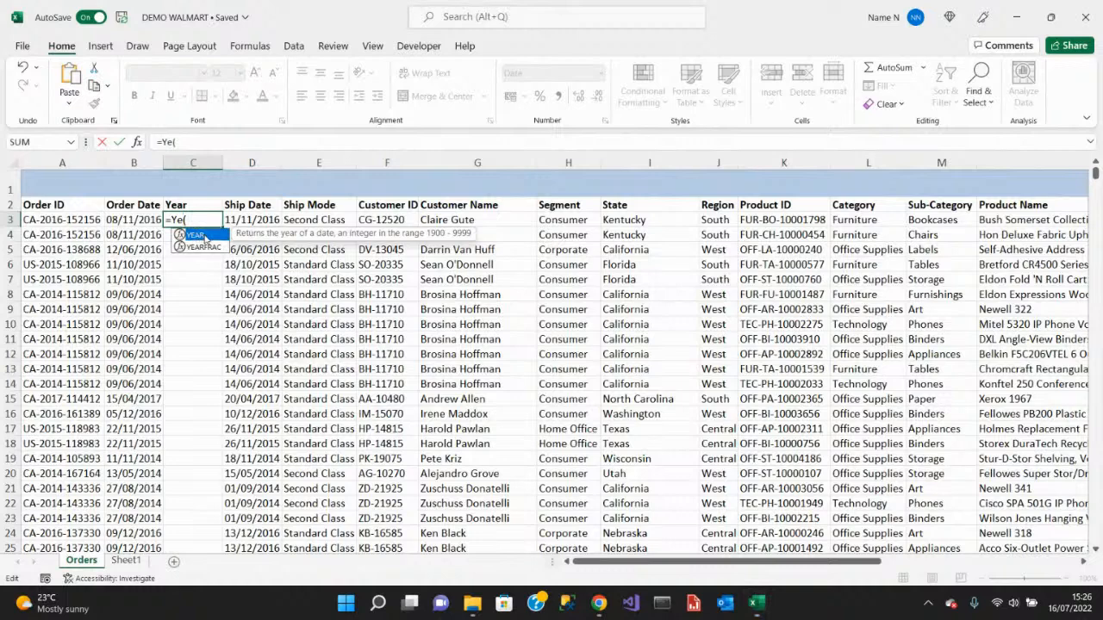
{"action": "double_click", "coordinate": [198, 235]}
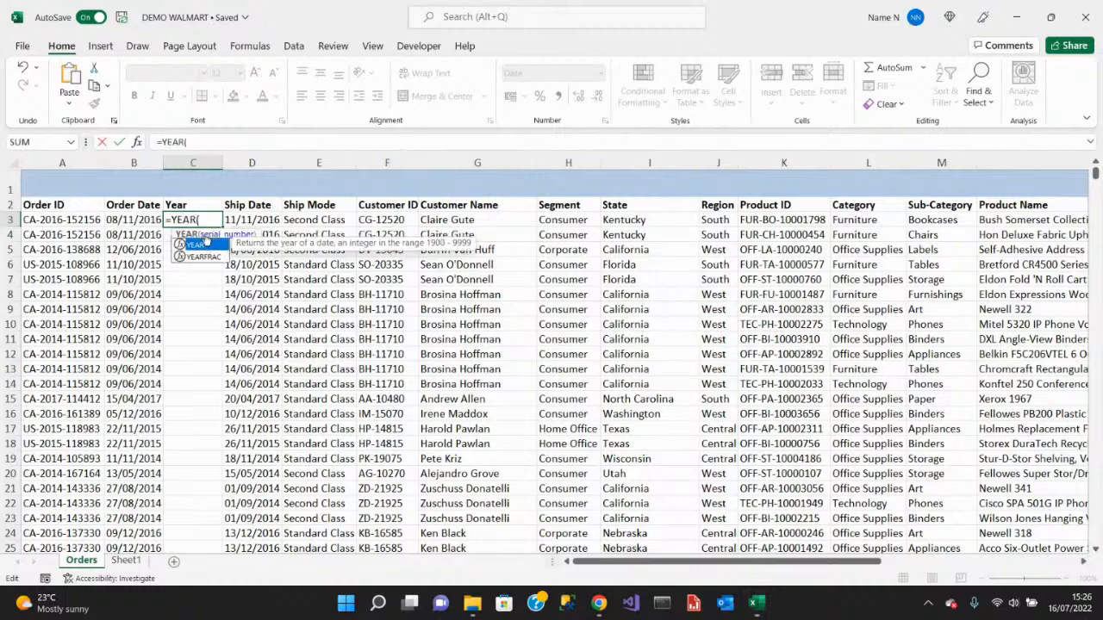
Complete the formula in C3 as =YEAR(B3), taking the order date in B3 as its argument.
{"action": "left_click", "coordinate": [128, 222]}
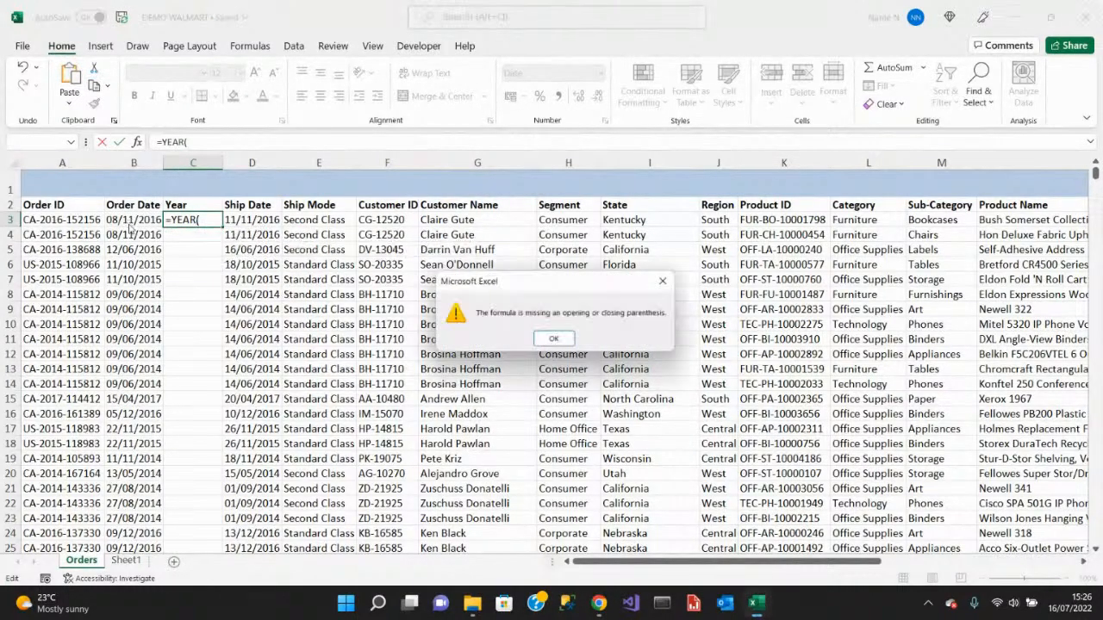
{"action": "left_click", "coordinate": [555, 339]}
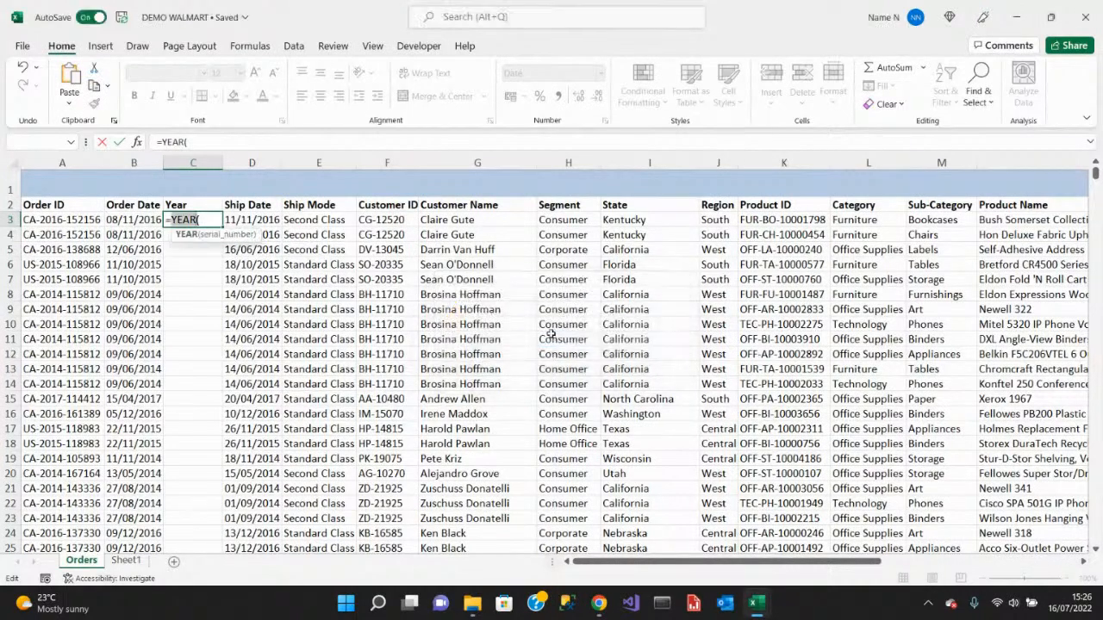
{"action": "left_click", "coordinate": [188, 236]}
{"action": "left_click", "coordinate": [158, 219]}
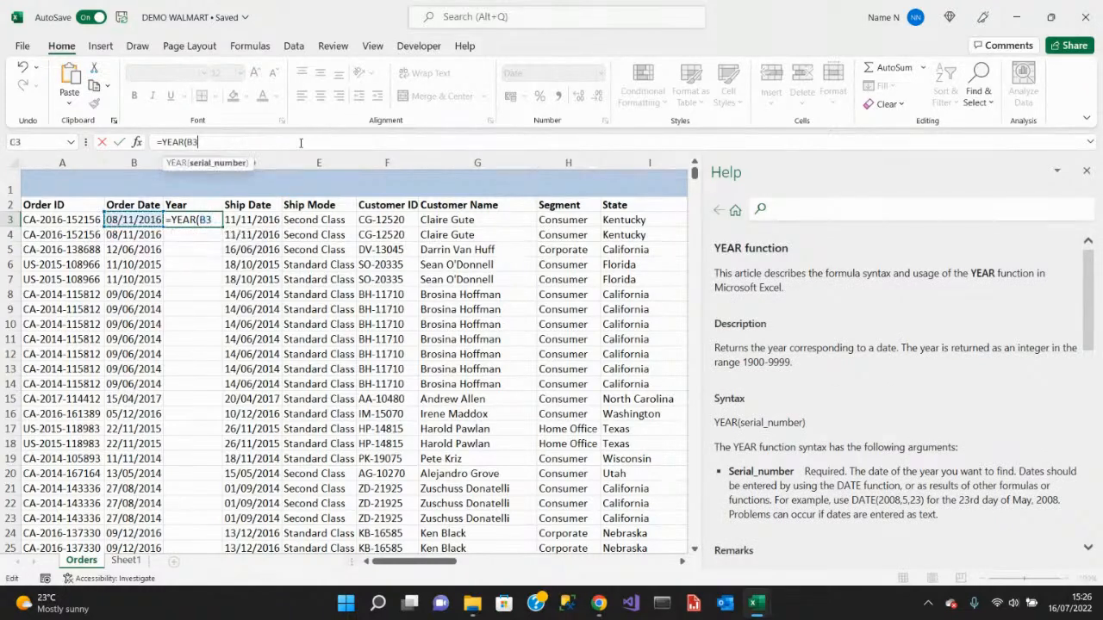
{"action": "type", "text": ")"}
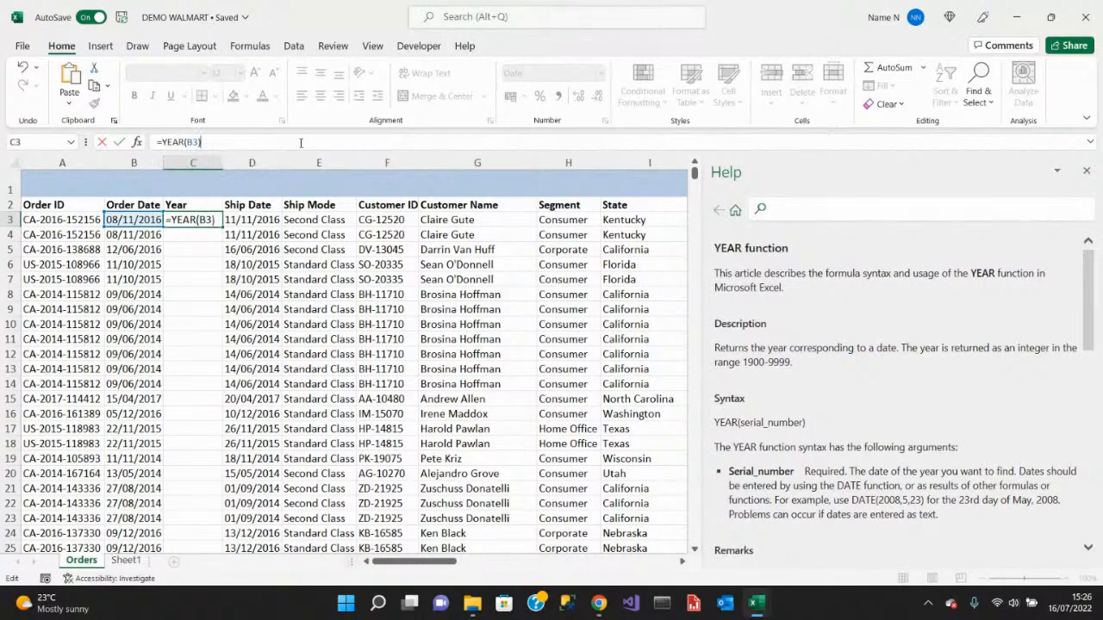
{"action": "key", "text": "Return"}
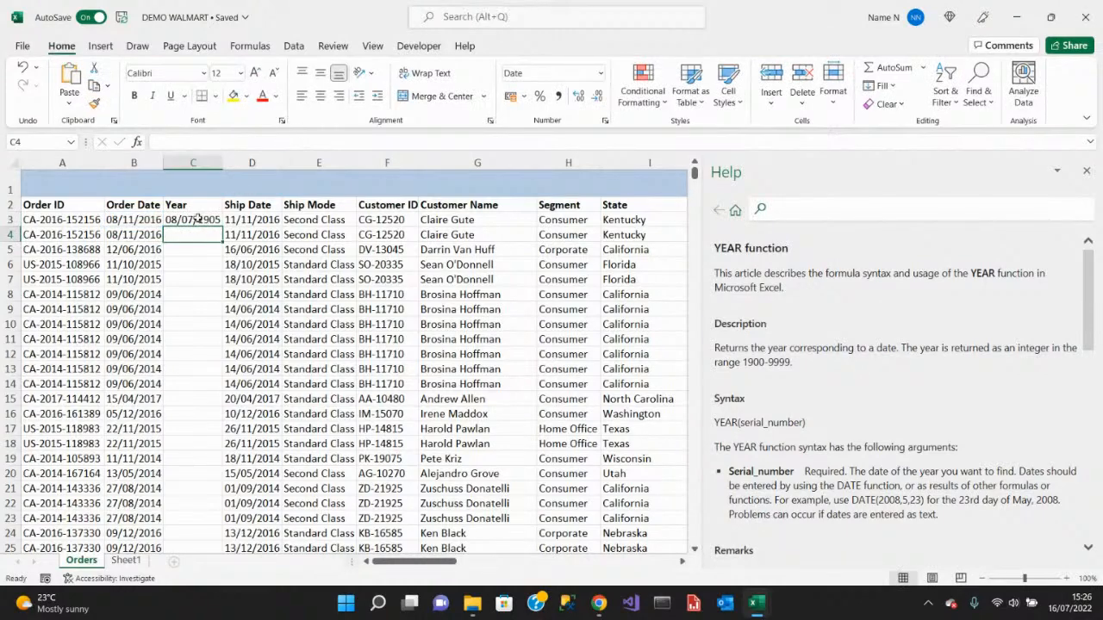
Format cell C3 as Number with 0 decimal places.
{"action": "left_click", "coordinate": [198, 218]}
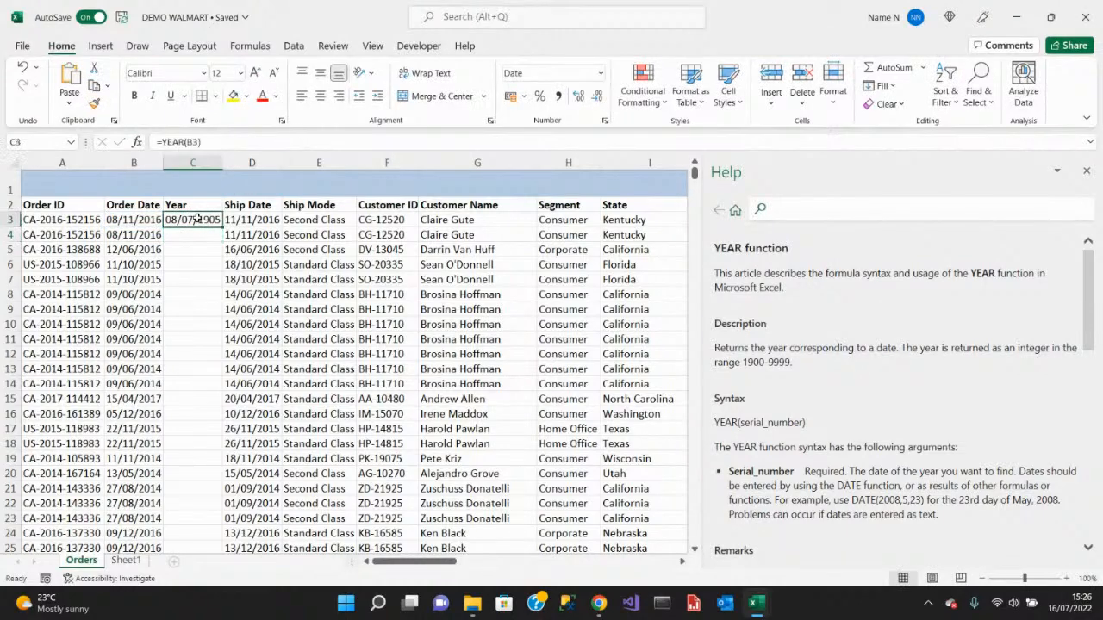
{"action": "left_click", "coordinate": [598, 75]}
{"action": "left_click", "coordinate": [547, 137]}
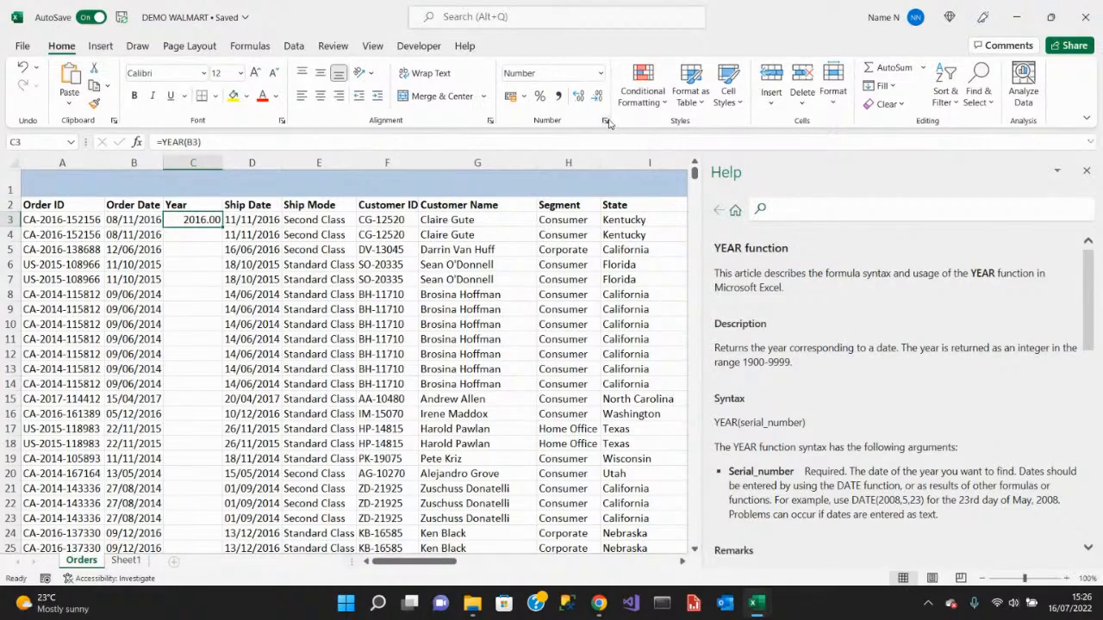
{"action": "left_click", "coordinate": [607, 121]}
{"action": "key", "text": "Escape"}
{"action": "left_click", "coordinate": [606, 122]}
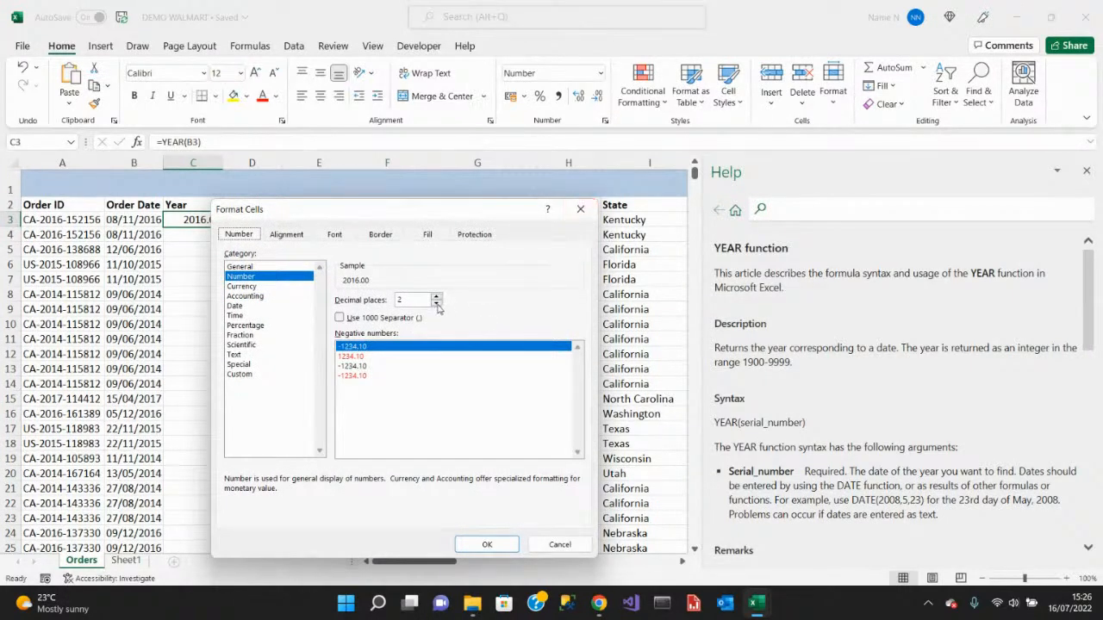
{"action": "left_click", "coordinate": [437, 303]}
{"action": "left_click", "coordinate": [436, 304]}
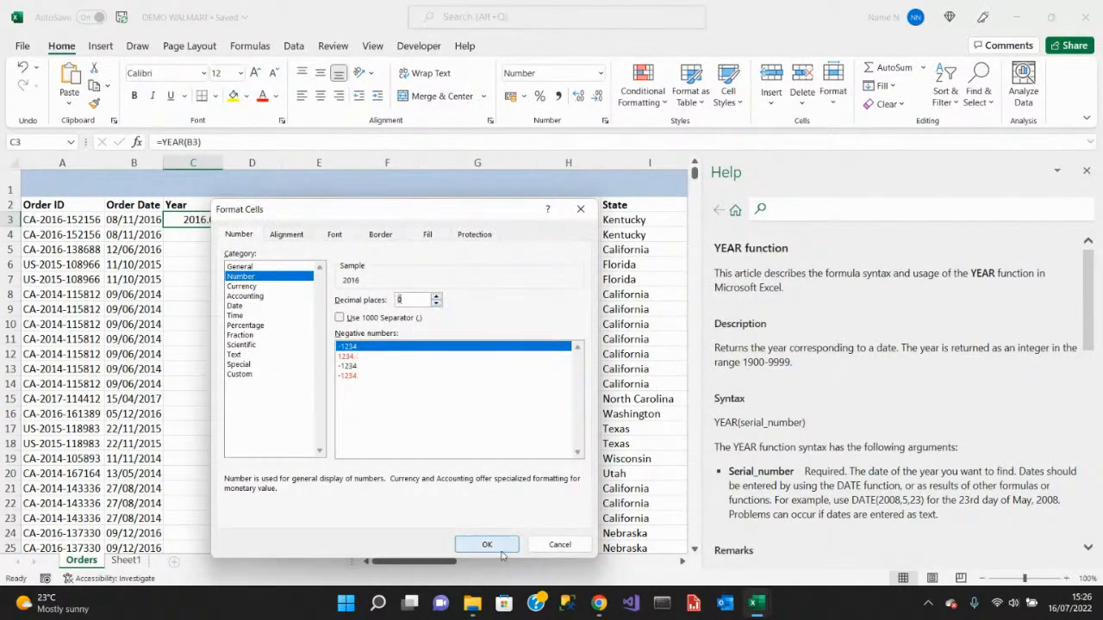
{"action": "left_click", "coordinate": [487, 544]}
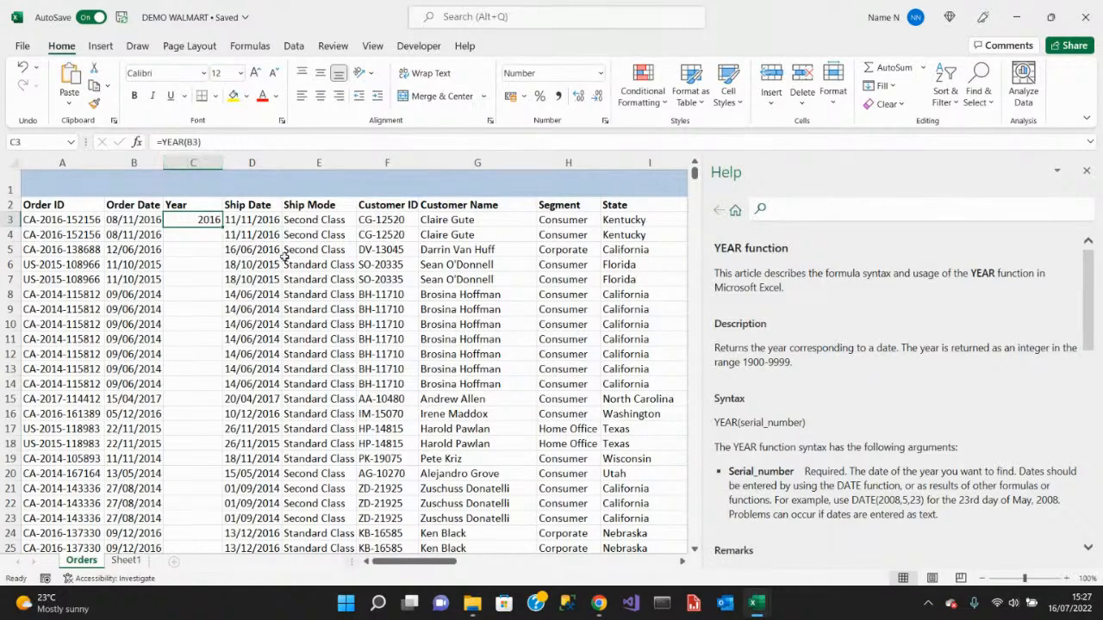
Fill the YEAR formula from C3 down the whole Year column and check the filled rows.
{"action": "double_click", "coordinate": [222, 226]}
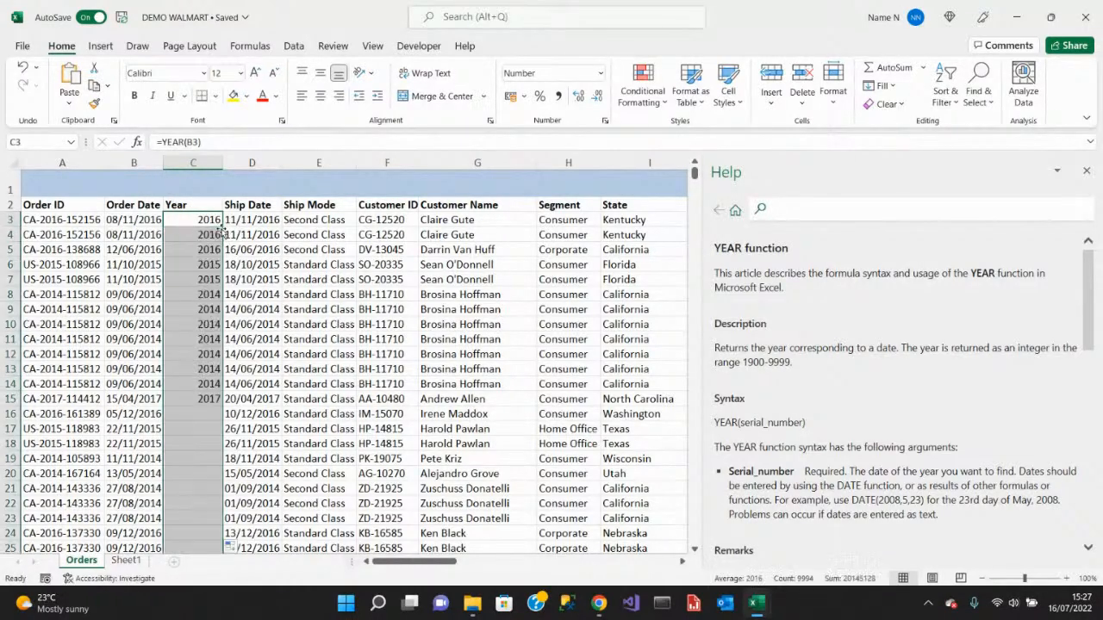
{"action": "scroll", "coordinate": [690, 445], "scroll_direction": "down", "scroll_amount": 2}
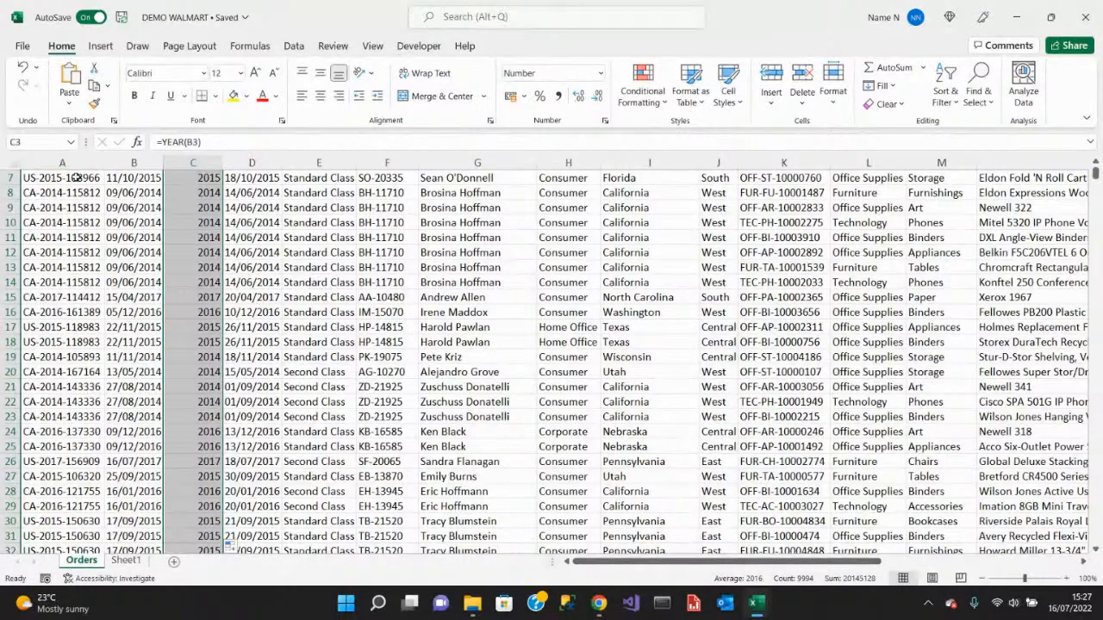
{"action": "scroll", "coordinate": [172, 252], "scroll_direction": "up", "scroll_amount": 2}
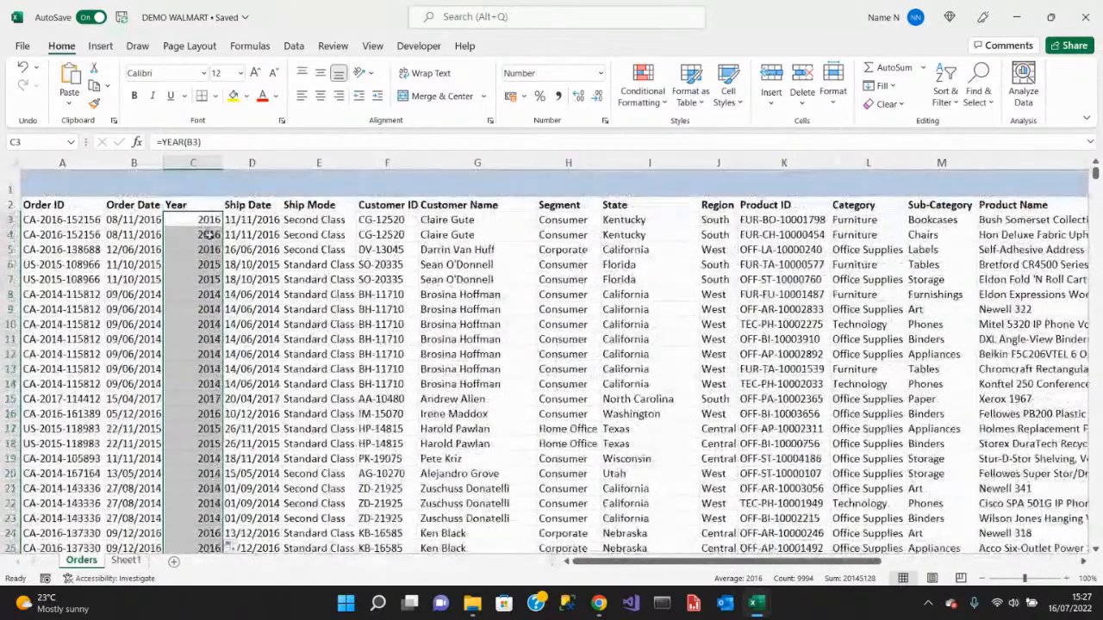
Create a pivot table on a new worksheet from the orders data range Orders!$A$2:$R$9996.
{"action": "left_click", "coordinate": [77, 210]}
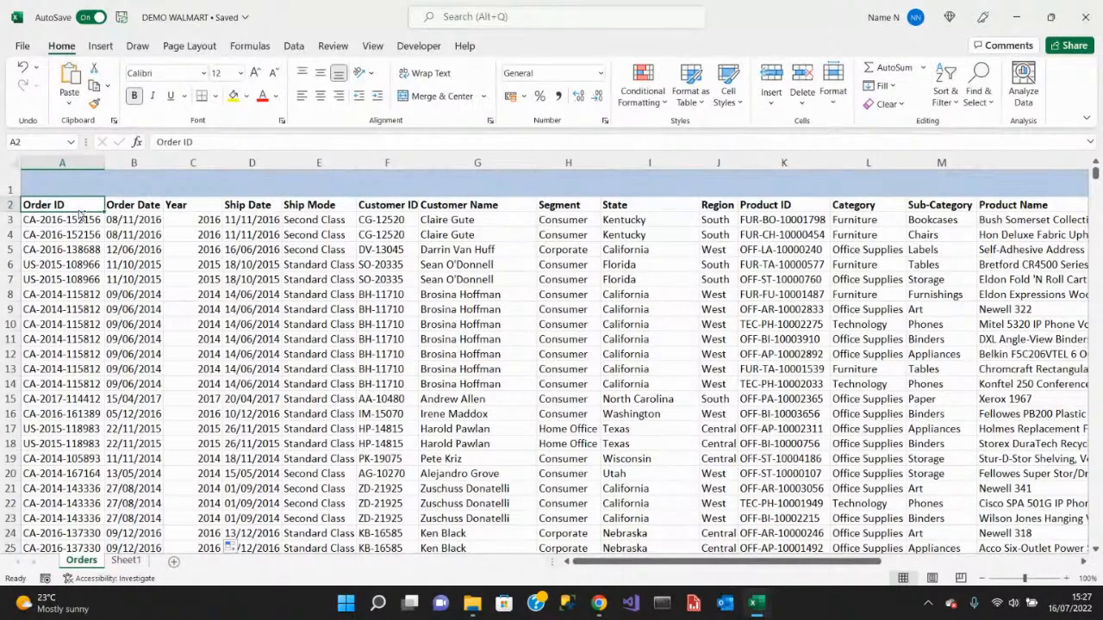
{"action": "left_click", "coordinate": [101, 48]}
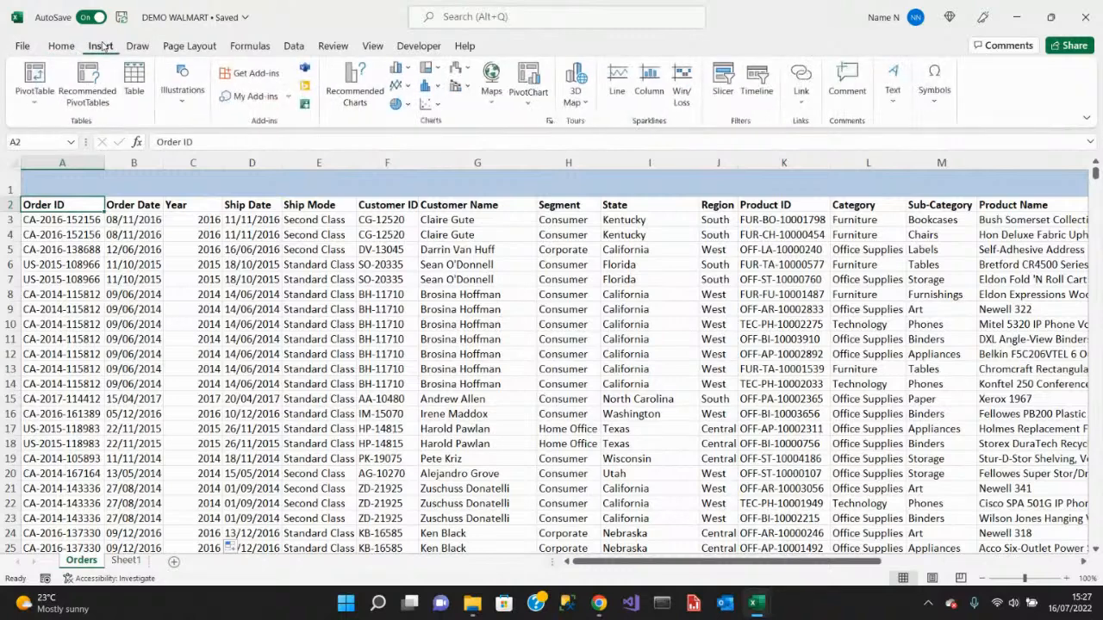
{"action": "left_click", "coordinate": [37, 103]}
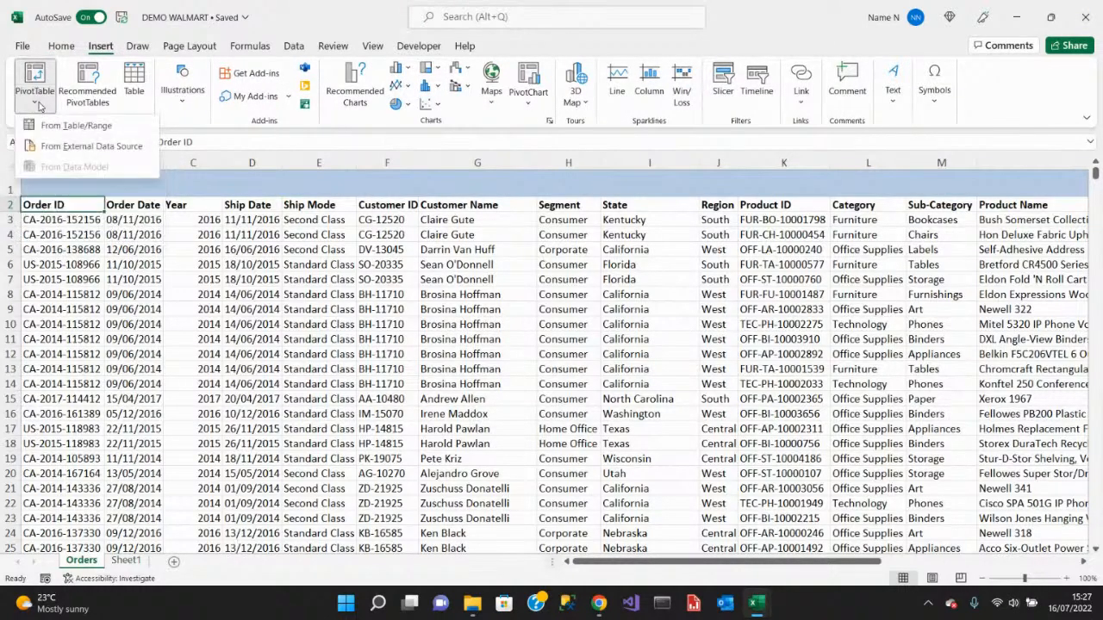
{"action": "left_click", "coordinate": [54, 128]}
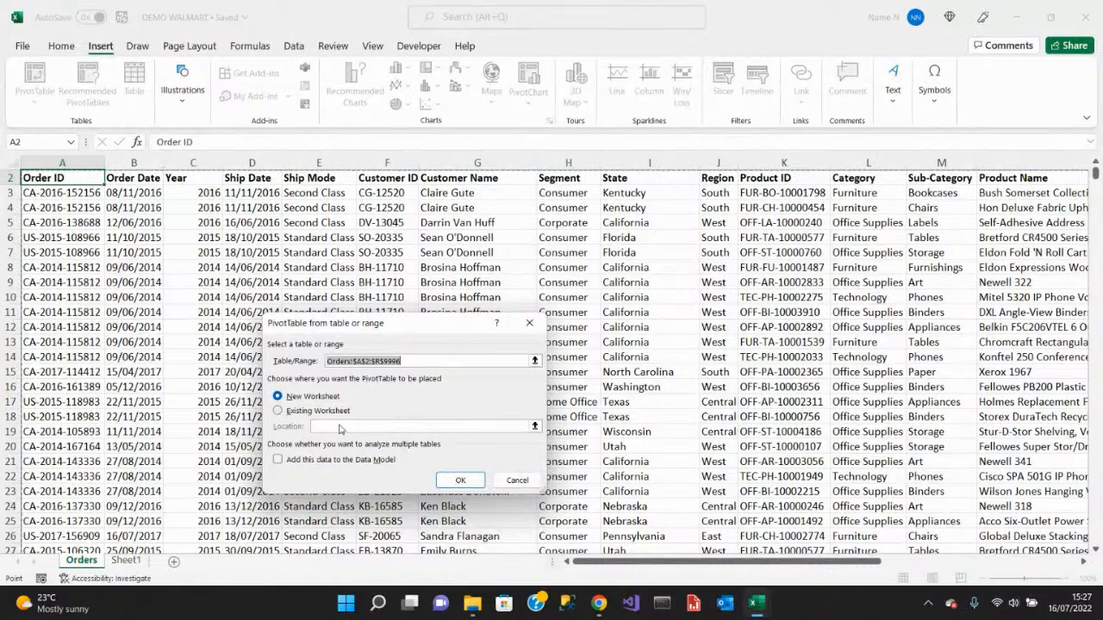
{"action": "left_click", "coordinate": [468, 486]}
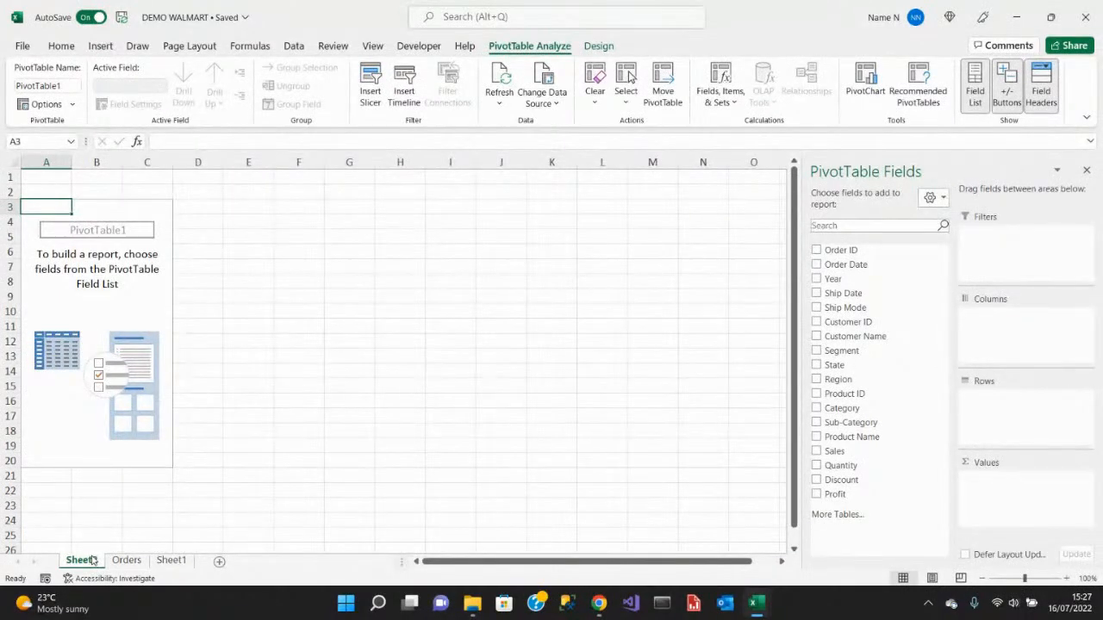
Rename the new pivot table worksheet as PivotTable.
{"action": "right_click", "coordinate": [99, 560]}
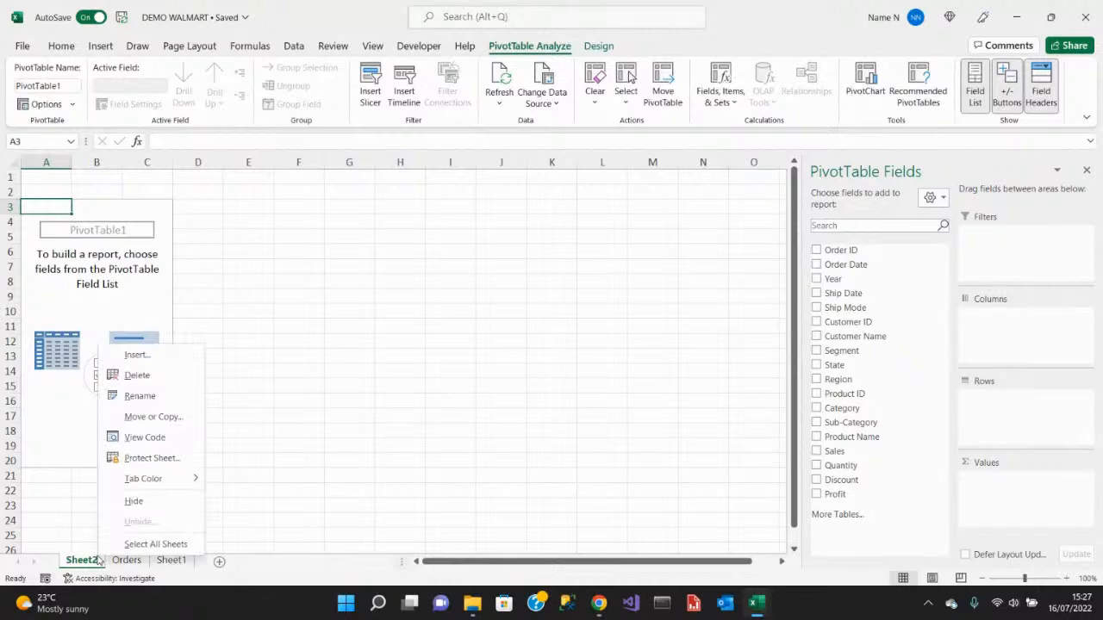
{"action": "left_click", "coordinate": [145, 398]}
{"action": "type", "text": "PIvot"}
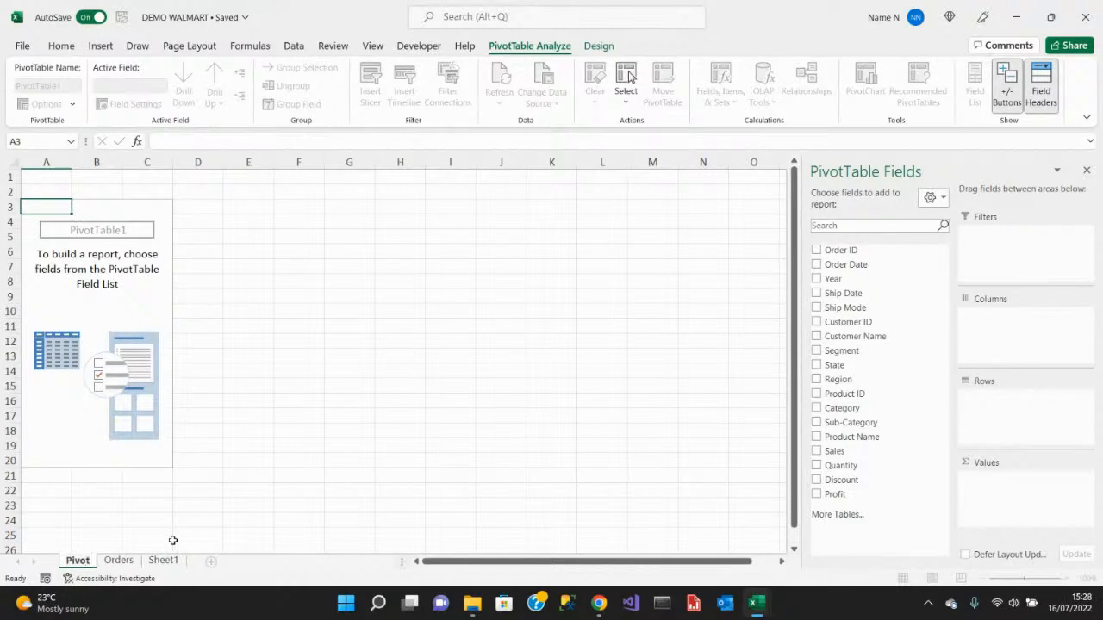
{"action": "type", "text": "Table"}
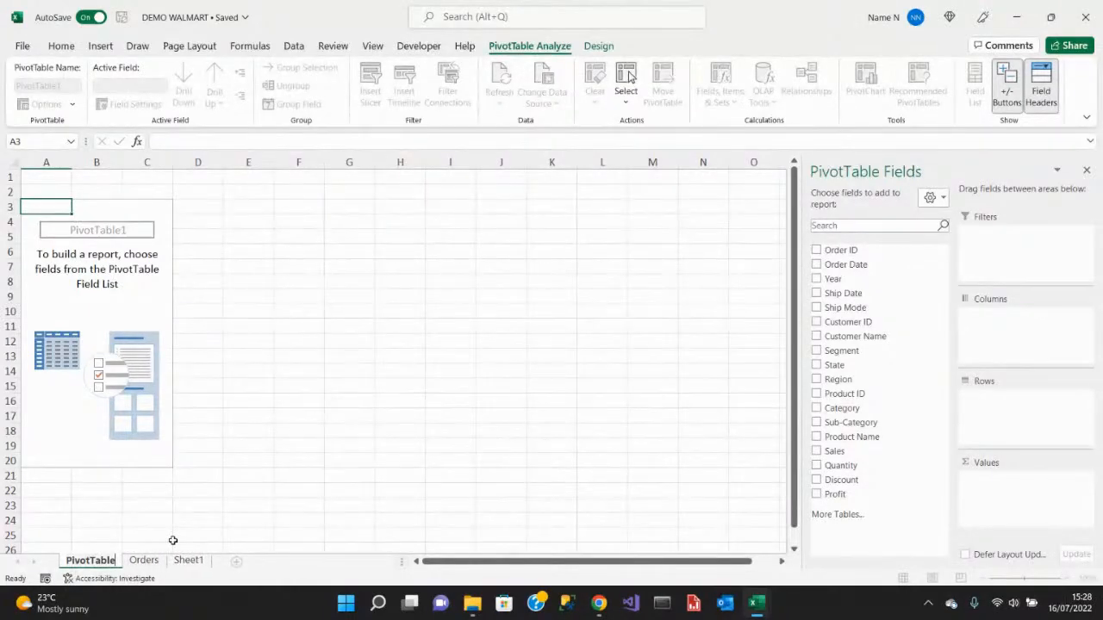
{"action": "left_click", "coordinate": [176, 536]}
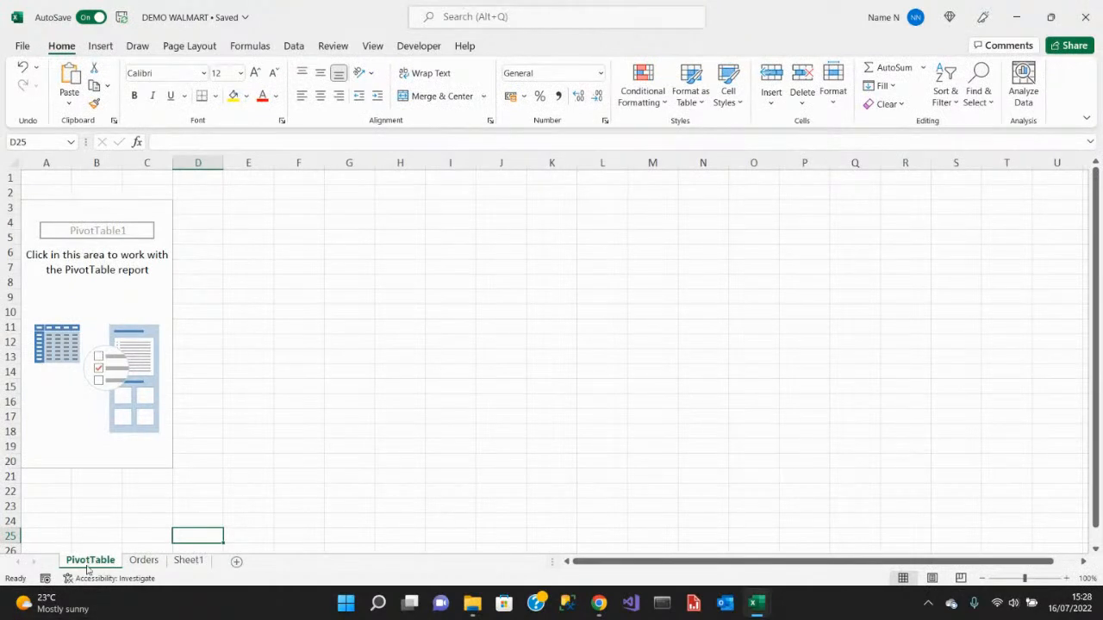
Point out the pivot table's name, then minimize the workbook and show the slide "Overview of PivotTables and PivotCharts".
{"action": "left_click", "coordinate": [87, 422]}
{"action": "left_click", "coordinate": [70, 87]}
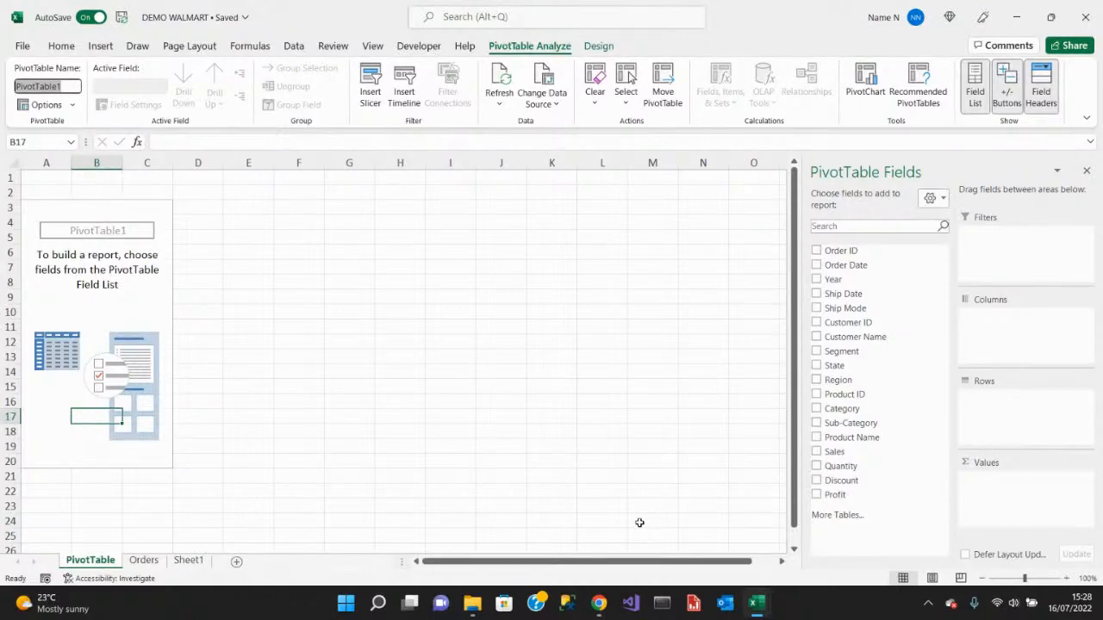
{"action": "left_click", "coordinate": [1022, 22]}
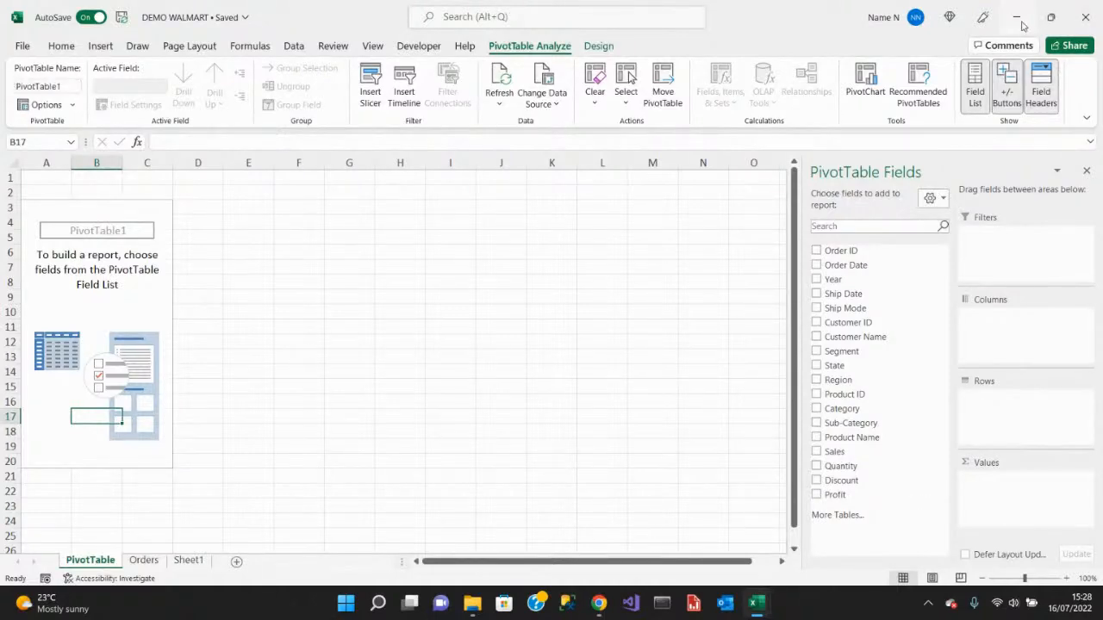
{"action": "left_click", "coordinate": [311, 489]}
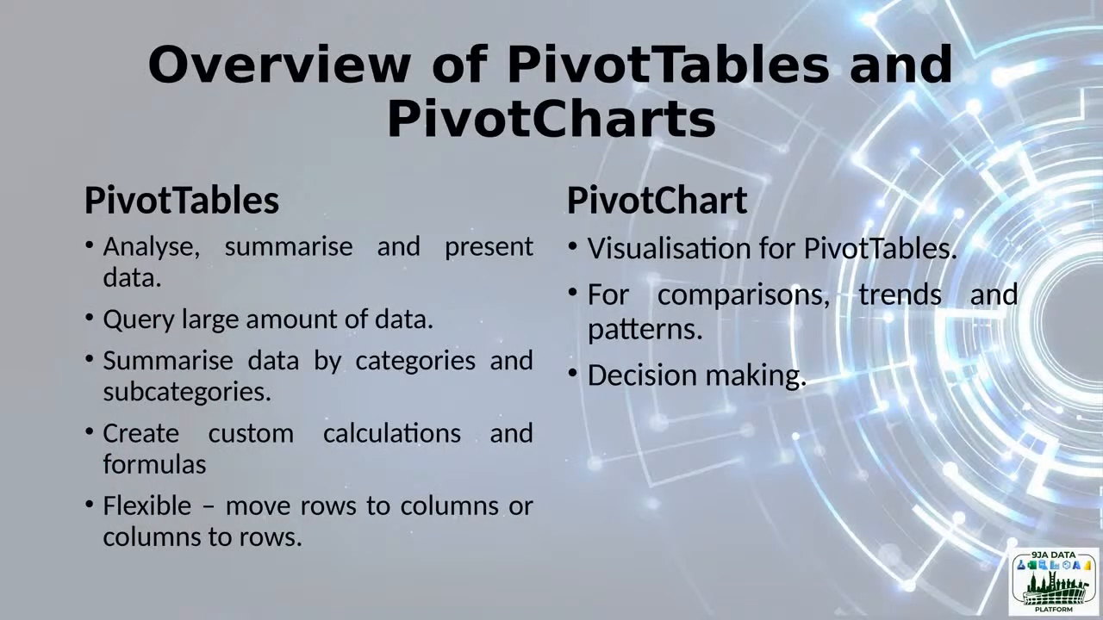
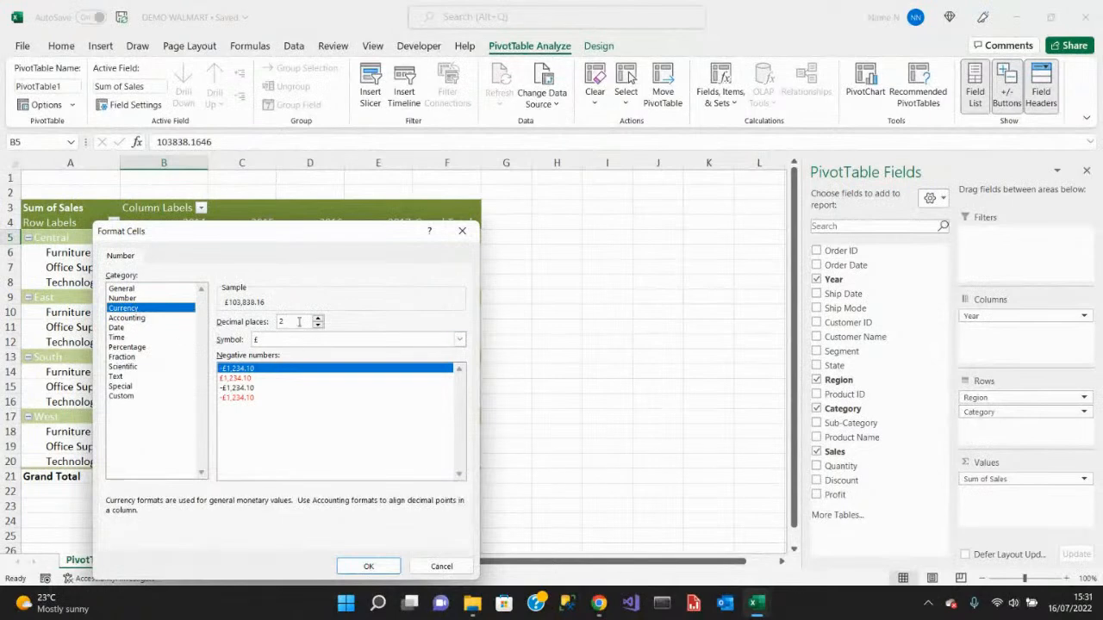
Format the Sum of Sales values as currency with 0 decimal places and the ₦ Edo symbol.
{"action": "left_click", "coordinate": [318, 325]}
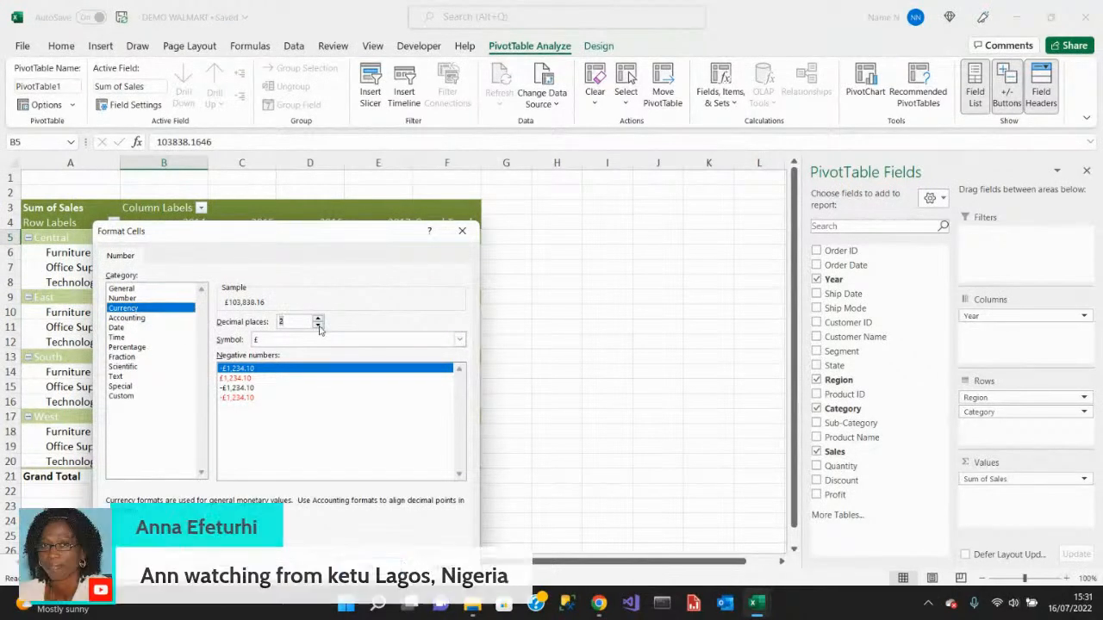
{"action": "left_click", "coordinate": [318, 325]}
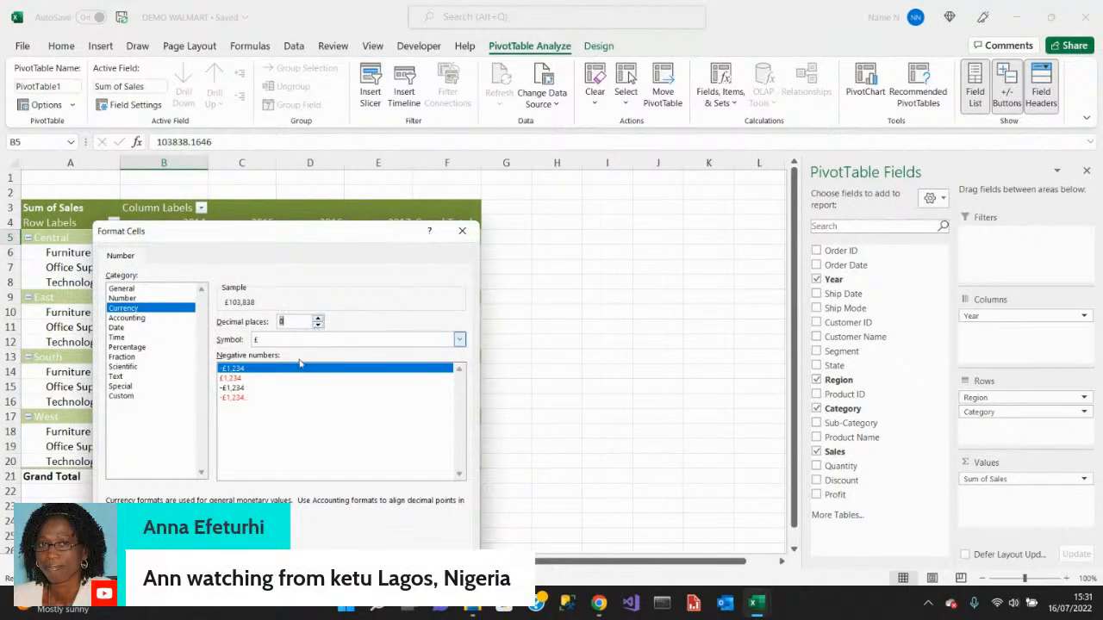
{"action": "left_click", "coordinate": [459, 340]}
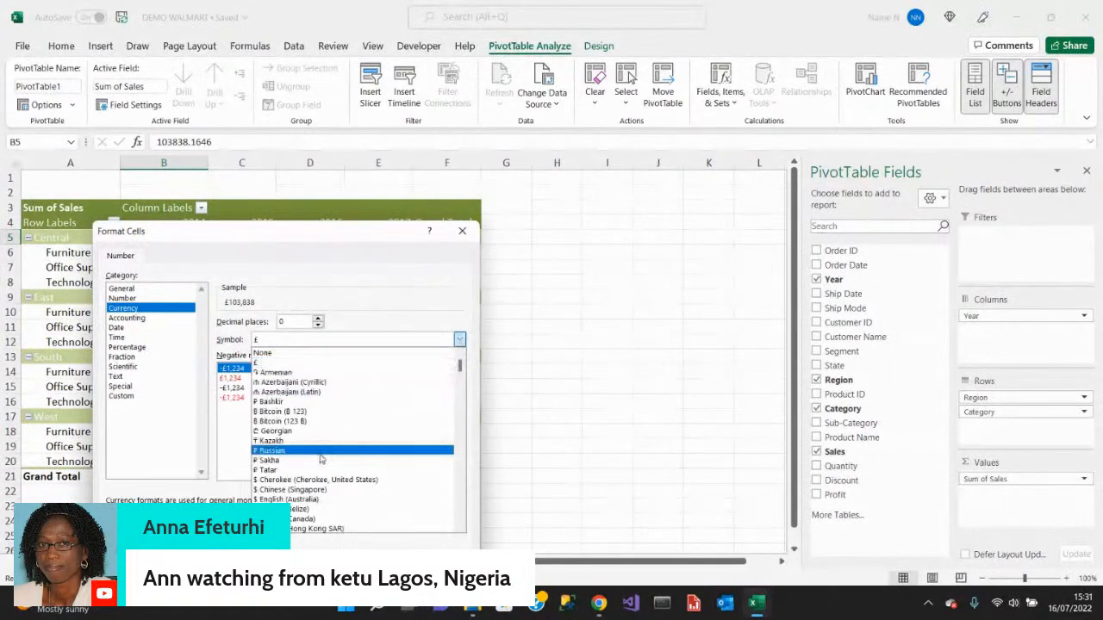
{"action": "scroll", "coordinate": [320, 461], "scroll_direction": "down", "scroll_amount": 3}
{"action": "scroll", "coordinate": [320, 472], "scroll_direction": "down", "scroll_amount": 10}
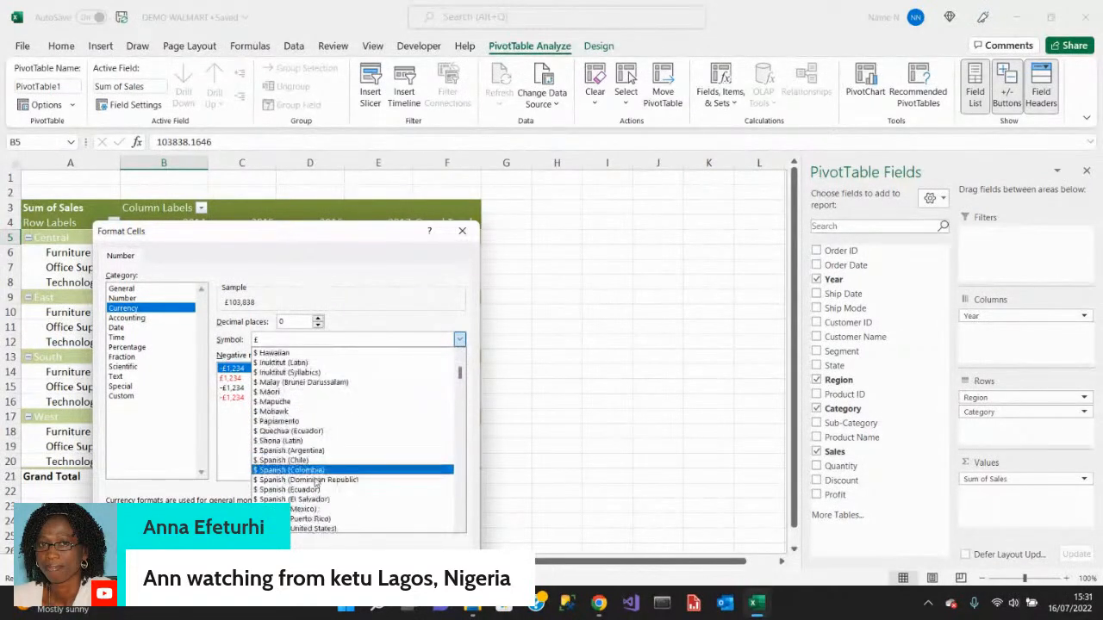
{"action": "scroll", "coordinate": [301, 493], "scroll_direction": "down", "scroll_amount": 3}
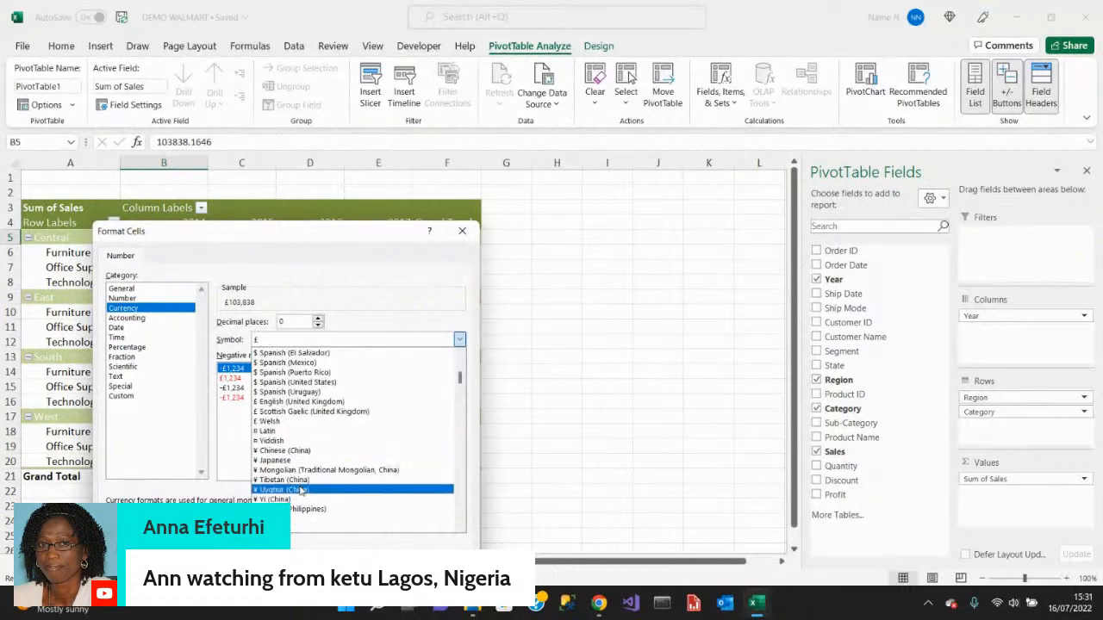
{"action": "left_click", "coordinate": [287, 521]}
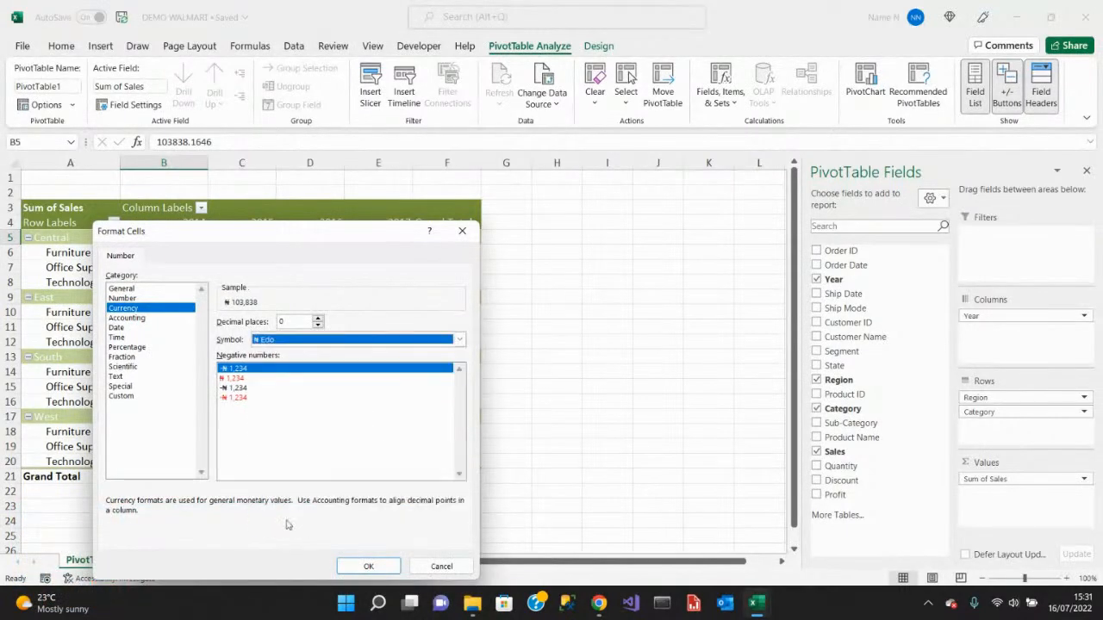
{"action": "left_click", "coordinate": [339, 567]}
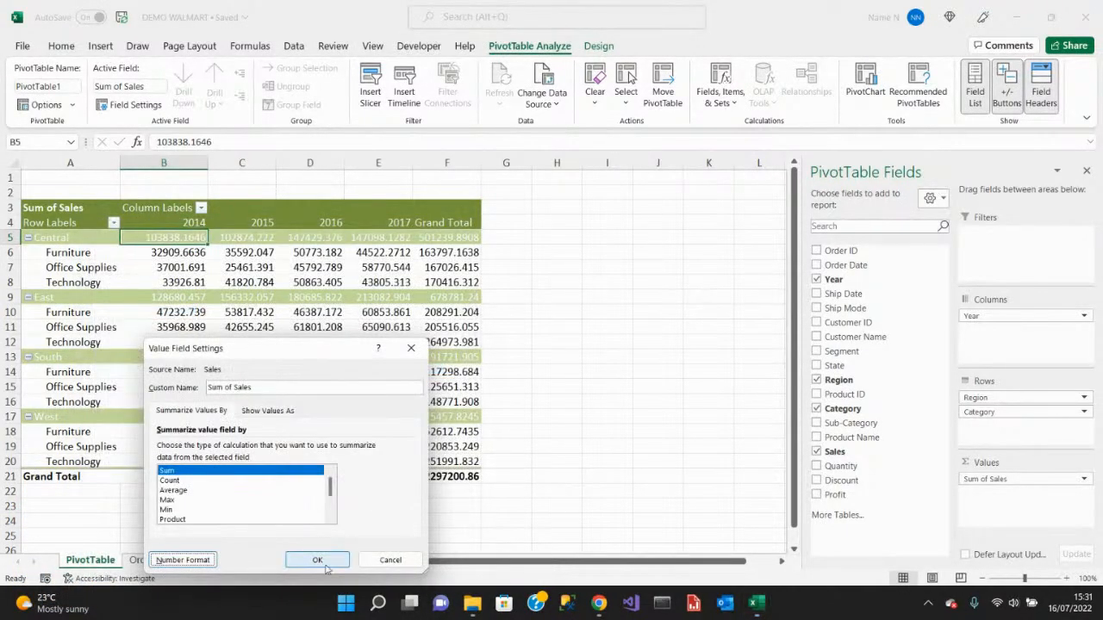
{"action": "left_click", "coordinate": [317, 560]}
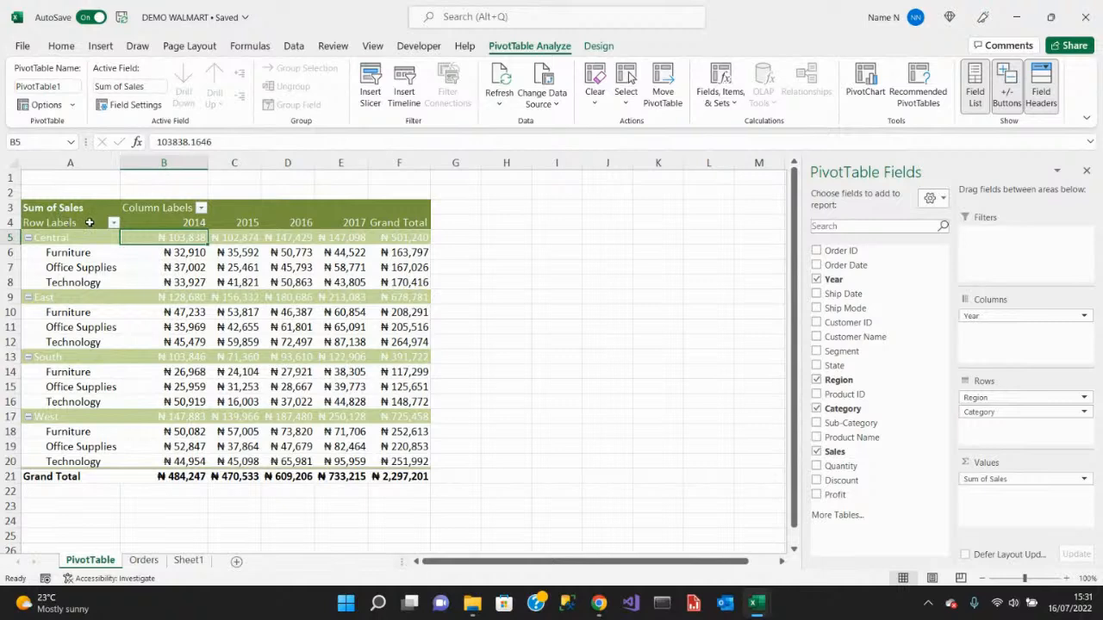
Turn off the display of field captions and filter drop-downs in the pivot table's options.
{"action": "left_click", "coordinate": [110, 268]}
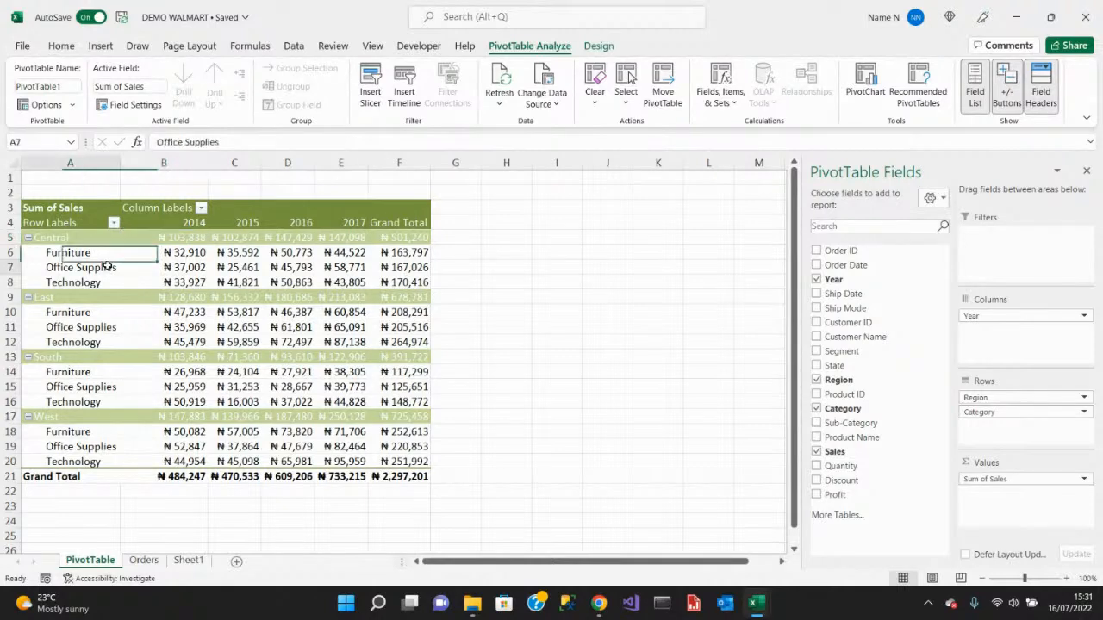
{"action": "right_click", "coordinate": [85, 223]}
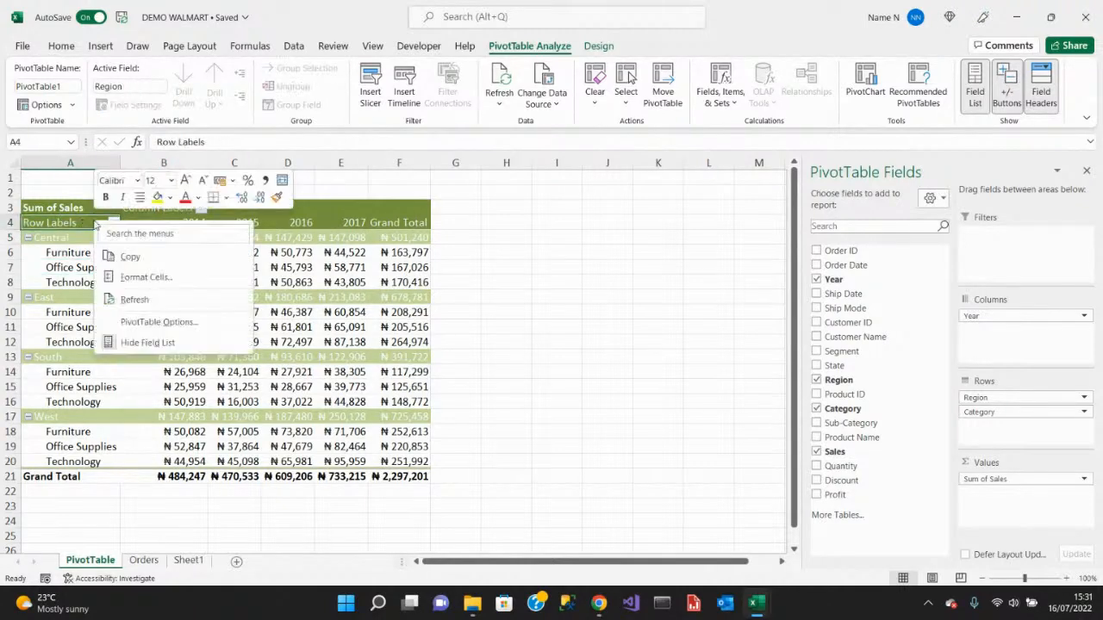
{"action": "left_click", "coordinate": [158, 321]}
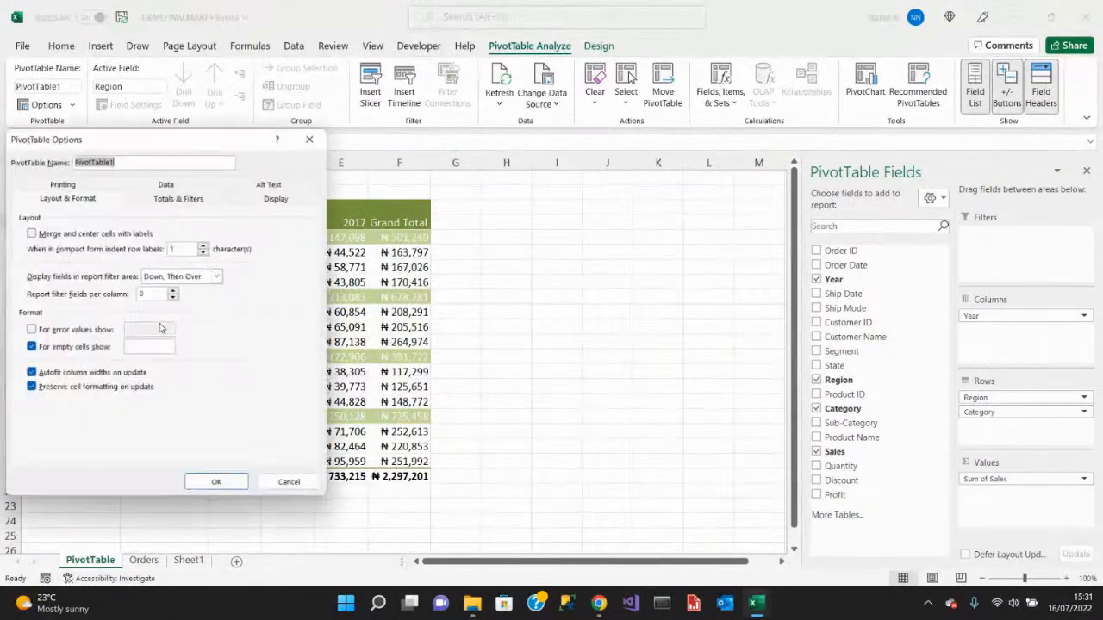
{"action": "left_click", "coordinate": [74, 199]}
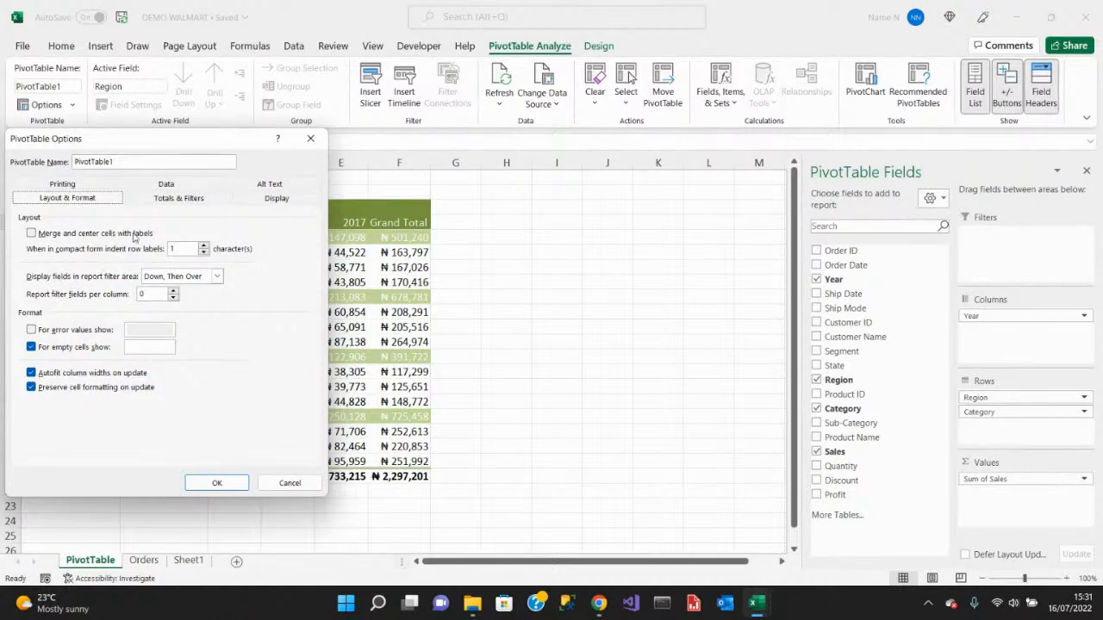
{"action": "left_click", "coordinate": [278, 199]}
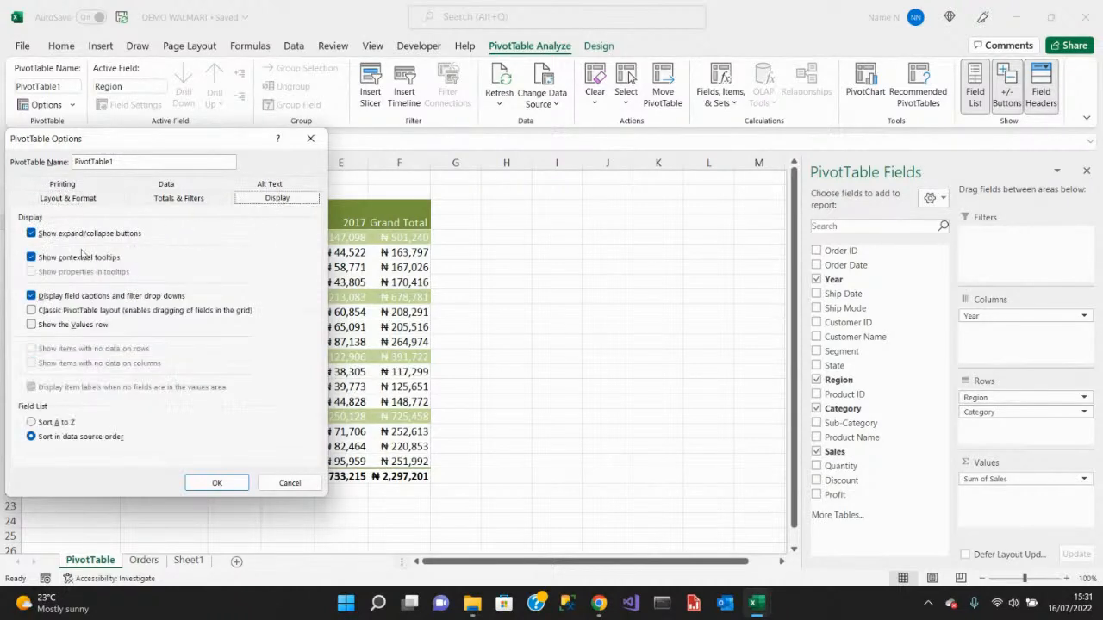
{"action": "left_click", "coordinate": [32, 296]}
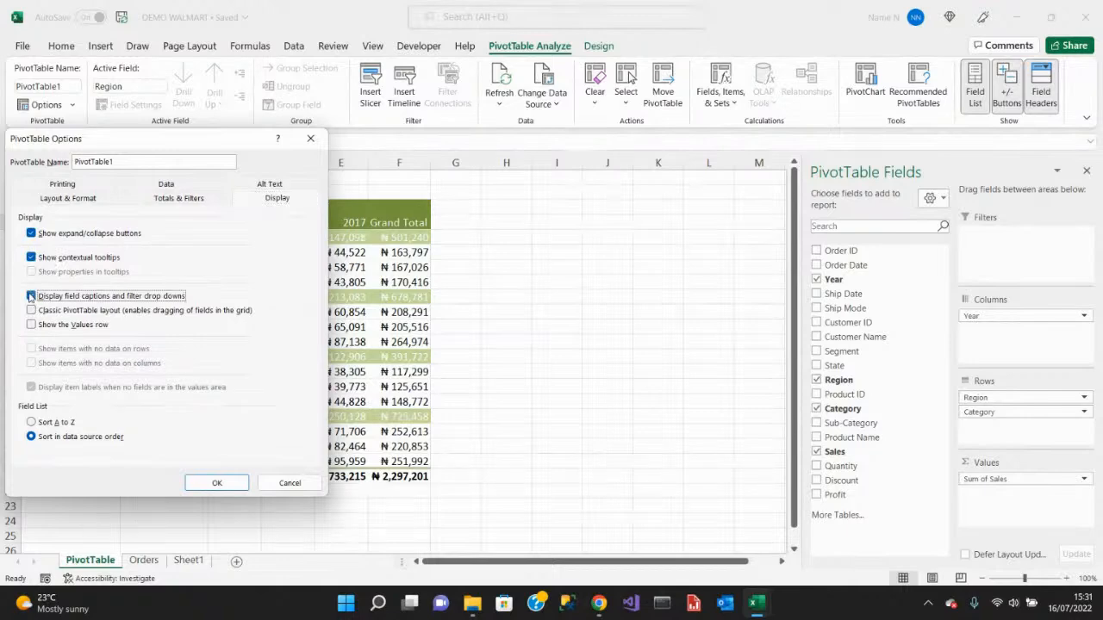
{"action": "left_click", "coordinate": [216, 483]}
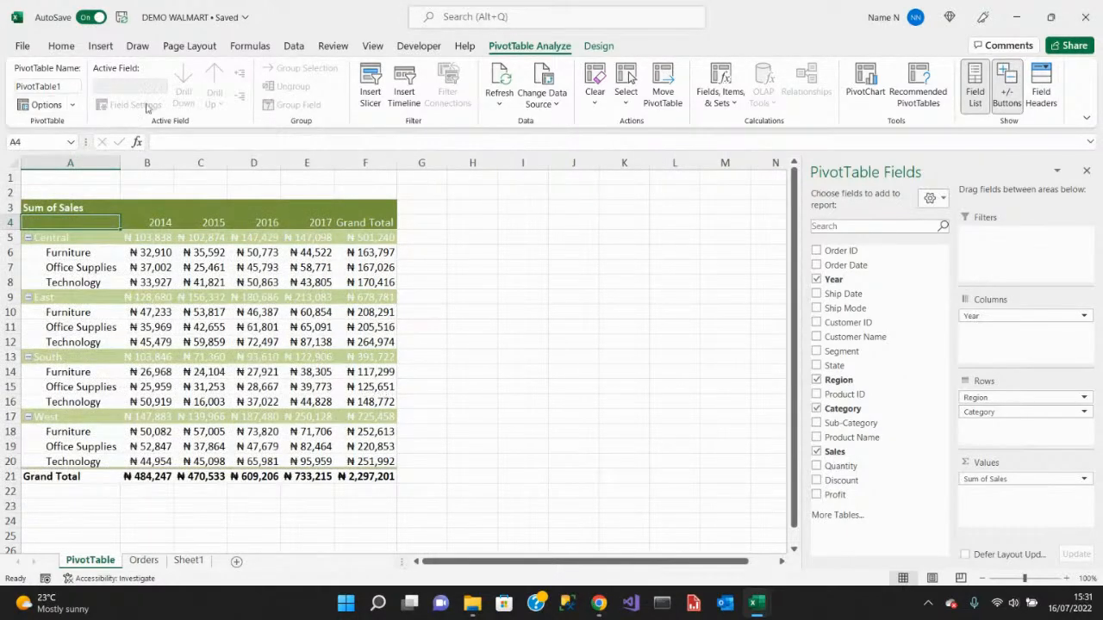
{"action": "left_click", "coordinate": [588, 321]}
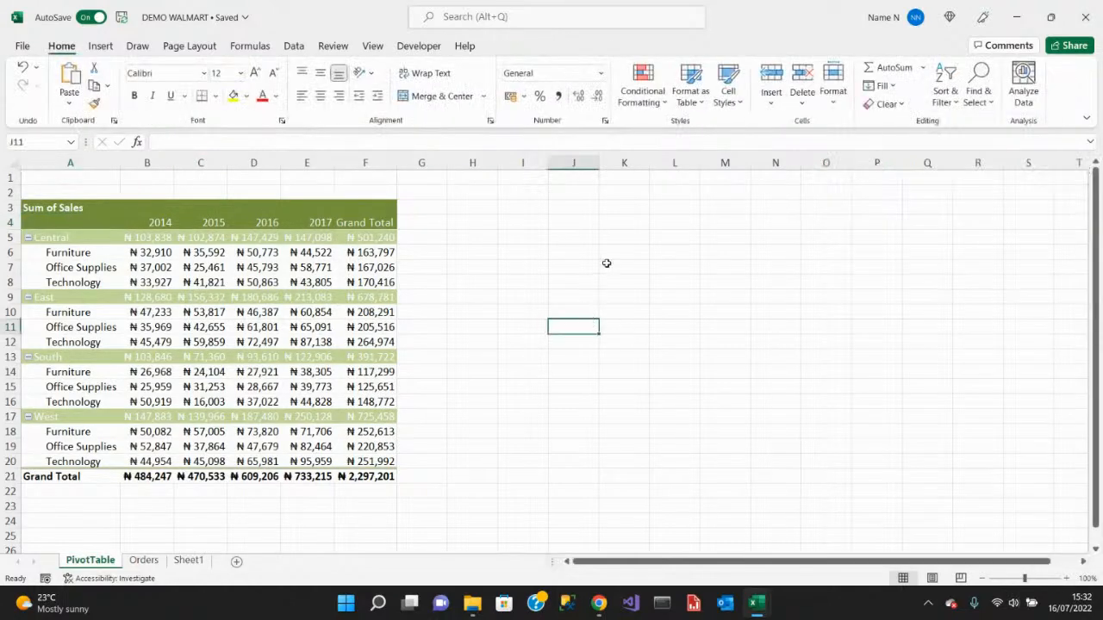
Insert a Region slicer for the pivot table and place it in the empty cells beside the table.
{"action": "left_click", "coordinate": [254, 253]}
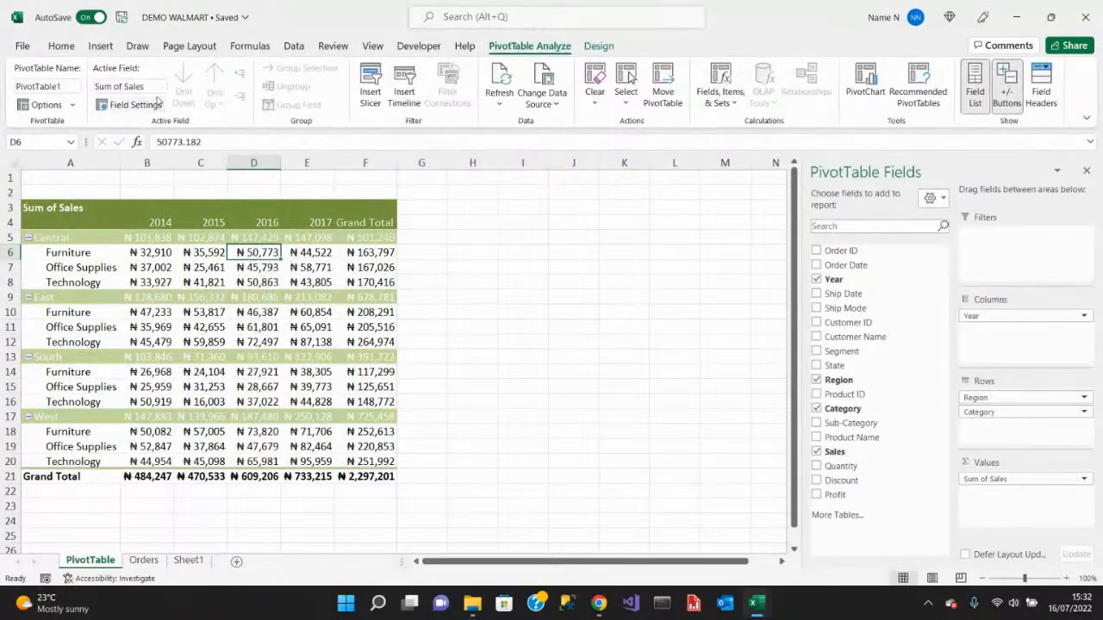
{"action": "left_click", "coordinate": [113, 52]}
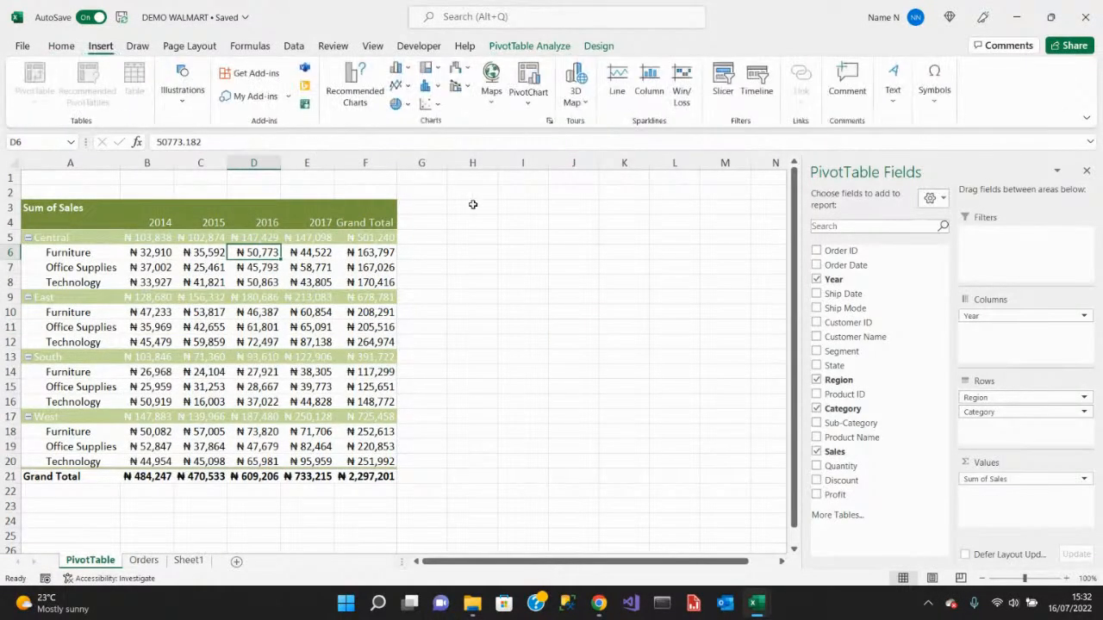
{"action": "left_click", "coordinate": [724, 79]}
{"action": "left_click_drag", "start_coordinate": [418, 259], "coordinate": [623, 211]}
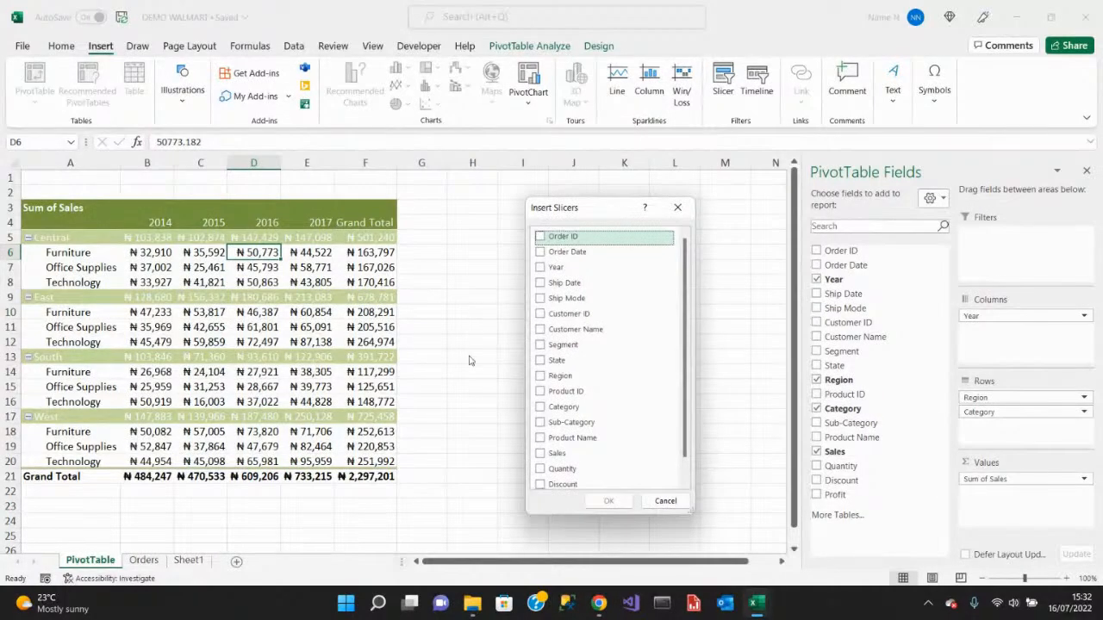
{"action": "left_click", "coordinate": [552, 379]}
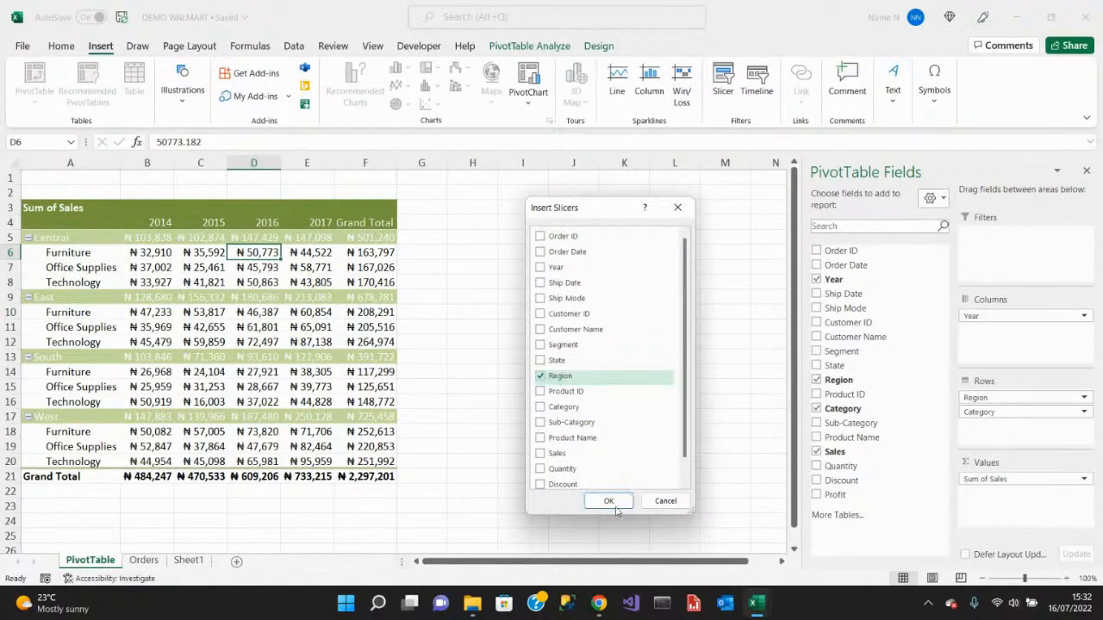
{"action": "left_click", "coordinate": [608, 501]}
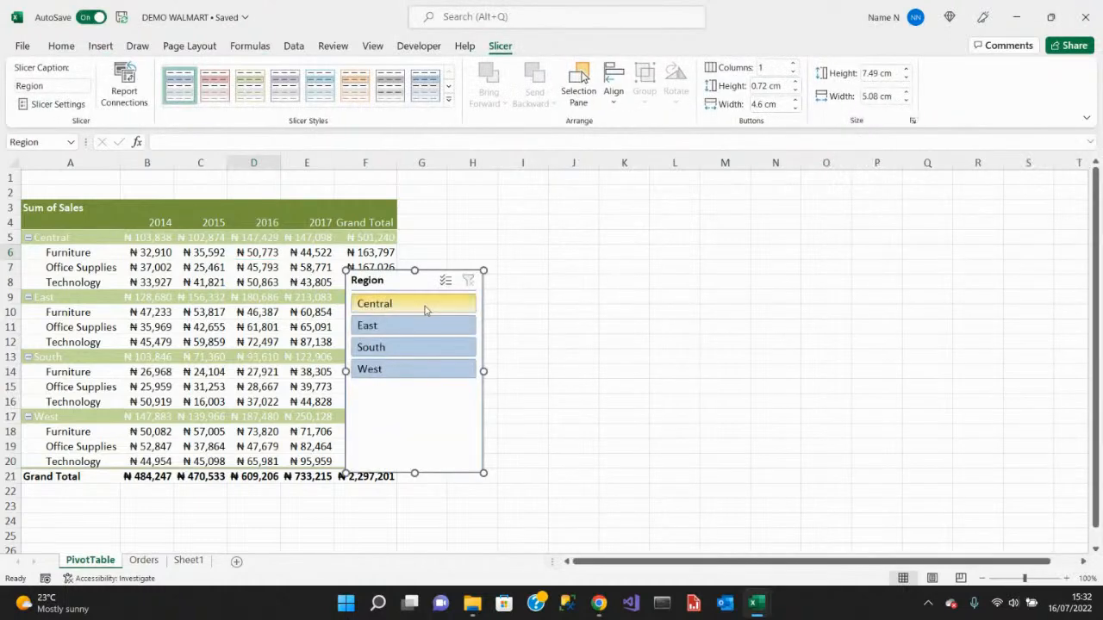
{"action": "left_click_drag", "start_coordinate": [412, 283], "coordinate": [549, 222]}
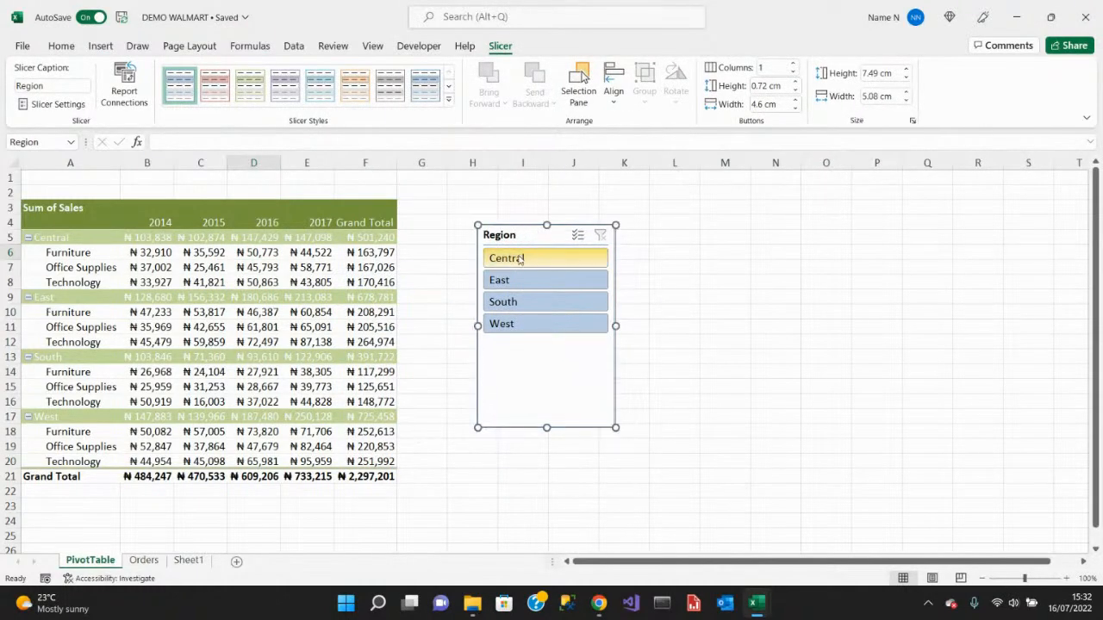
Filter the pivot table by Central and switch to East with the Region slicer, and give the slicer the light green style.
{"action": "left_click", "coordinate": [517, 260]}
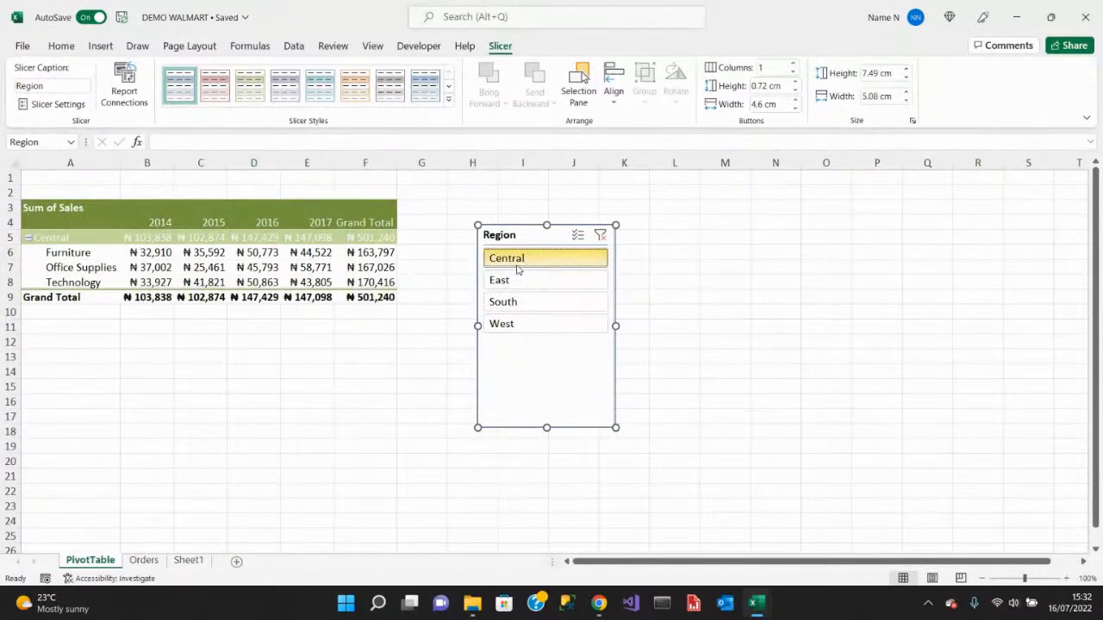
{"action": "left_click", "coordinate": [555, 288]}
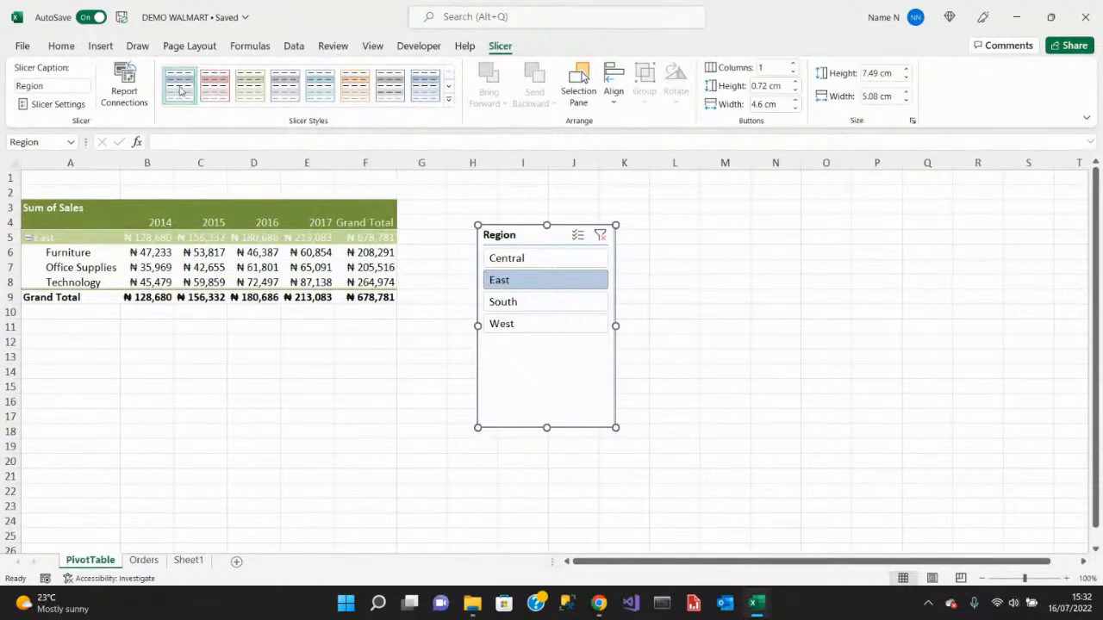
{"action": "left_click", "coordinate": [249, 90]}
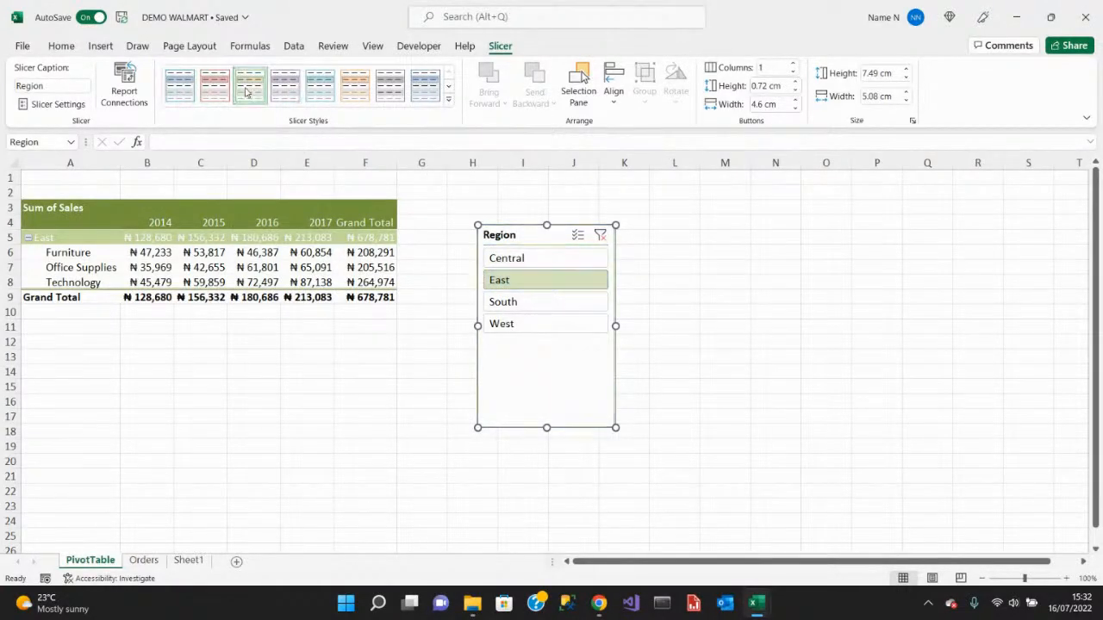
{"action": "left_click", "coordinate": [474, 476]}
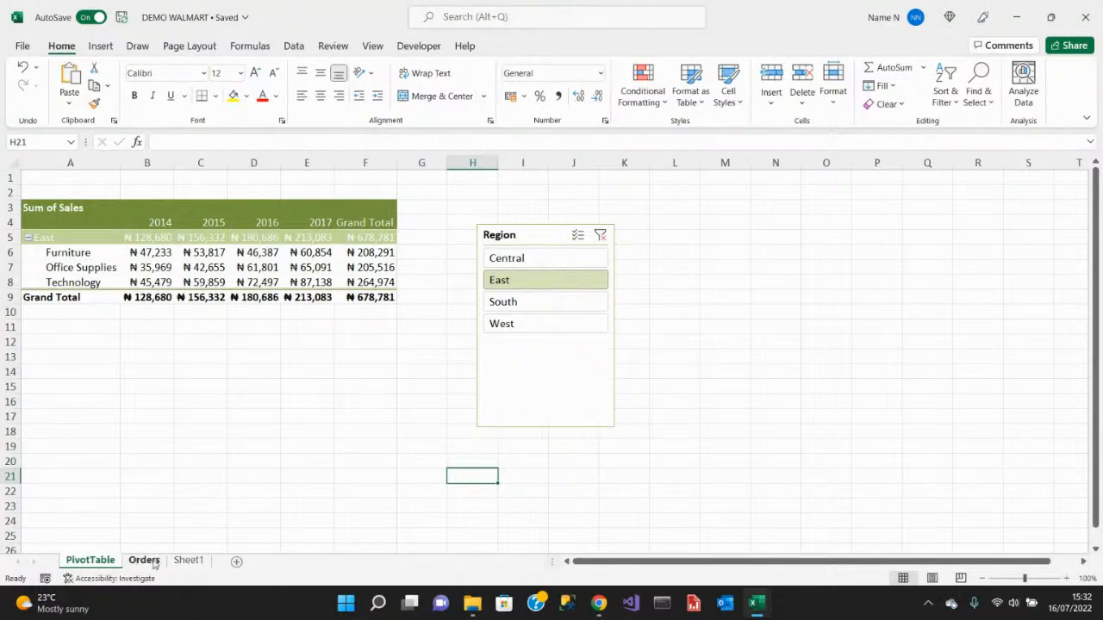
Create a second pivot table on a new worksheet from the orders data range Orders!$A$2:$R$9996.
{"action": "left_click", "coordinate": [188, 562]}
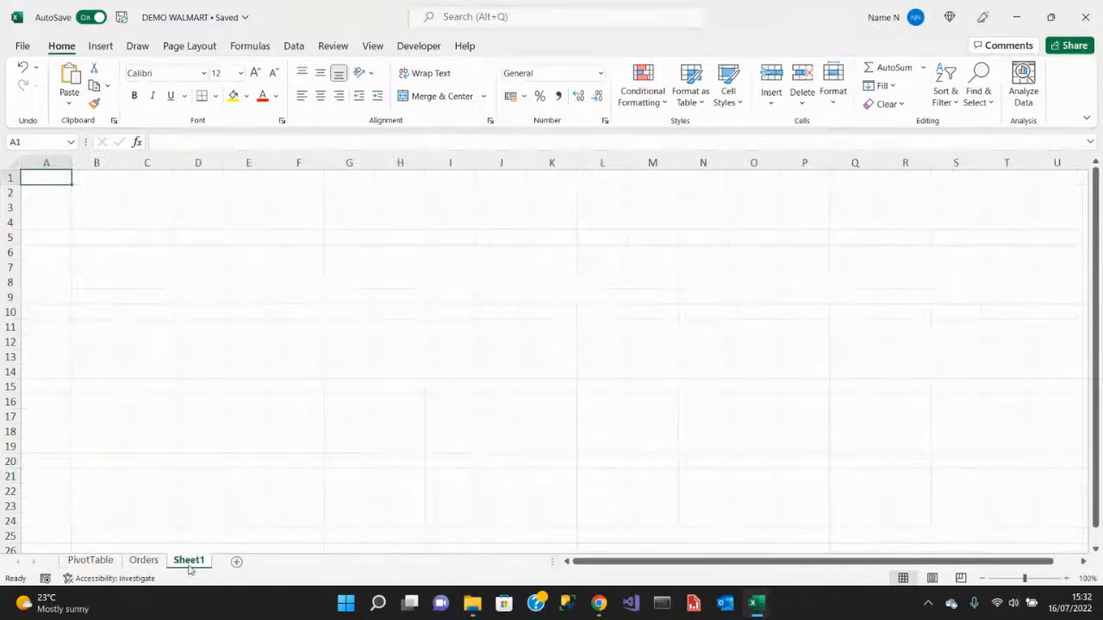
{"action": "left_click", "coordinate": [143, 561]}
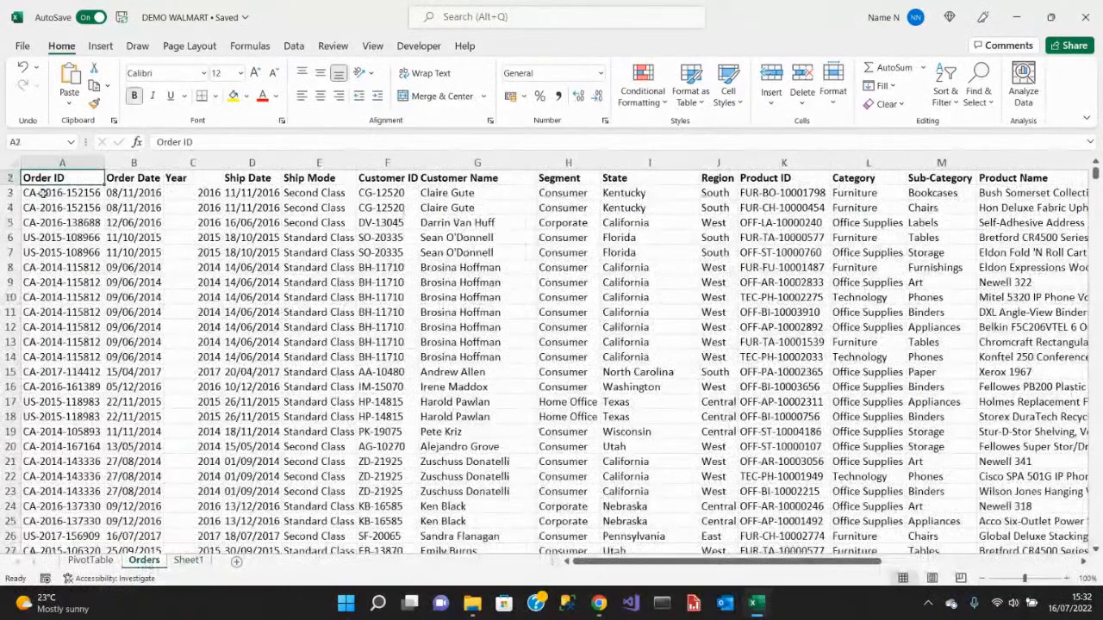
{"action": "left_click", "coordinate": [100, 46]}
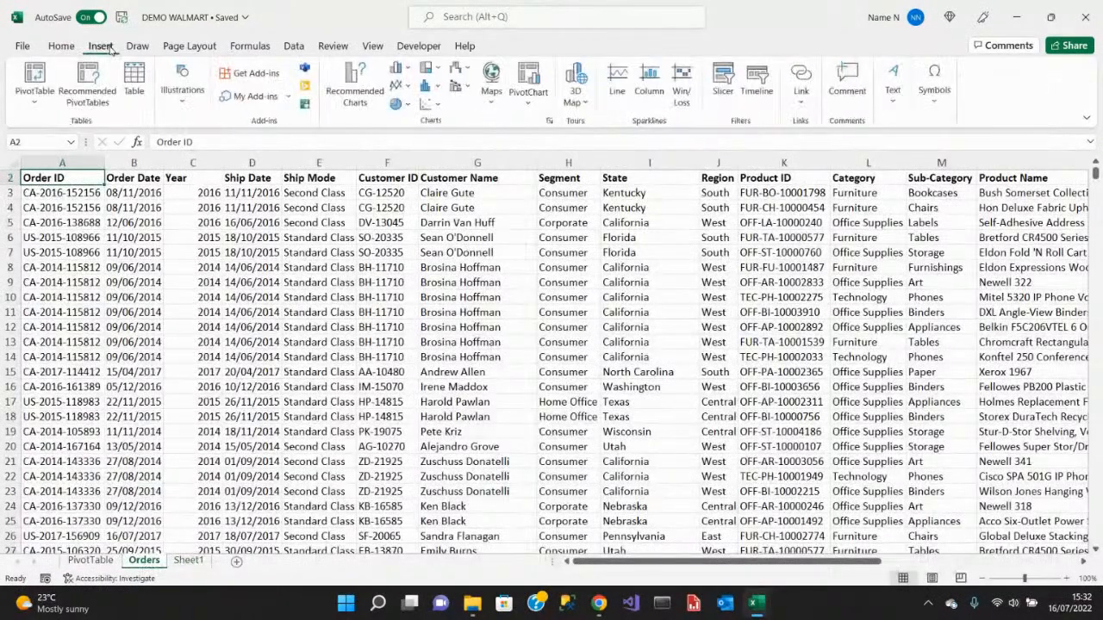
{"action": "left_click", "coordinate": [36, 104]}
{"action": "left_click", "coordinate": [65, 125]}
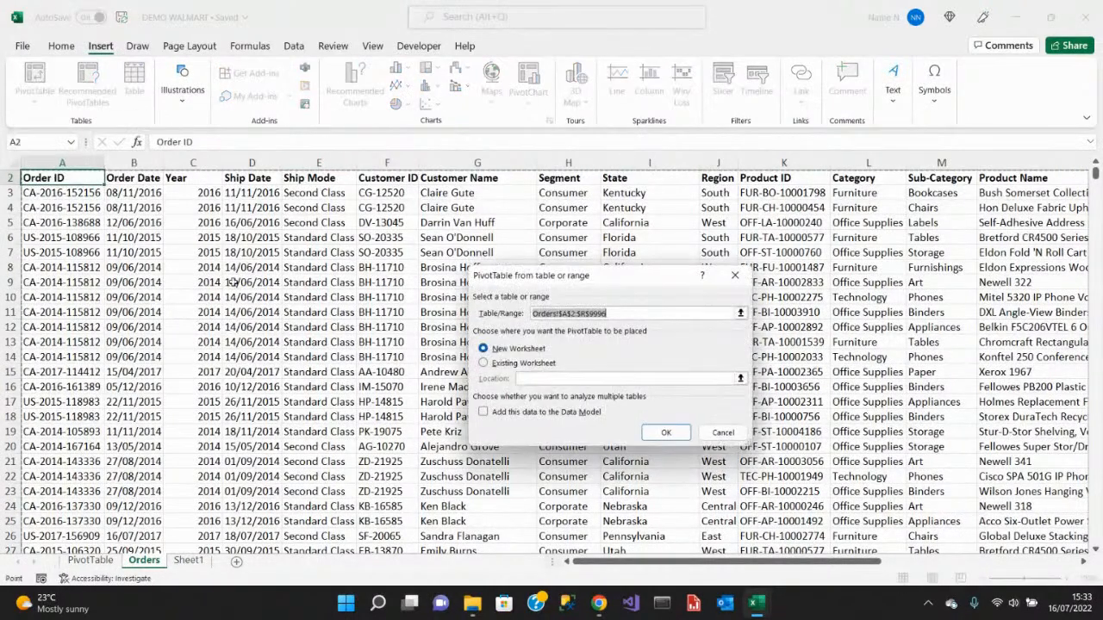
{"action": "left_click", "coordinate": [653, 434]}
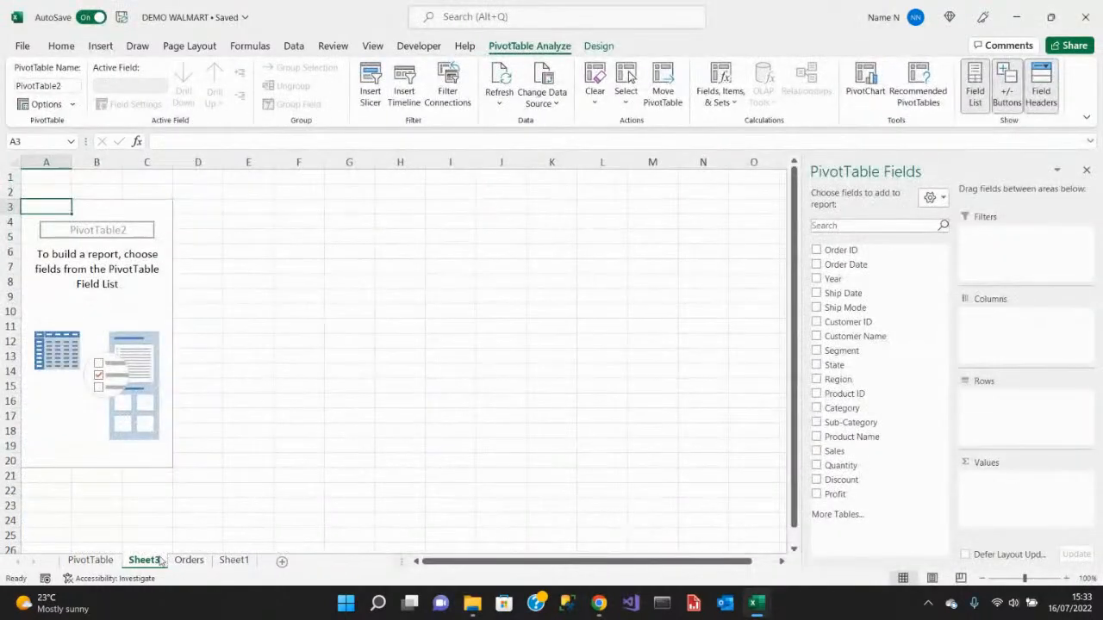
Rename the second pivot table's worksheet as Sales Trend.
{"action": "right_click", "coordinate": [160, 561]}
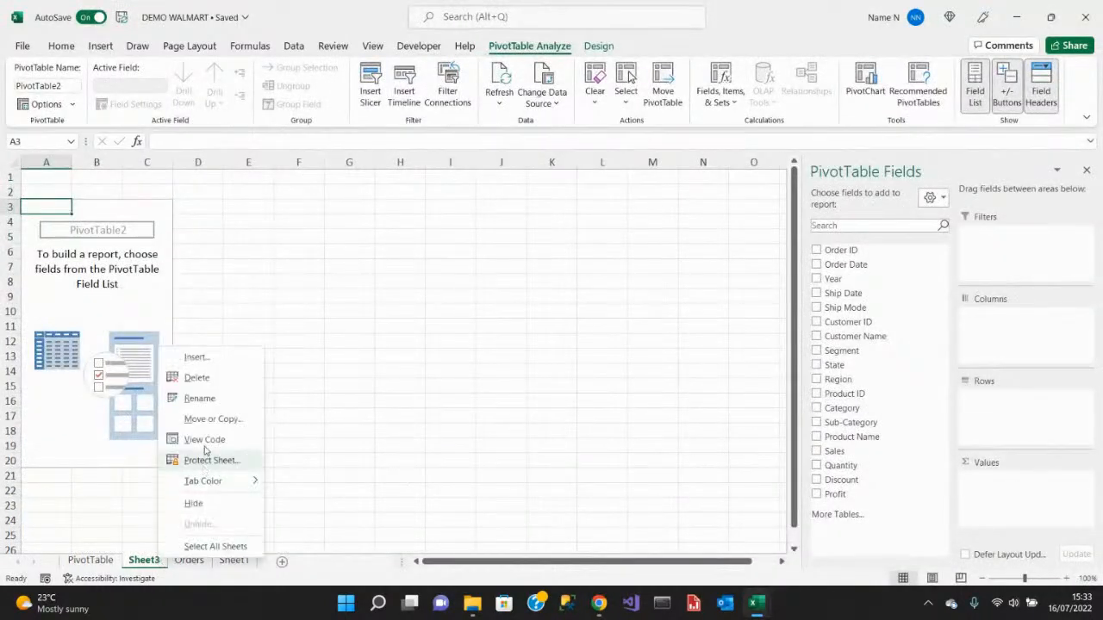
{"action": "left_click", "coordinate": [207, 398]}
{"action": "type", "text": "Sal"}
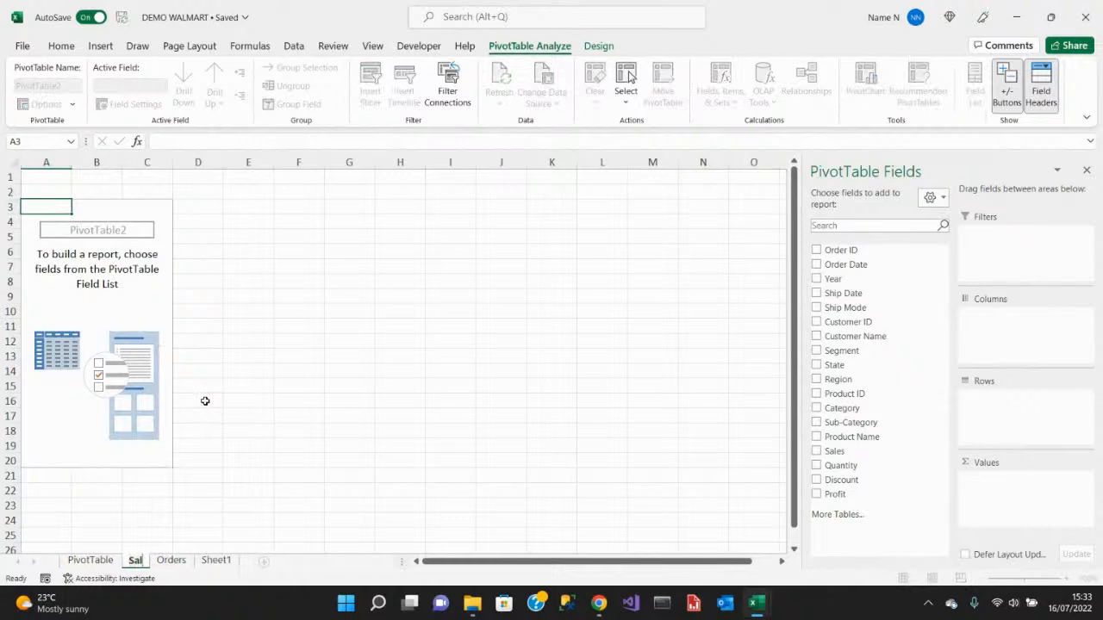
{"action": "type", "text": "es Trend"}
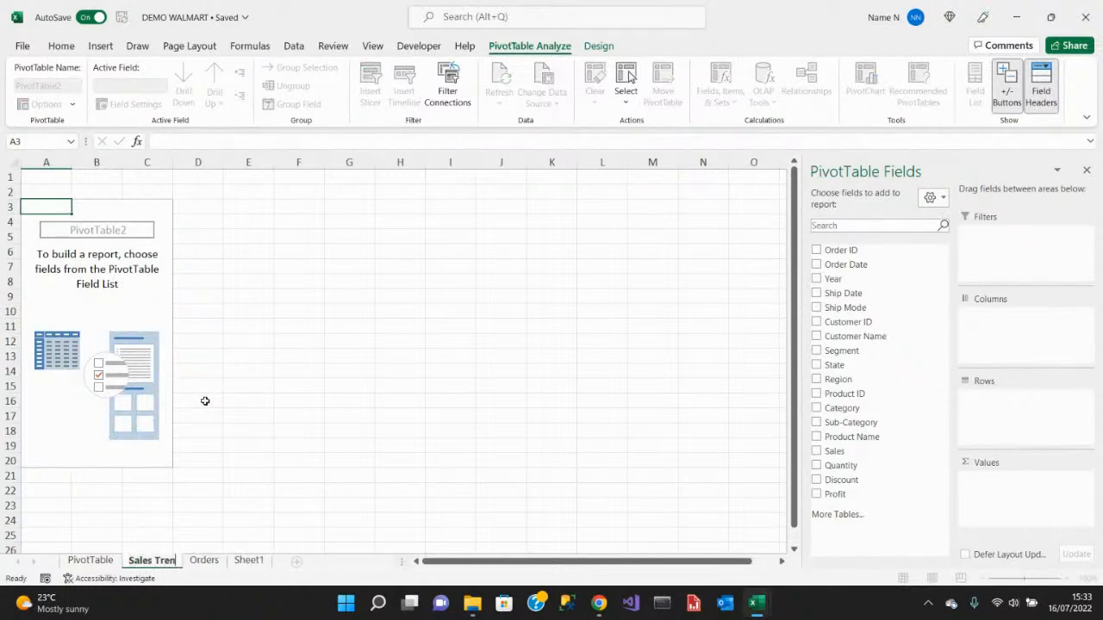
{"action": "left_click", "coordinate": [228, 412]}
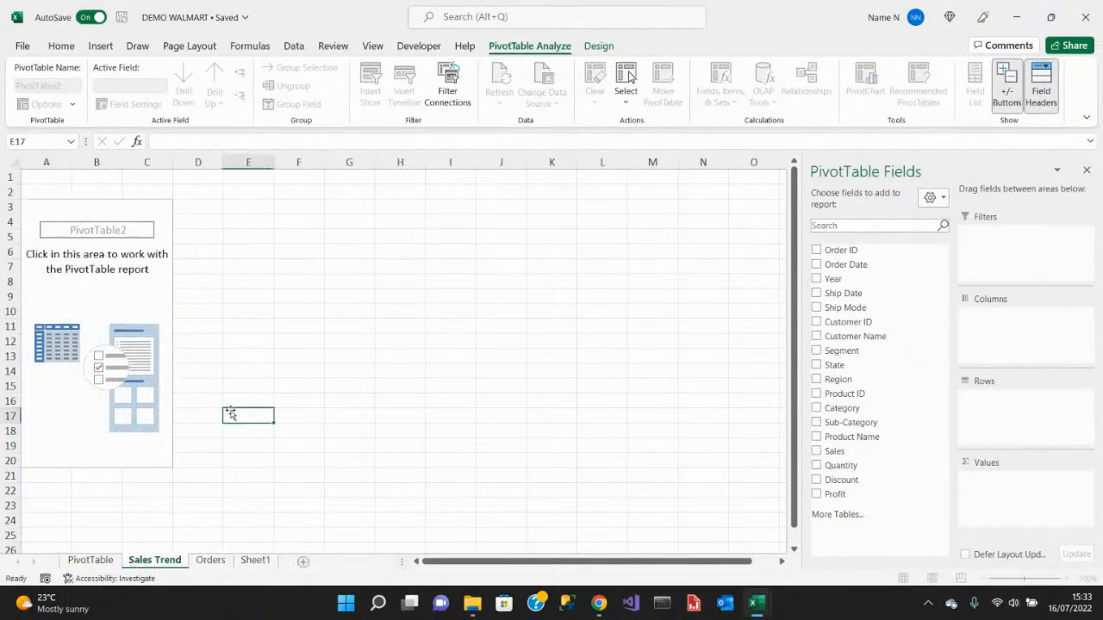
Summarise sales by year in the Sales Trend pivot table, with Sales as values and Year as rows.
{"action": "left_click", "coordinate": [114, 301]}
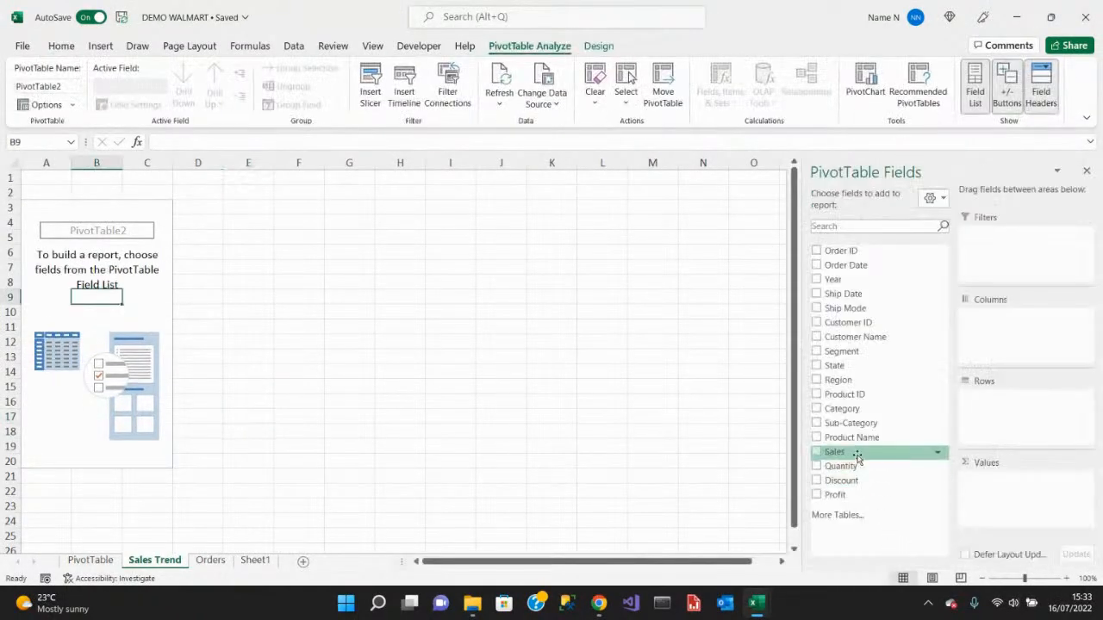
{"action": "left_click_drag", "start_coordinate": [853, 454], "coordinate": [1002, 501]}
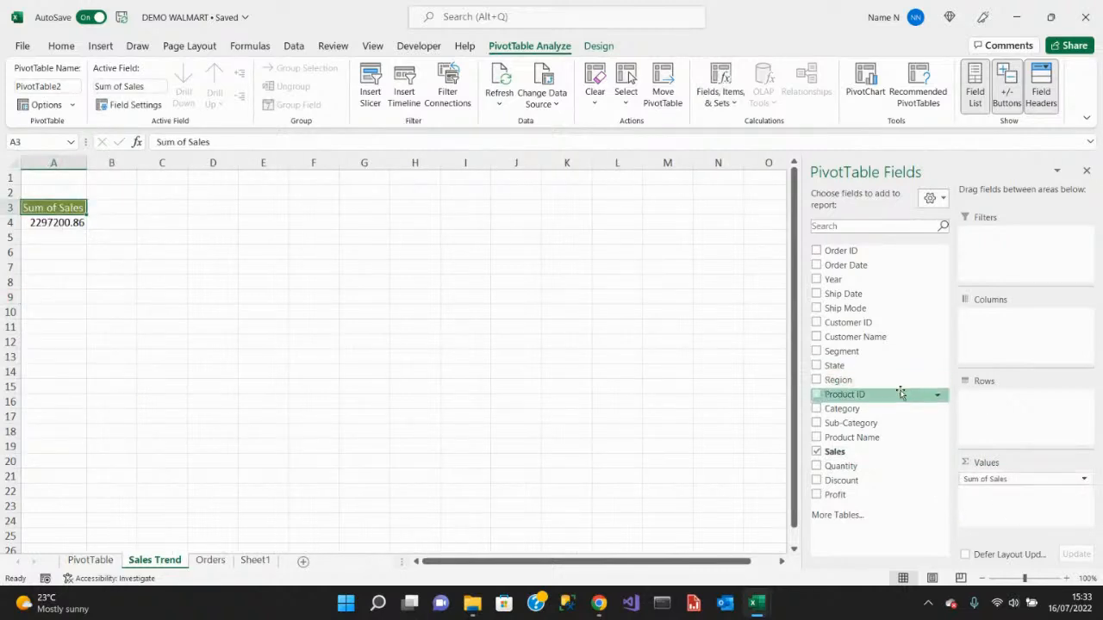
{"action": "left_click_drag", "start_coordinate": [849, 281], "coordinate": [990, 423]}
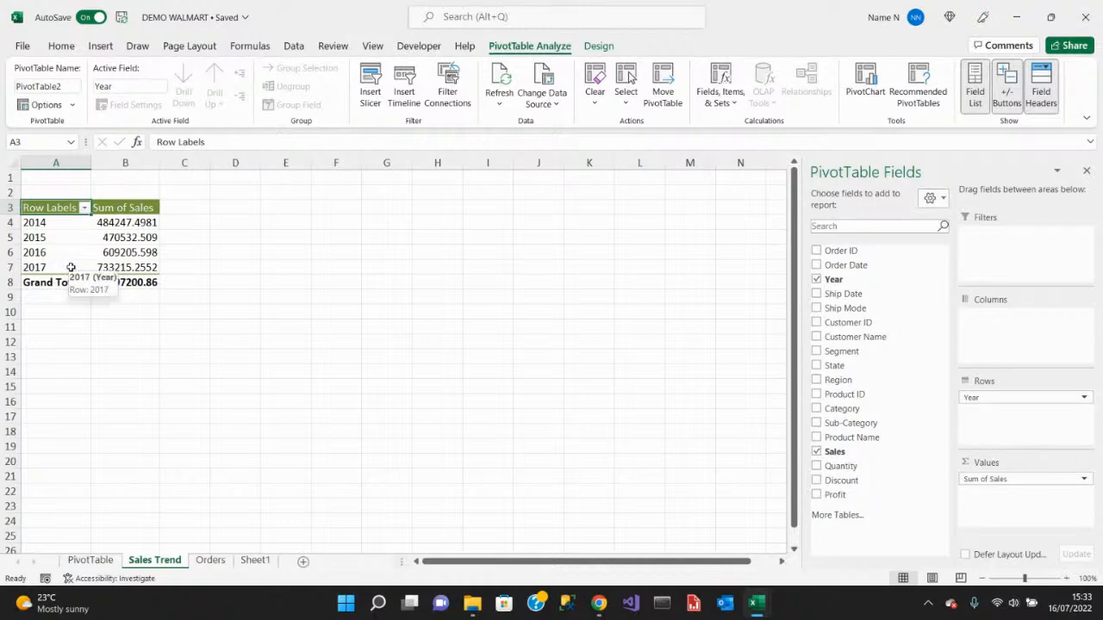
Format the Sum of Sales values as Currency with the ₦ Edo symbol and 0 decimal places.
{"action": "left_click", "coordinate": [138, 222]}
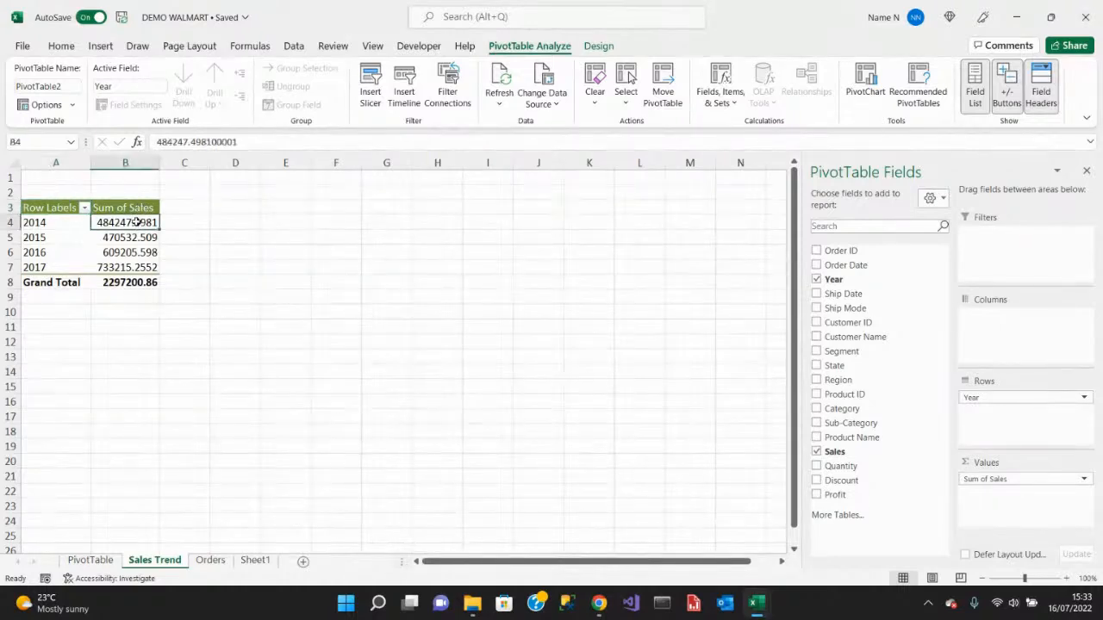
{"action": "right_click", "coordinate": [138, 225]}
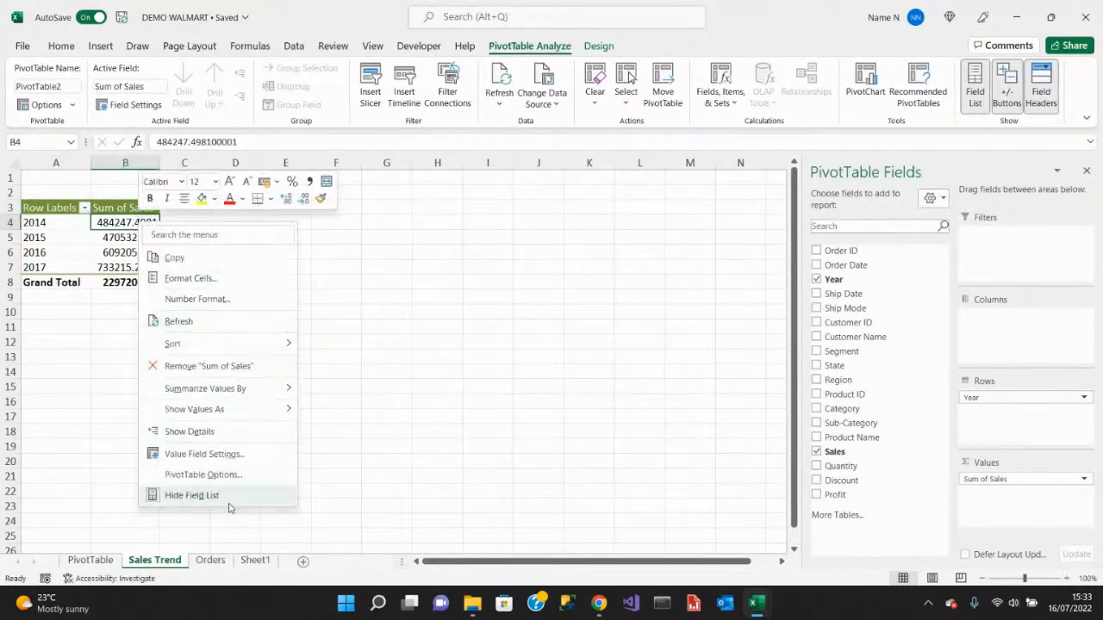
{"action": "left_click", "coordinate": [231, 454]}
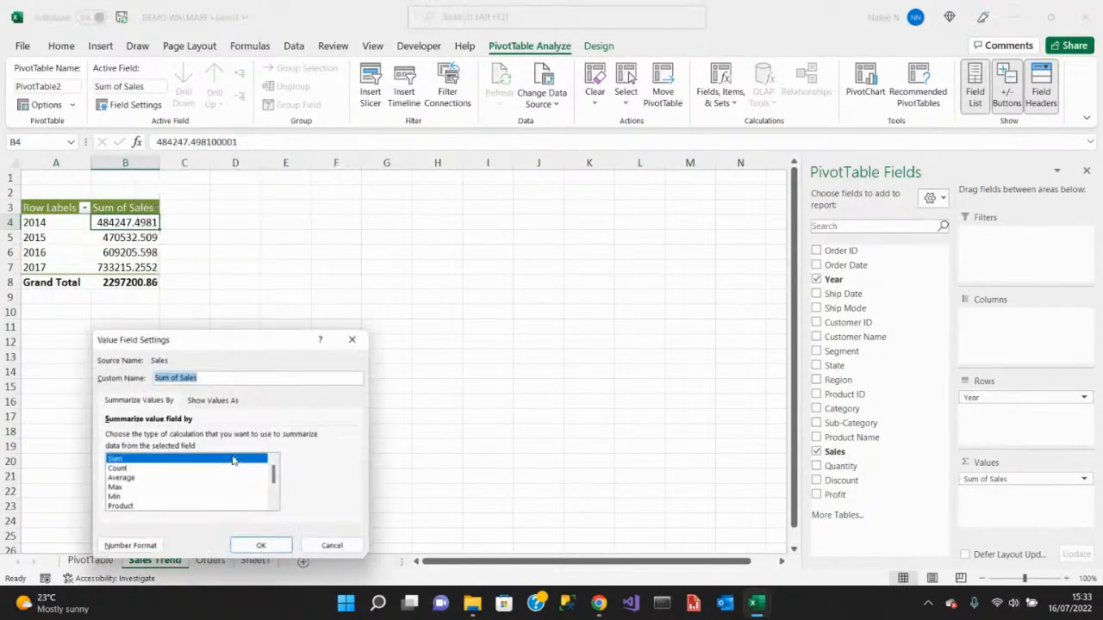
{"action": "left_click", "coordinate": [131, 549]}
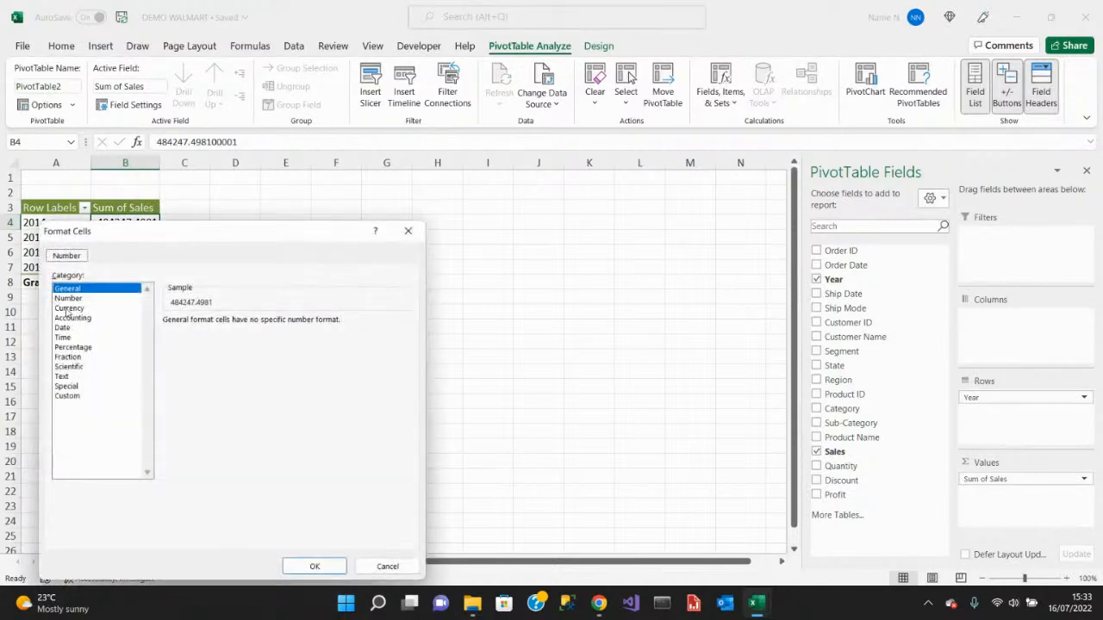
{"action": "left_click", "coordinate": [69, 308]}
{"action": "left_click", "coordinate": [405, 340]}
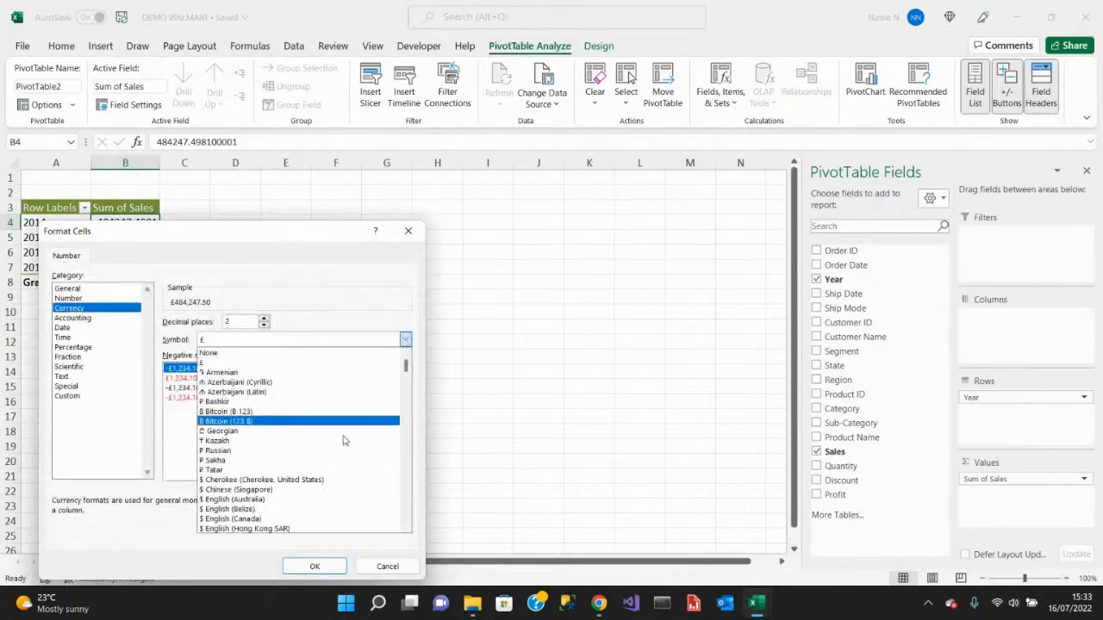
{"action": "scroll", "coordinate": [332, 457], "scroll_direction": "down", "scroll_amount": 10}
{"action": "scroll", "coordinate": [331, 479], "scroll_direction": "down", "scroll_amount": 8}
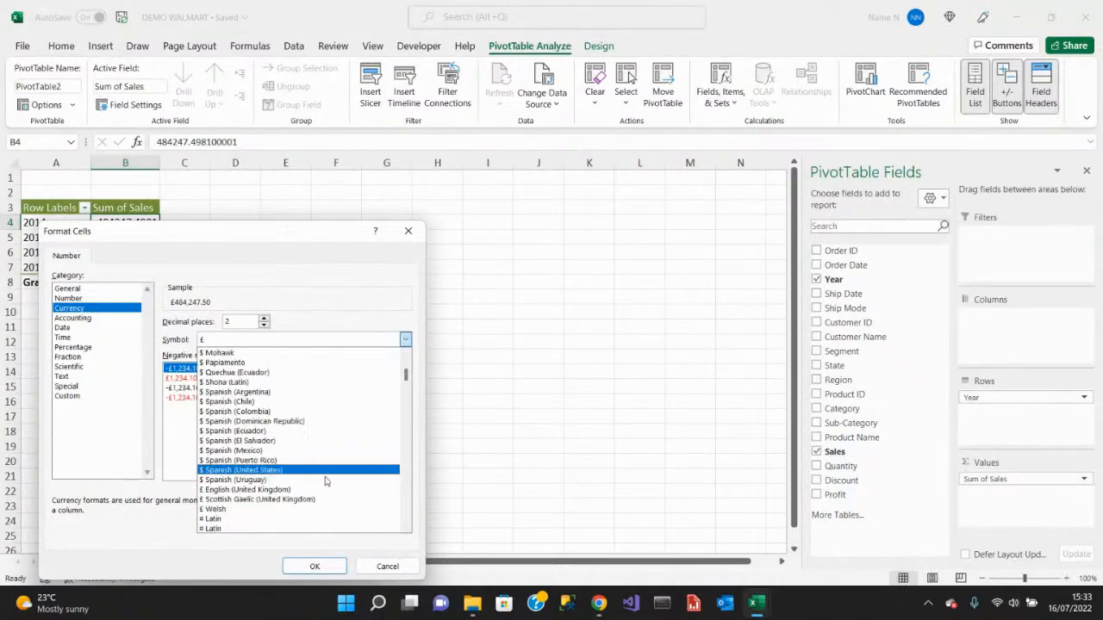
{"action": "scroll", "coordinate": [310, 491], "scroll_direction": "down", "scroll_amount": 2}
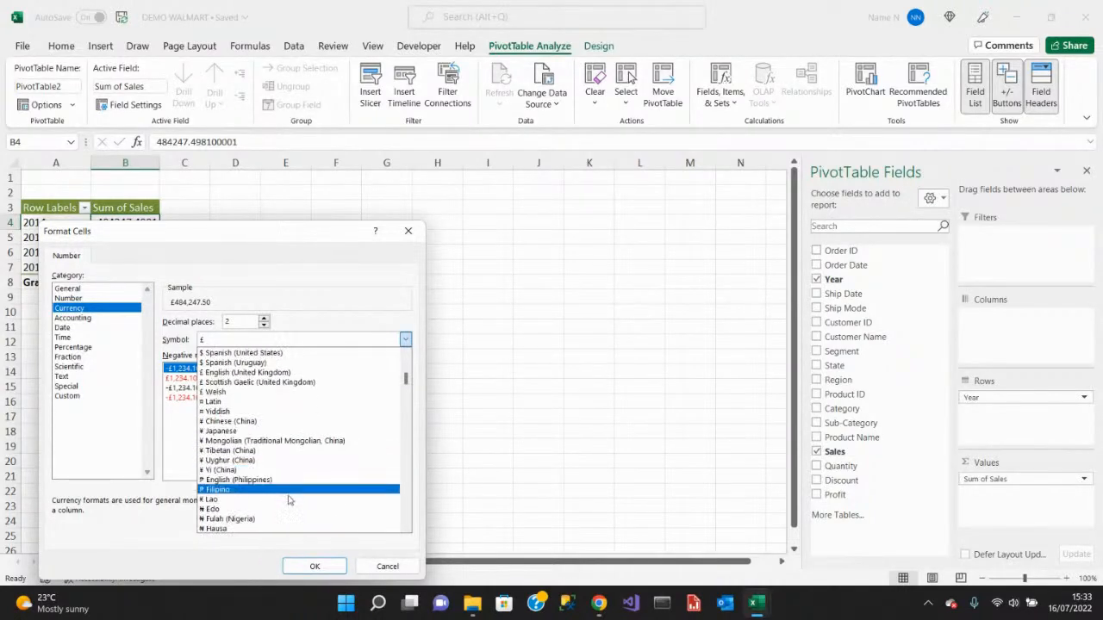
{"action": "left_click", "coordinate": [275, 510]}
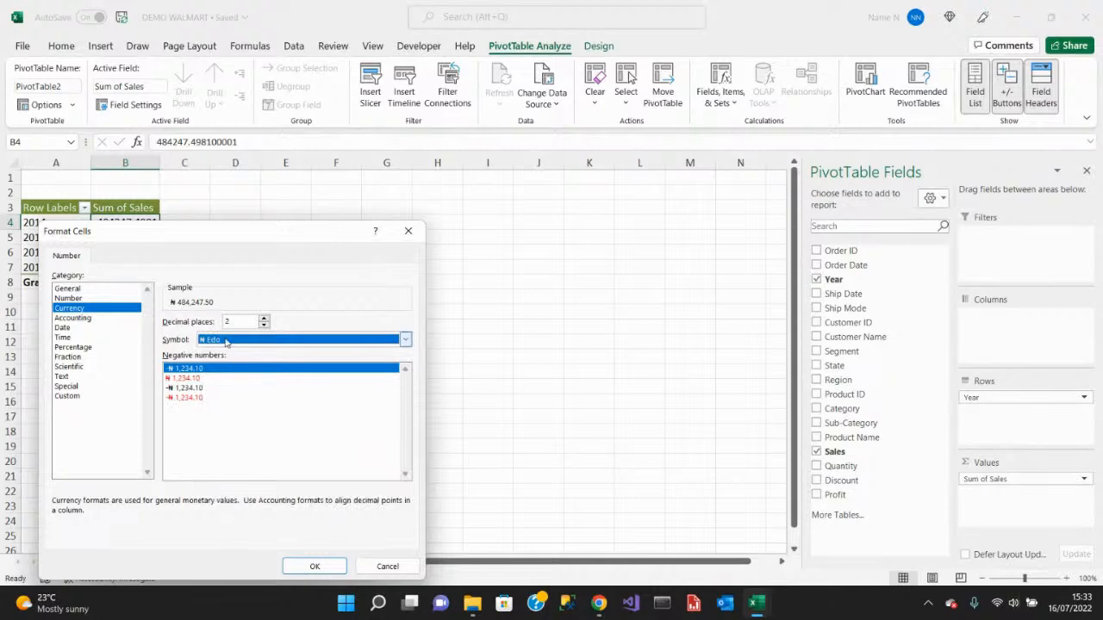
{"action": "left_click", "coordinate": [264, 325]}
{"action": "left_click", "coordinate": [263, 325]}
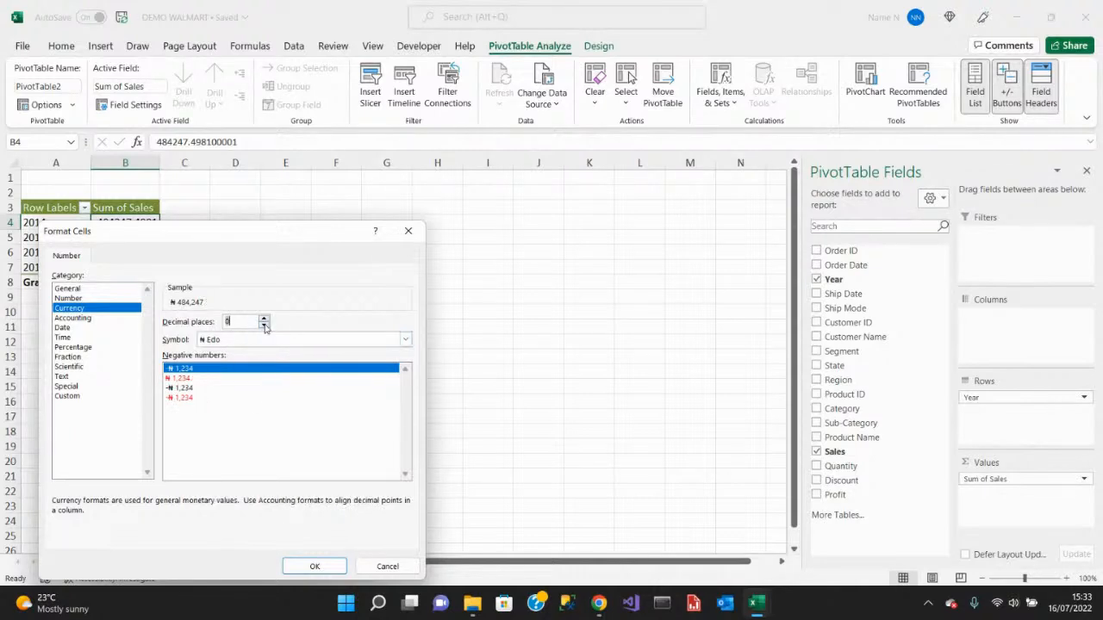
{"action": "left_click", "coordinate": [315, 566]}
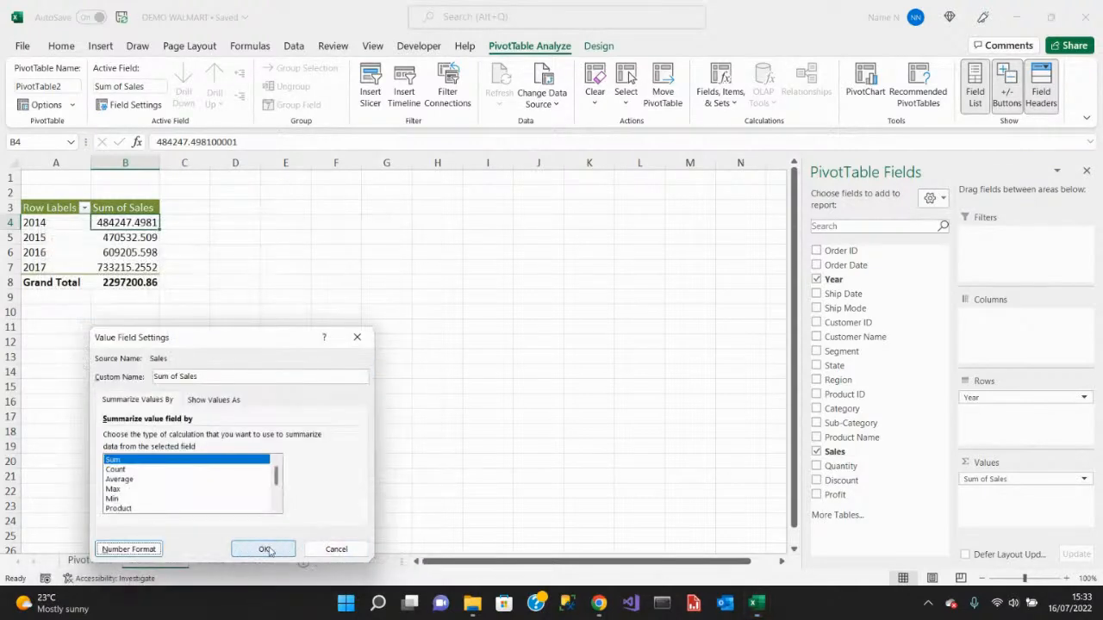
{"action": "left_click", "coordinate": [266, 550]}
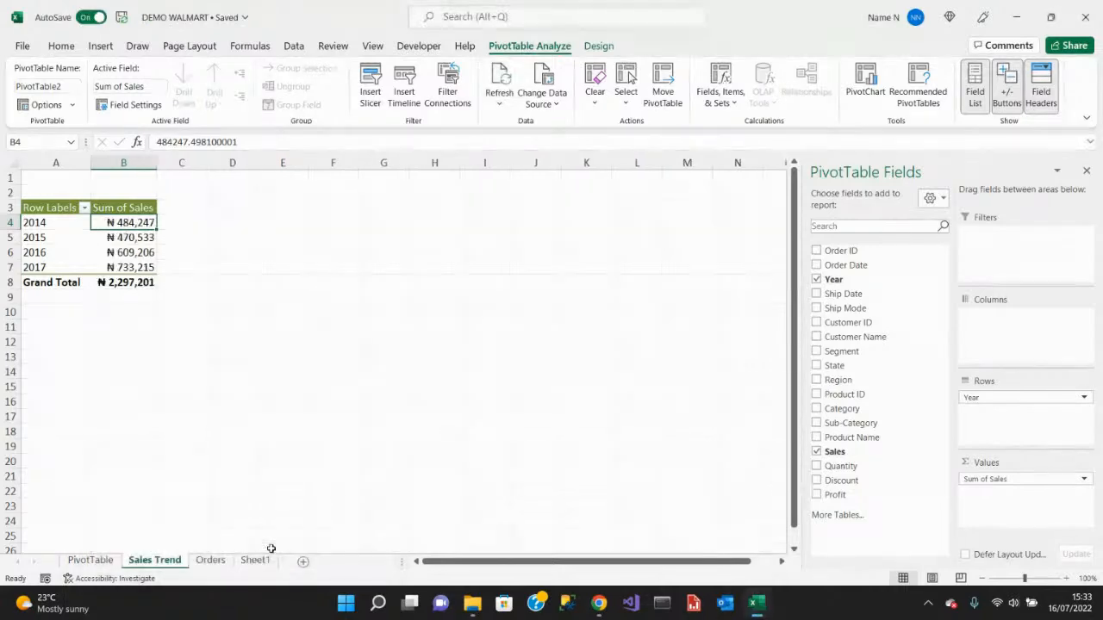
{"action": "left_click", "coordinate": [179, 356]}
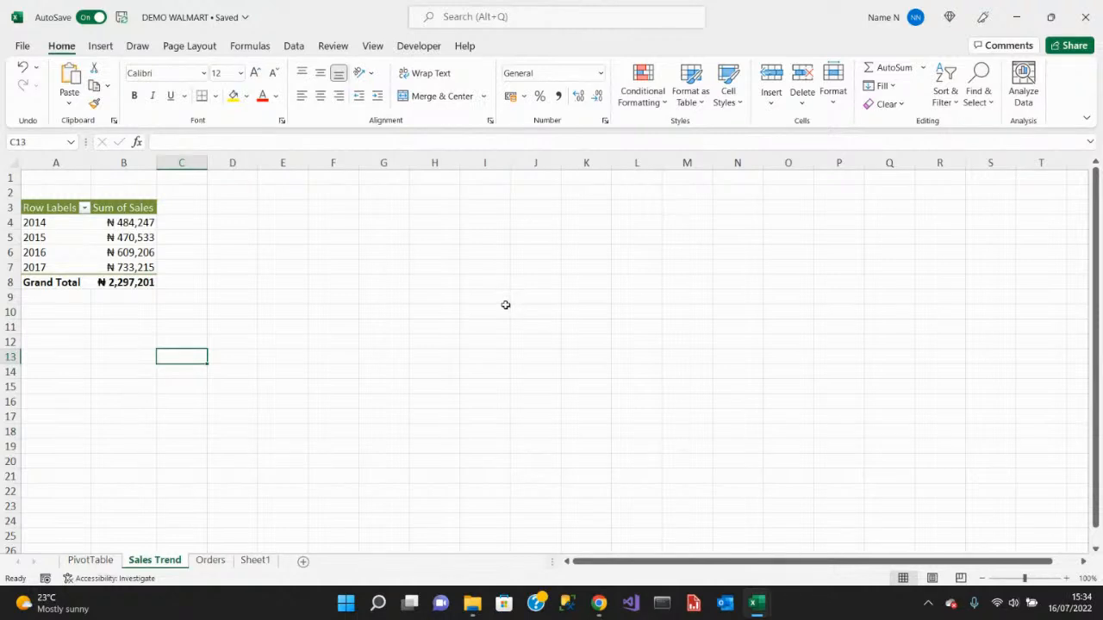
Insert a Clustered Column PivotChart from the yearly sales pivot table and place it in the empty cells beside the table.
{"action": "left_click", "coordinate": [134, 253]}
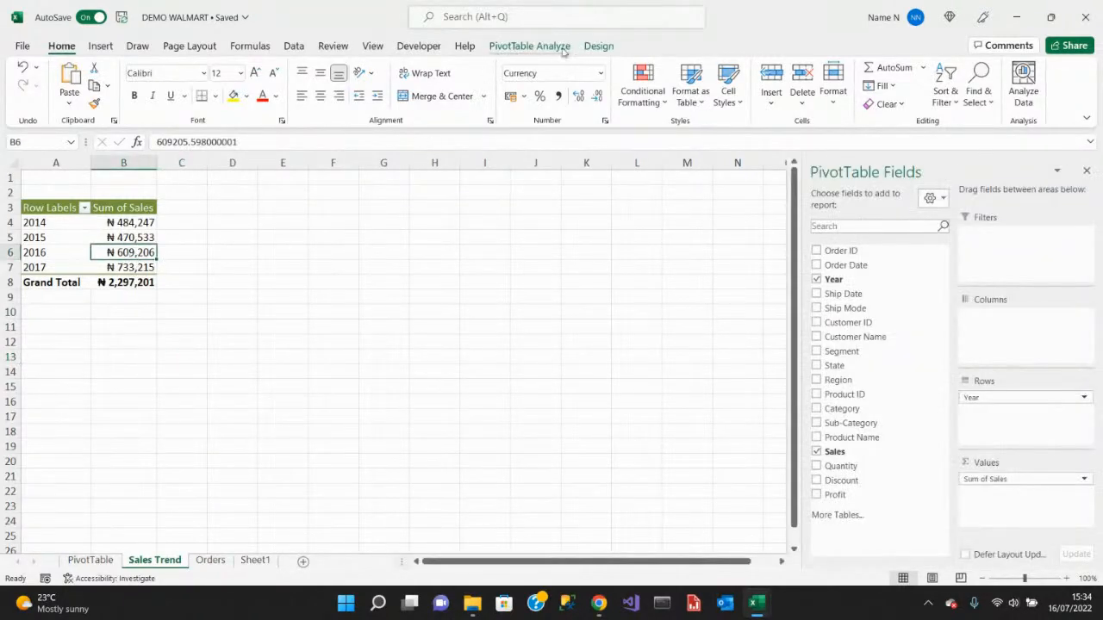
{"action": "left_click", "coordinate": [101, 46]}
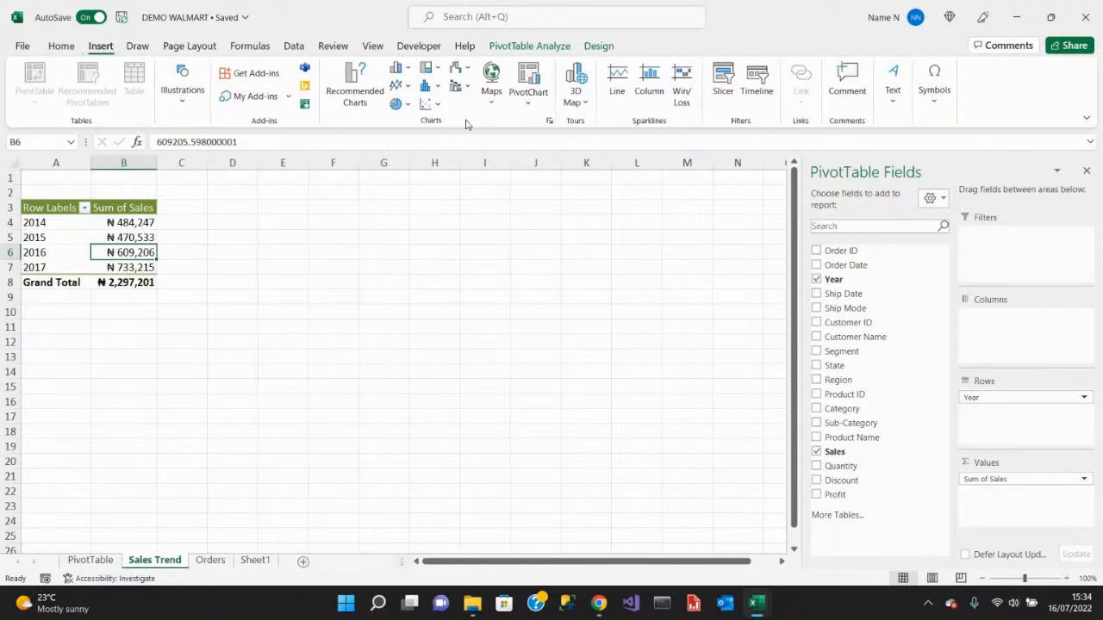
{"action": "left_click", "coordinate": [529, 103]}
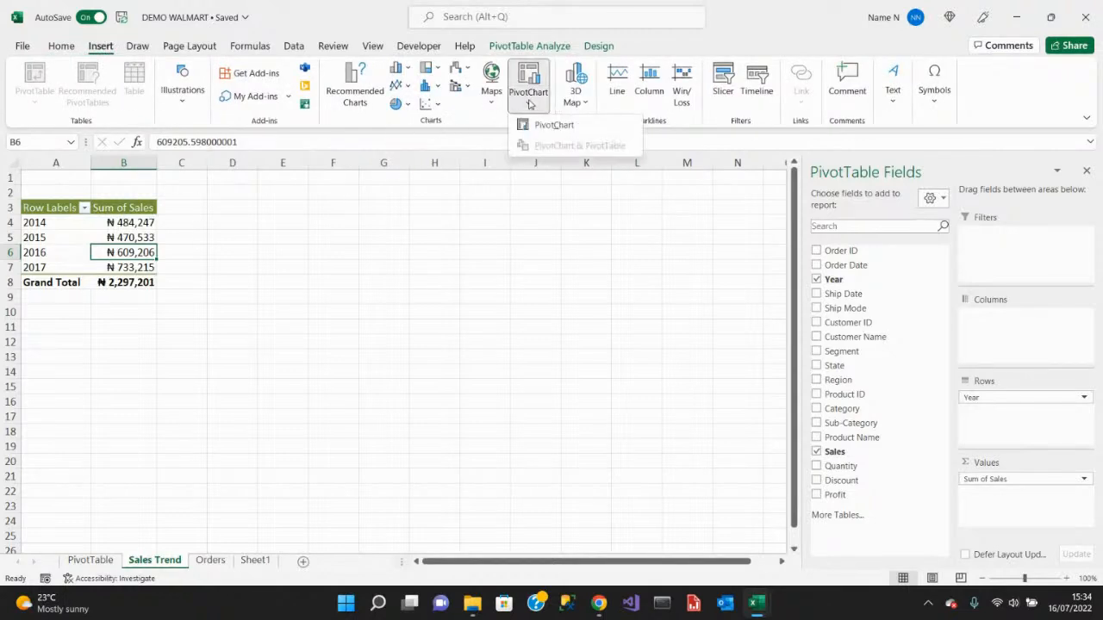
{"action": "left_click", "coordinate": [310, 271]}
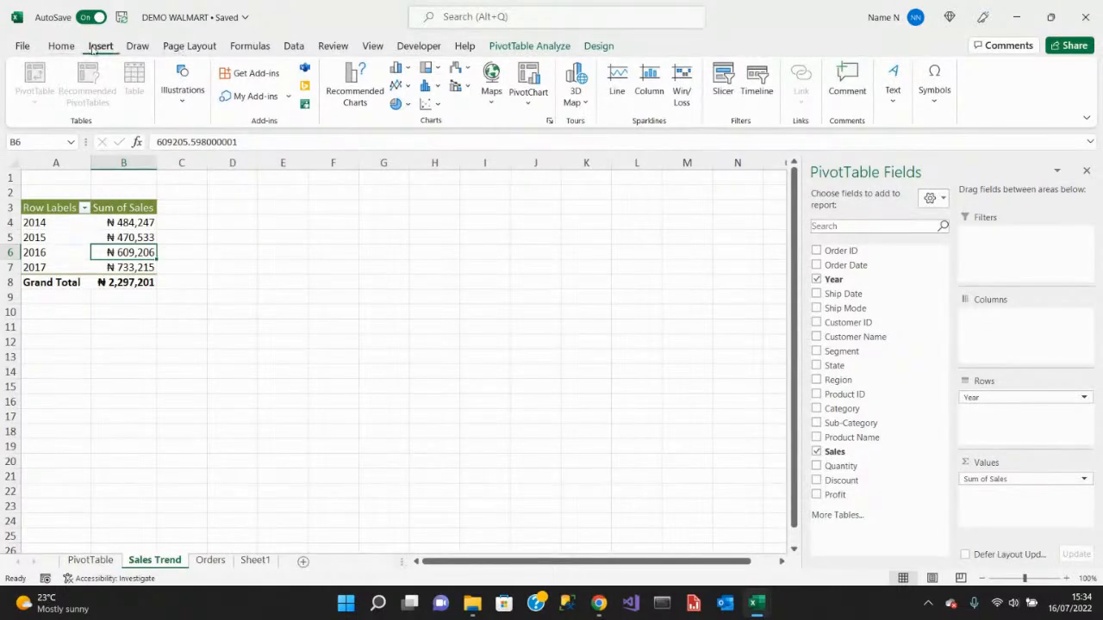
{"action": "left_click", "coordinate": [528, 102]}
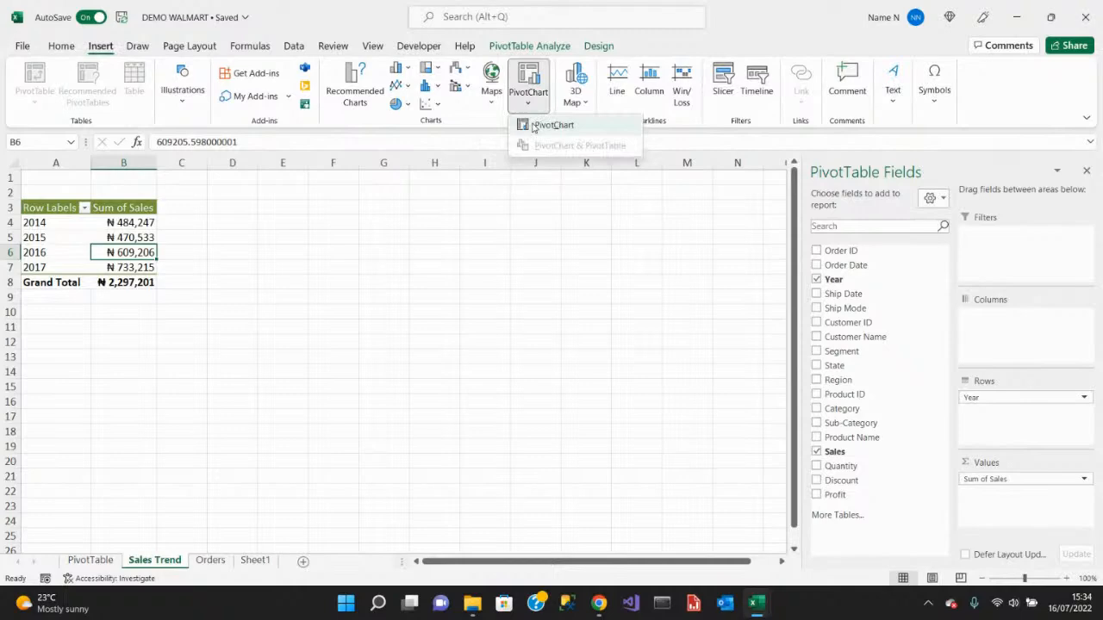
{"action": "left_click", "coordinate": [533, 125]}
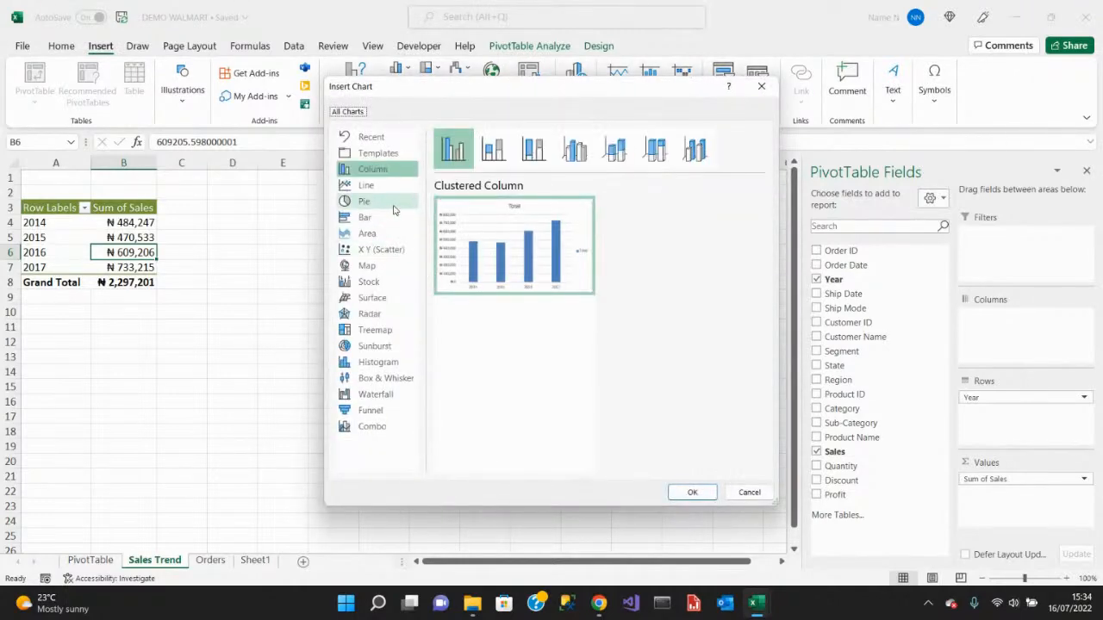
{"action": "mouse_move", "coordinate": [495, 242]}
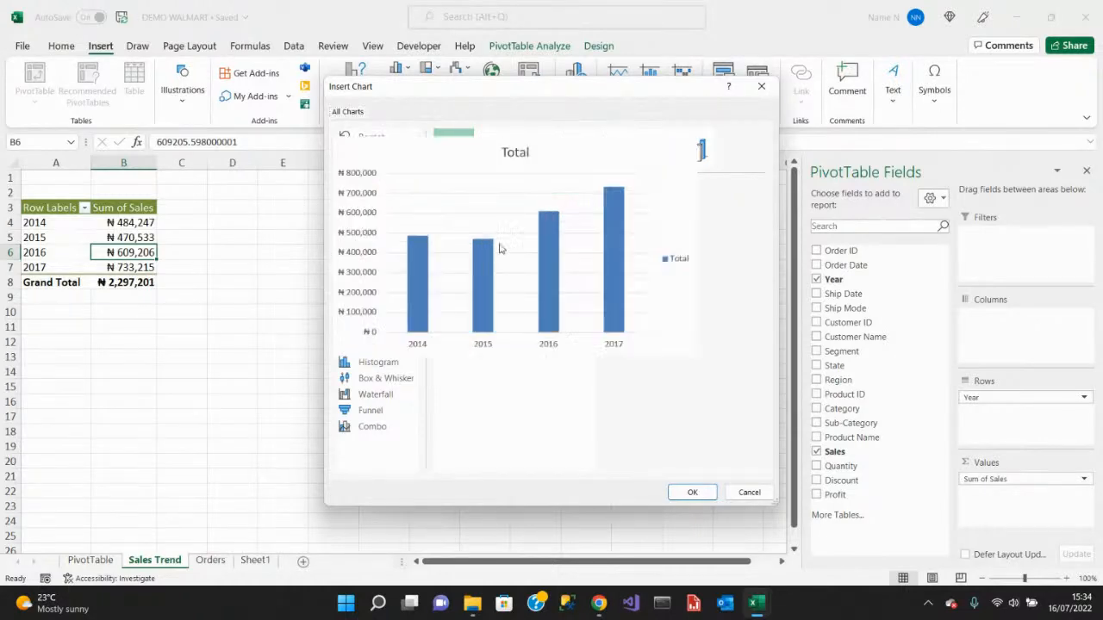
{"action": "left_click", "coordinate": [692, 492]}
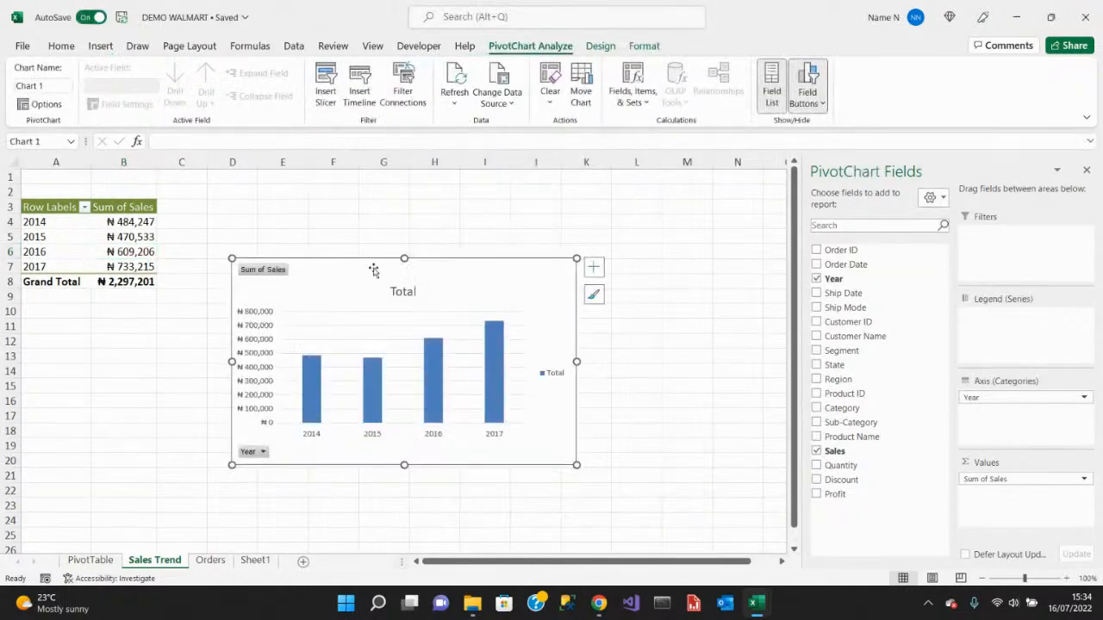
{"action": "left_click_drag", "start_coordinate": [370, 263], "coordinate": [415, 200]}
{"action": "left_click", "coordinate": [122, 250]}
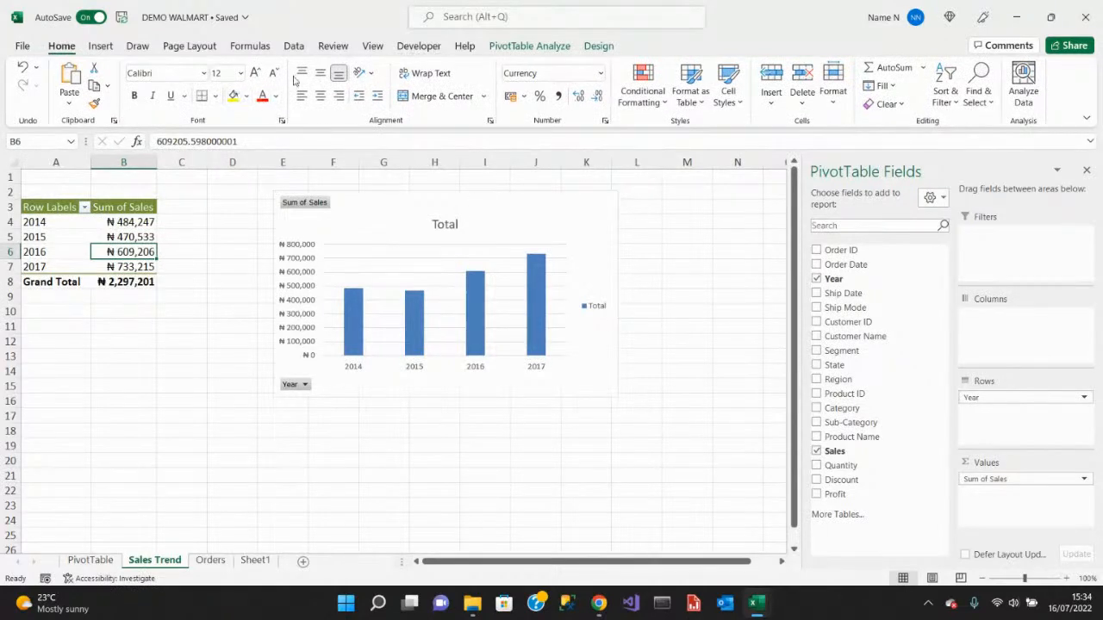
{"action": "left_click", "coordinate": [107, 49]}
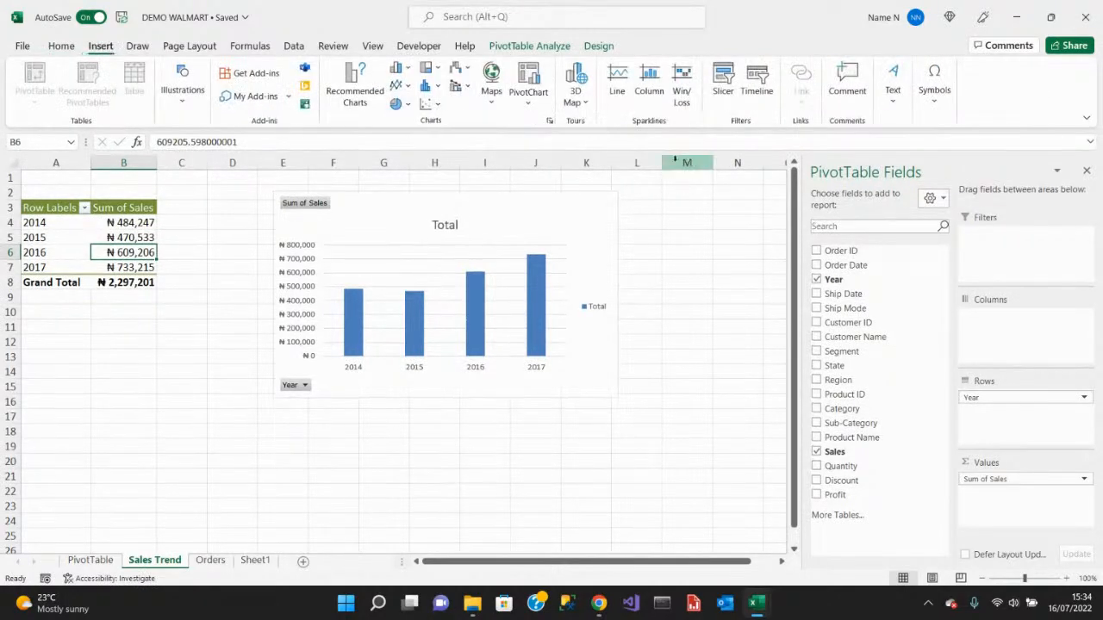
{"action": "left_click", "coordinate": [405, 91]}
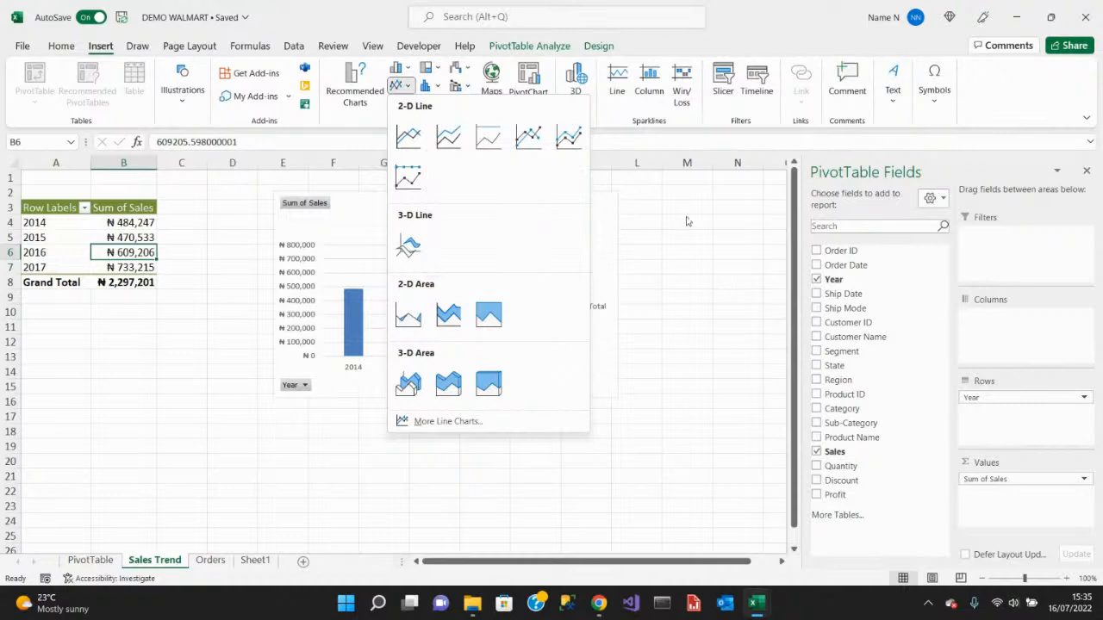
{"action": "key", "text": "Escape"}
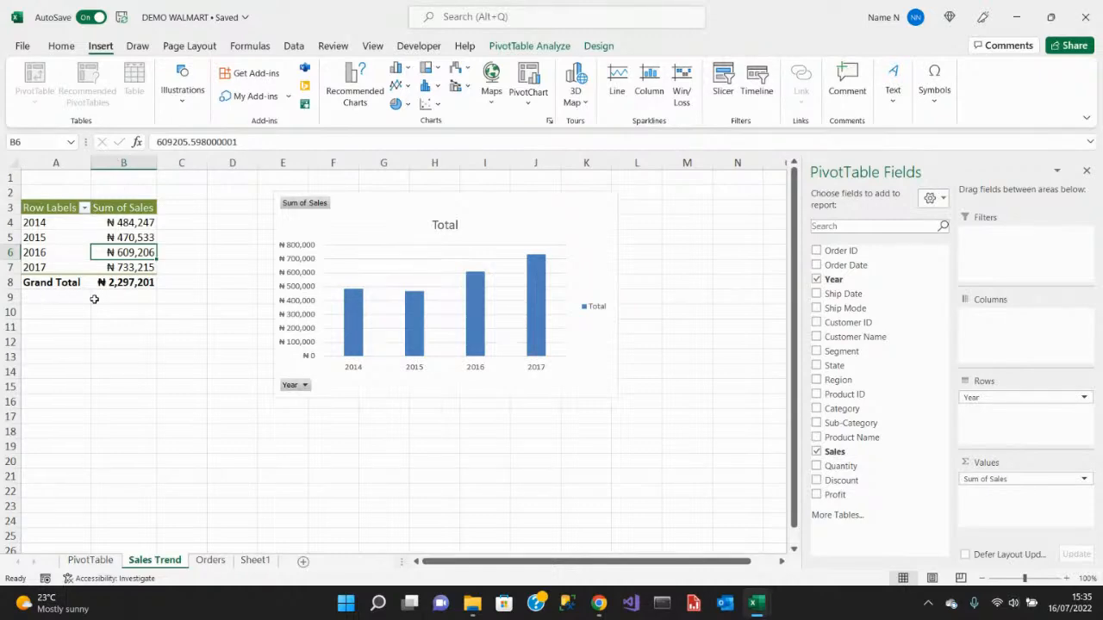
Create a third pivot table on a new worksheet from the orders data range Orders!$A$2:$R$9996.
{"action": "left_click", "coordinate": [90, 560]}
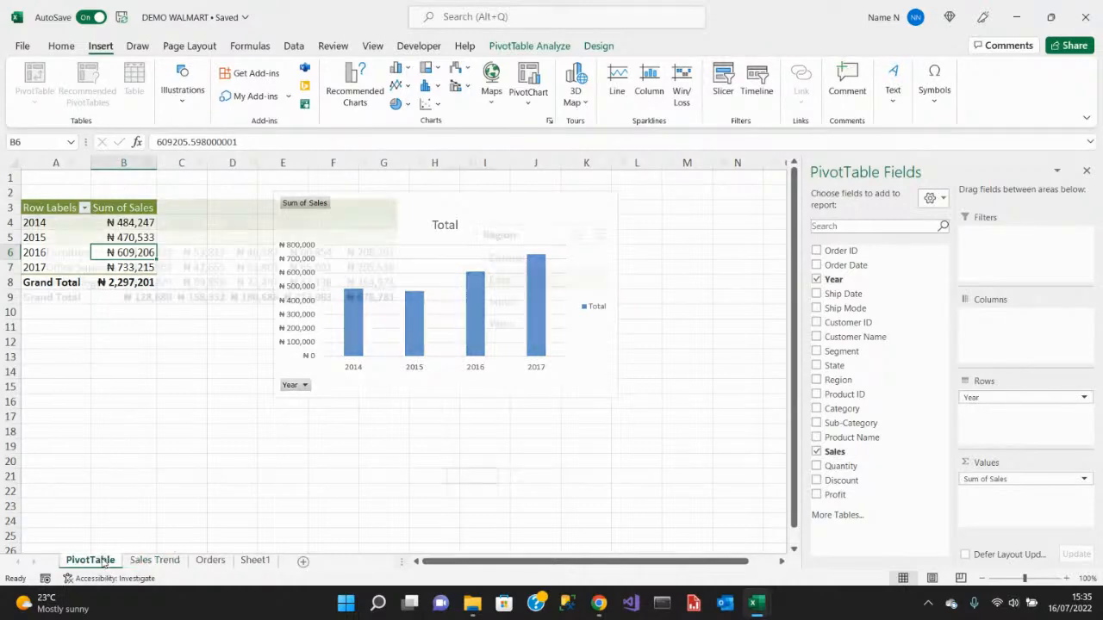
{"action": "left_click", "coordinate": [210, 561]}
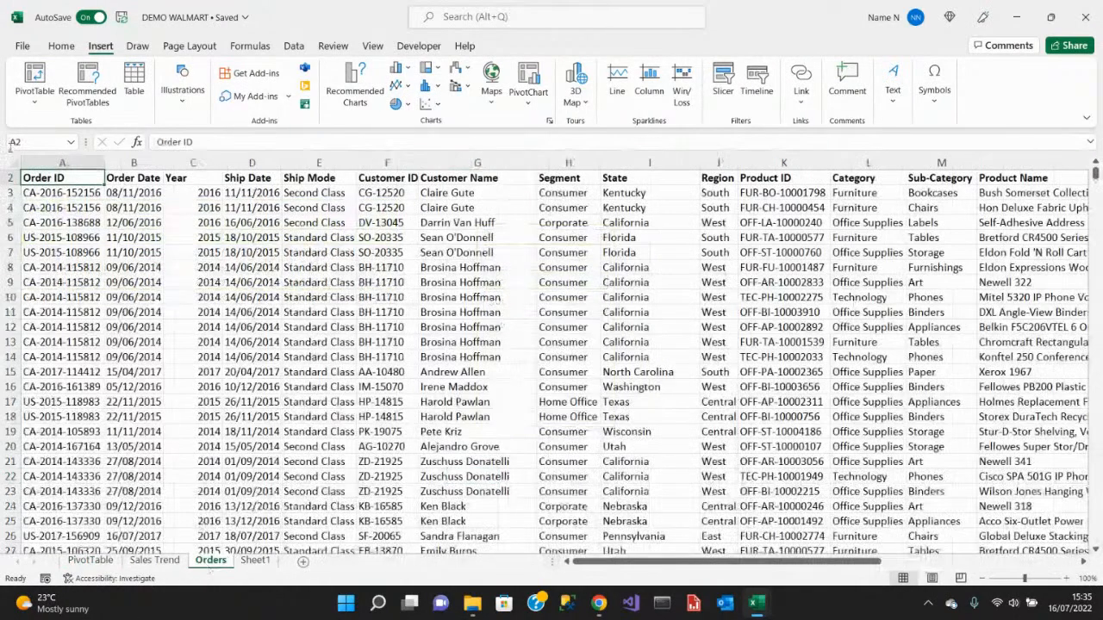
{"action": "left_click", "coordinate": [33, 103]}
{"action": "left_click", "coordinate": [47, 131]}
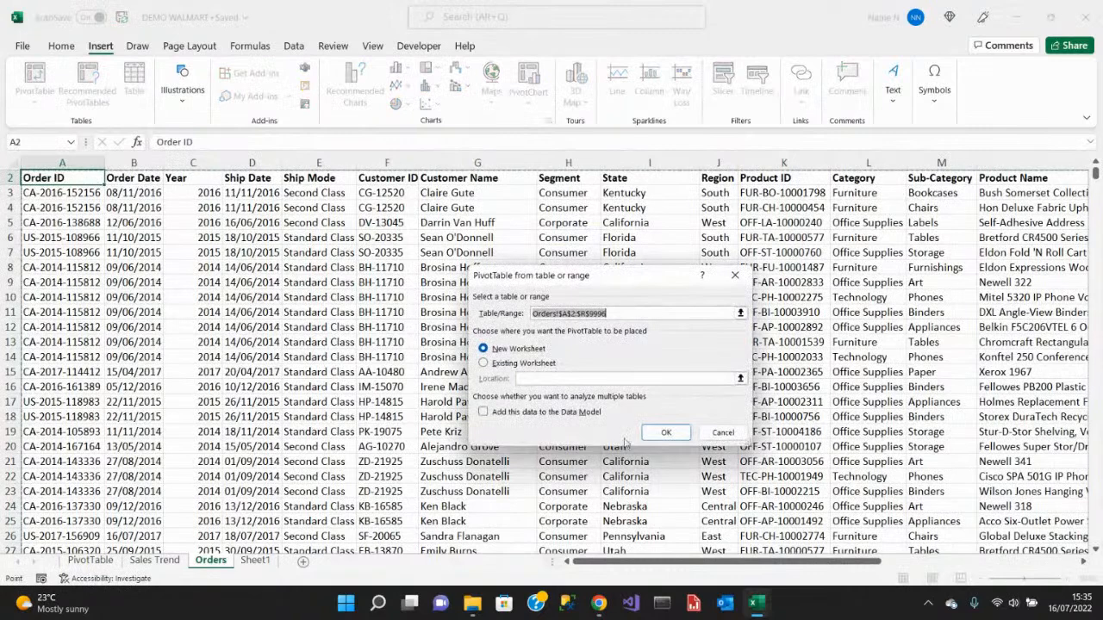
{"action": "left_click", "coordinate": [663, 432]}
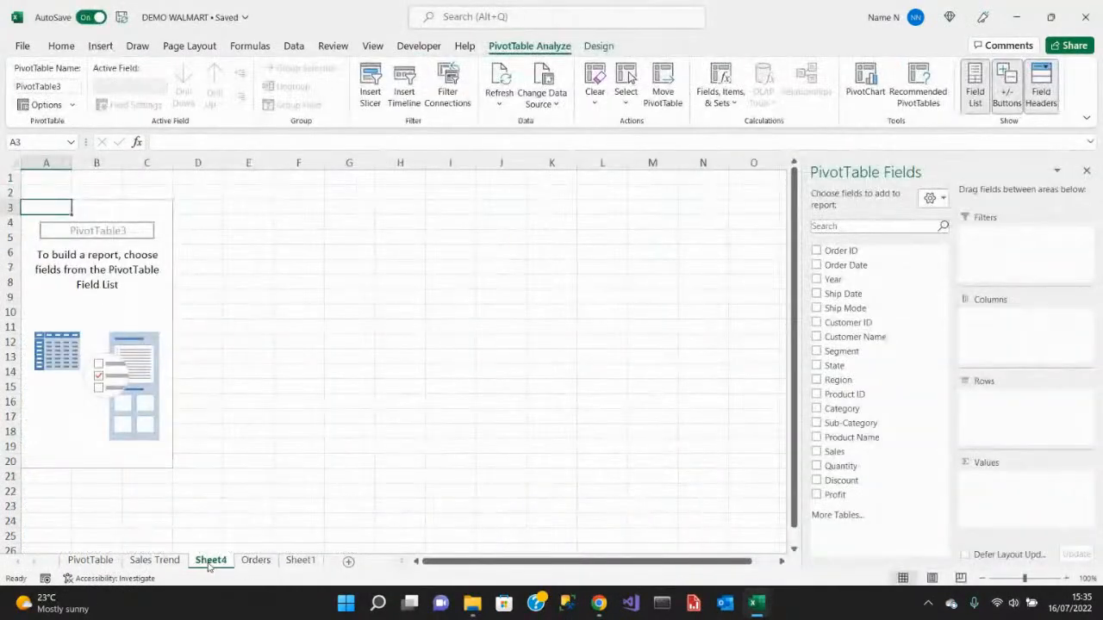
Rename the new pivot table worksheet Sheet4 as "Sales by region".
{"action": "right_click", "coordinate": [211, 564]}
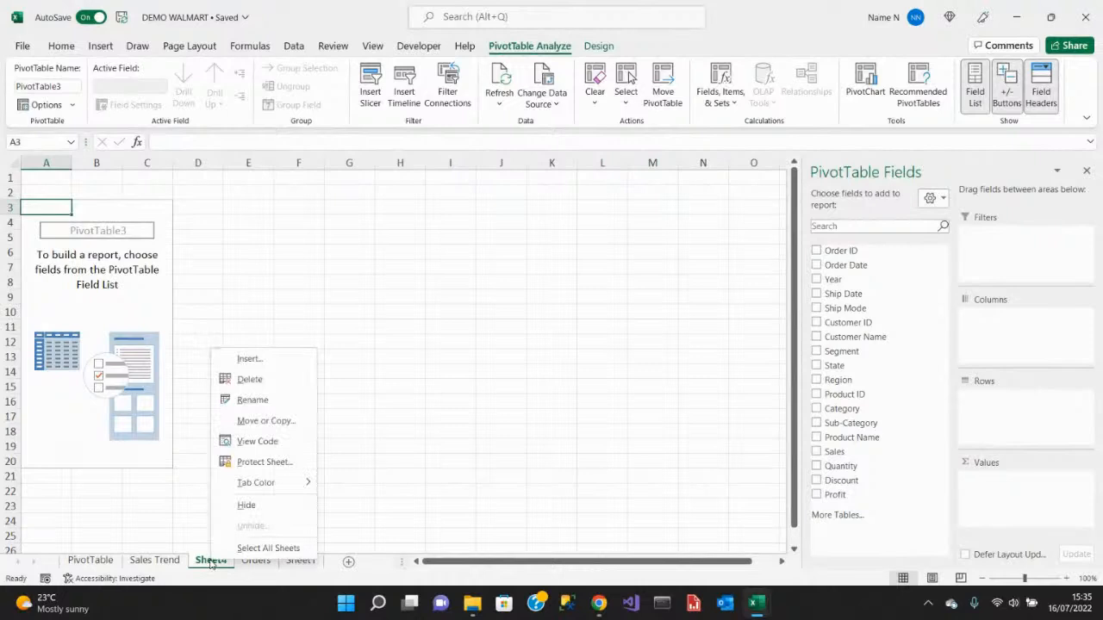
{"action": "left_click", "coordinate": [253, 400]}
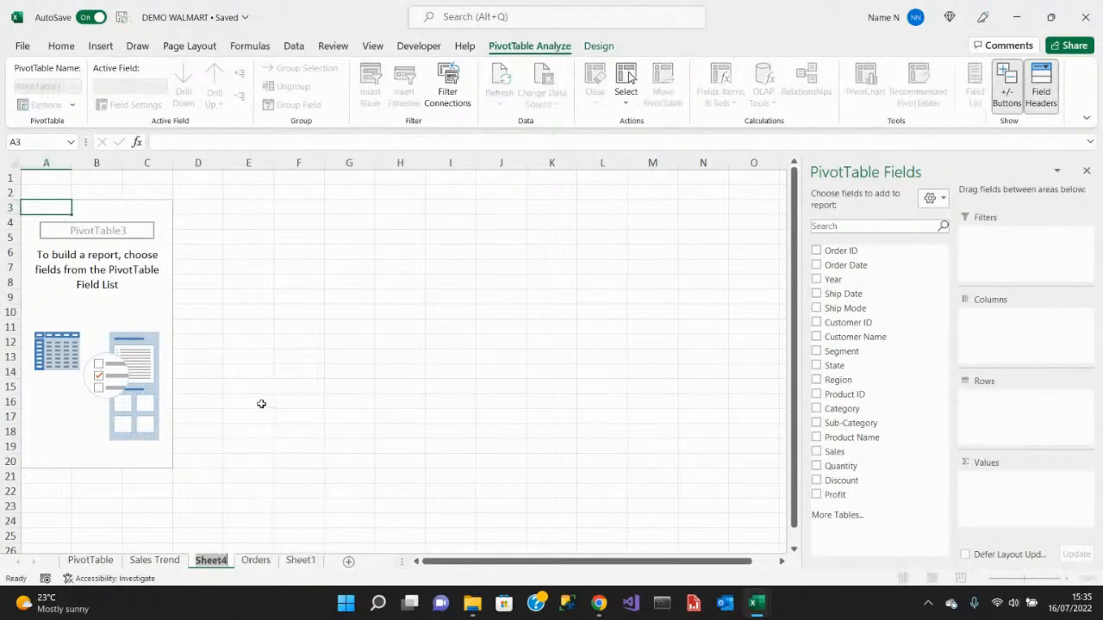
{"action": "type", "text": "Sales"}
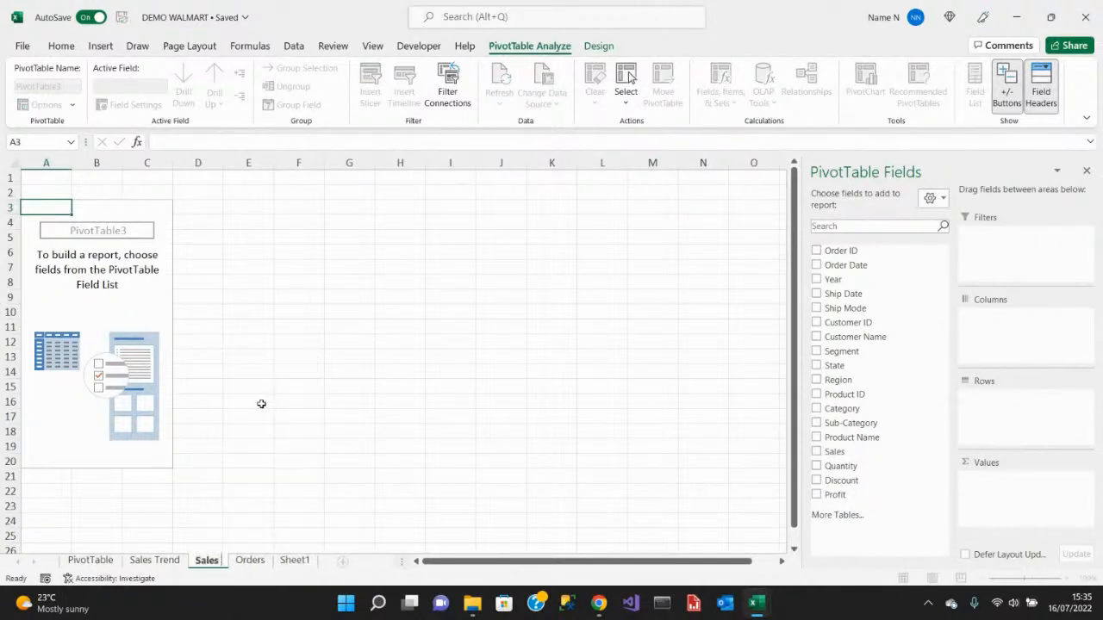
{"action": "type", "text": " by r"}
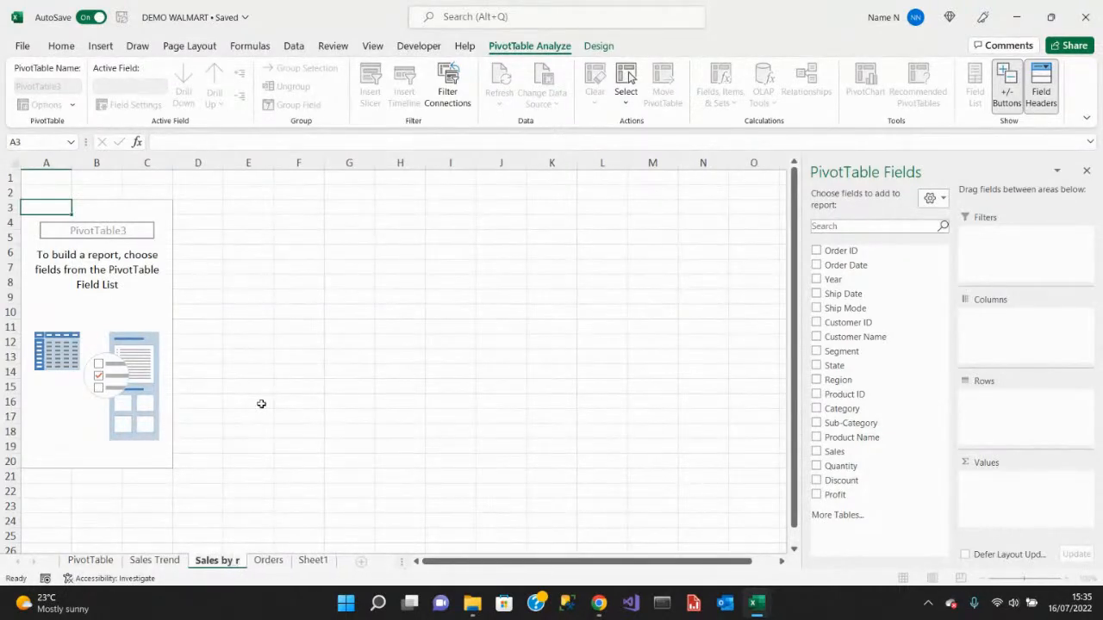
{"action": "type", "text": "egion"}
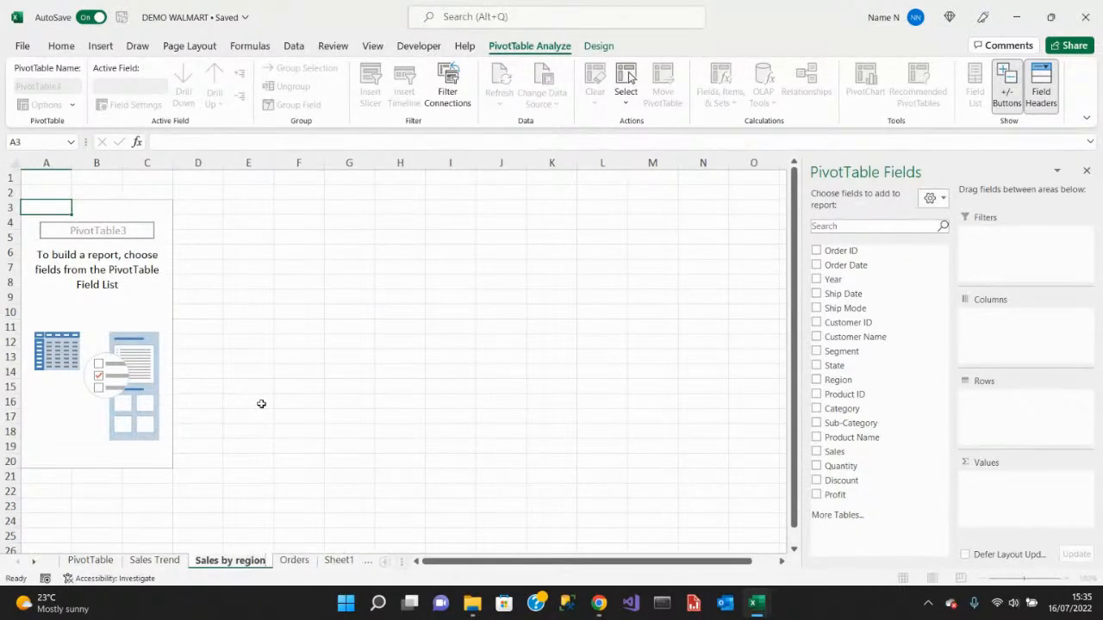
{"action": "left_click", "coordinate": [151, 299]}
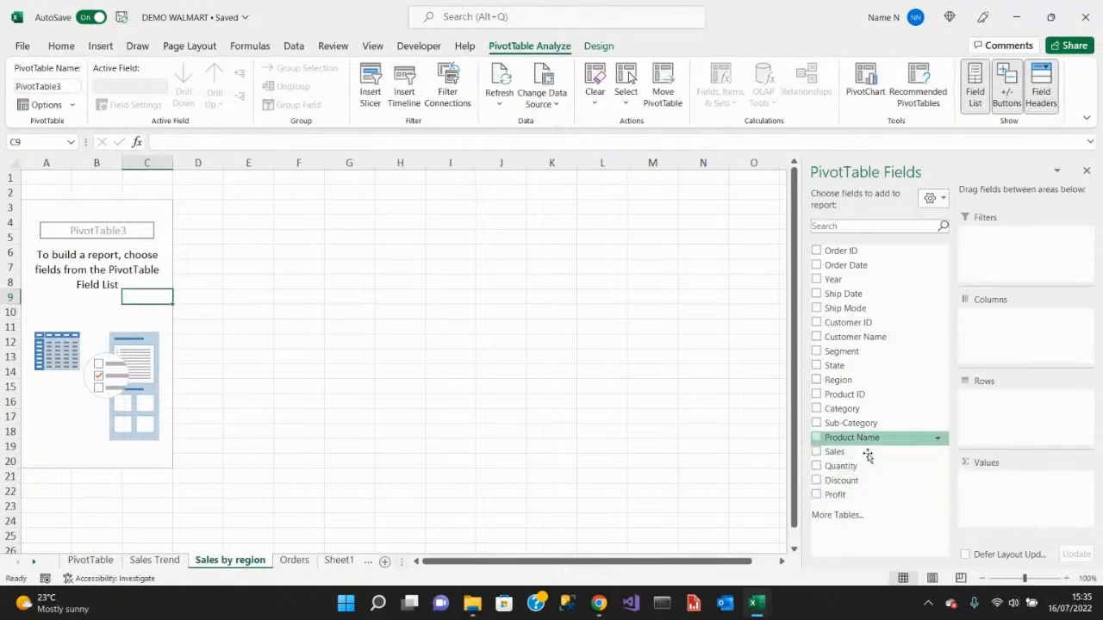
Summarise Sales as values in the new pivot table, with Year as columns and Region then Category as rows.
{"action": "left_click_drag", "start_coordinate": [840, 451], "coordinate": [1022, 509]}
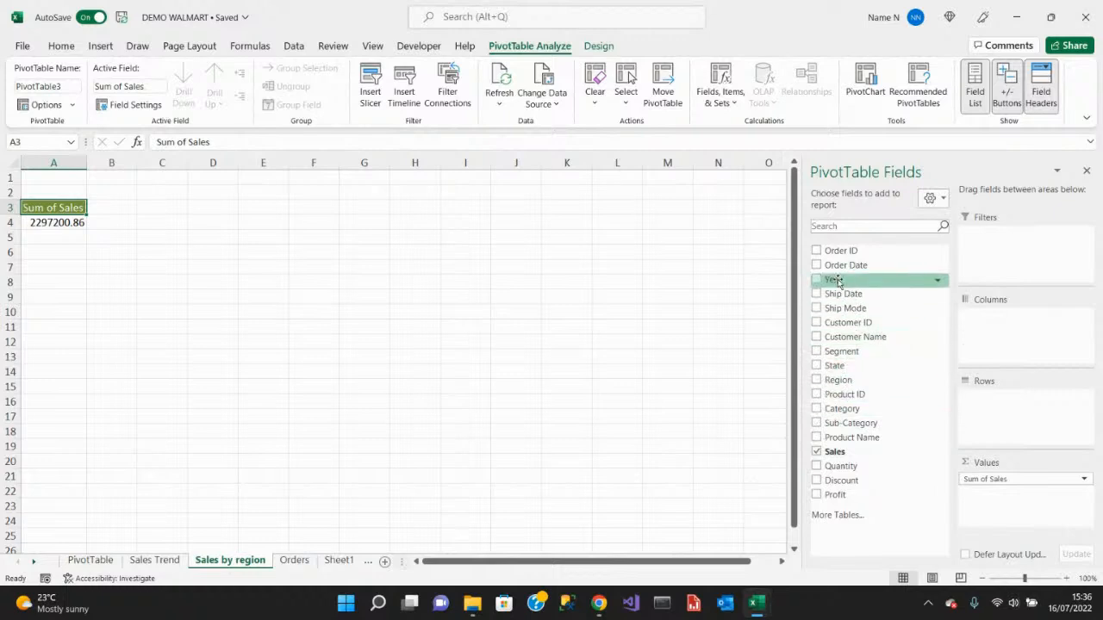
{"action": "left_click_drag", "start_coordinate": [836, 281], "coordinate": [1003, 333]}
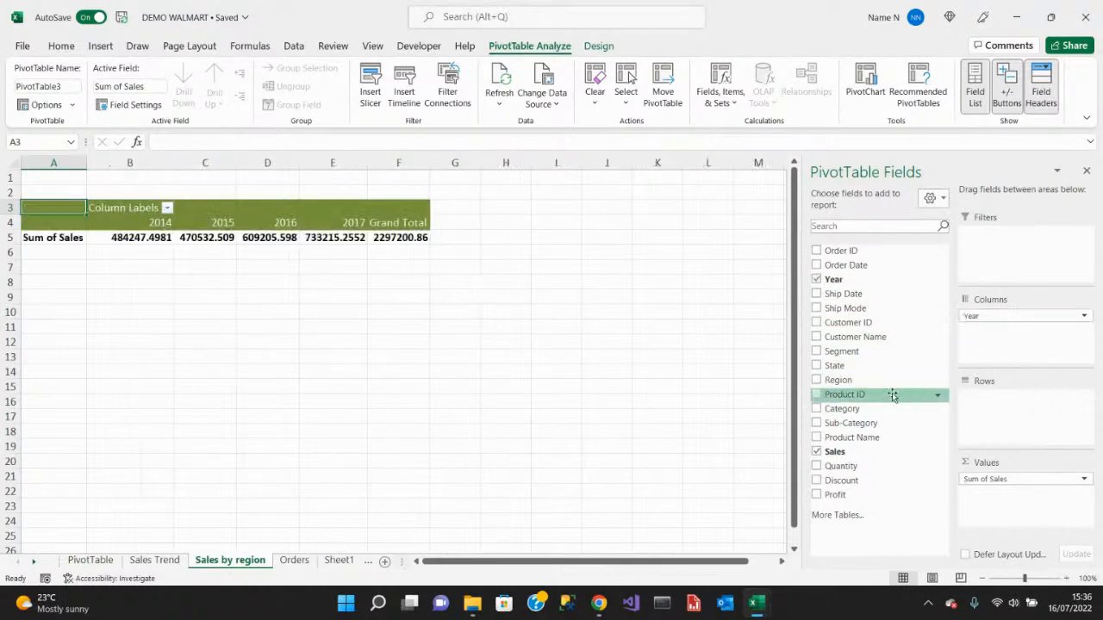
{"action": "left_click_drag", "start_coordinate": [897, 380], "coordinate": [1025, 418]}
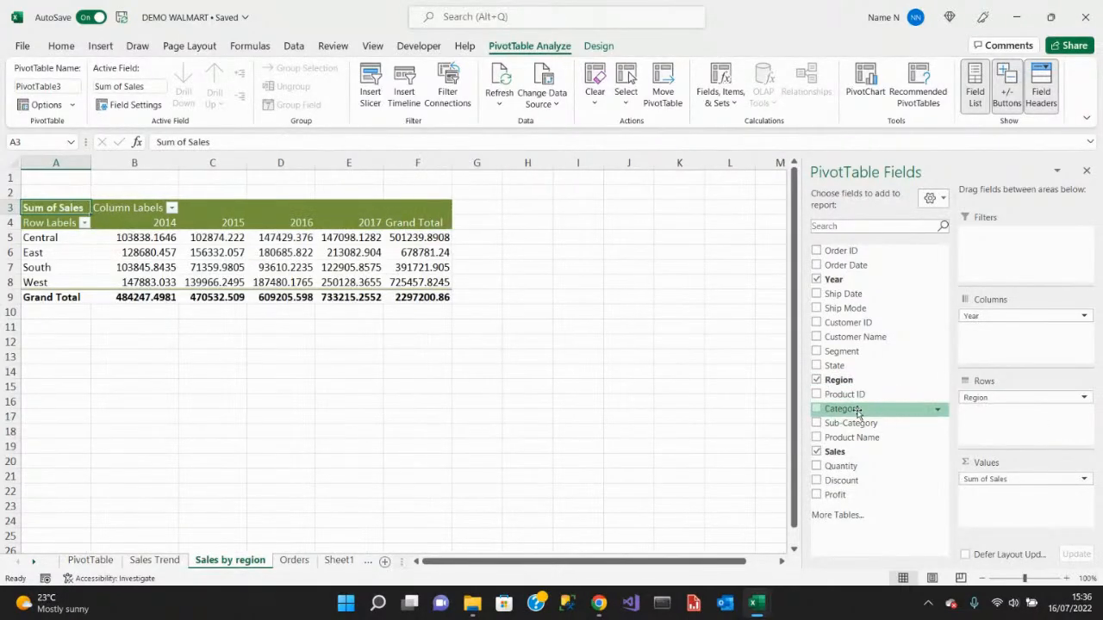
{"action": "left_click_drag", "start_coordinate": [862, 408], "coordinate": [987, 428]}
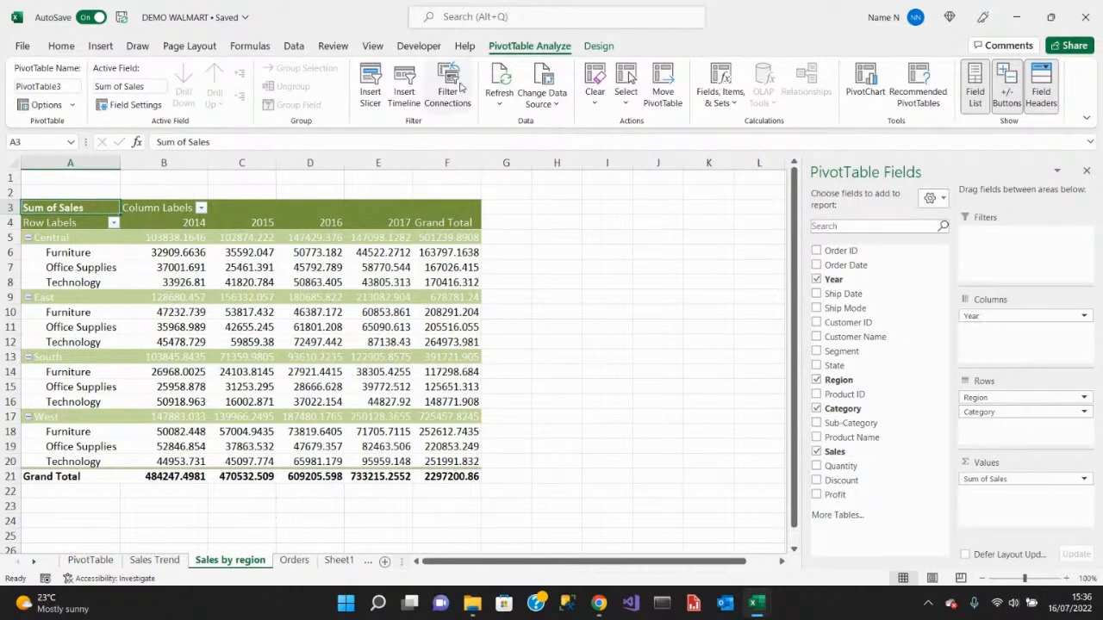
Insert a Clustered Column PivotChart from the regional sales pivot table and place it in the empty cells beside the table.
{"action": "left_click", "coordinate": [101, 46]}
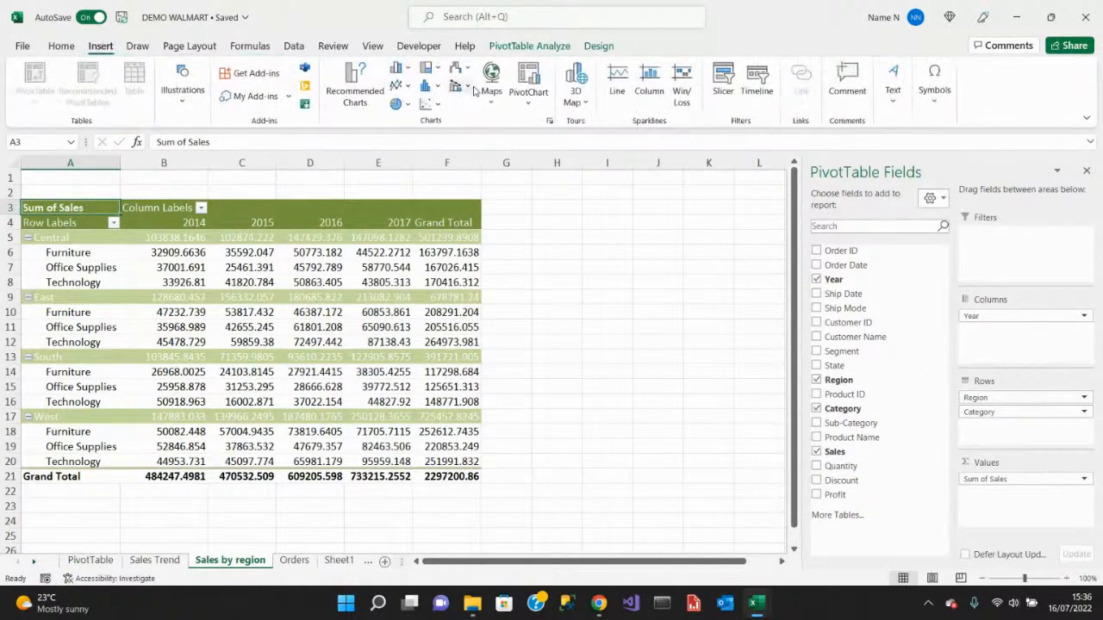
{"action": "left_click", "coordinate": [527, 105]}
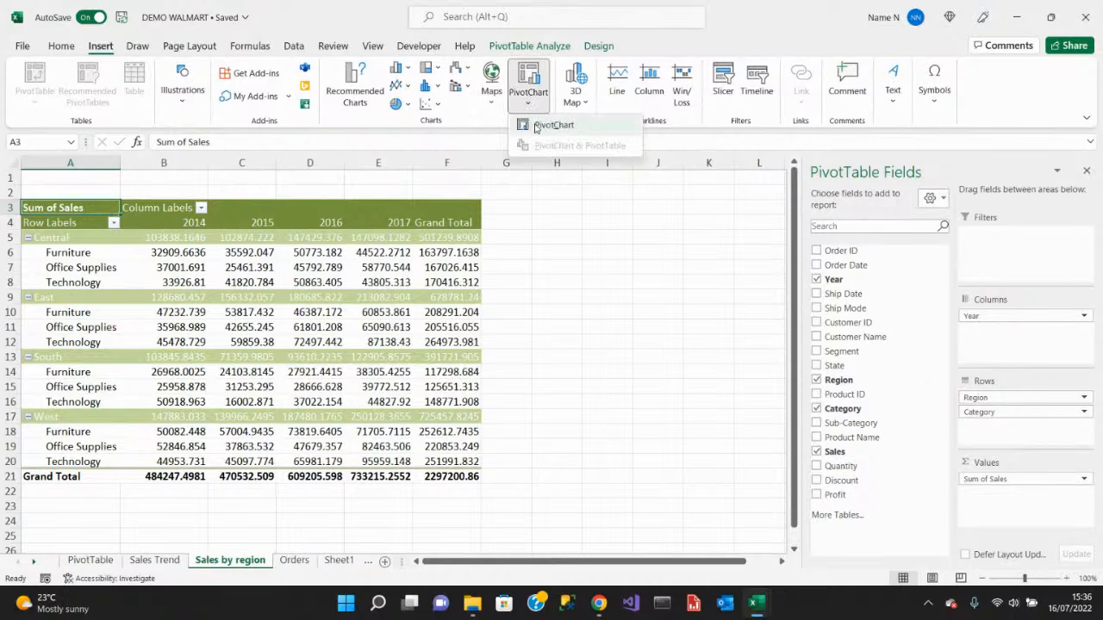
{"action": "left_click", "coordinate": [535, 127]}
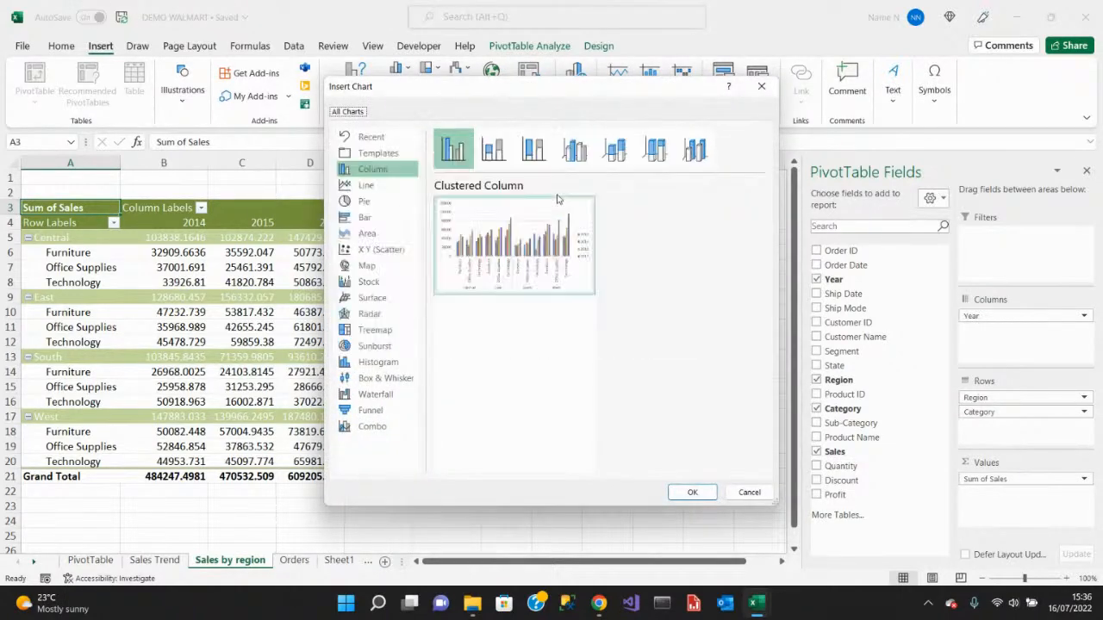
{"action": "mouse_move", "coordinate": [571, 220]}
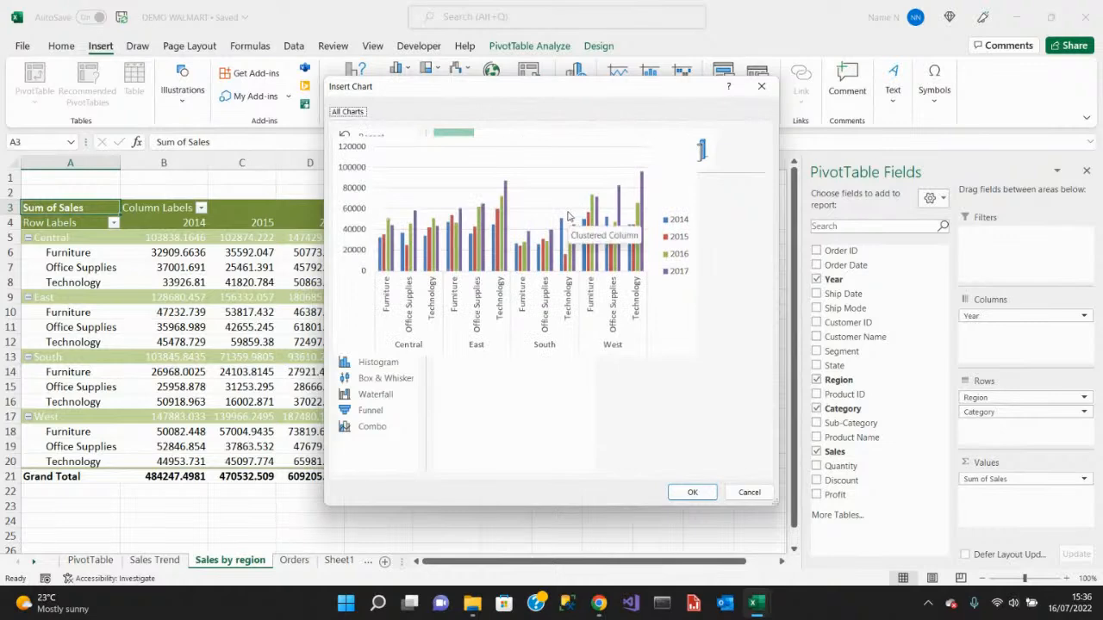
{"action": "left_click", "coordinate": [685, 495]}
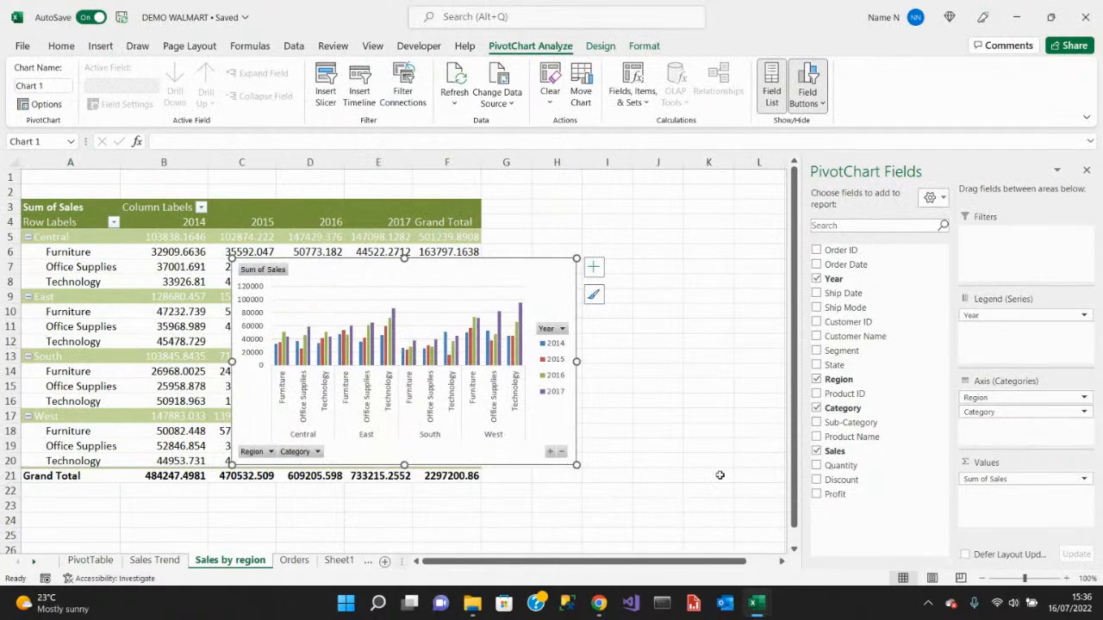
{"action": "left_click_drag", "start_coordinate": [484, 286], "coordinate": [745, 257]}
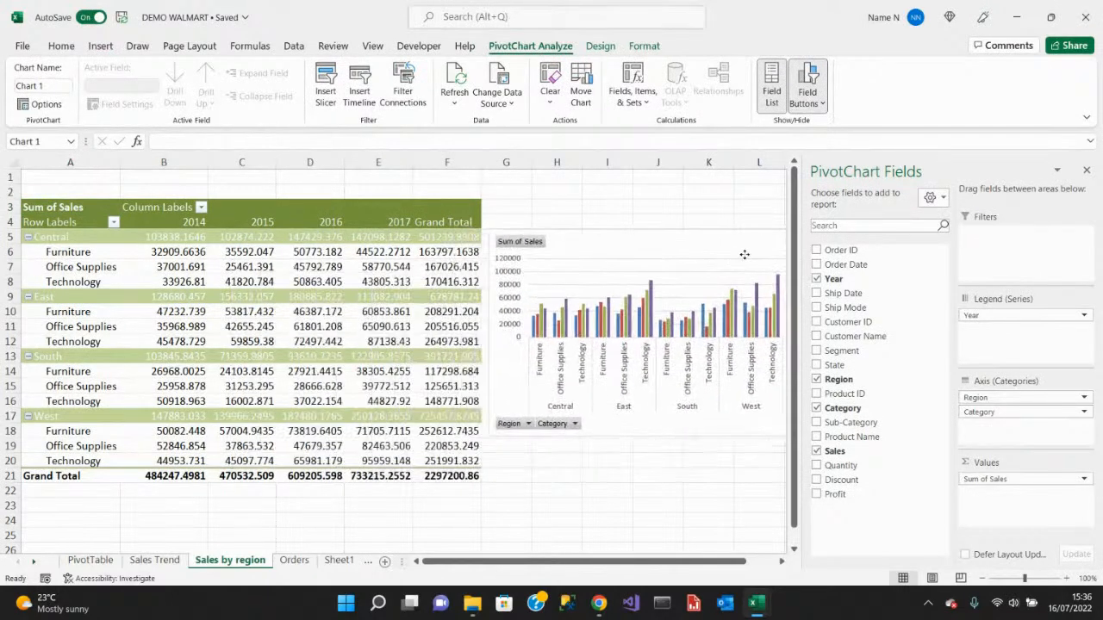
{"action": "left_click_drag", "start_coordinate": [647, 566], "coordinate": [671, 566]}
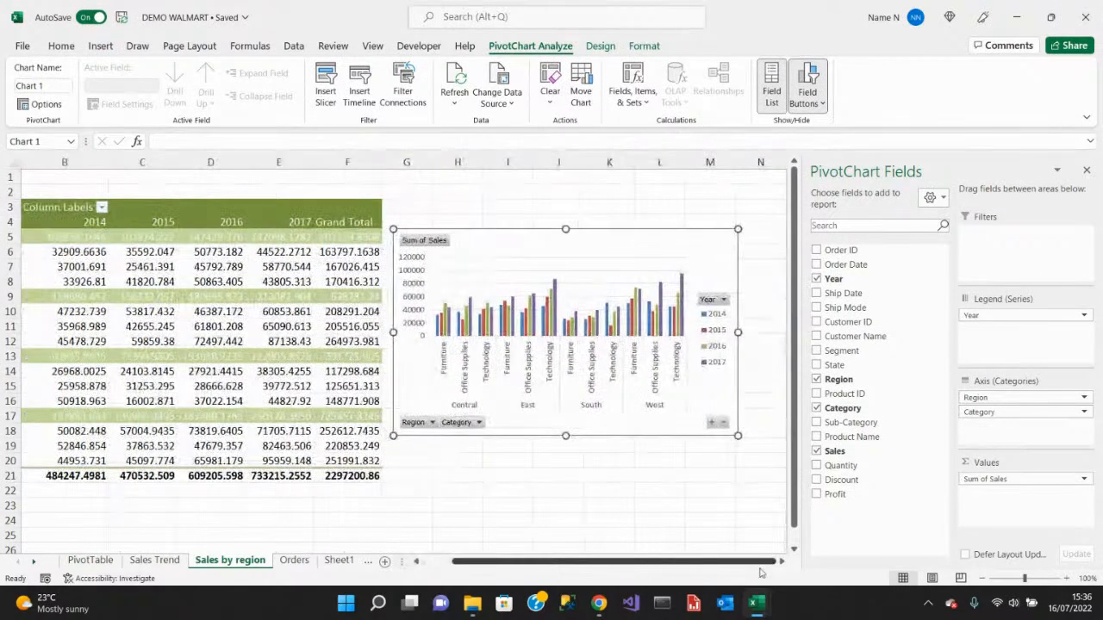
{"action": "left_click_drag", "start_coordinate": [522, 249], "coordinate": [544, 242]}
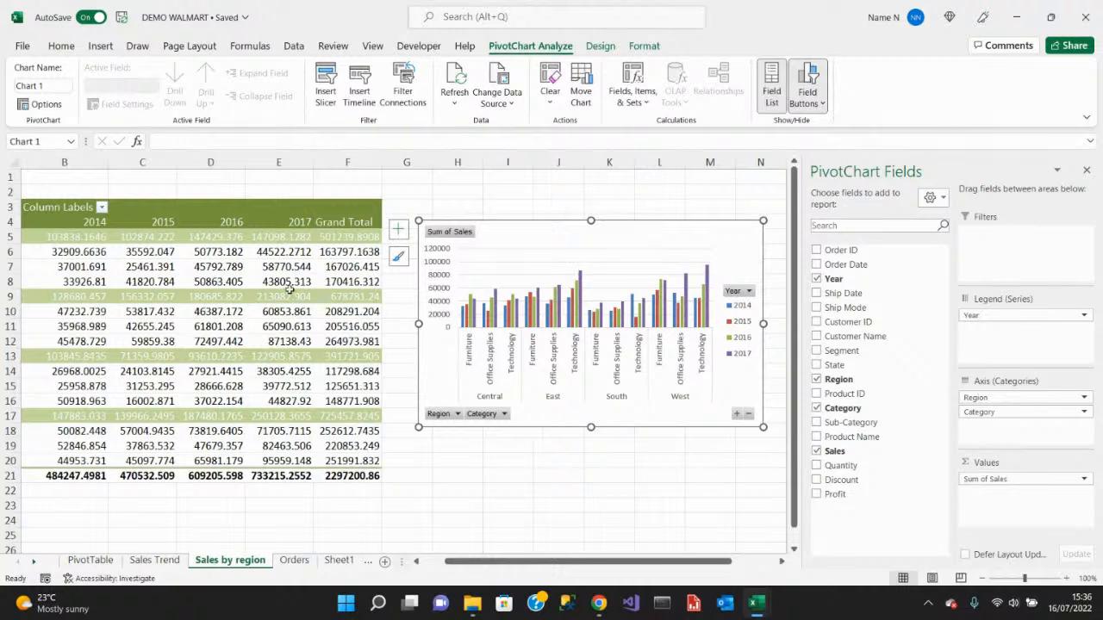
Filter the PivotChart's Region field to show only Central.
{"action": "mouse_move", "coordinate": [284, 270]}
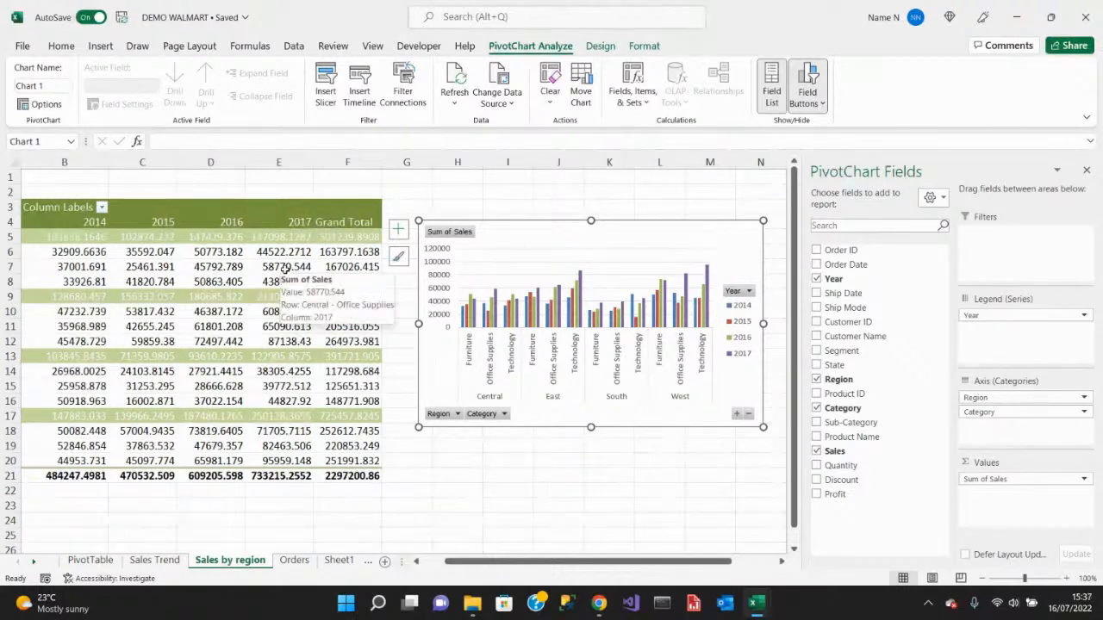
{"action": "mouse_move", "coordinate": [236, 282]}
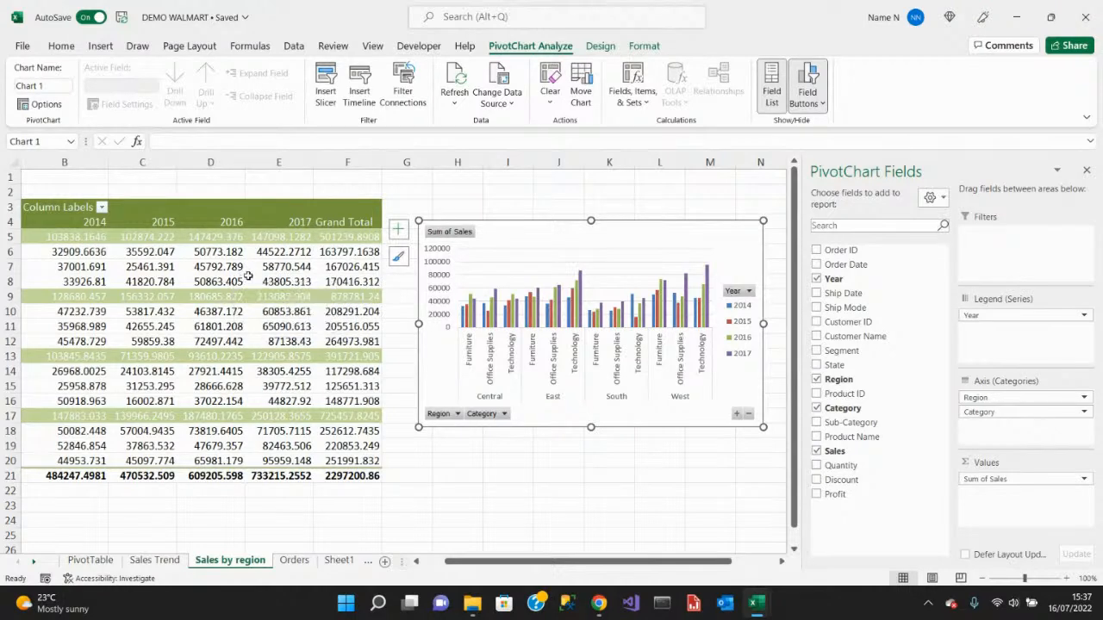
{"action": "mouse_move", "coordinate": [285, 246]}
{"action": "left_click", "coordinate": [458, 414]}
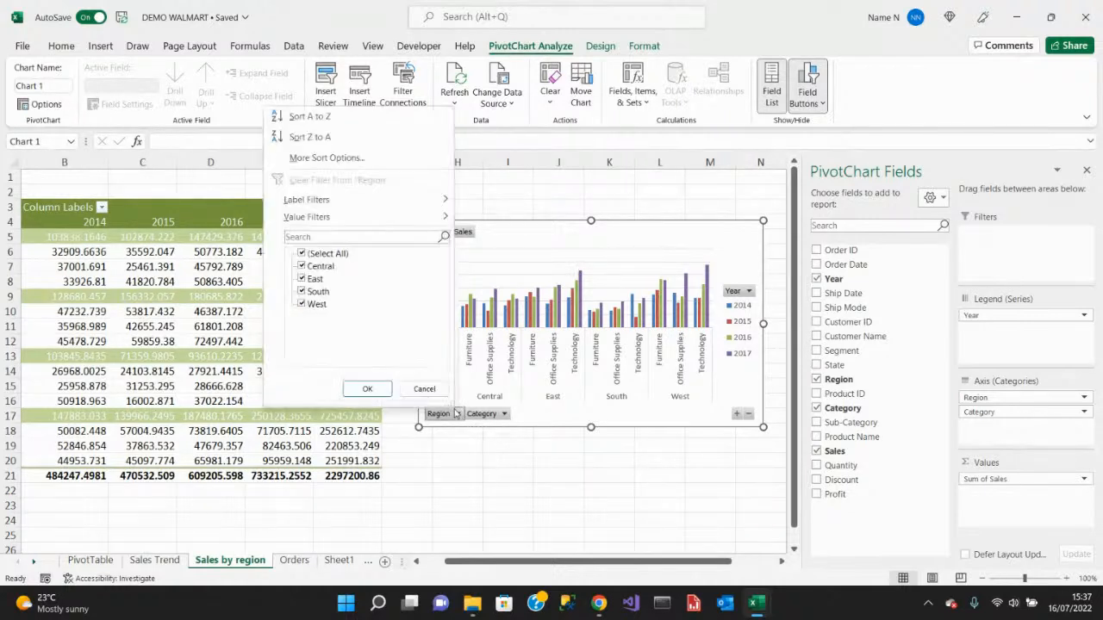
{"action": "left_click", "coordinate": [302, 253]}
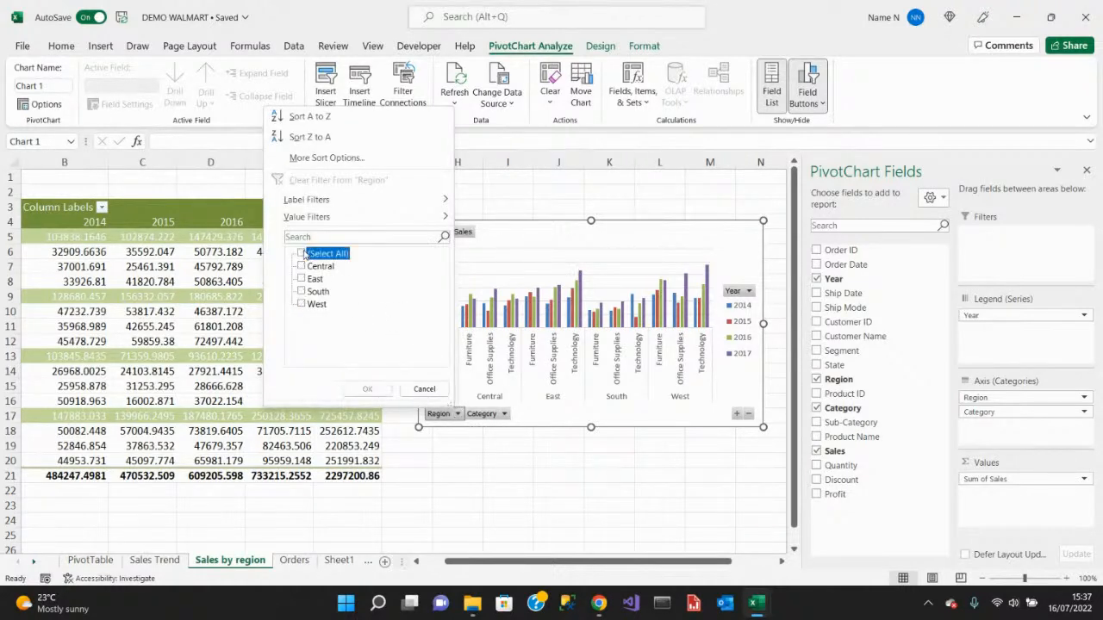
{"action": "left_click", "coordinate": [302, 268]}
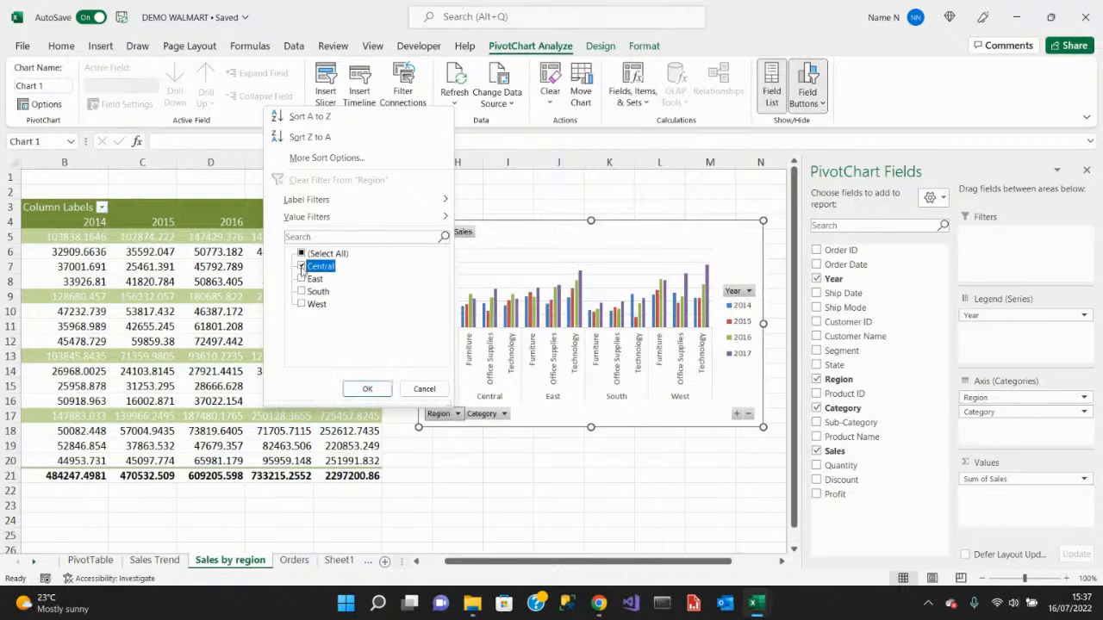
{"action": "left_click", "coordinate": [367, 390]}
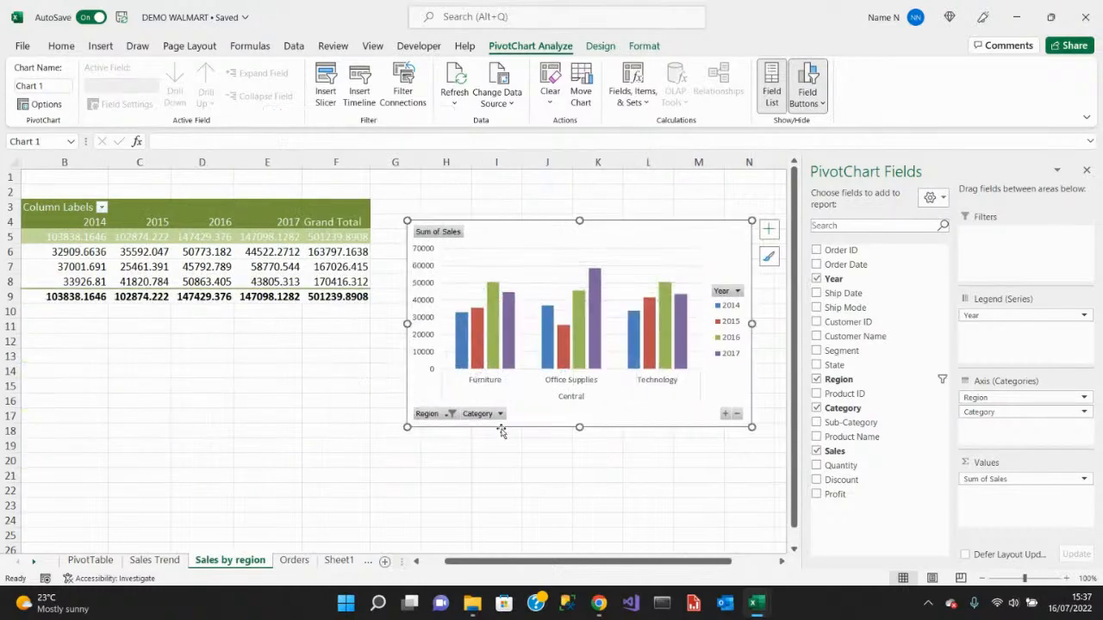
Filter the PivotChart's Category field to show only Furniture.
{"action": "left_click", "coordinate": [502, 415]}
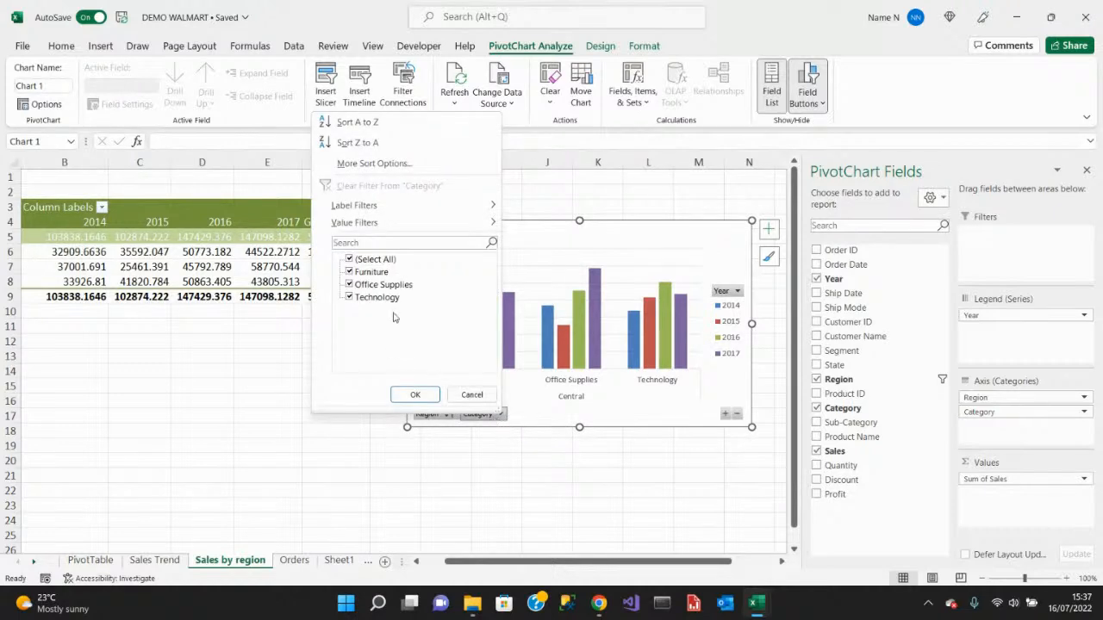
{"action": "left_click", "coordinate": [353, 274]}
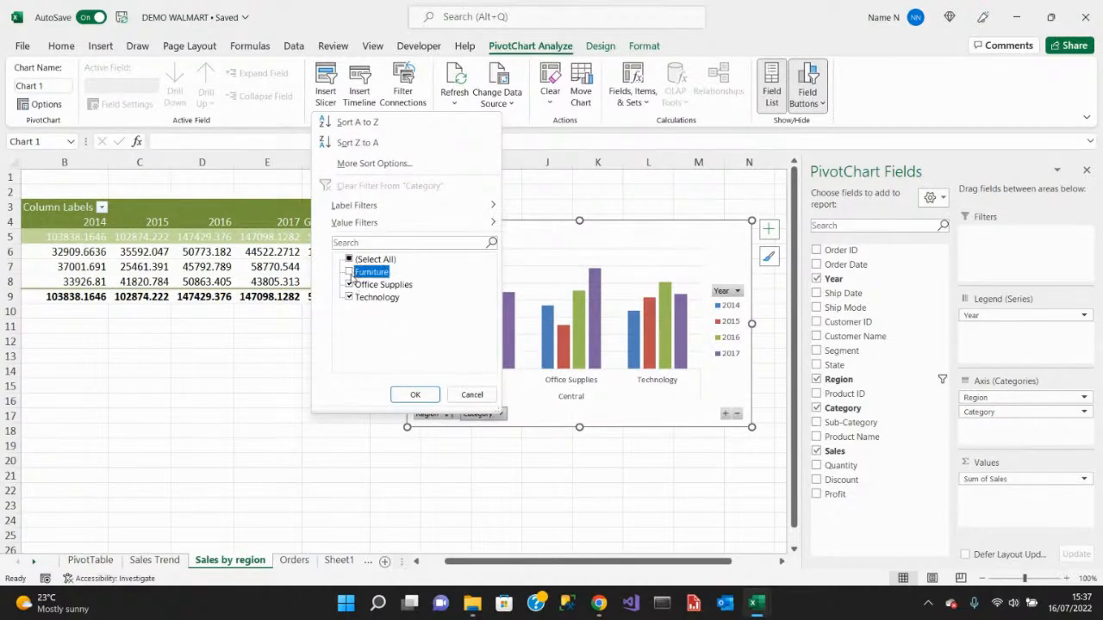
{"action": "left_click", "coordinate": [350, 284]}
{"action": "left_click", "coordinate": [349, 297]}
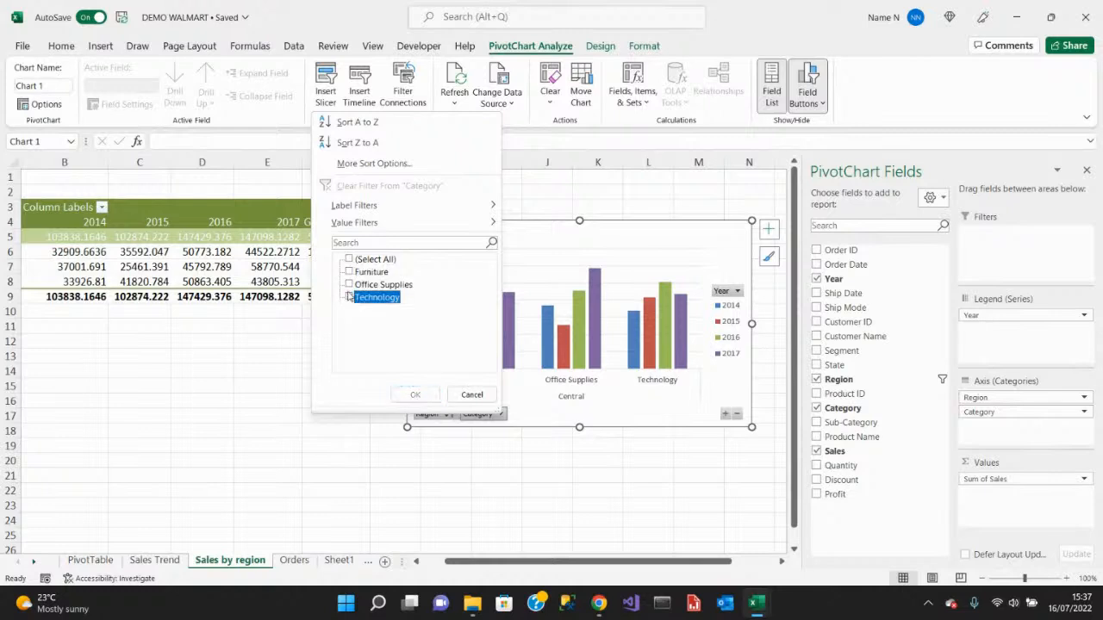
{"action": "left_click", "coordinate": [349, 273]}
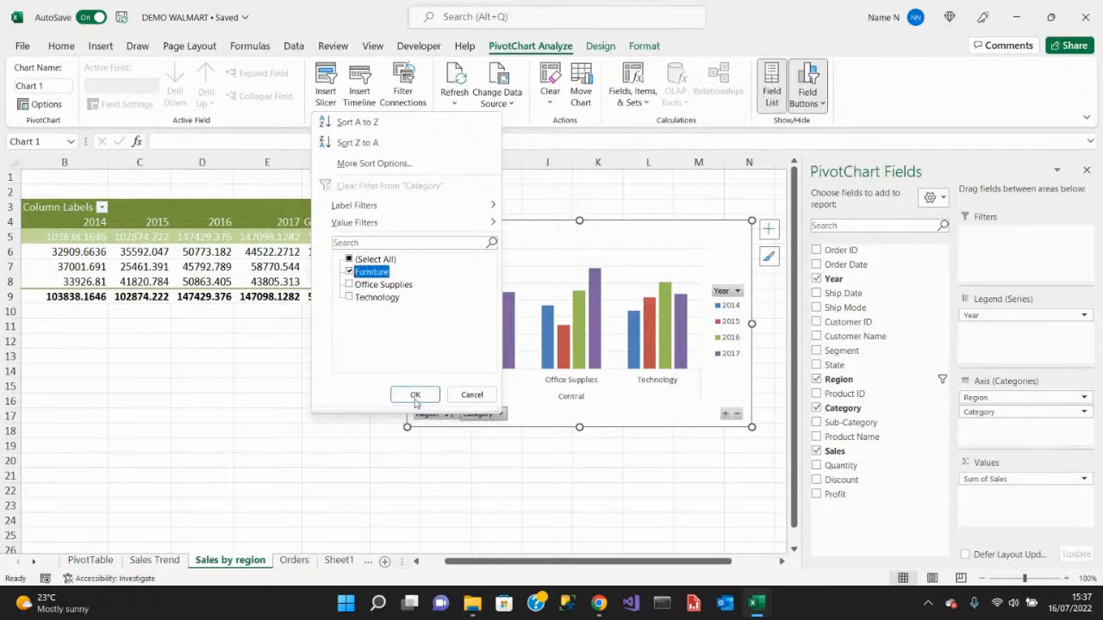
{"action": "left_click", "coordinate": [416, 394]}
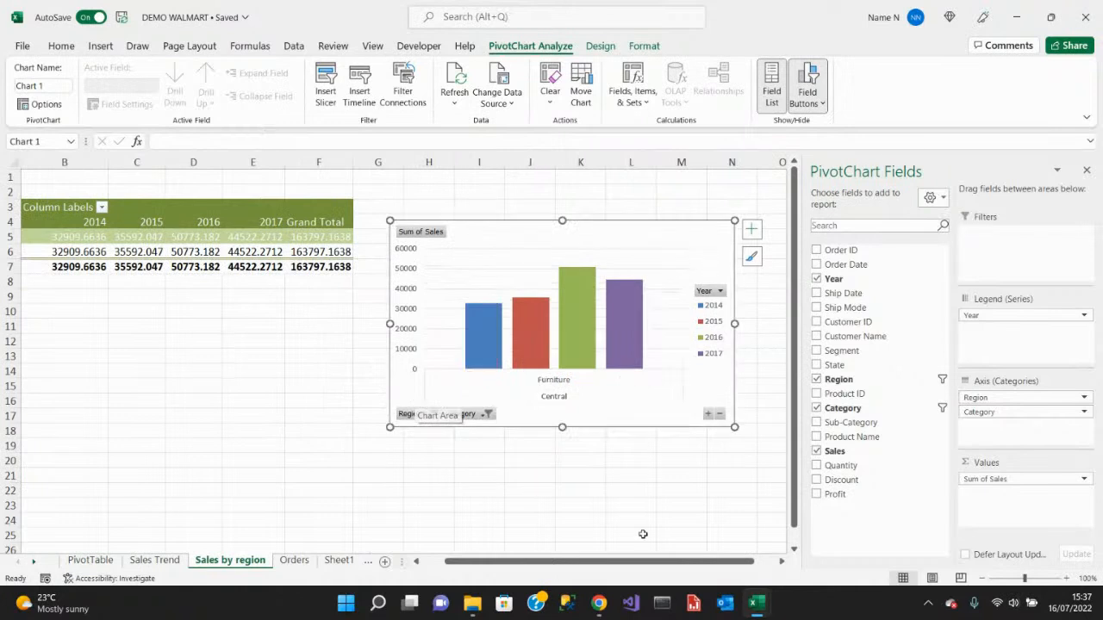
Include Office Supplies and Technology again in the PivotChart's Category filter.
{"action": "left_click", "coordinate": [486, 415]}
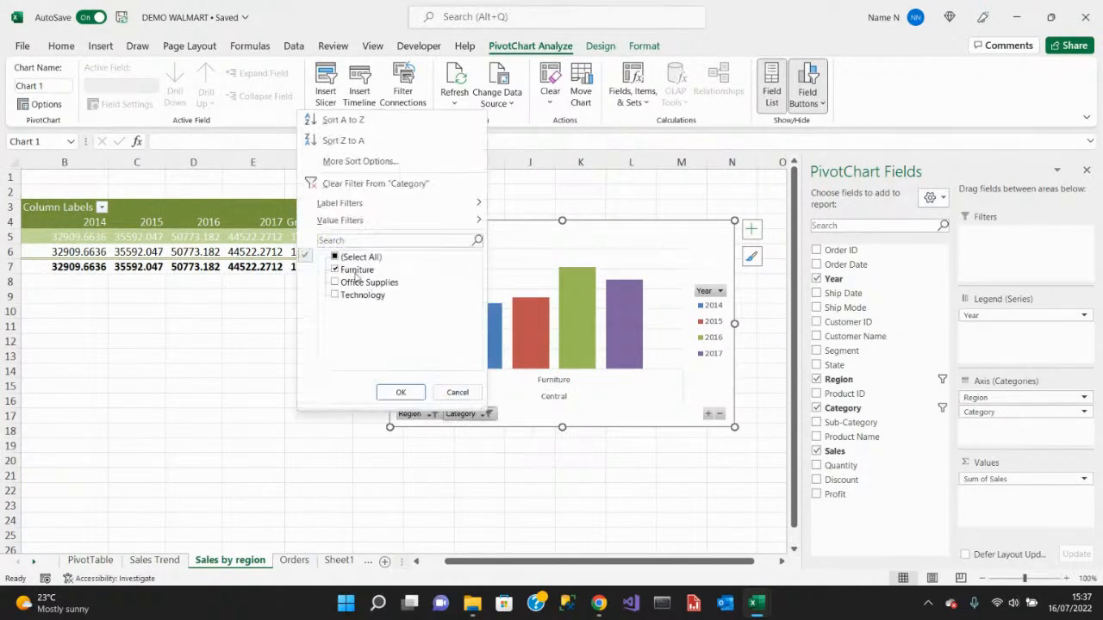
{"action": "left_click", "coordinate": [335, 283]}
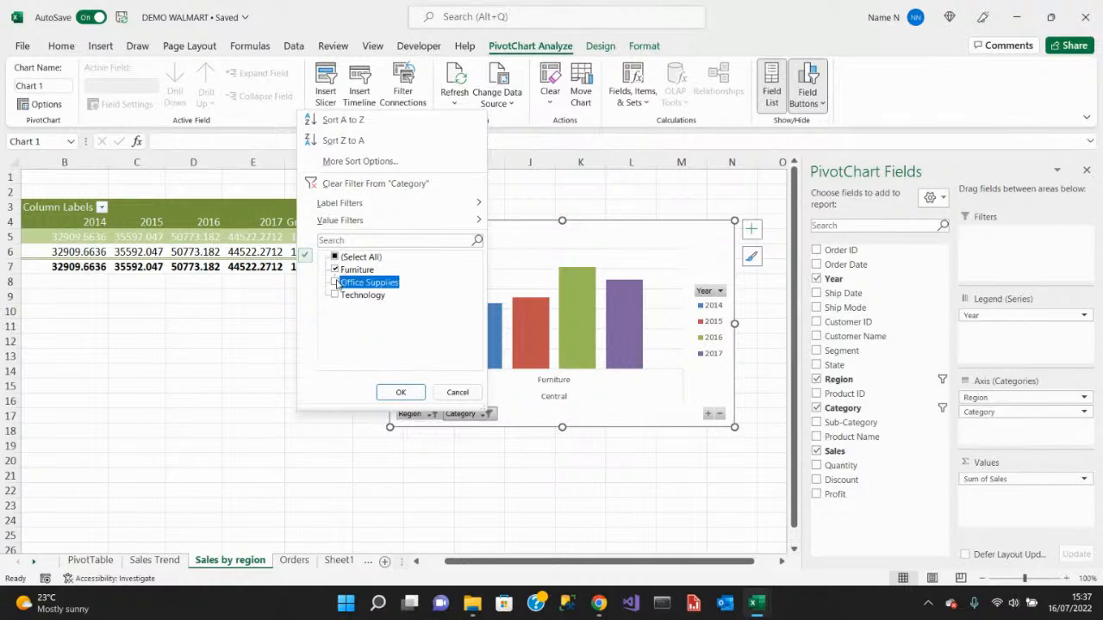
{"action": "left_click", "coordinate": [336, 294]}
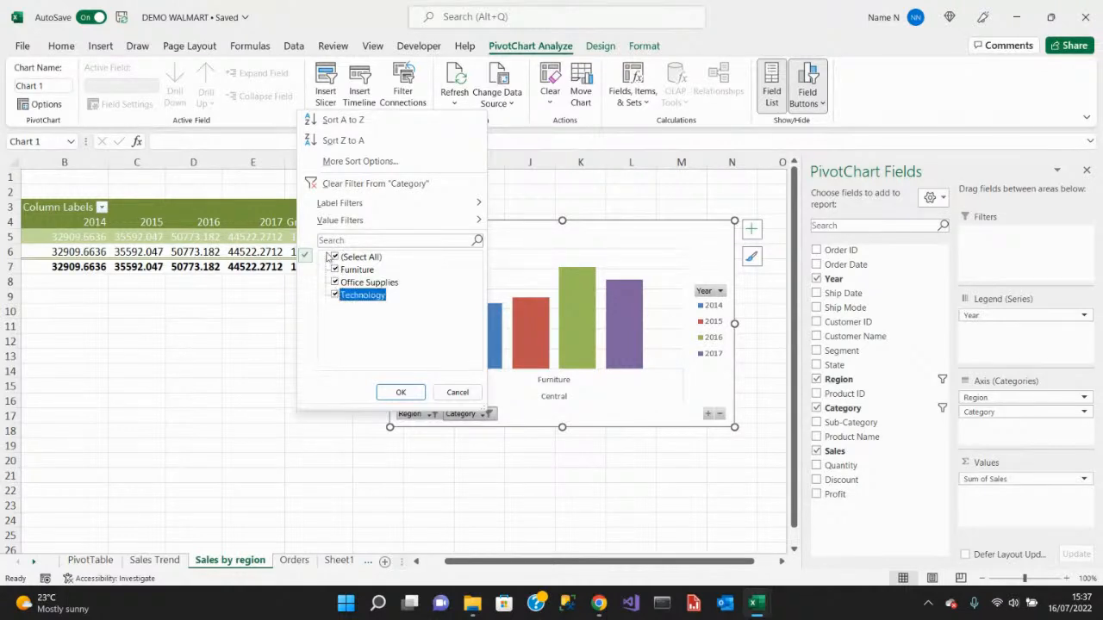
{"action": "left_click", "coordinate": [399, 393]}
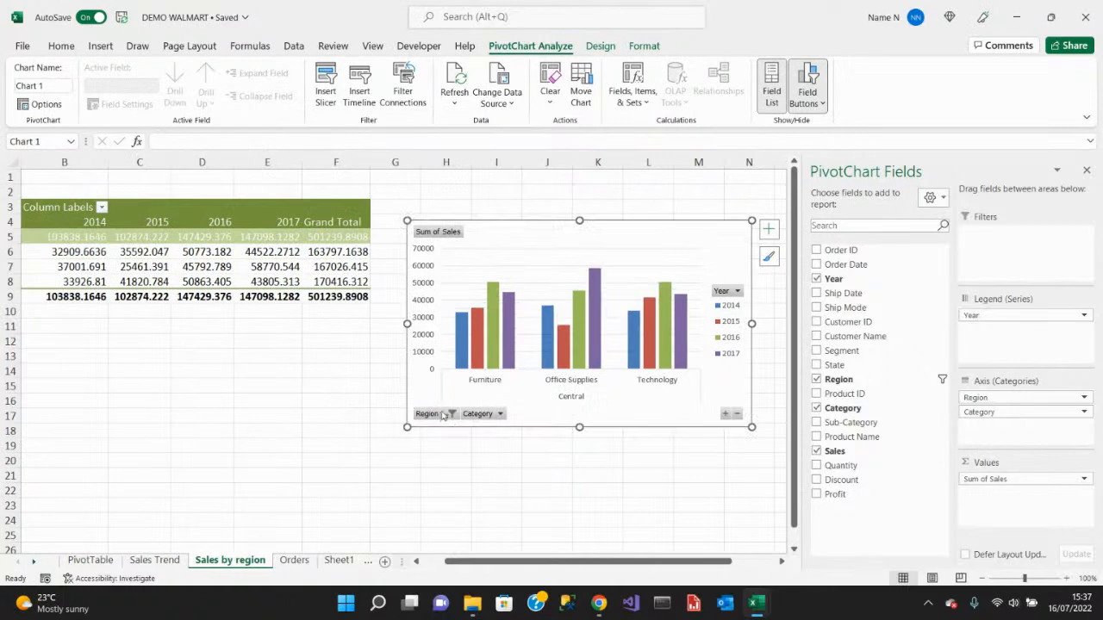
Reset the PivotChart's Region filter to include all regions.
{"action": "left_click", "coordinate": [451, 414]}
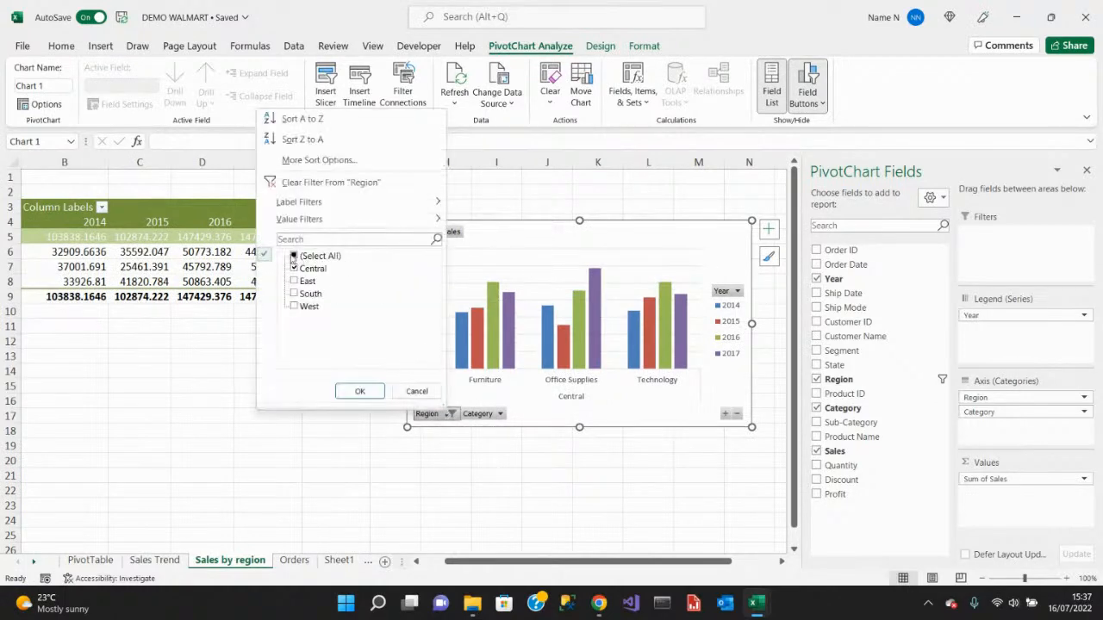
{"action": "left_click", "coordinate": [294, 255]}
{"action": "left_click", "coordinate": [362, 391]}
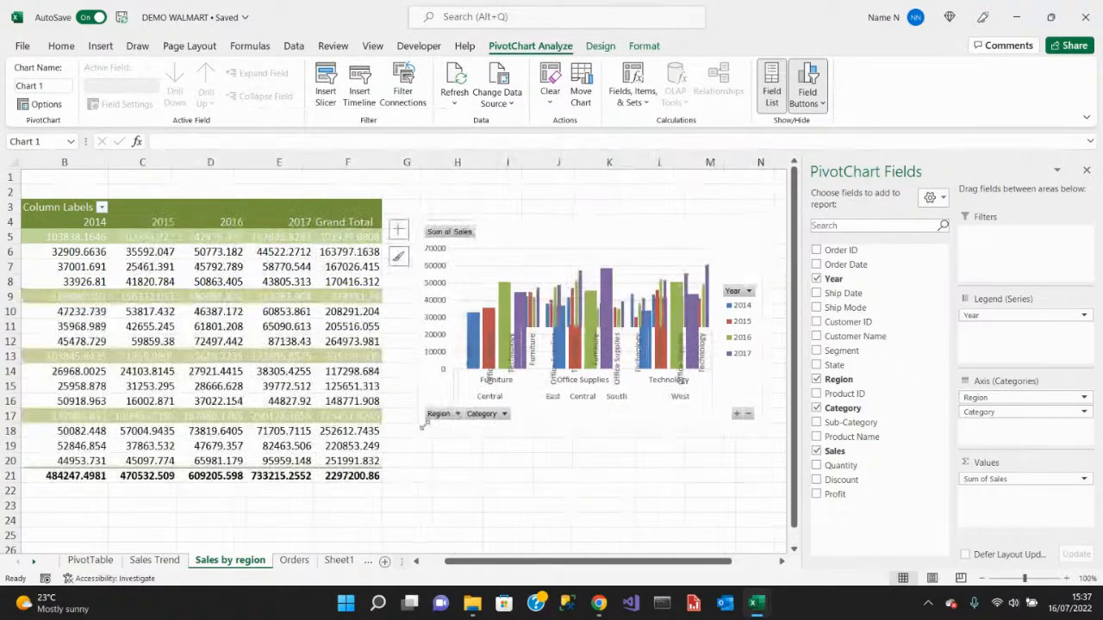
Filter the PivotChart's Year field to show only 2014.
{"action": "left_click", "coordinate": [640, 502]}
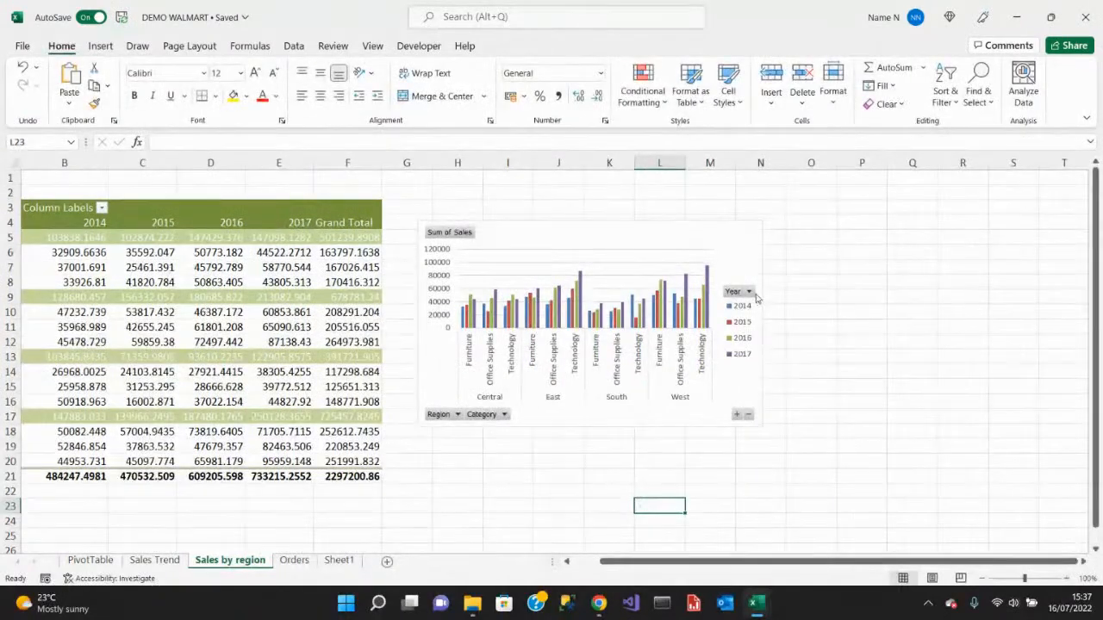
{"action": "left_click", "coordinate": [749, 293]}
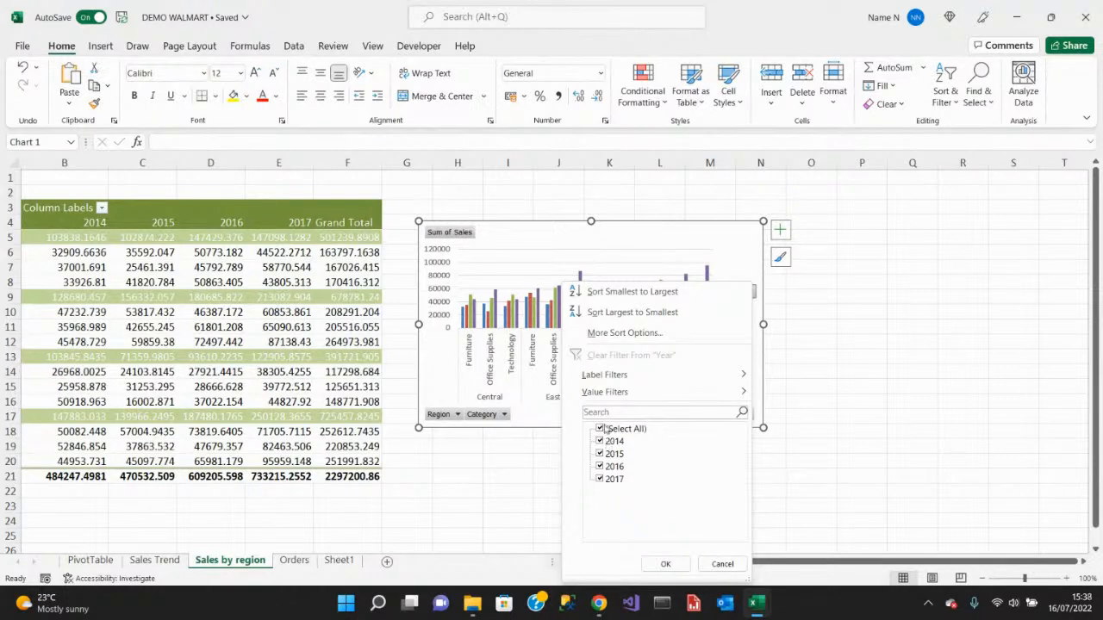
{"action": "left_click", "coordinate": [600, 428]}
{"action": "left_click", "coordinate": [599, 441]}
{"action": "left_click", "coordinate": [662, 563]}
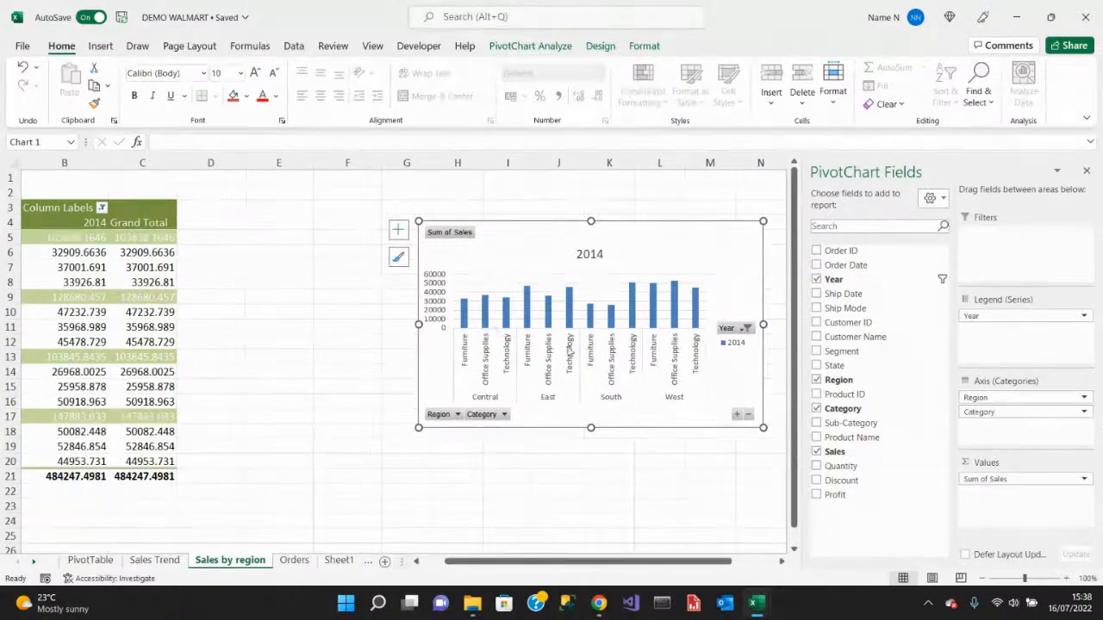
Create a PivotTable on a new worksheet from the Orders sheet's data range A2:R9996.
{"action": "left_click", "coordinate": [91, 561]}
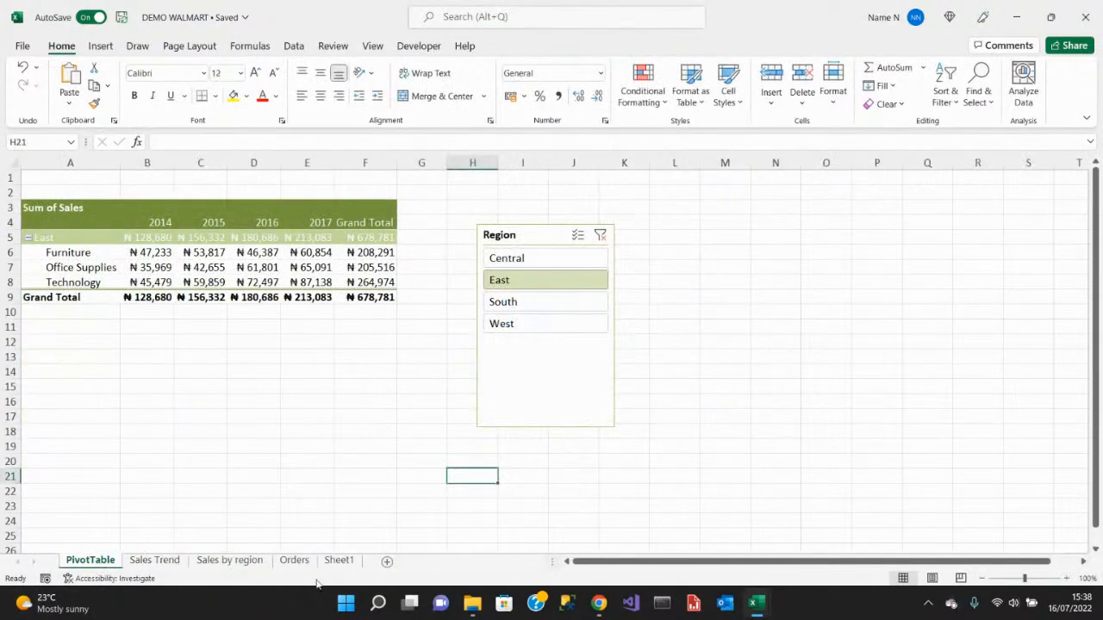
{"action": "left_click", "coordinate": [294, 560]}
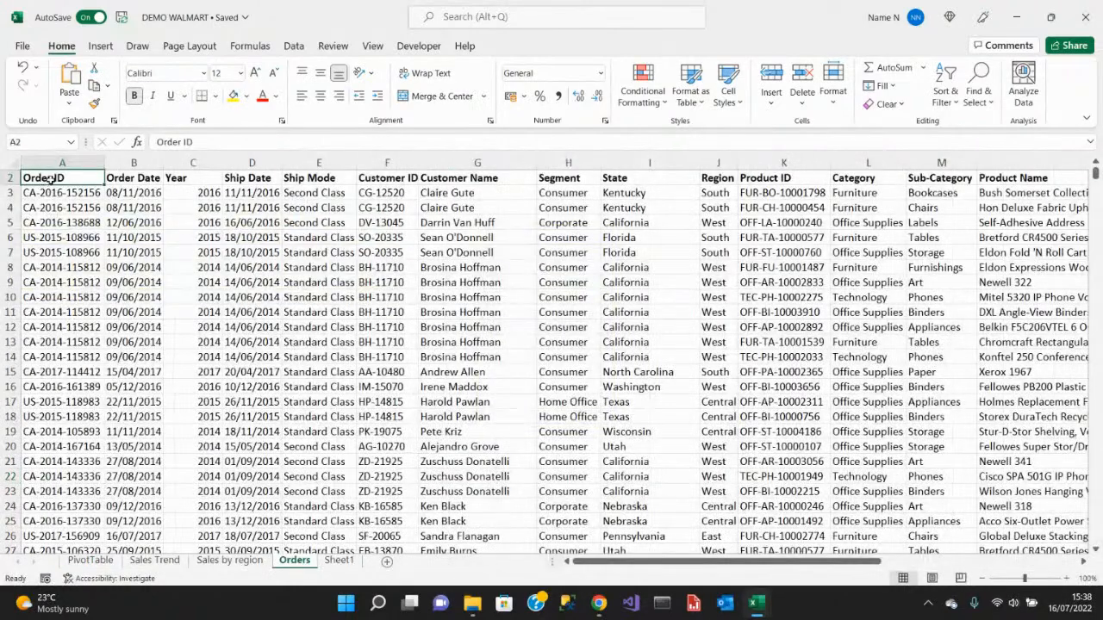
{"action": "left_click", "coordinate": [111, 50]}
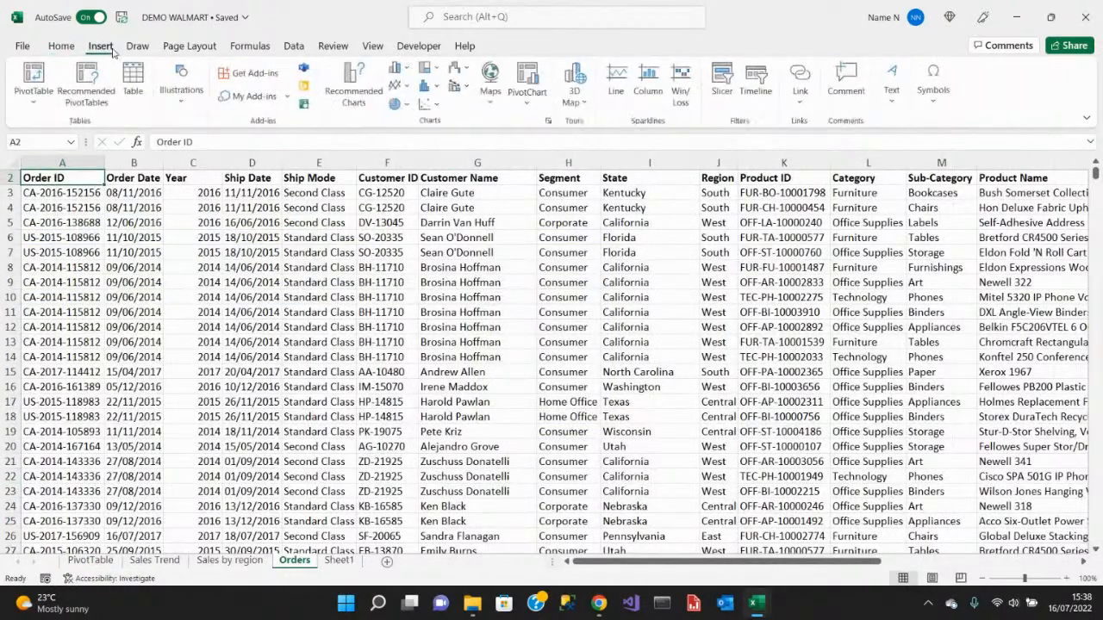
{"action": "left_click", "coordinate": [33, 96]}
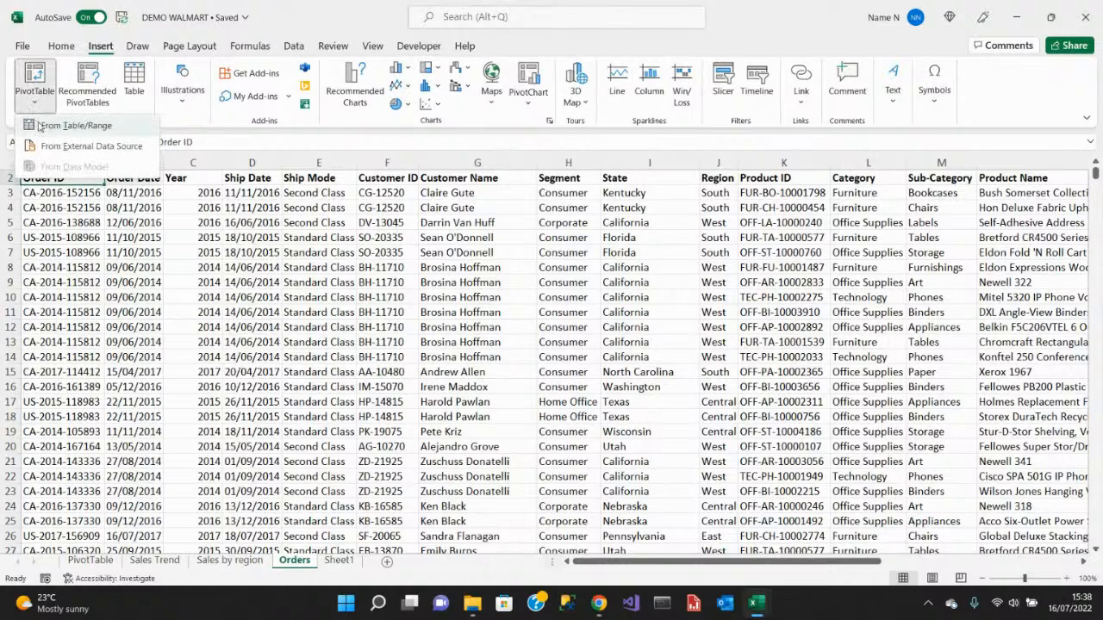
{"action": "left_click", "coordinate": [69, 125]}
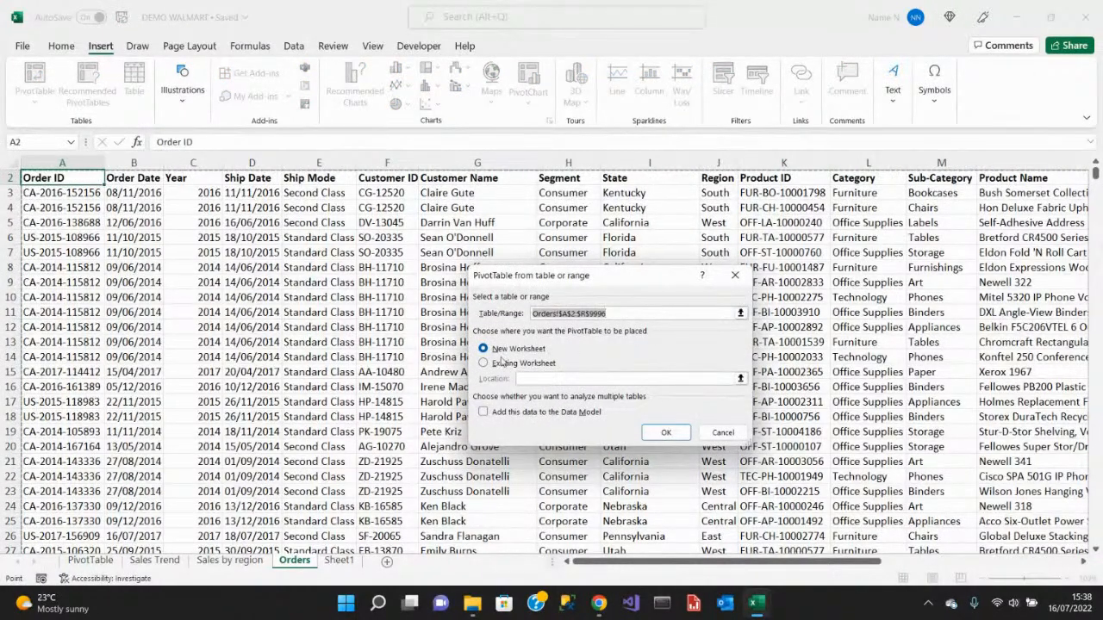
{"action": "left_click", "coordinate": [672, 431]}
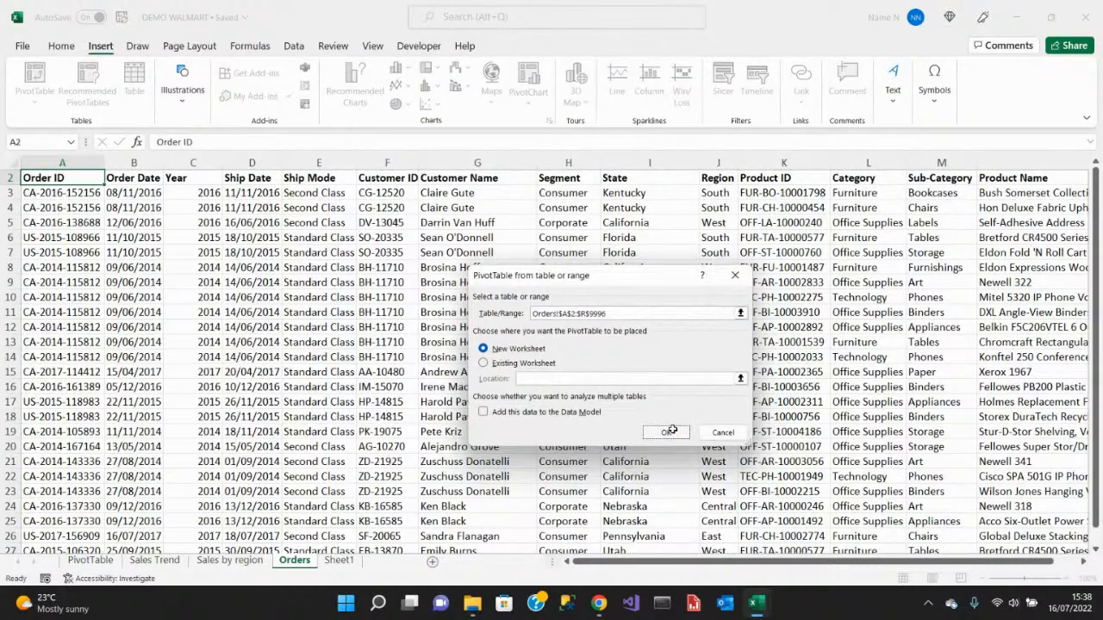
Rename the new PivotTable's worksheet as Profit By Region.
{"action": "right_click", "coordinate": [295, 560]}
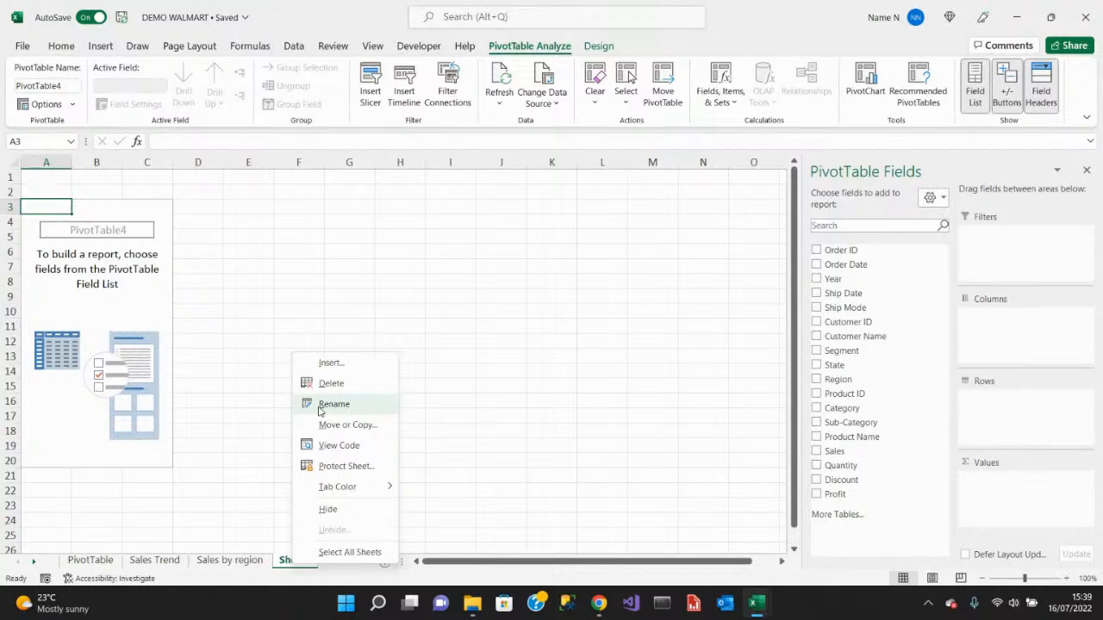
{"action": "left_click", "coordinate": [322, 406]}
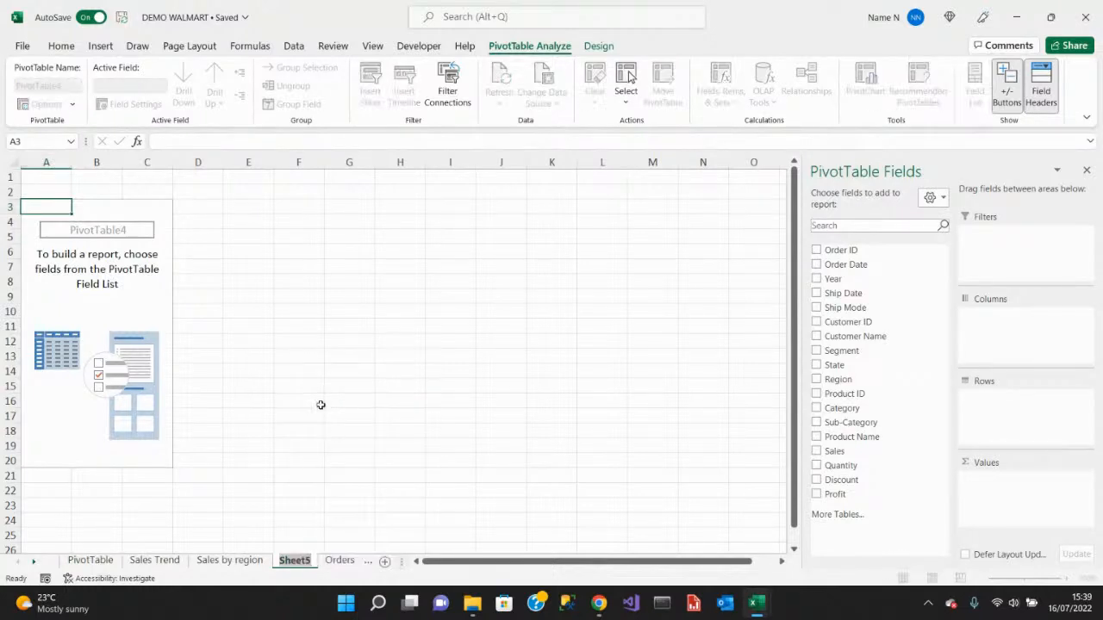
{"action": "type", "text": "Prof"}
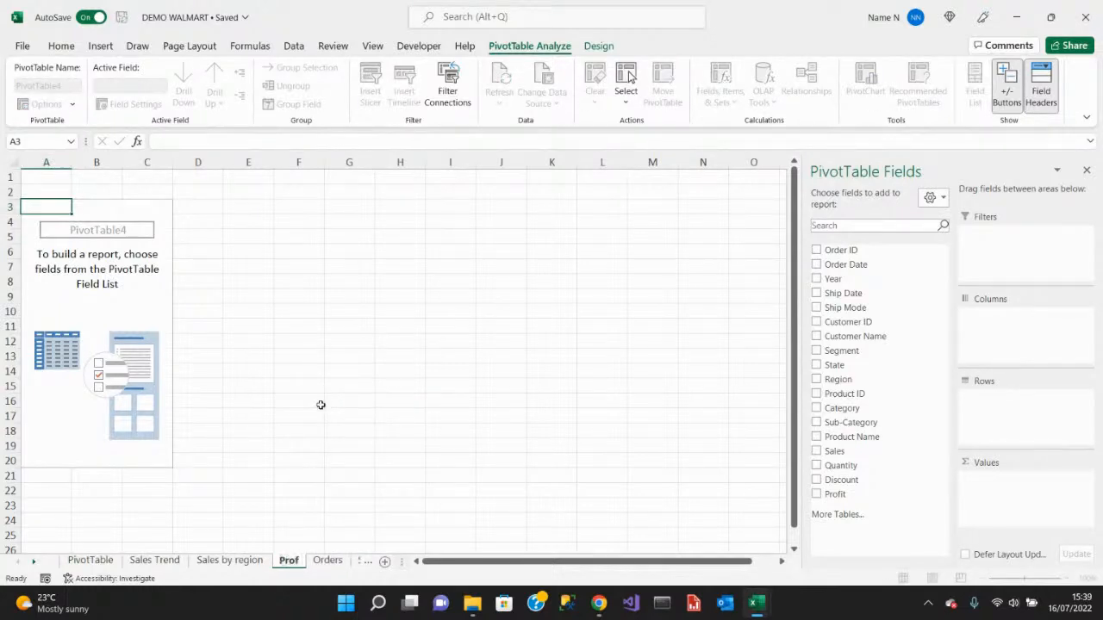
{"action": "type", "text": "it By Region"}
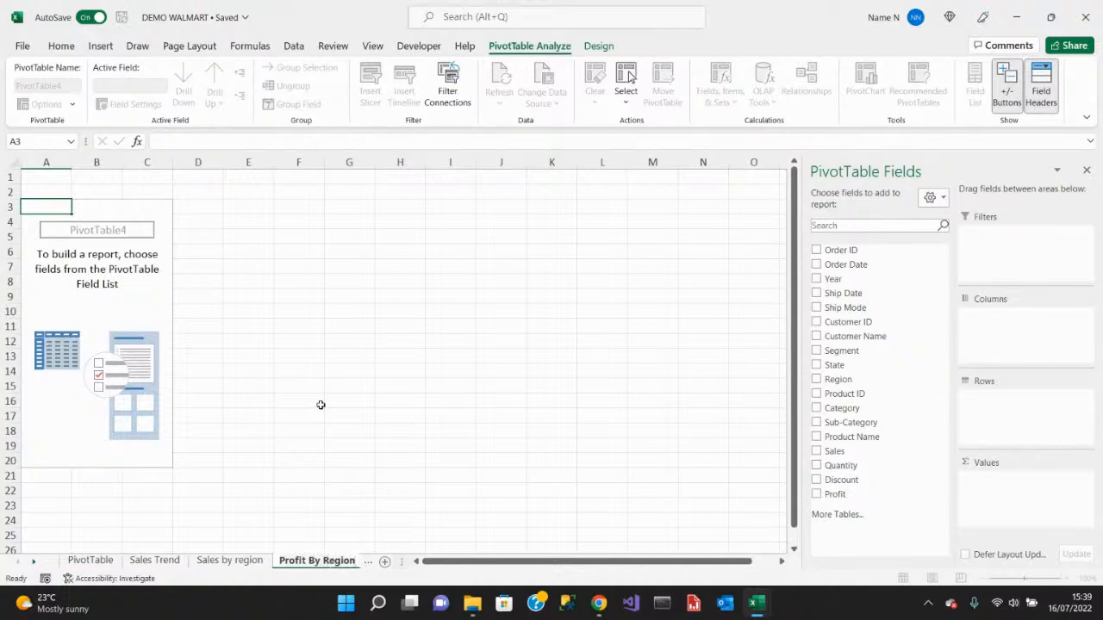
{"action": "left_click", "coordinate": [117, 282]}
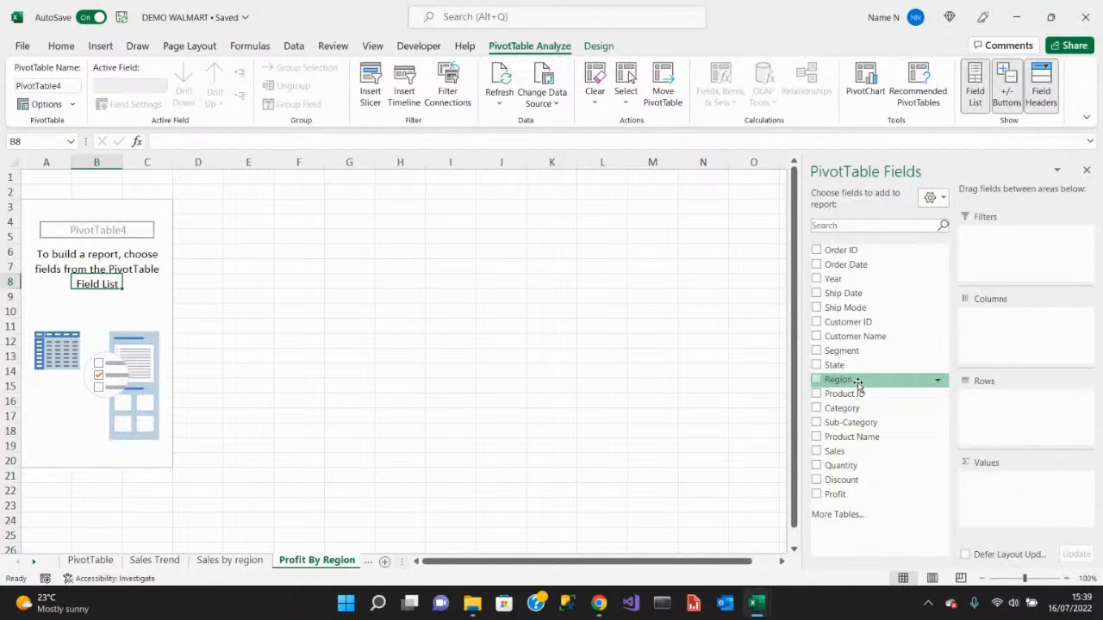
Build the PivotTable with Region in the rows and Profit as the only value field, leaving Sales out.
{"action": "left_click_drag", "start_coordinate": [857, 384], "coordinate": [992, 419]}
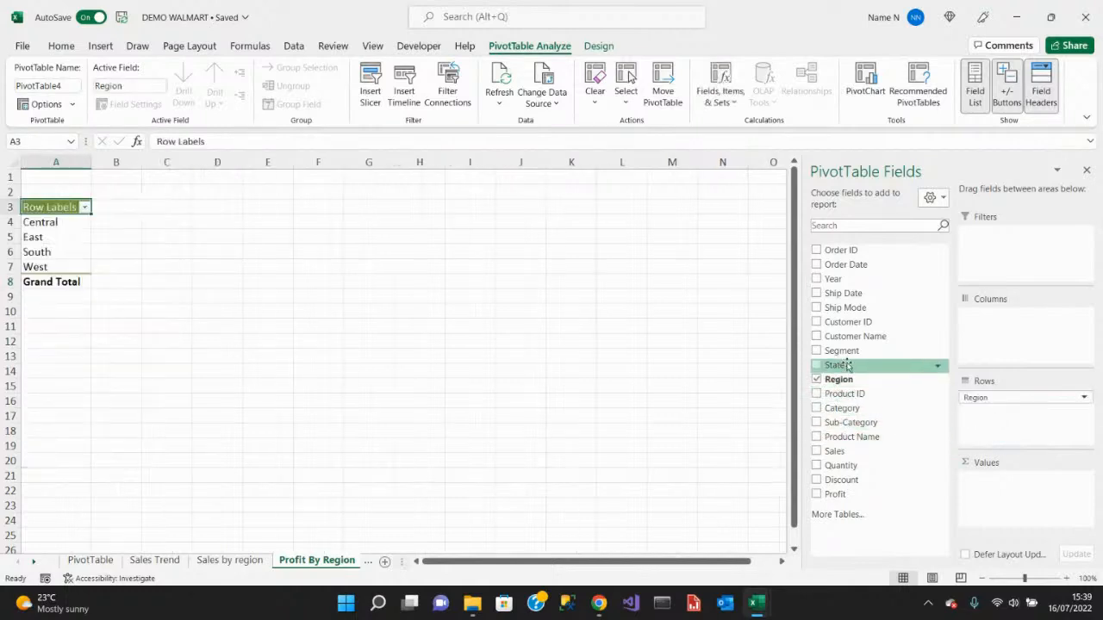
{"action": "left_click_drag", "start_coordinate": [846, 452], "coordinate": [991, 498]}
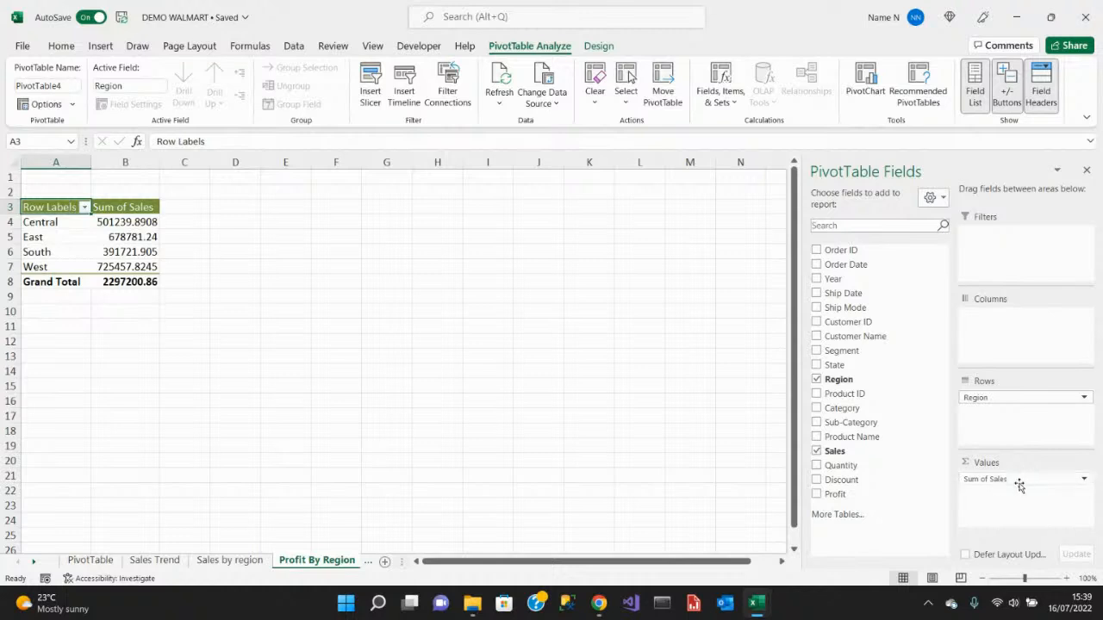
{"action": "left_click", "coordinate": [817, 451]}
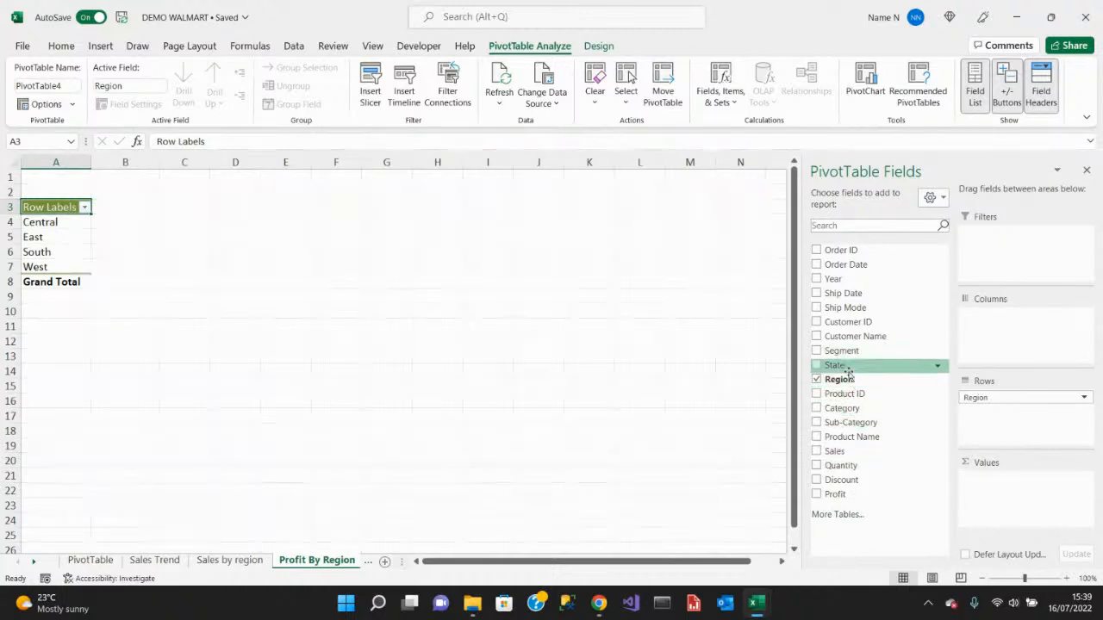
{"action": "left_click_drag", "start_coordinate": [834, 494], "coordinate": [996, 498]}
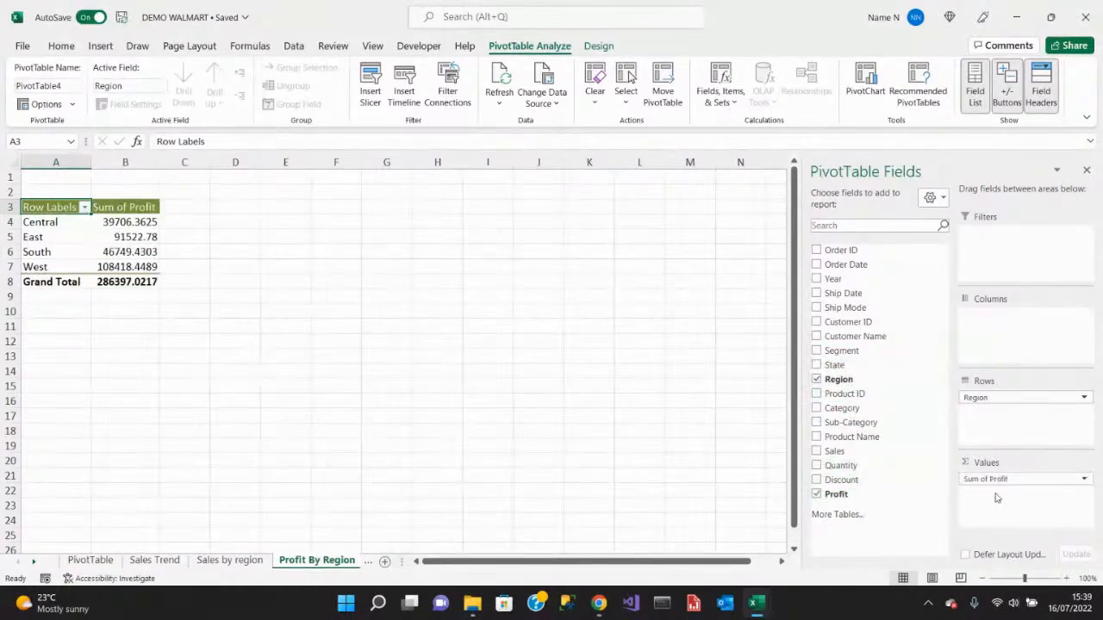
Rename the Sum of Profit header in cell B3 to Profit, keeping a leading space.
{"action": "left_click", "coordinate": [103, 206]}
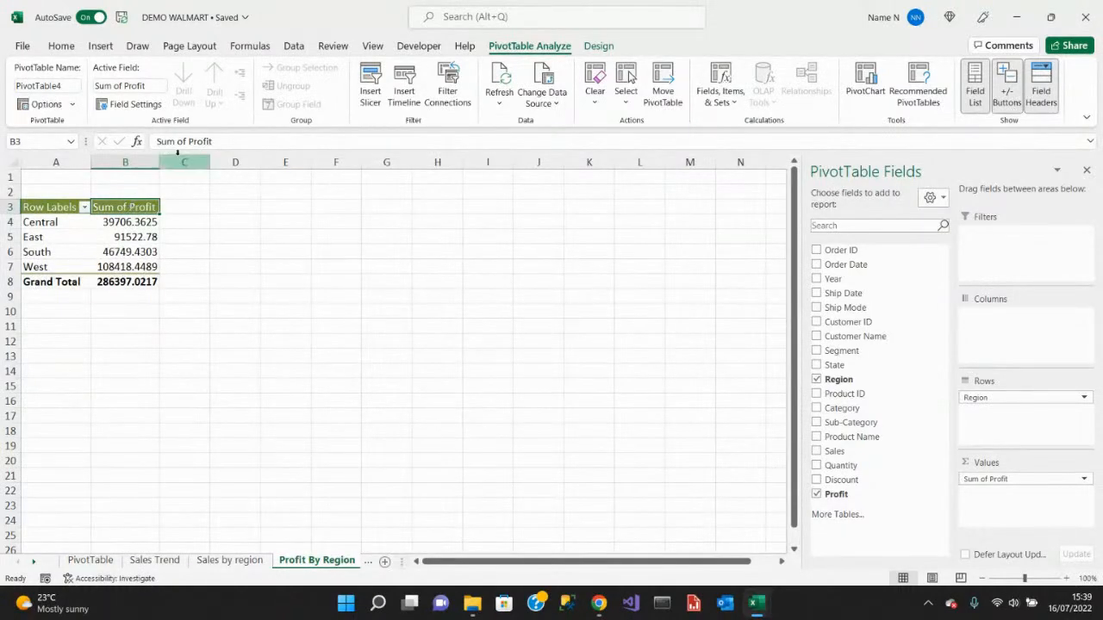
{"action": "left_click", "coordinate": [186, 142]}
{"action": "key", "text": "BackSpace"}
{"action": "key", "text": "BackSpace"}
{"action": "key", "text": "BackSpace"}
{"action": "key", "text": "BackSpace"}
{"action": "key", "text": "BackSpace"}
{"action": "key", "text": "BackSpace"}
{"action": "key", "text": "BackSpace"}
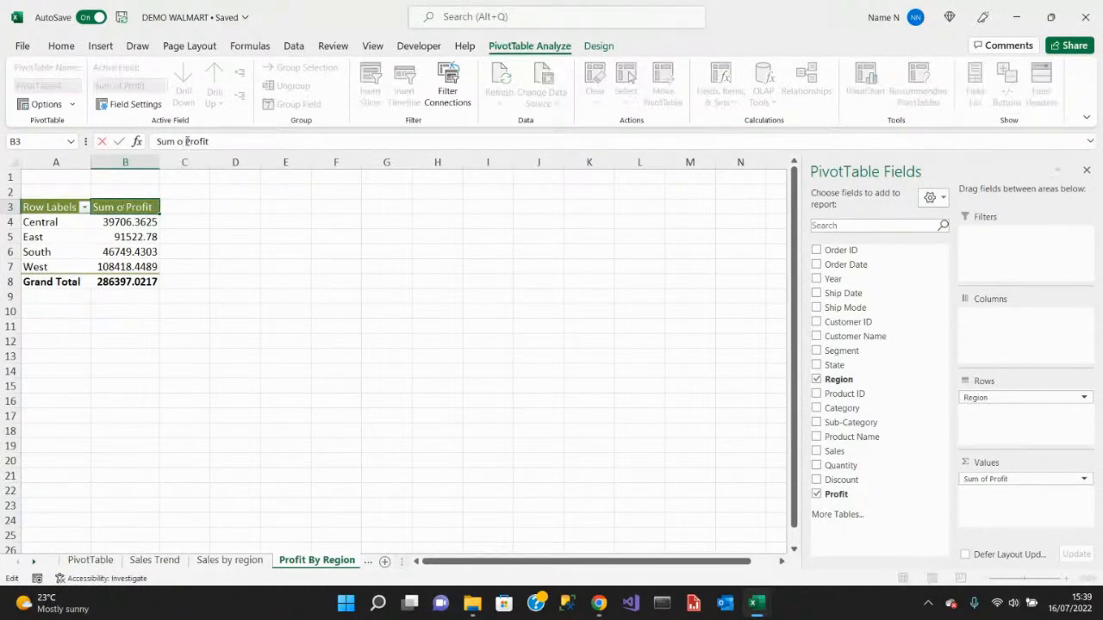
{"action": "left_click", "coordinate": [263, 280]}
Format the Profit value field as Currency with 0 decimal places and the ₦ Edo symbol.
{"action": "left_click", "coordinate": [110, 226]}
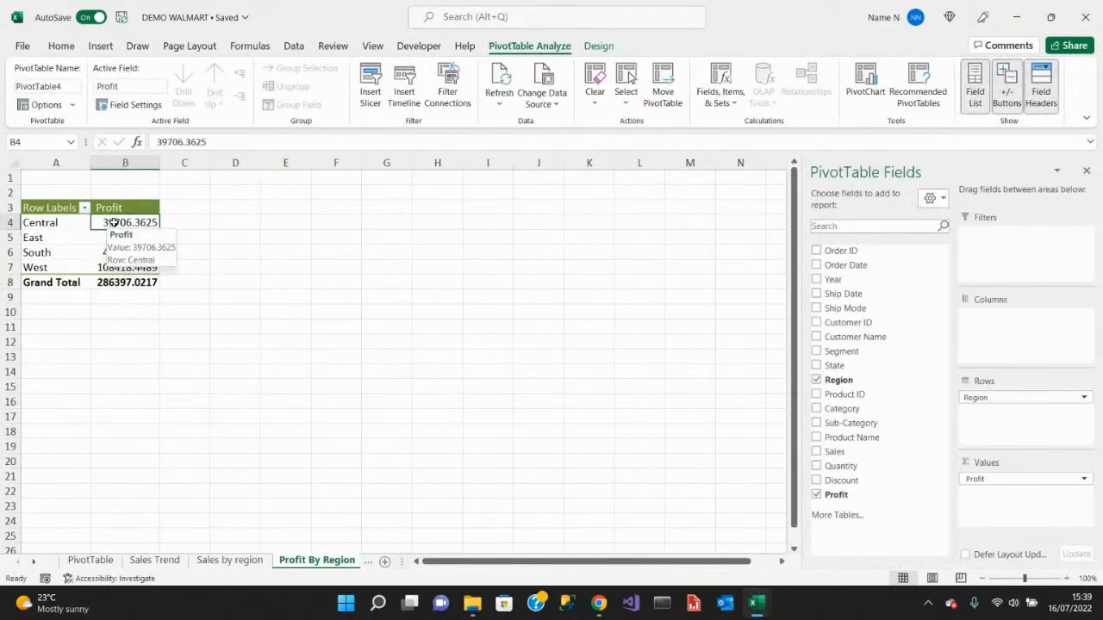
{"action": "right_click", "coordinate": [111, 227]}
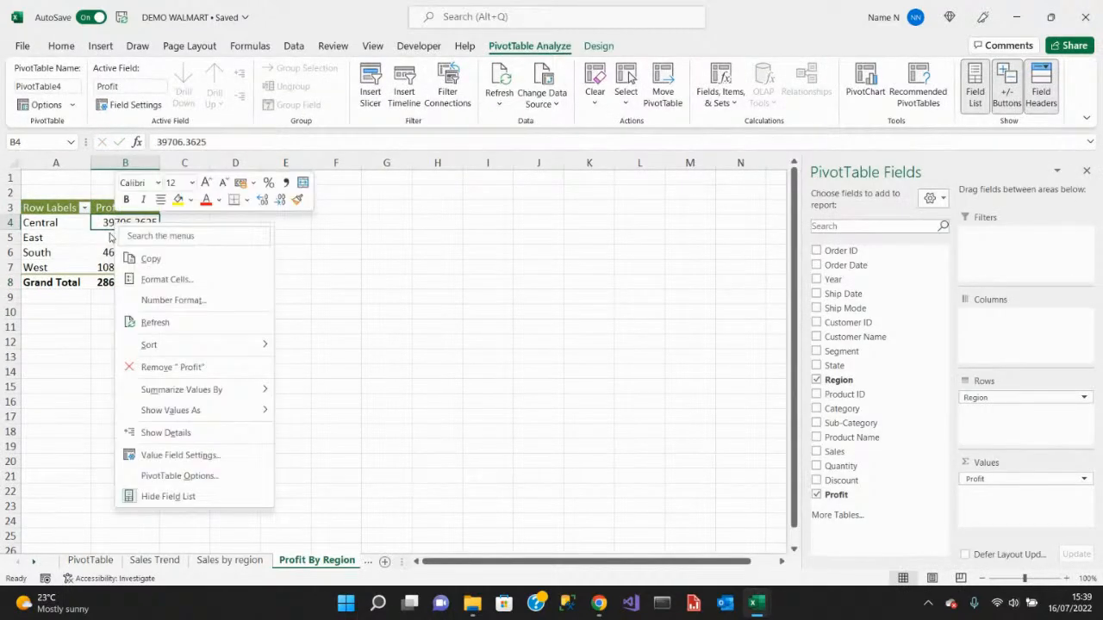
{"action": "left_click", "coordinate": [223, 455]}
{"action": "left_click", "coordinate": [121, 548]}
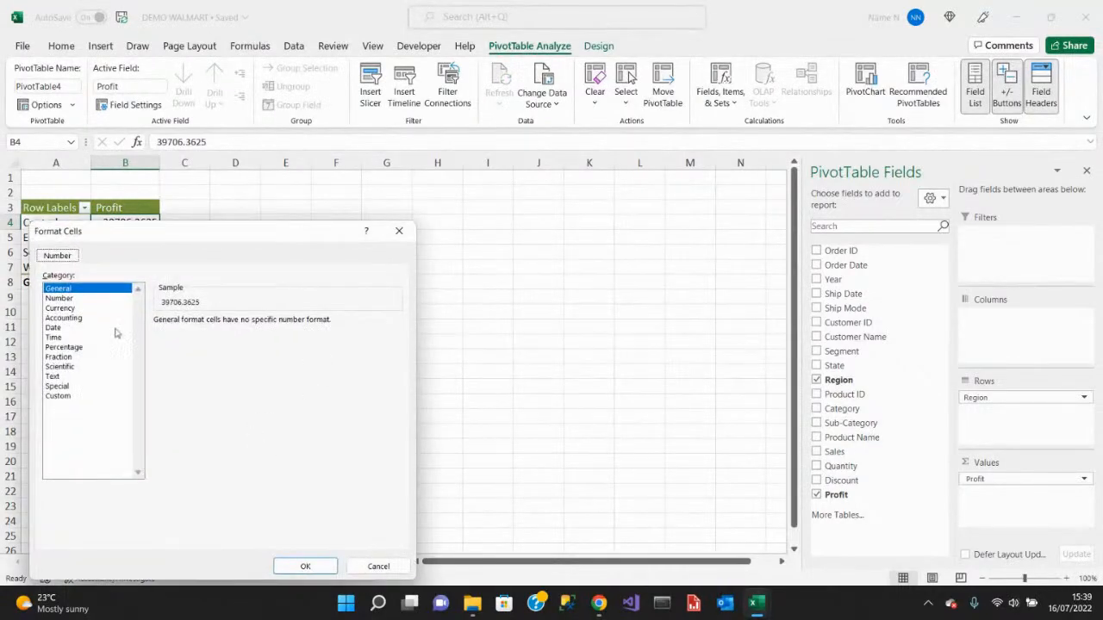
{"action": "left_click", "coordinate": [62, 307]}
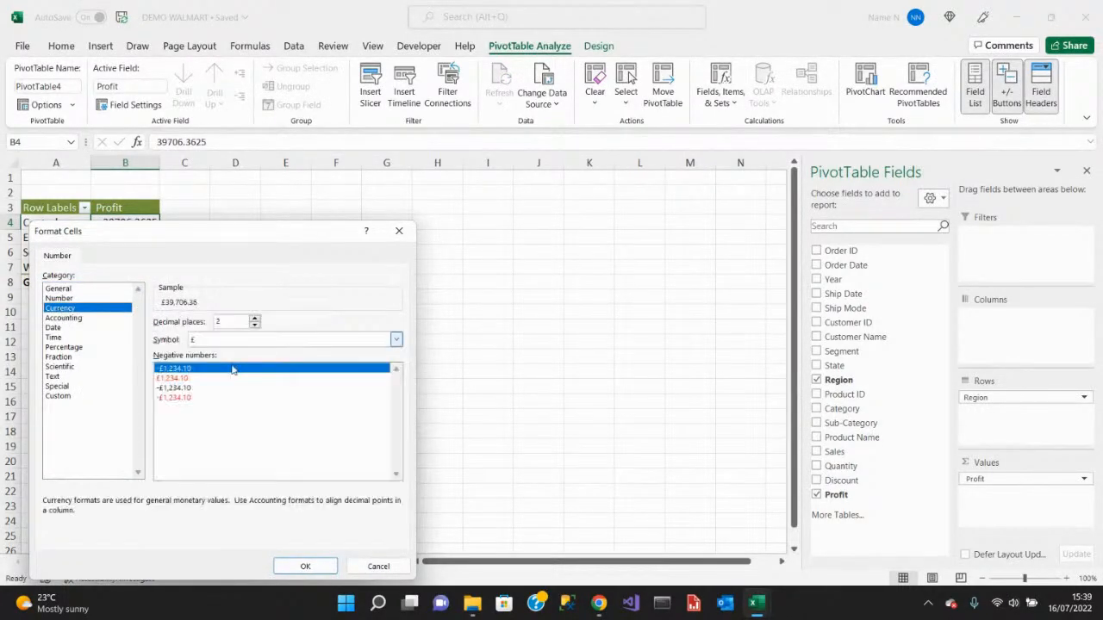
{"action": "left_click", "coordinate": [255, 325]}
{"action": "left_click", "coordinate": [255, 326]}
{"action": "left_click", "coordinate": [393, 342]}
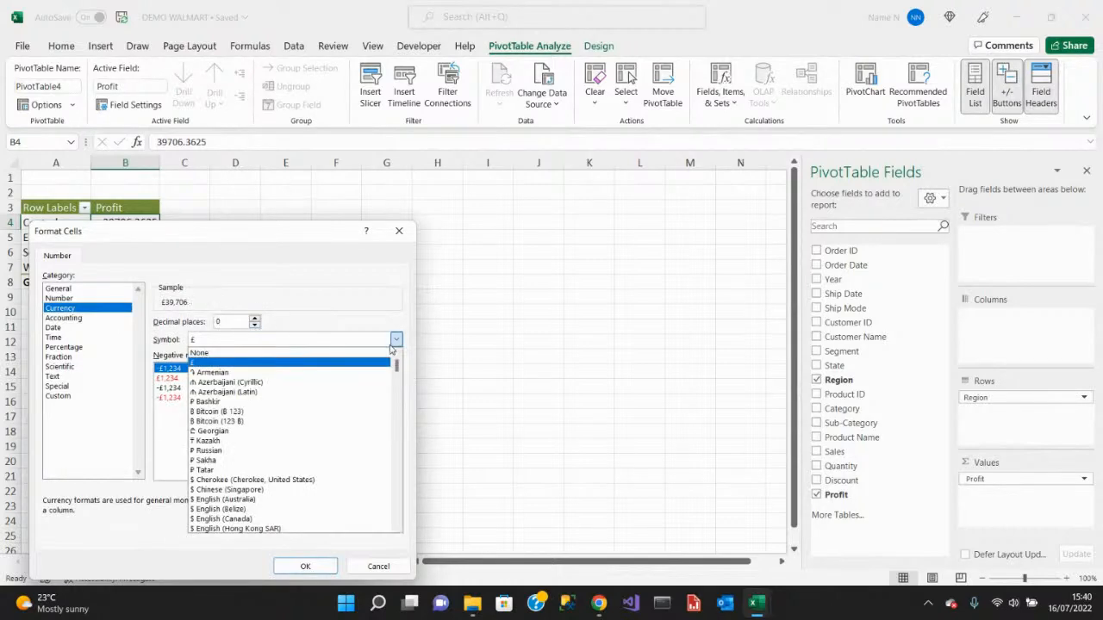
{"action": "scroll", "coordinate": [259, 465], "scroll_direction": "down", "scroll_amount": 8}
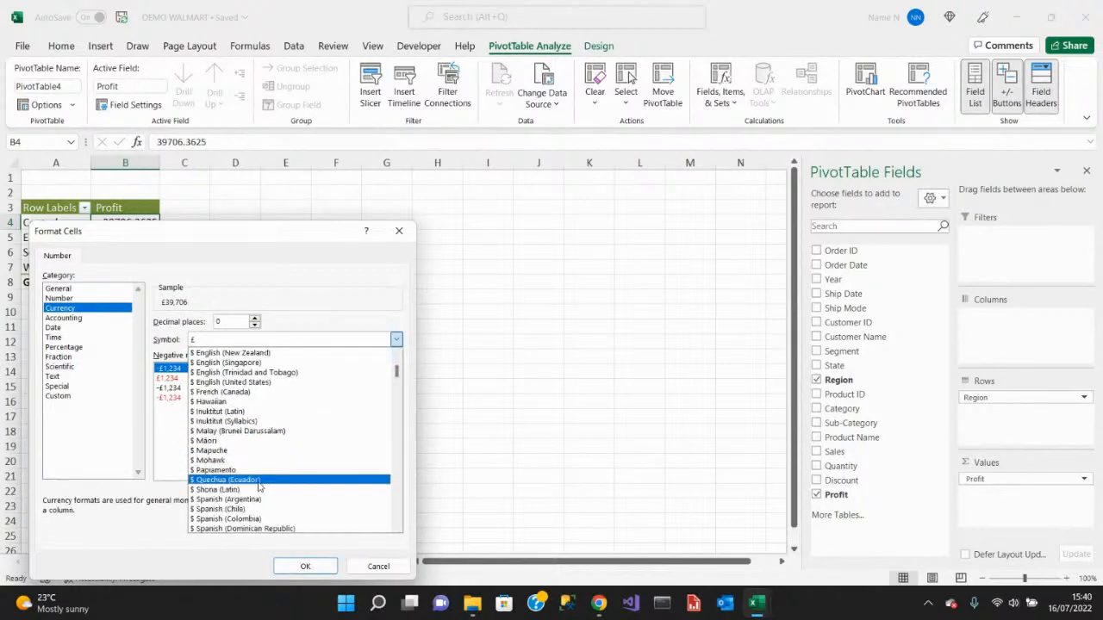
{"action": "scroll", "coordinate": [259, 487], "scroll_direction": "down", "scroll_amount": 10}
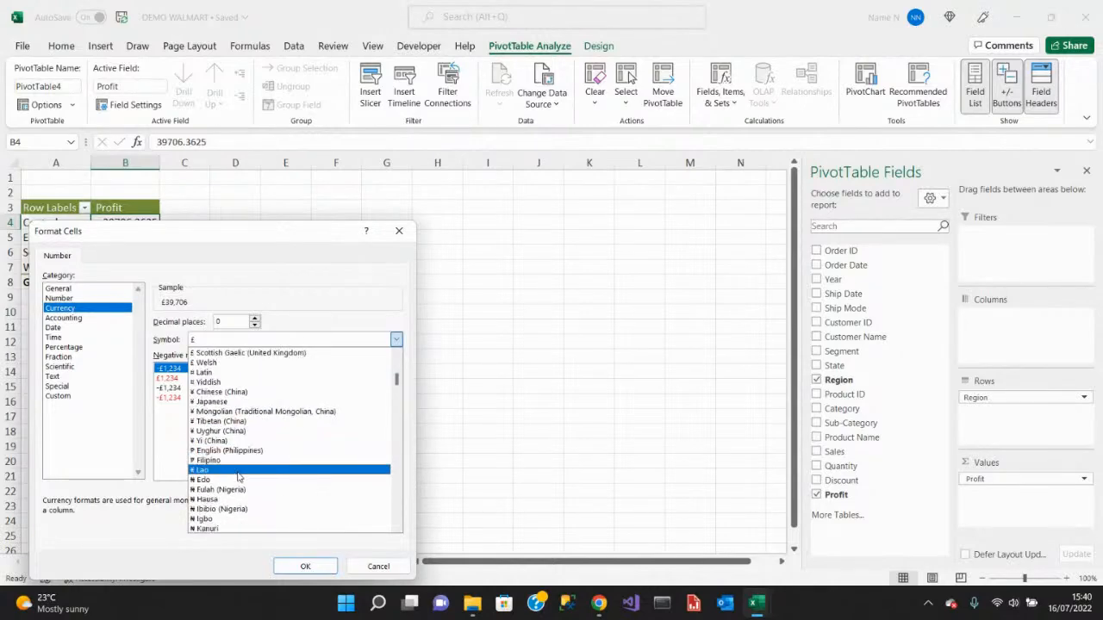
{"action": "left_click", "coordinate": [235, 483]}
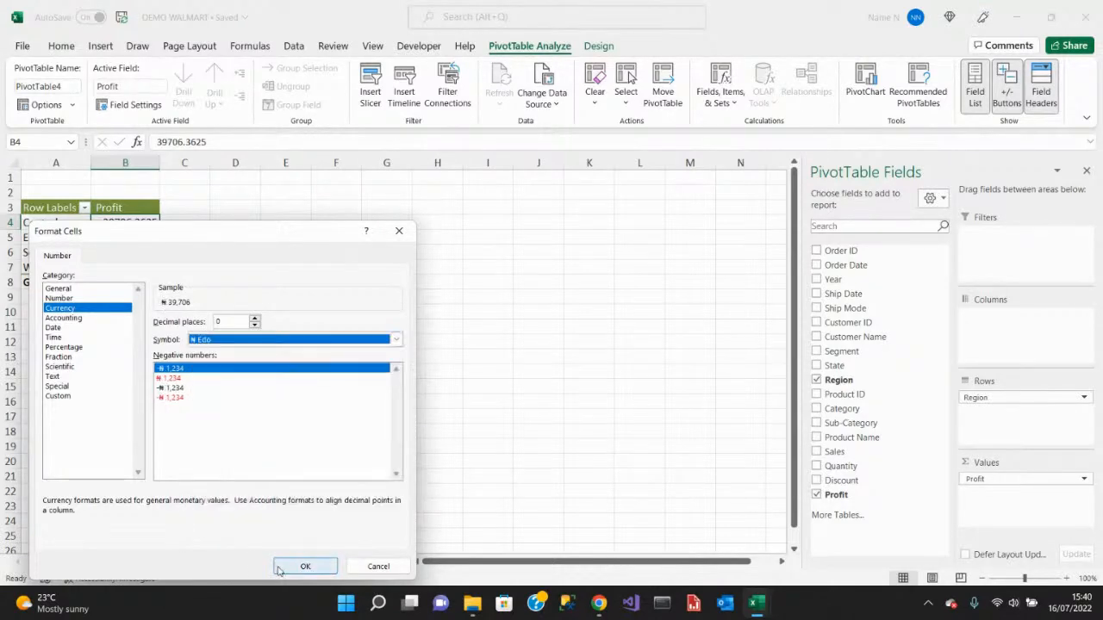
{"action": "left_click", "coordinate": [305, 566]}
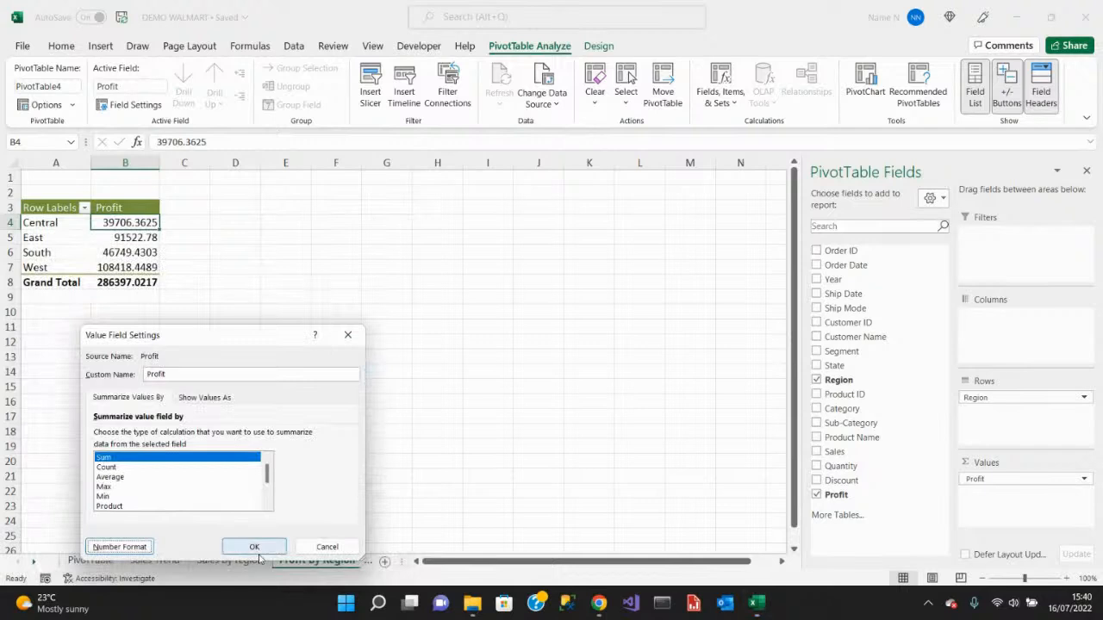
{"action": "left_click", "coordinate": [256, 547]}
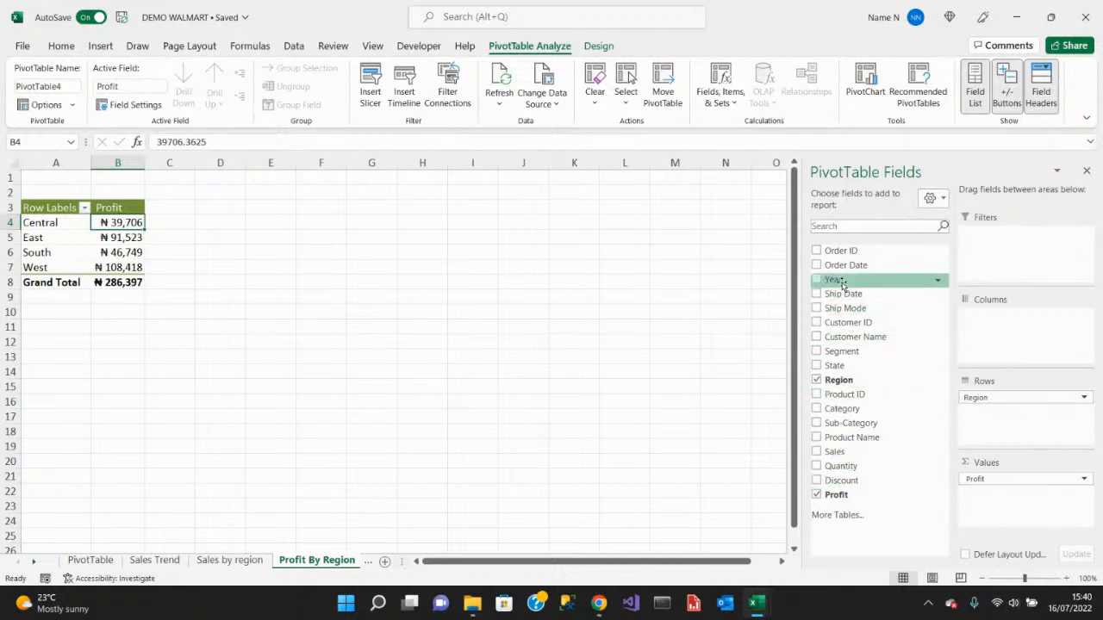
Add the Year field to the columns of the Profit By Region PivotTable.
{"action": "left_click_drag", "start_coordinate": [842, 285], "coordinate": [989, 317]}
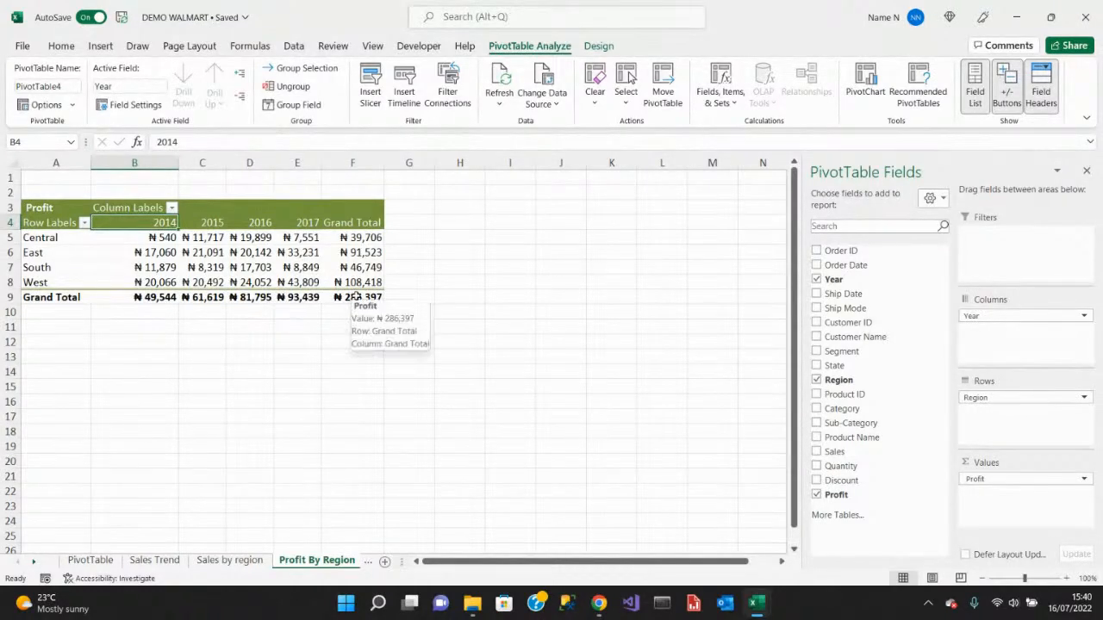
Examine the calculation types available for summarizing the Profit value field, including Count and Average, without applying a change.
{"action": "left_click", "coordinate": [354, 237]}
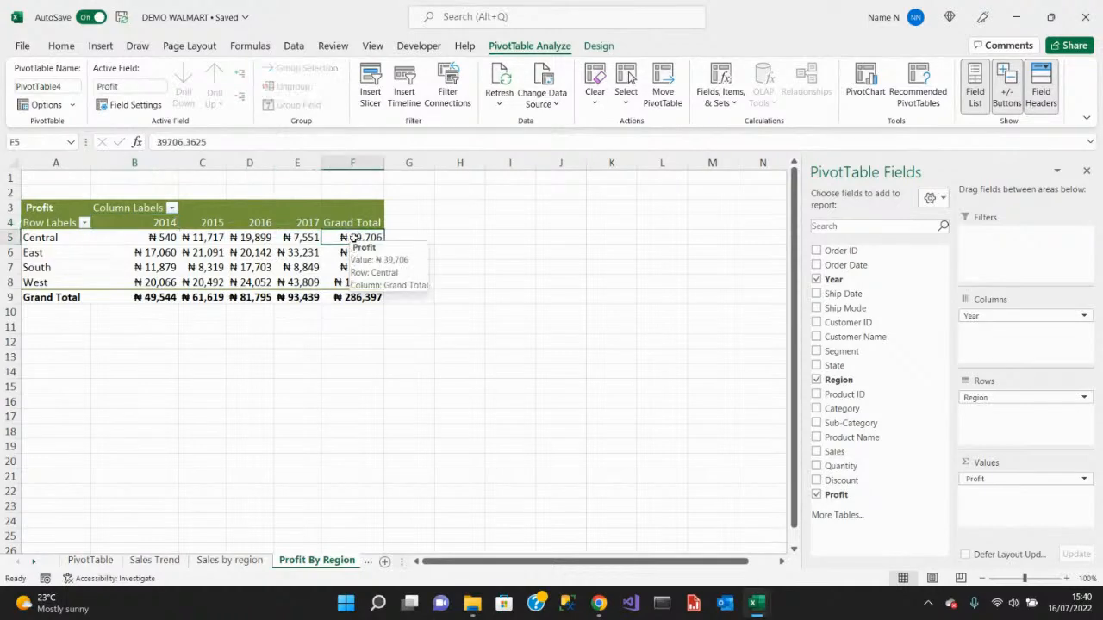
{"action": "right_click", "coordinate": [354, 238]}
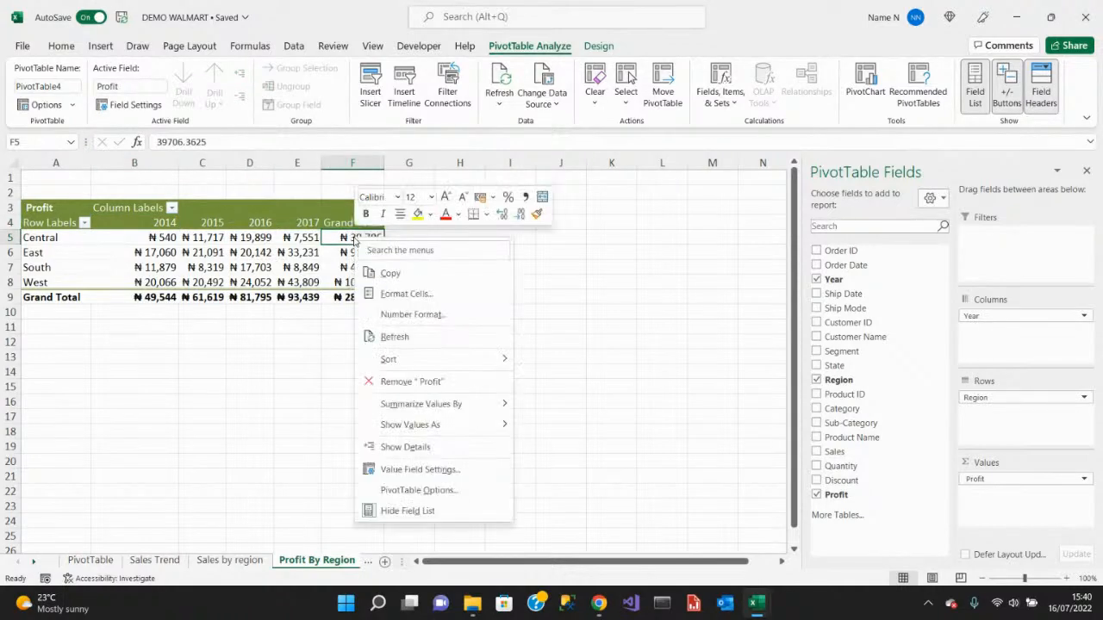
{"action": "left_click", "coordinate": [418, 469]}
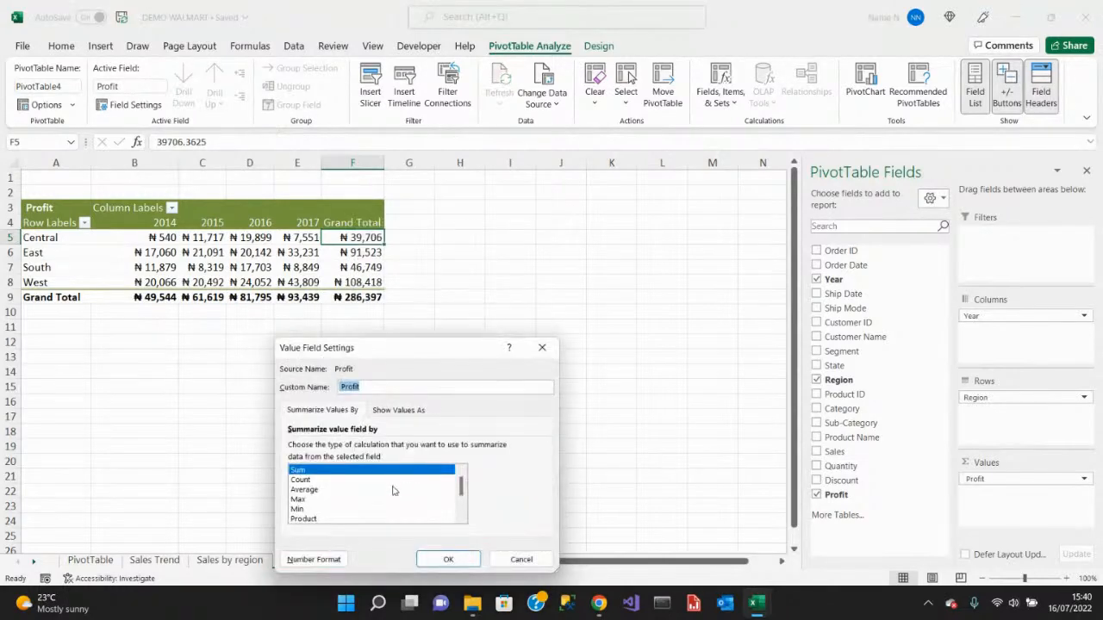
{"action": "scroll", "coordinate": [389, 498], "scroll_direction": "down", "scroll_amount": 1}
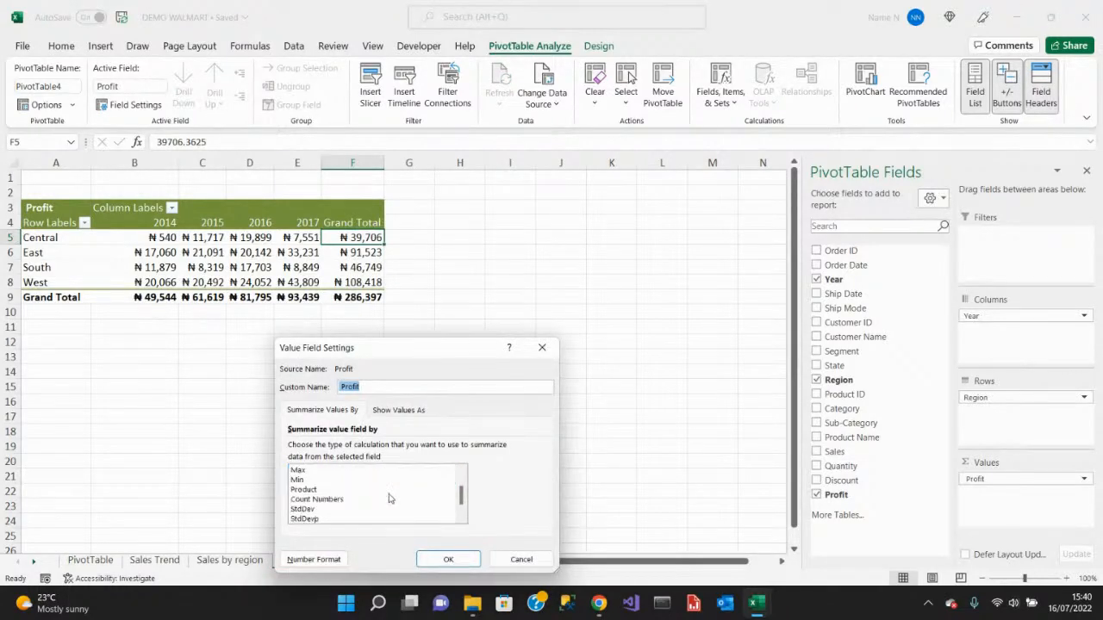
{"action": "scroll", "coordinate": [389, 498], "scroll_direction": "down", "scroll_amount": 1}
{"action": "scroll", "coordinate": [389, 498], "scroll_direction": "up", "scroll_amount": 2}
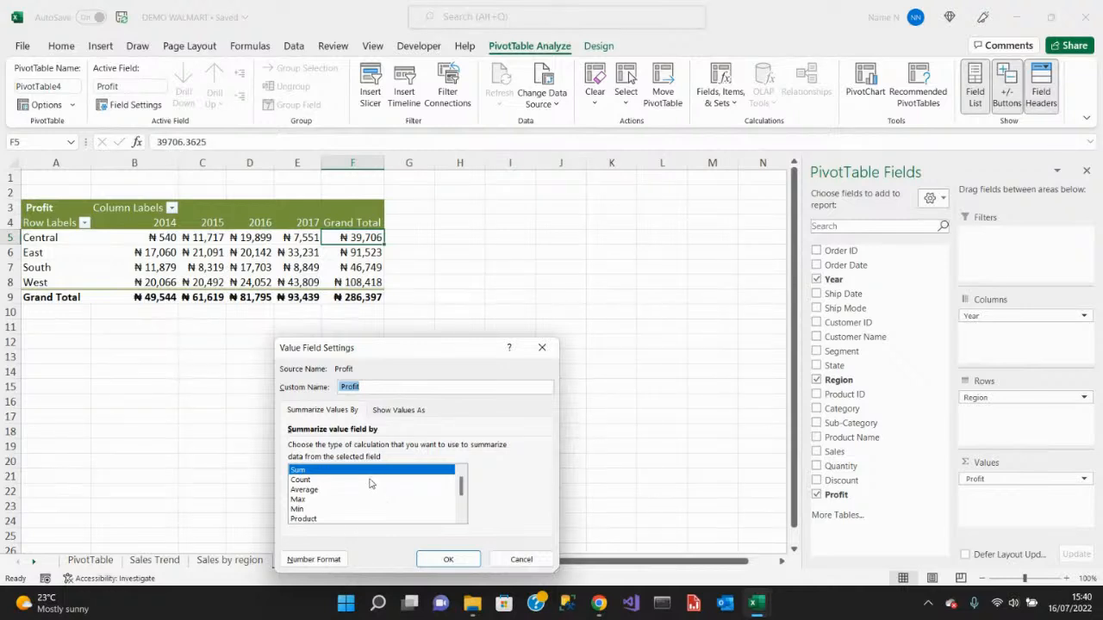
{"action": "left_click", "coordinate": [371, 480]}
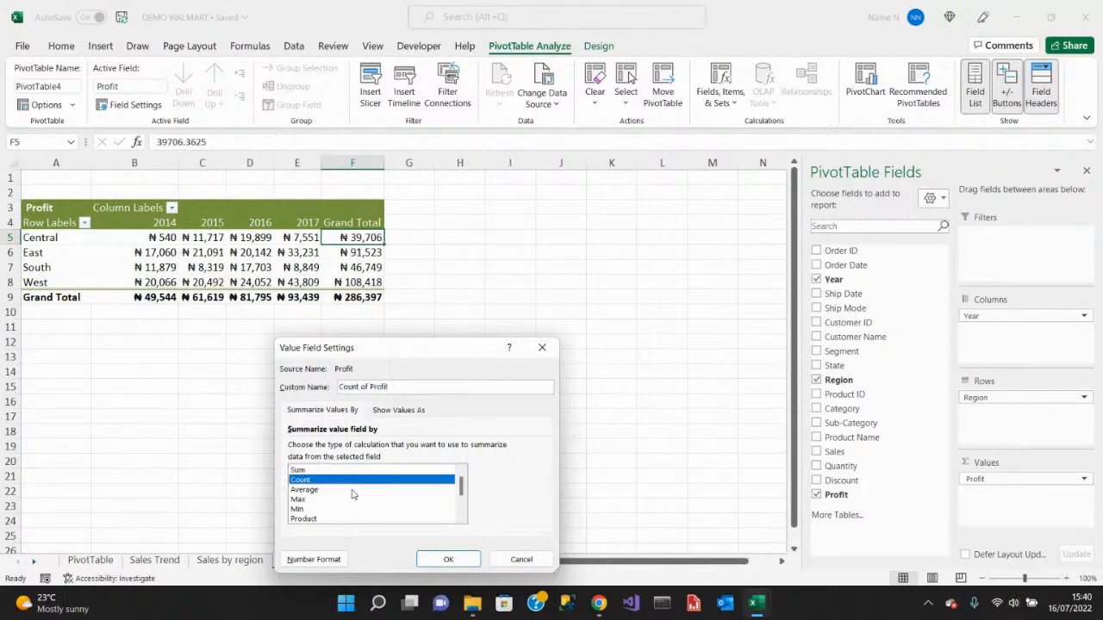
{"action": "left_click", "coordinate": [351, 492]}
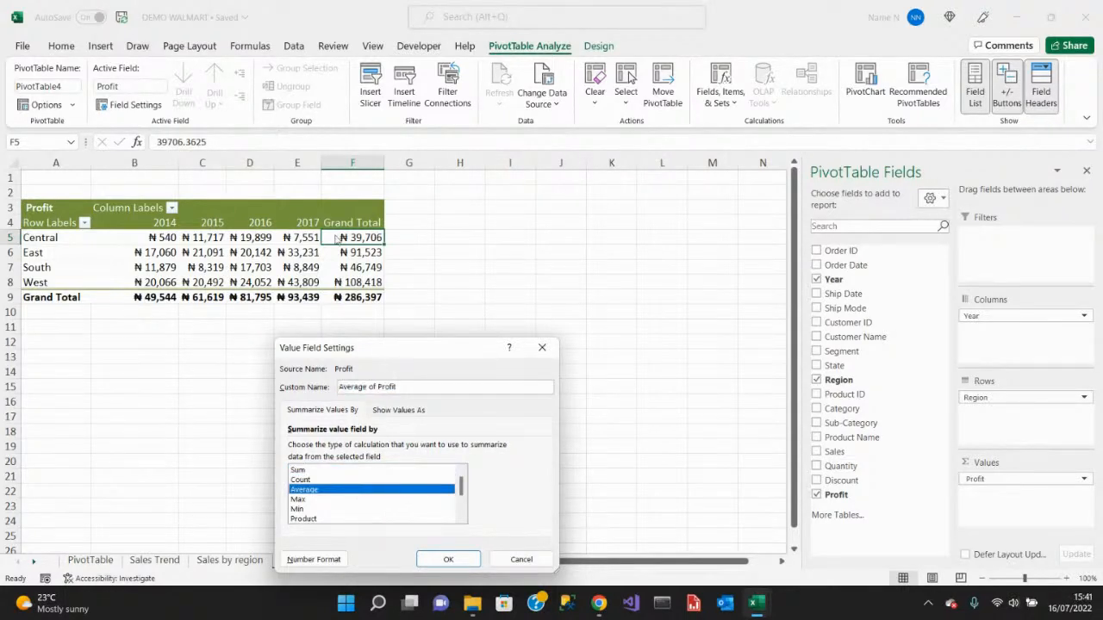
{"action": "left_click", "coordinate": [521, 561]}
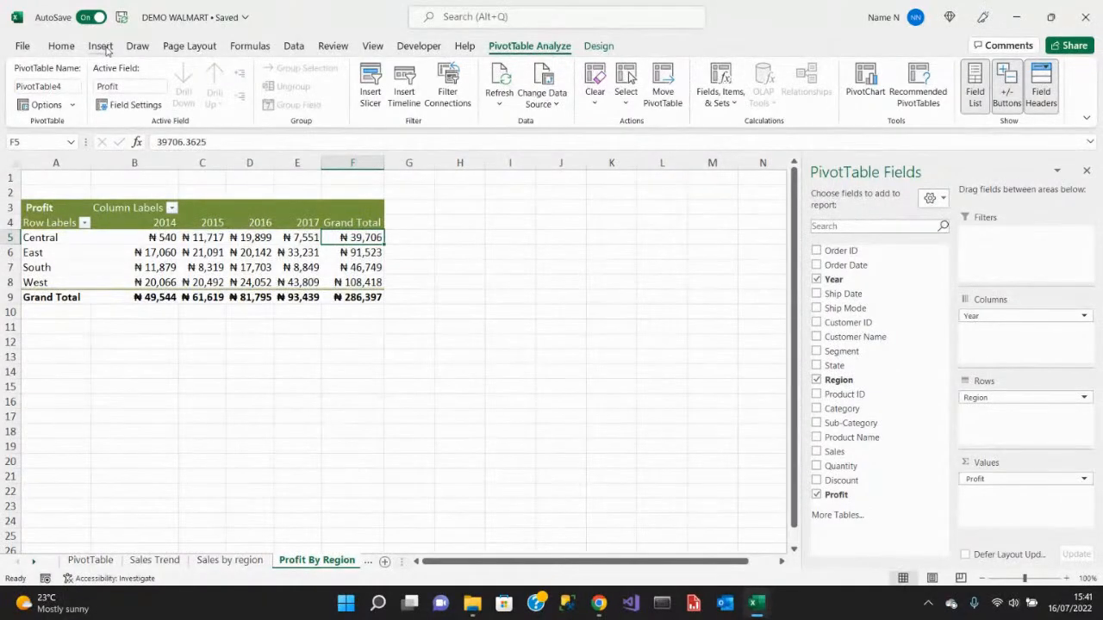
Insert a pie PivotChart from the Profit By Region PivotTable and place it below the table.
{"action": "left_click", "coordinate": [104, 47]}
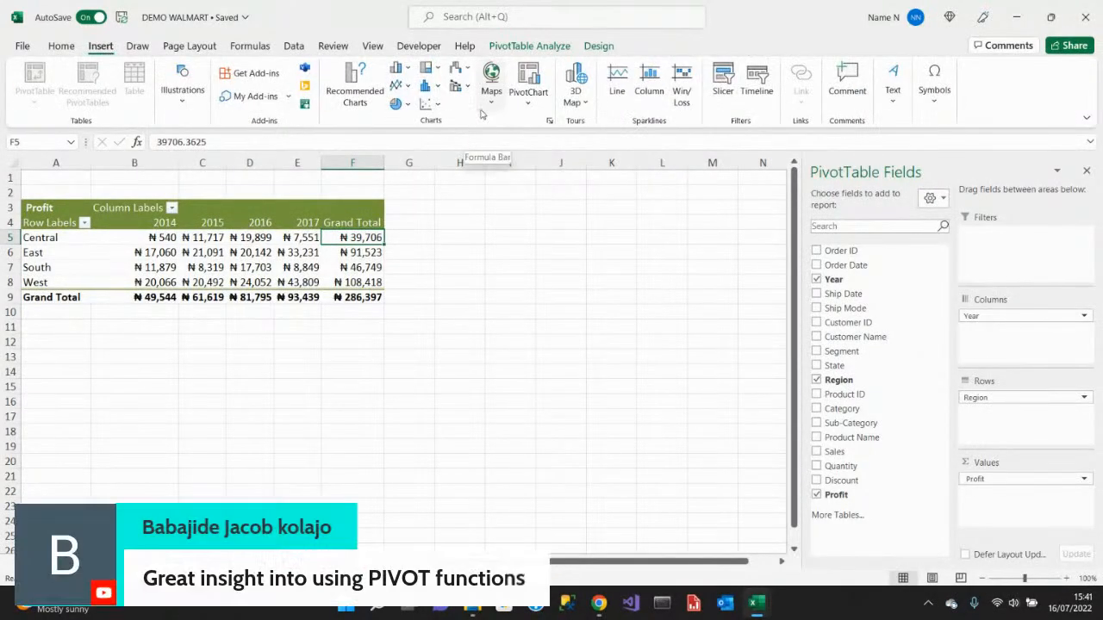
{"action": "left_click", "coordinate": [530, 104]}
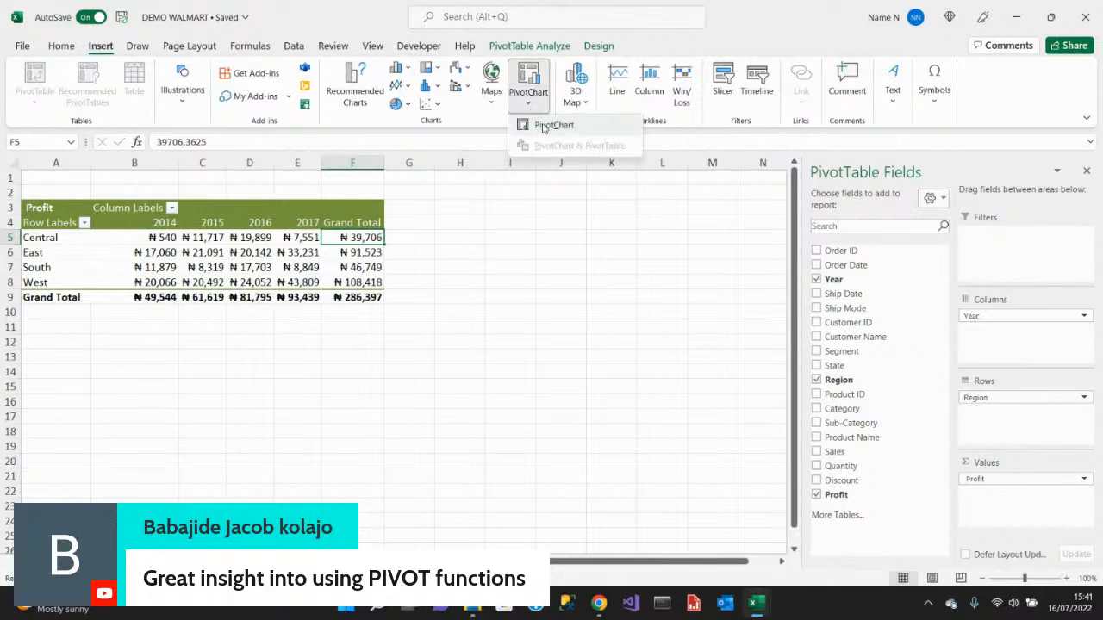
{"action": "left_click", "coordinate": [543, 127]}
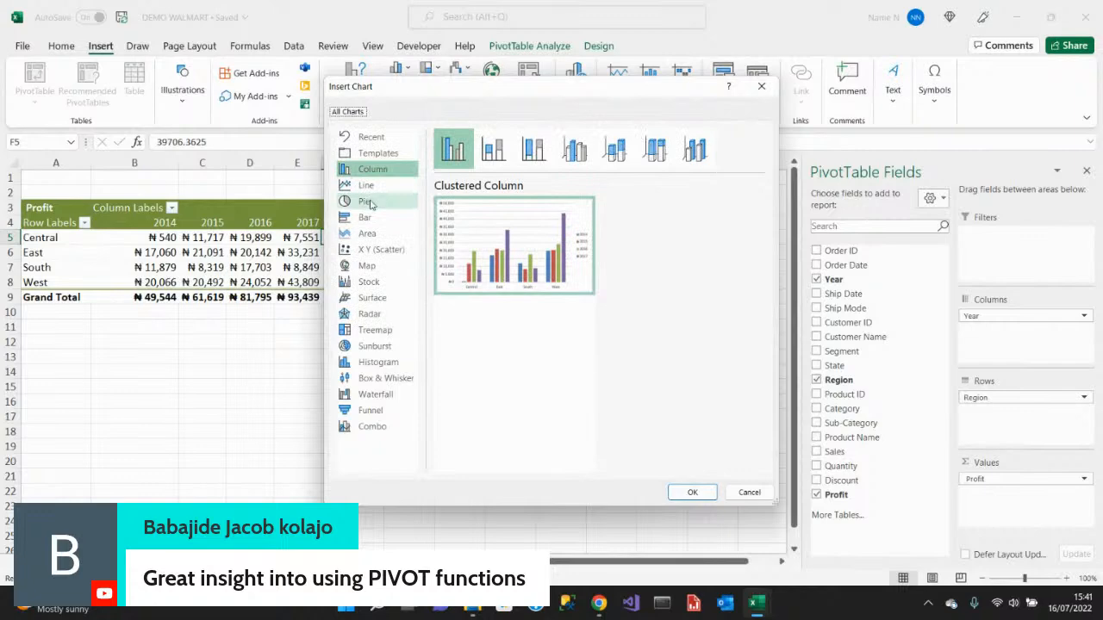
{"action": "left_click", "coordinate": [367, 202]}
{"action": "mouse_move", "coordinate": [451, 231]}
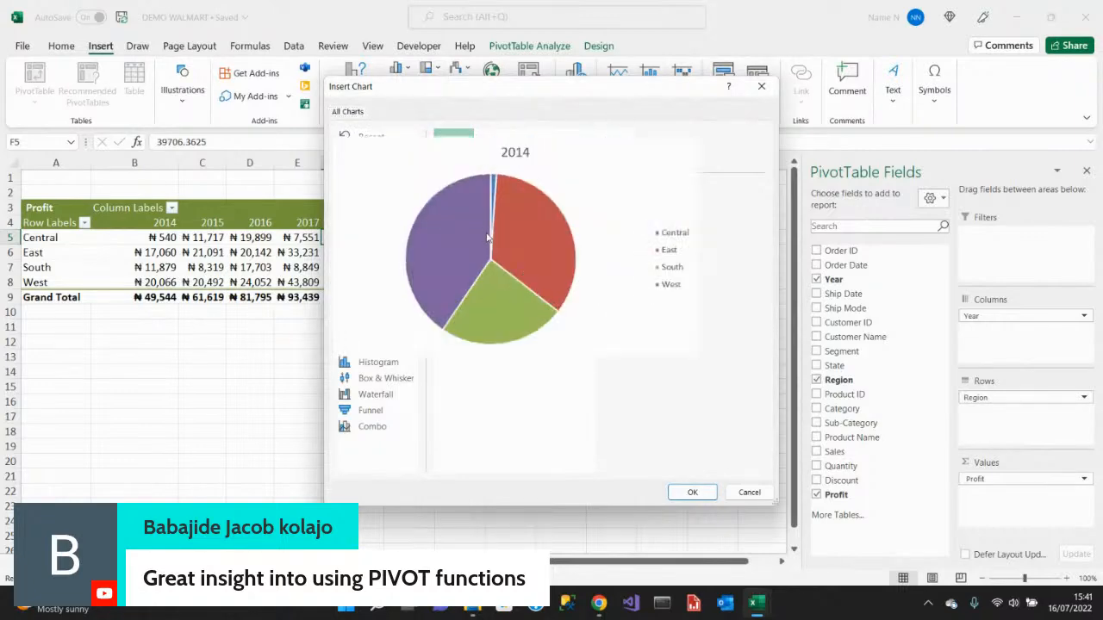
{"action": "left_click", "coordinate": [694, 493]}
{"action": "left_click_drag", "start_coordinate": [458, 327], "coordinate": [543, 372]}
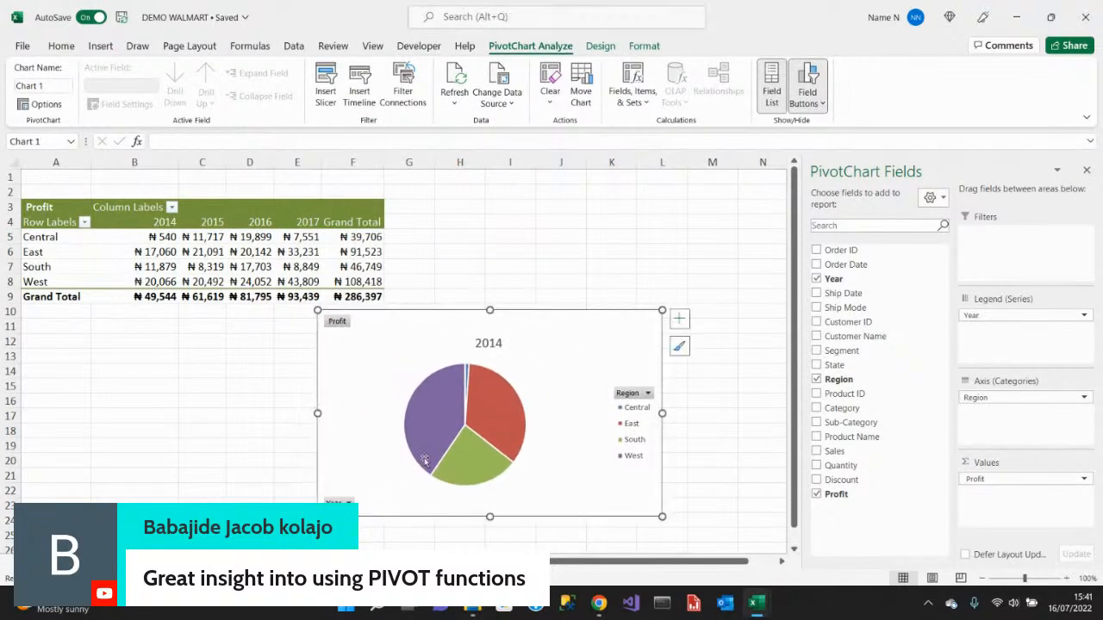
Filter the pie PivotChart's Year field to show only 2015.
{"action": "left_click", "coordinate": [349, 501]}
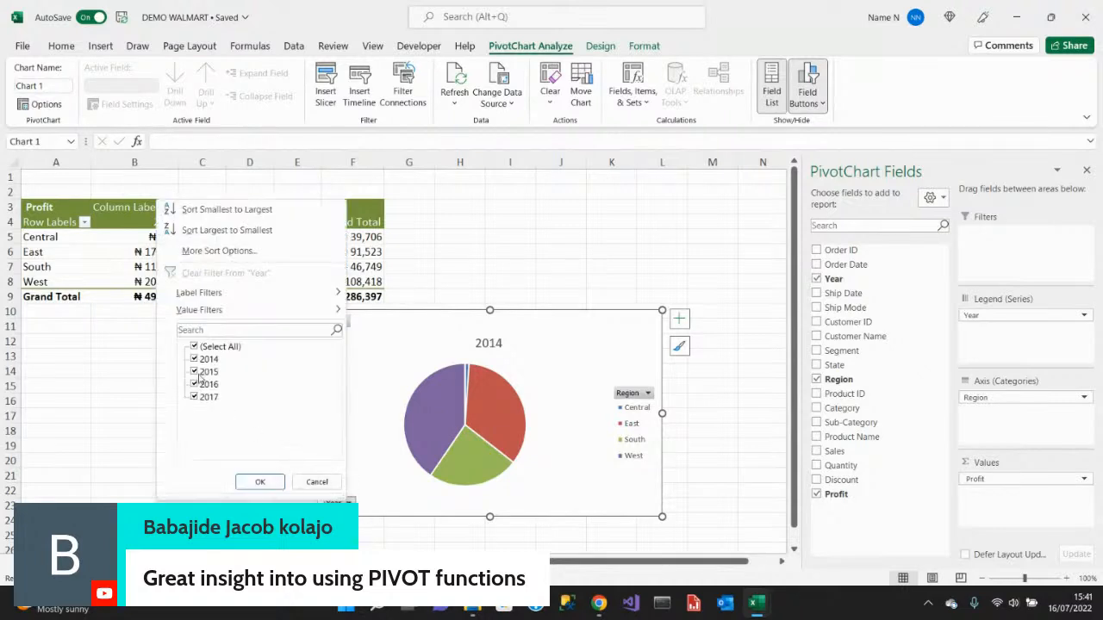
{"action": "left_click", "coordinate": [195, 346]}
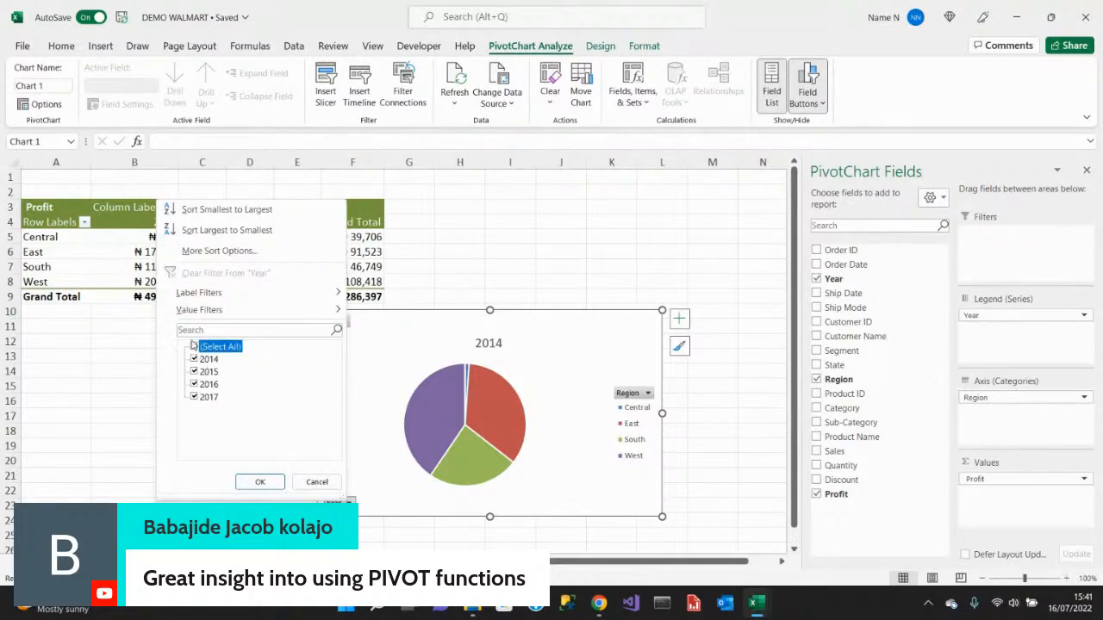
{"action": "left_click", "coordinate": [194, 372]}
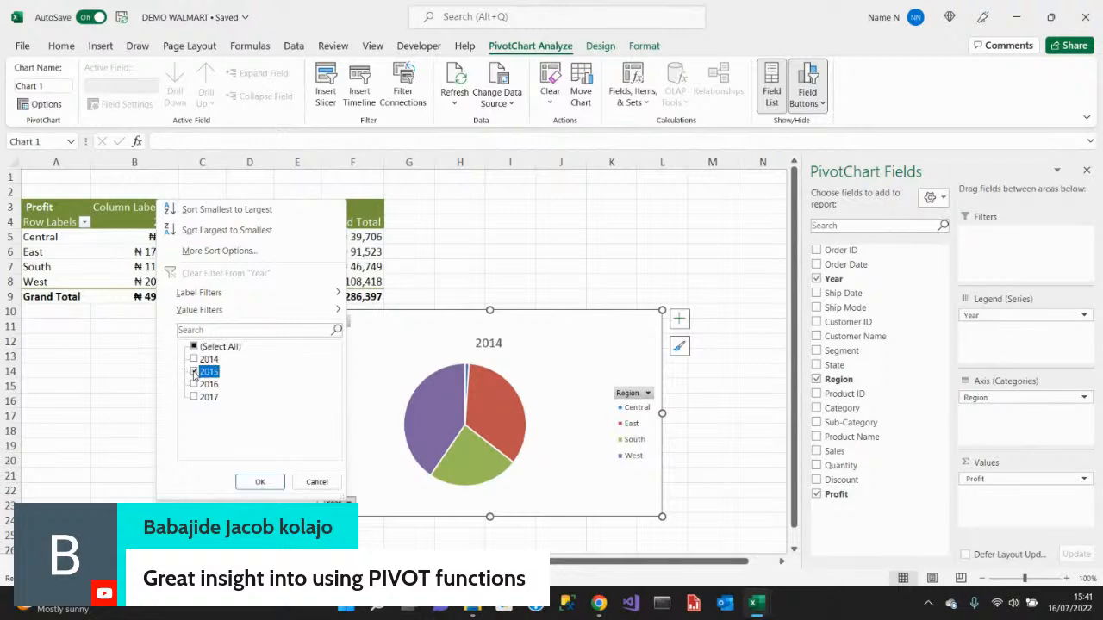
{"action": "left_click", "coordinate": [260, 481]}
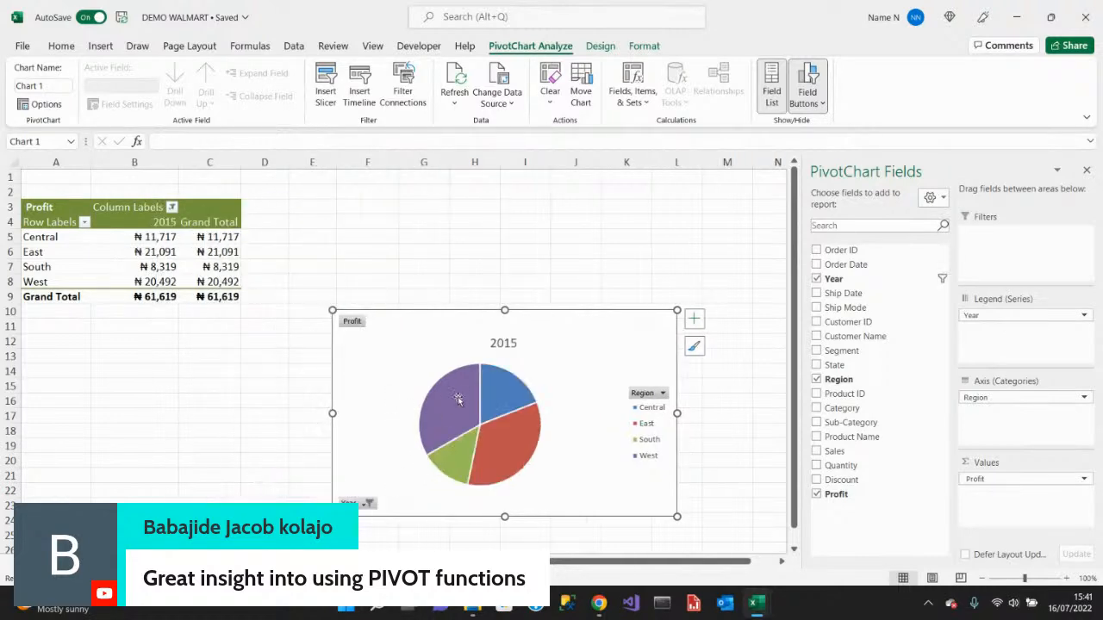
Add data labels to the slices of the 2015 profit pie chart.
{"action": "right_click", "coordinate": [502, 397]}
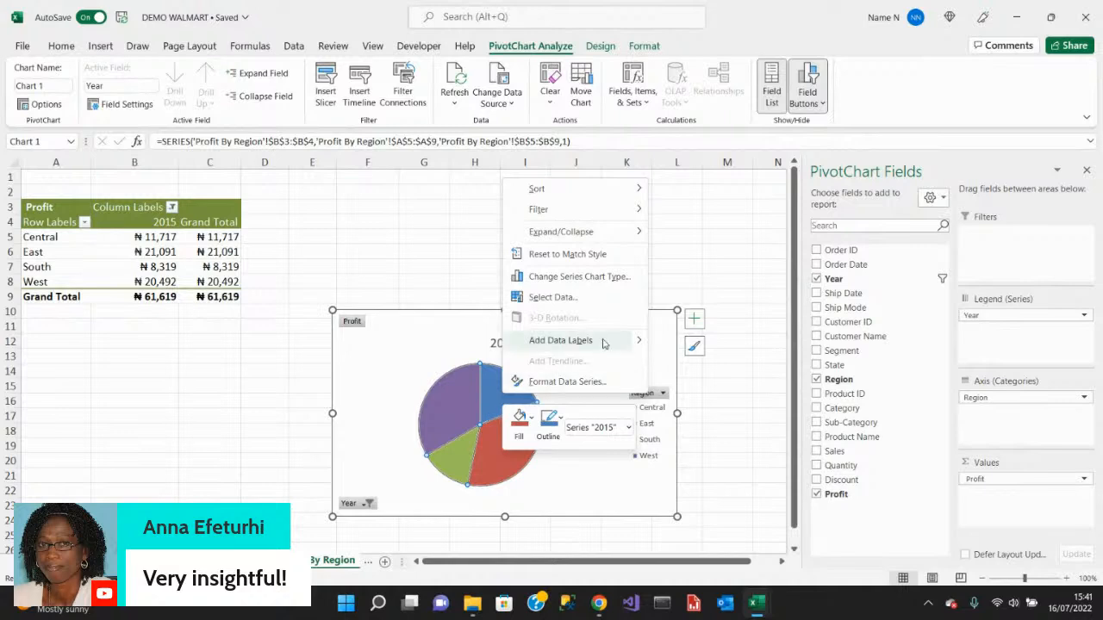
{"action": "mouse_move", "coordinate": [636, 340]}
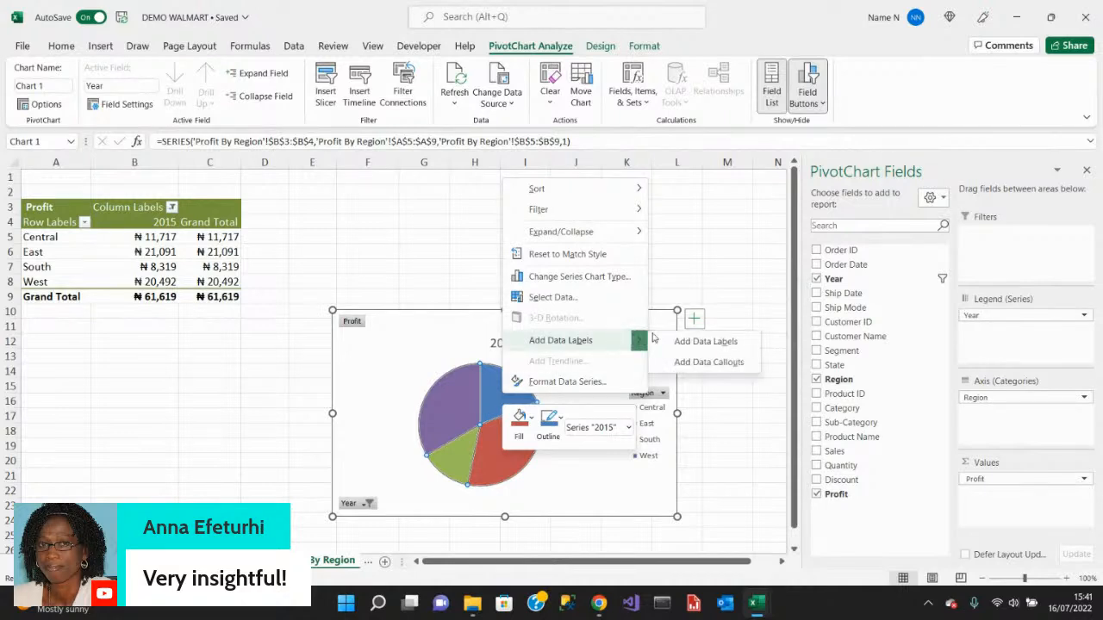
{"action": "left_click", "coordinate": [705, 340]}
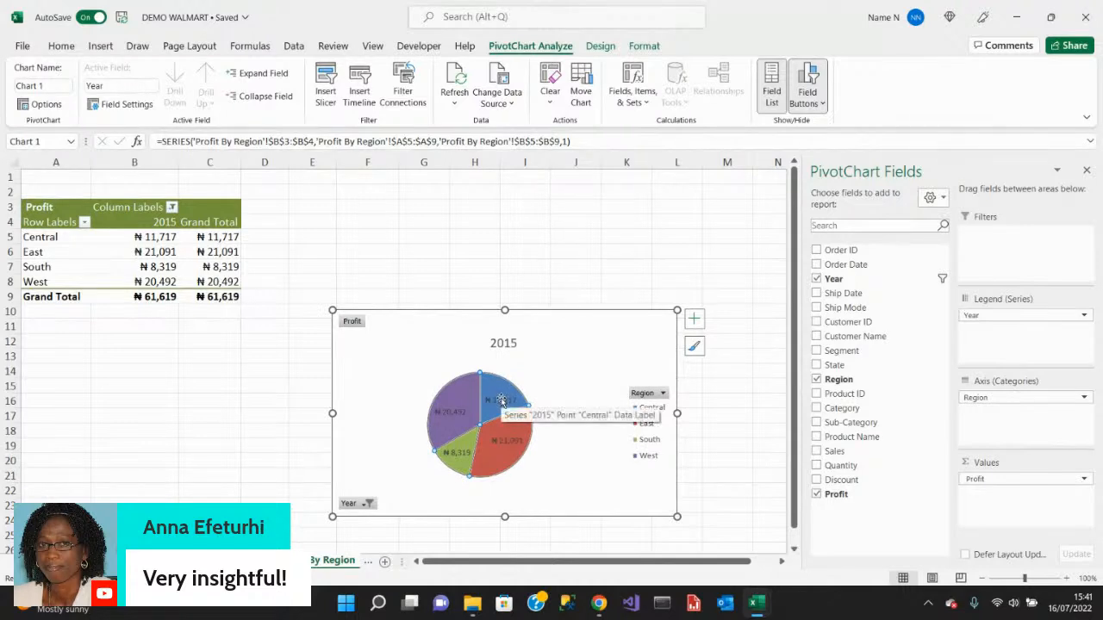
Set the pie chart's data labels to show Percentage instead of Value.
{"action": "left_click", "coordinate": [694, 317]}
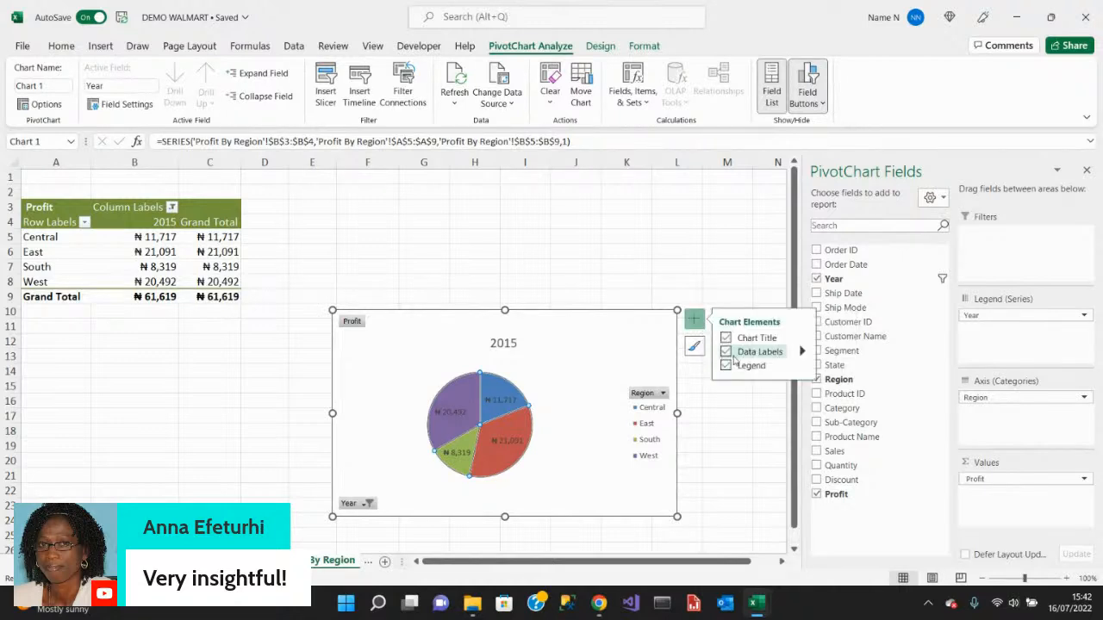
{"action": "left_click", "coordinate": [746, 430]}
{"action": "left_click", "coordinate": [635, 335]}
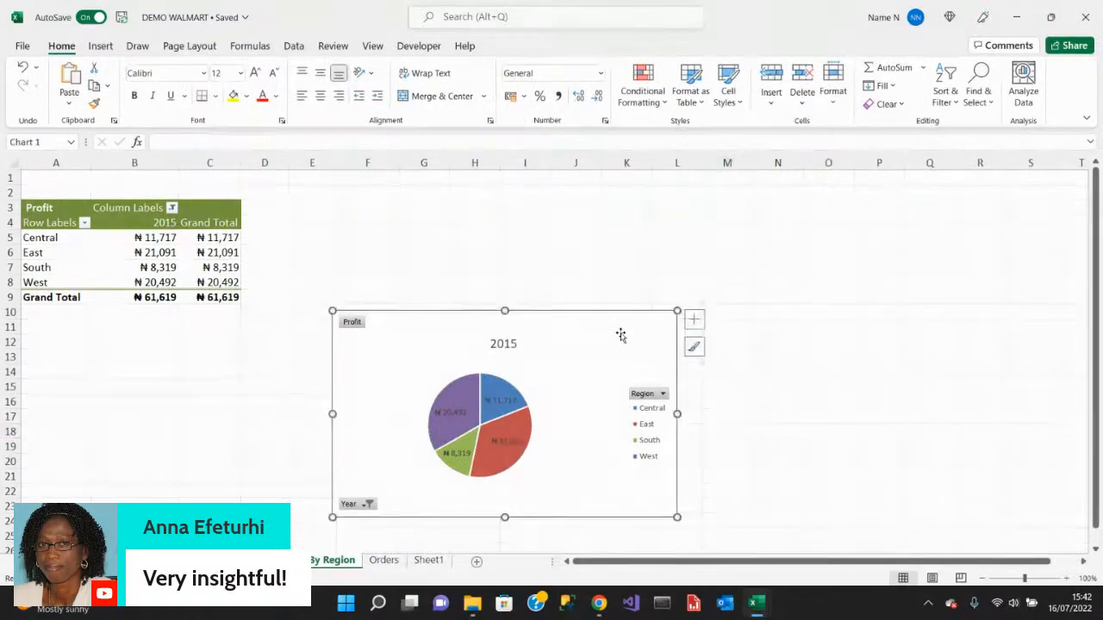
{"action": "left_click", "coordinate": [695, 323]}
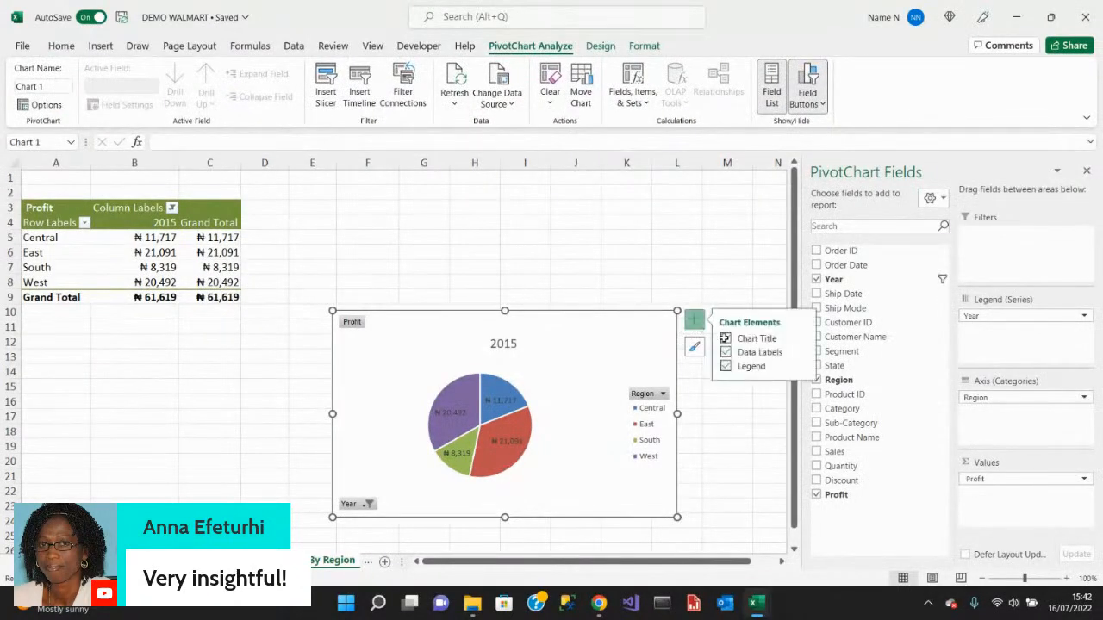
{"action": "left_click", "coordinate": [800, 353]}
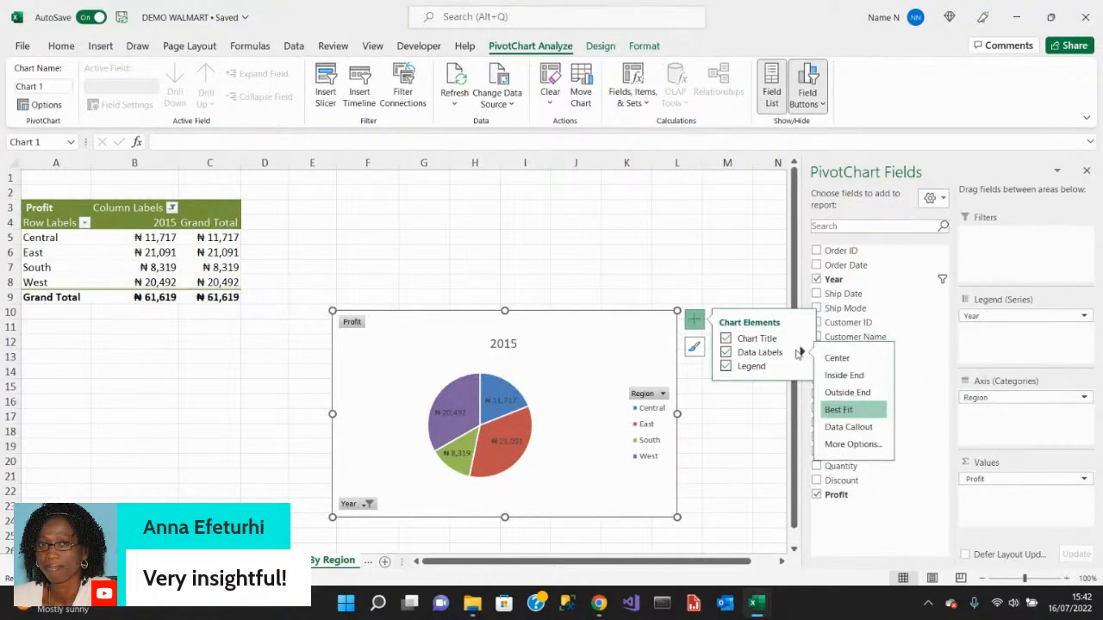
{"action": "left_click", "coordinate": [866, 444]}
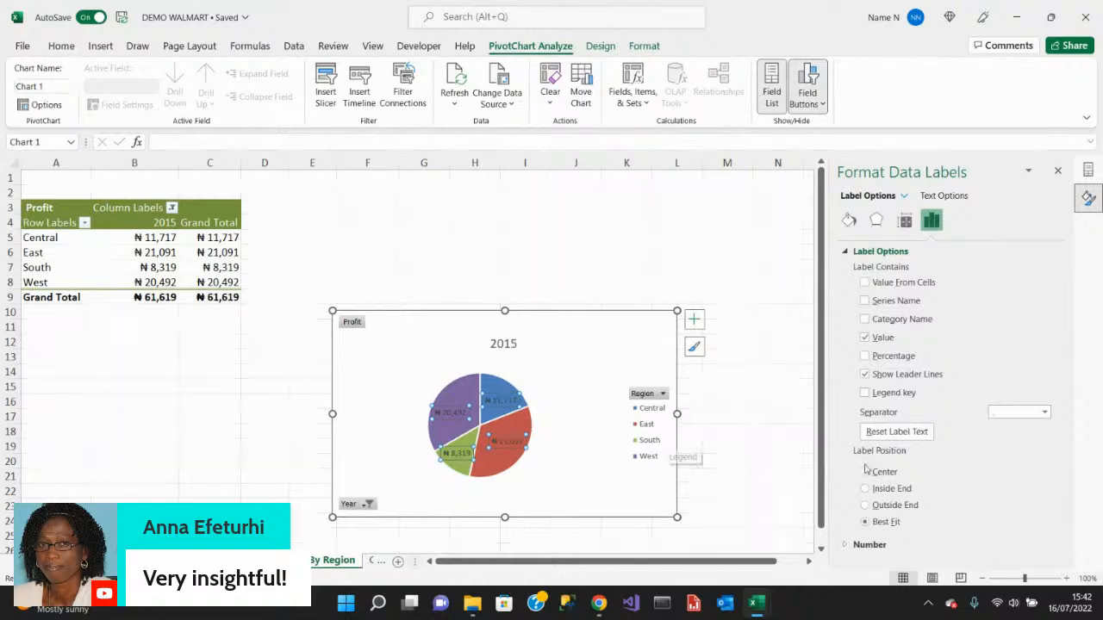
{"action": "left_click", "coordinate": [866, 339]}
{"action": "left_click", "coordinate": [865, 357]}
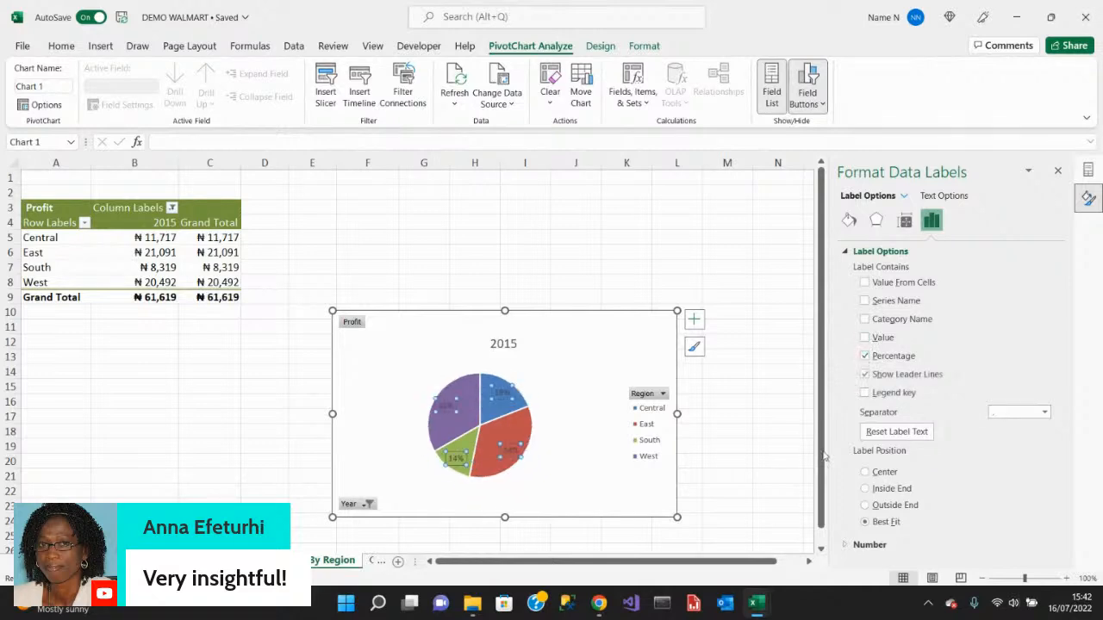
{"action": "left_click", "coordinate": [564, 498]}
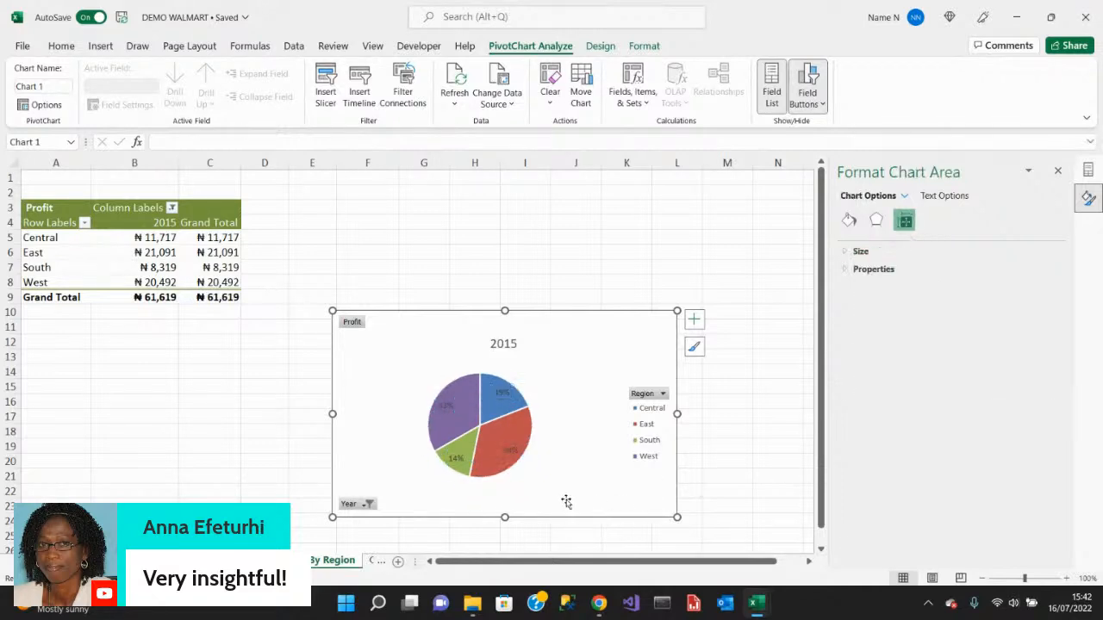
{"action": "left_click", "coordinate": [710, 450]}
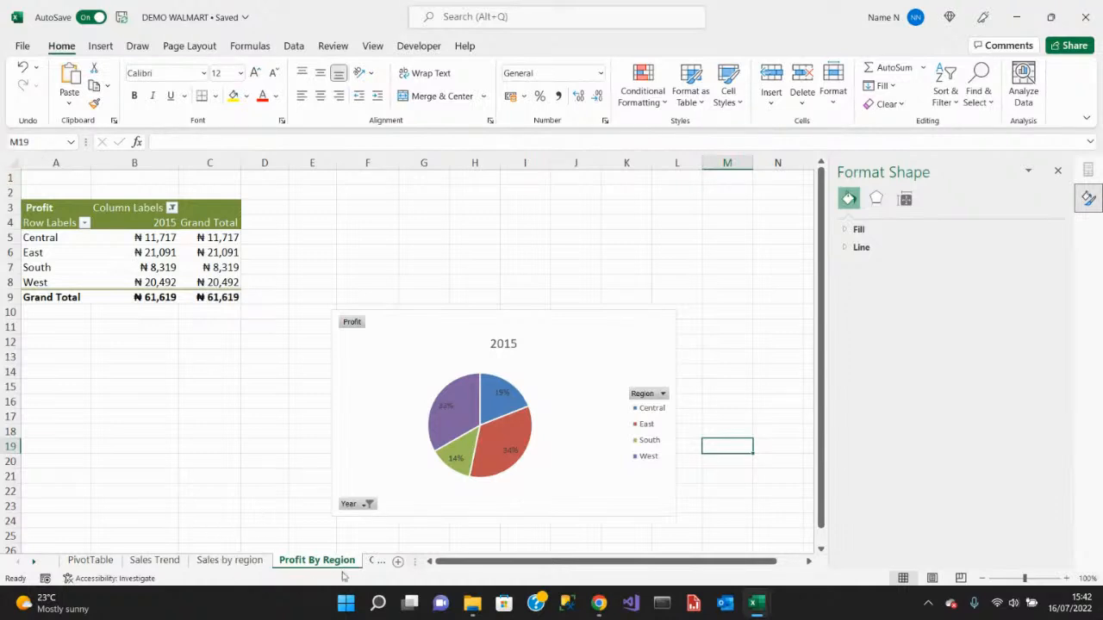
Insert a PivotTable on a new worksheet from the Orders sheet range A2:R9996.
{"action": "left_click", "coordinate": [90, 561]}
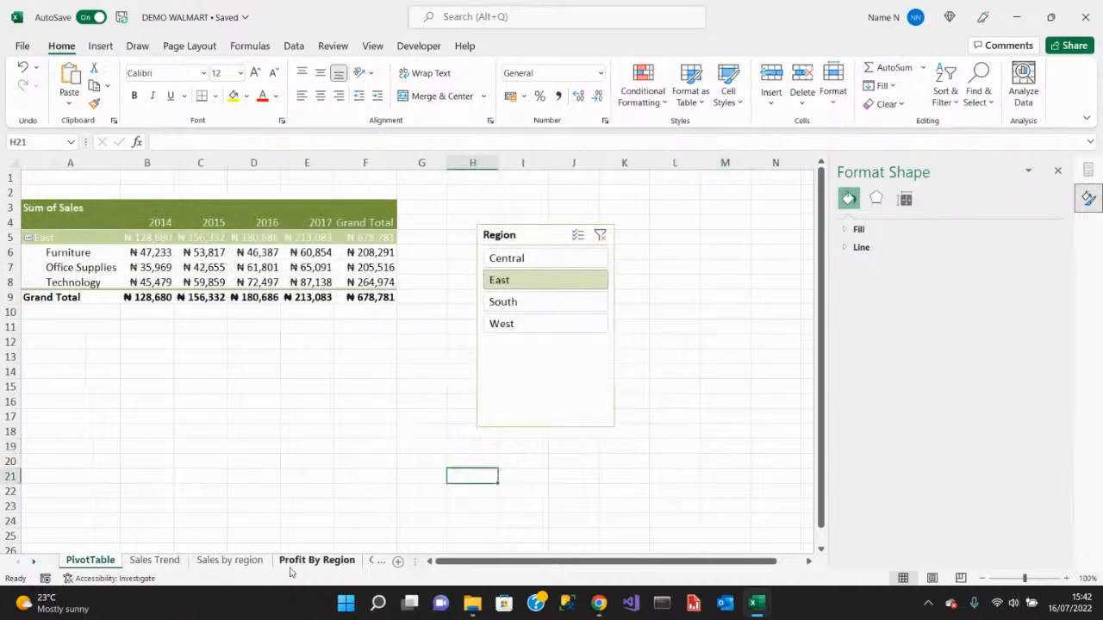
{"action": "left_click", "coordinate": [32, 562]}
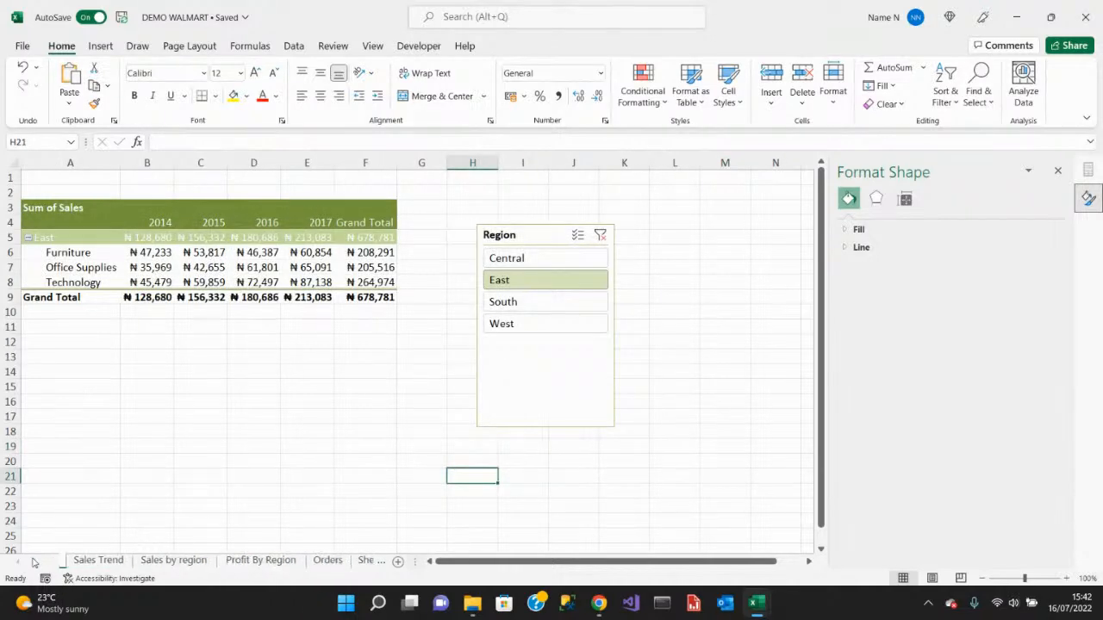
{"action": "left_click", "coordinate": [314, 561]}
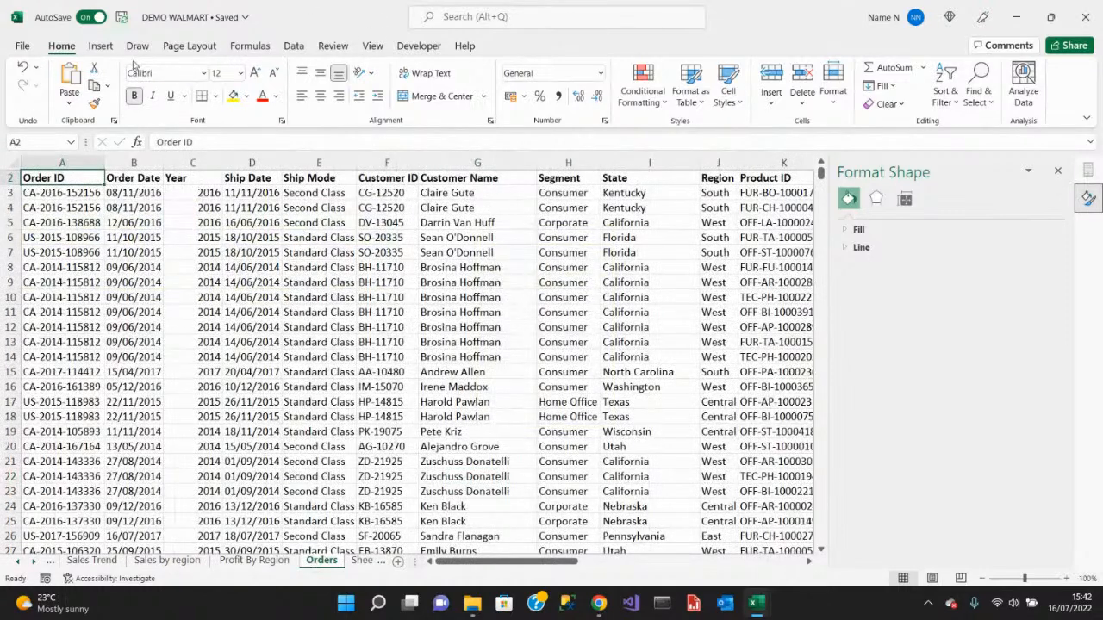
{"action": "left_click", "coordinate": [100, 46]}
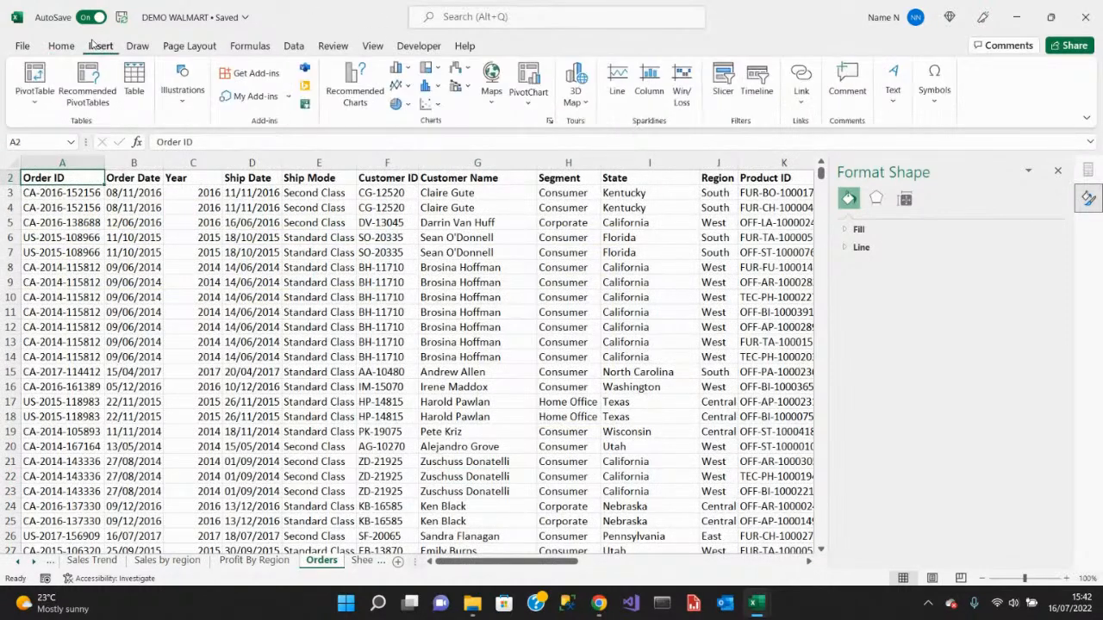
{"action": "left_click", "coordinate": [50, 108]}
{"action": "left_click", "coordinate": [74, 126]}
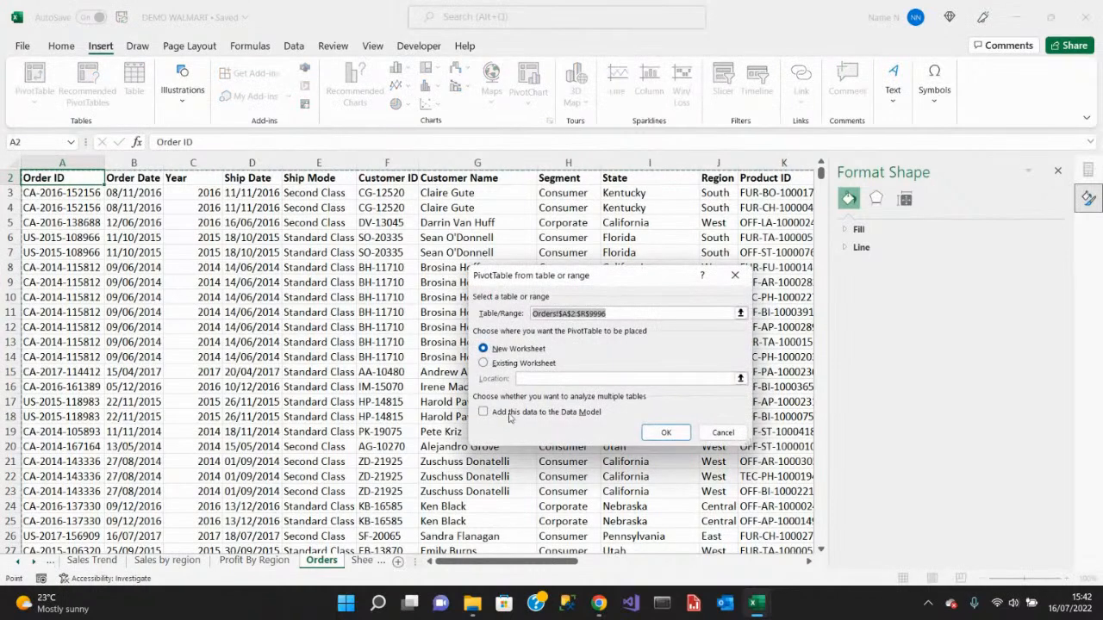
{"action": "left_click", "coordinate": [665, 432]}
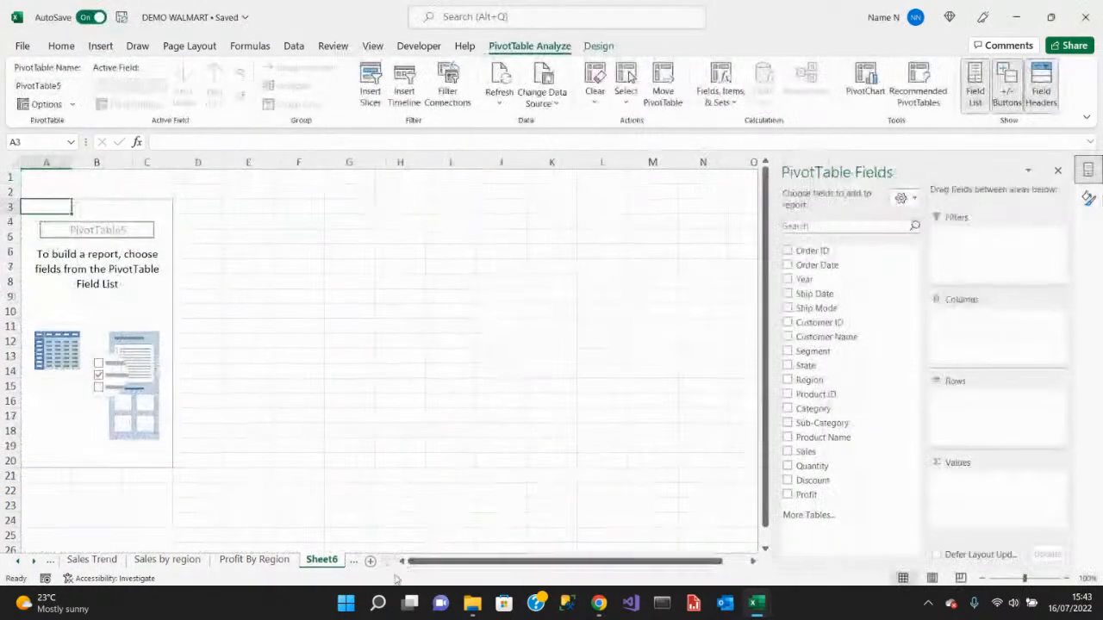
Rename the new PivotTable's worksheet as "Cost & profit Combo".
{"action": "right_click", "coordinate": [318, 561]}
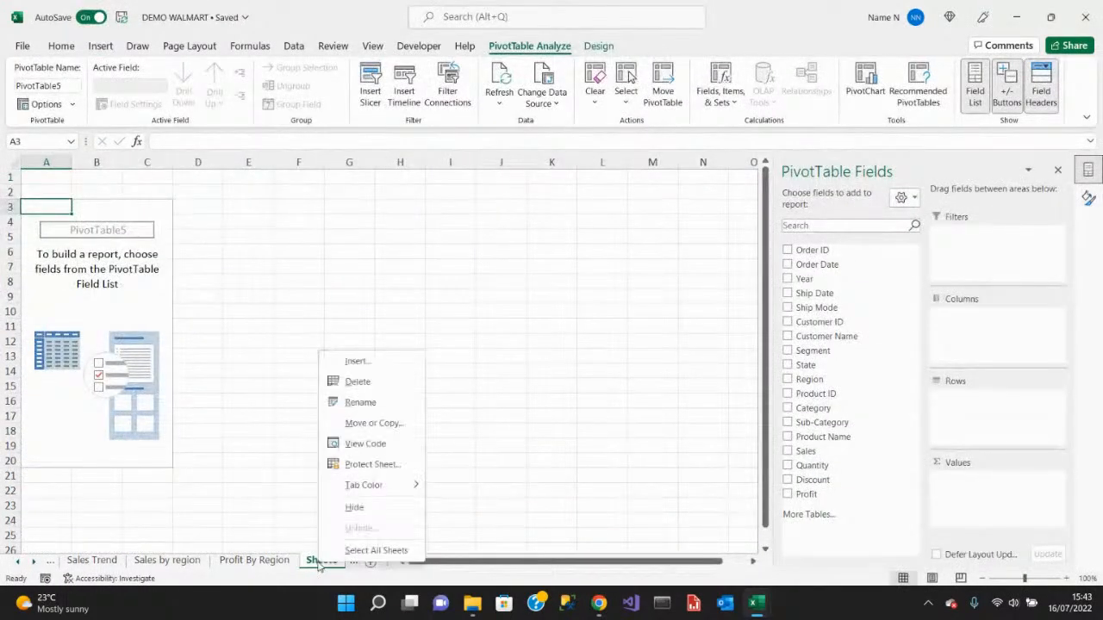
{"action": "left_click", "coordinate": [376, 404]}
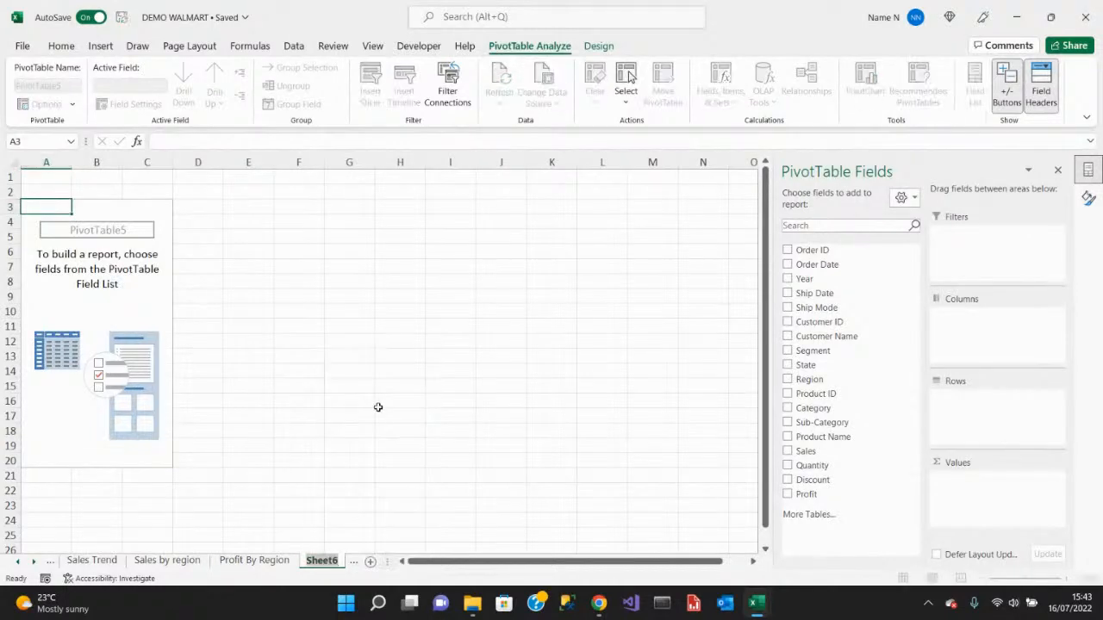
{"action": "type", "text": "Cs"}
{"action": "key", "text": "BackSpace"}
{"action": "type", "text": "ost & pro"}
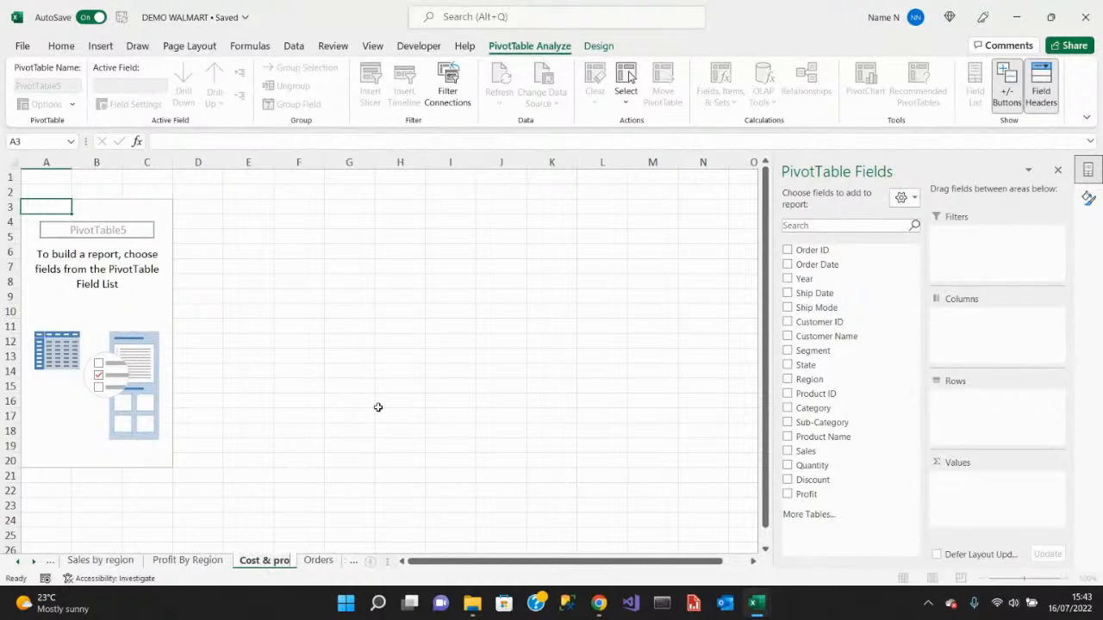
{"action": "type", "text": "fit Combo"}
{"action": "left_click", "coordinate": [363, 487]}
Lay out the empty PivotTable with Profit as the summed value and Year as the row field.
{"action": "left_click", "coordinate": [91, 287]}
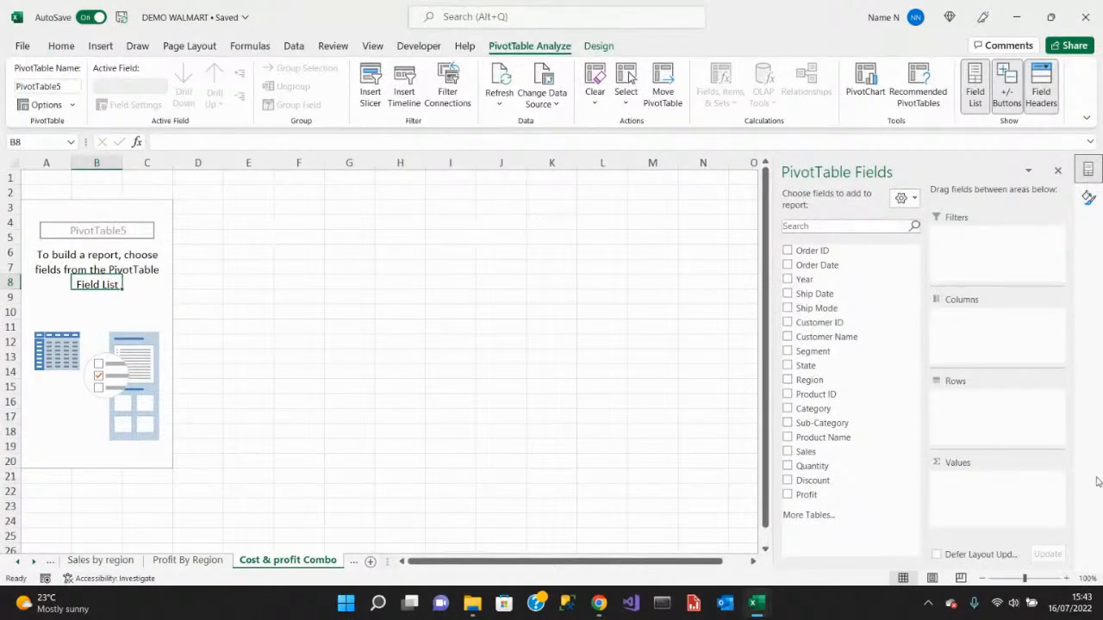
{"action": "left_click_drag", "start_coordinate": [818, 496], "coordinate": [987, 511]}
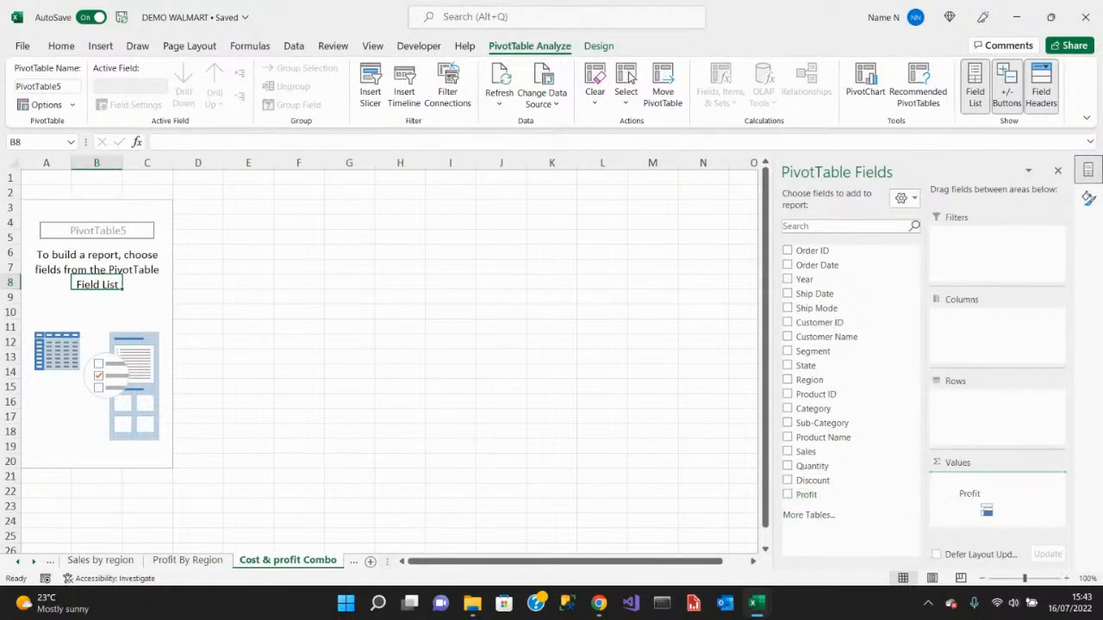
{"action": "left_click_drag", "start_coordinate": [987, 511], "coordinate": [973, 495]}
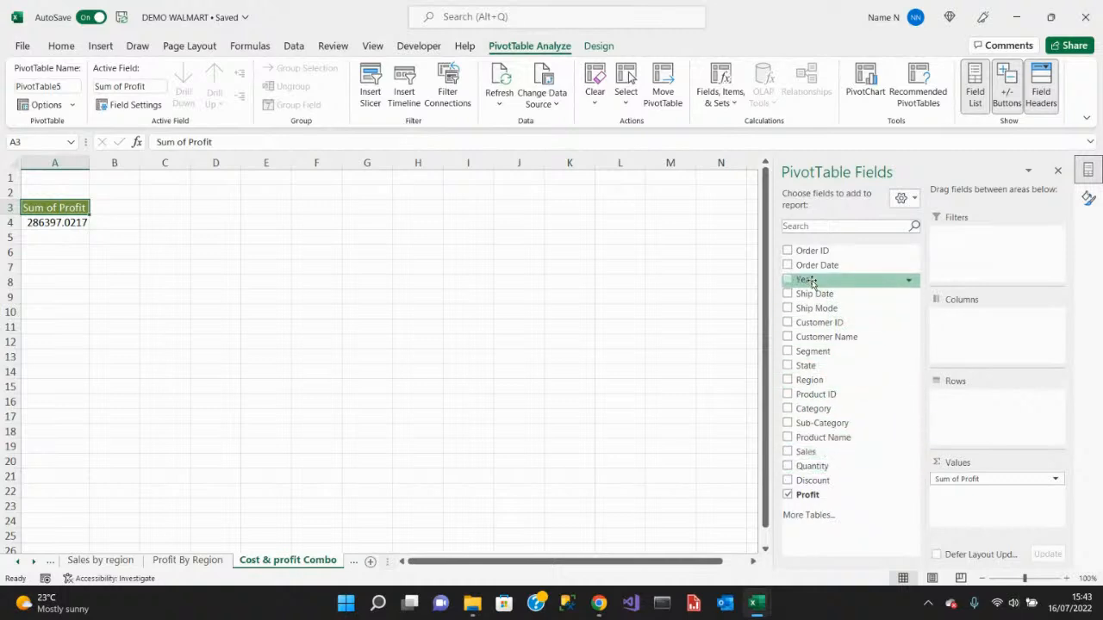
{"action": "left_click_drag", "start_coordinate": [811, 282], "coordinate": [962, 427]}
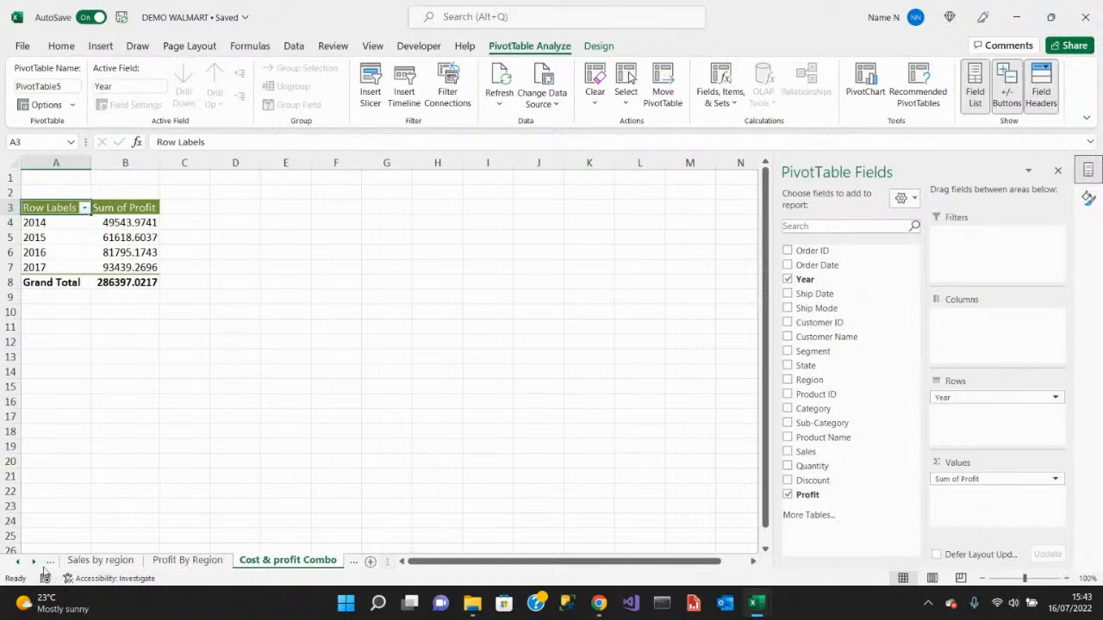
Examine the Orders sheet's columns through to Profit for available cost data, and return to the Cost & profit Combo sheet.
{"action": "left_click", "coordinate": [17, 561]}
{"action": "left_click", "coordinate": [17, 561]}
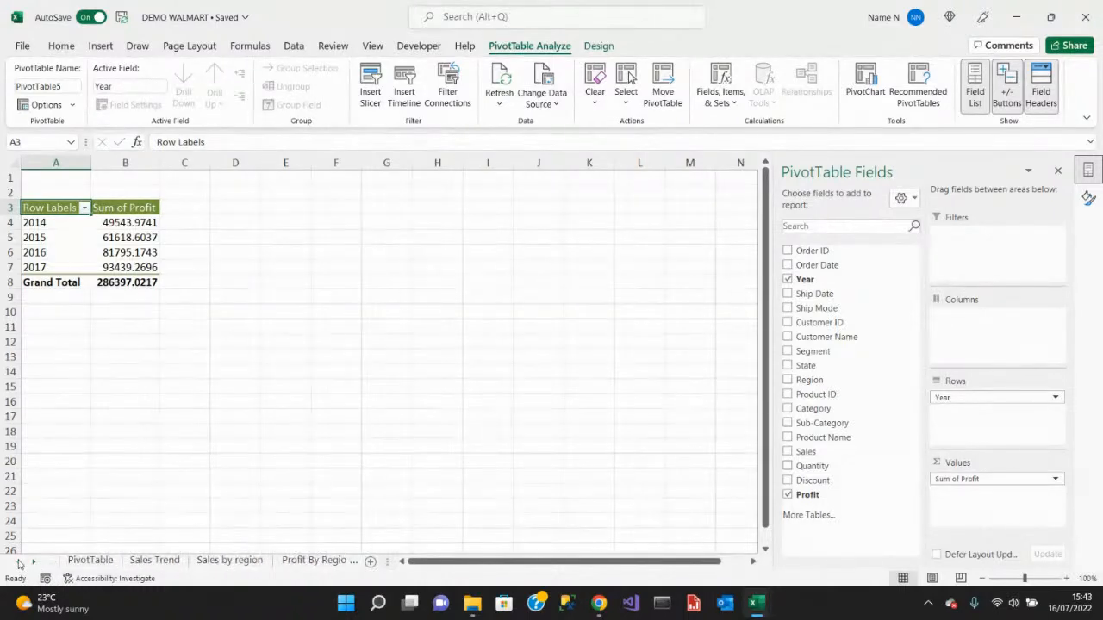
{"action": "left_click", "coordinate": [34, 562]}
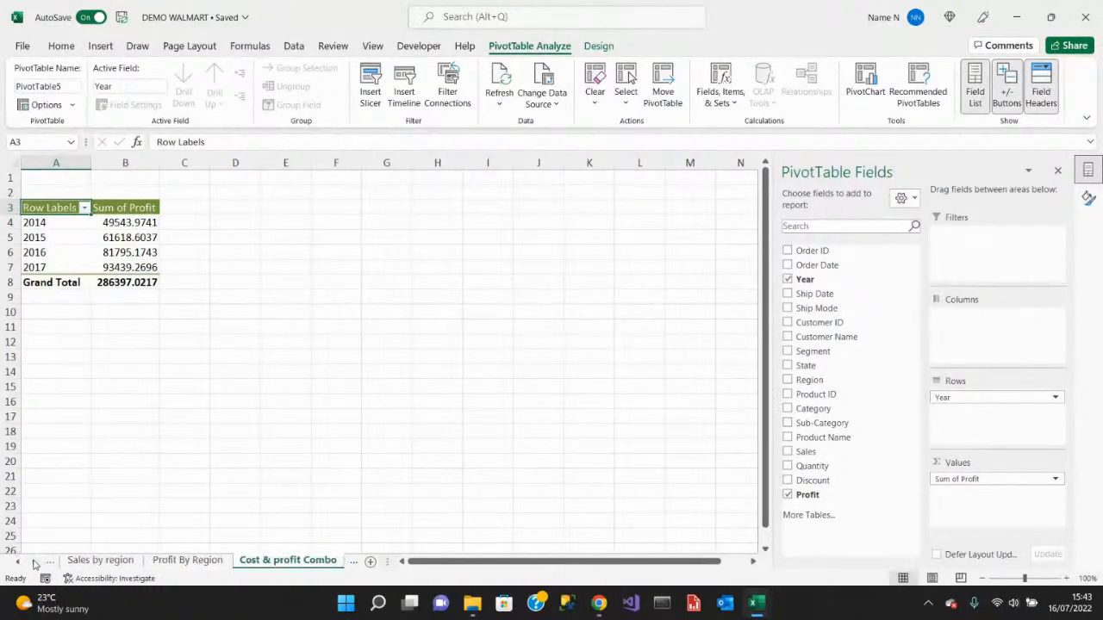
{"action": "left_click", "coordinate": [33, 562]}
{"action": "left_click", "coordinate": [285, 560]}
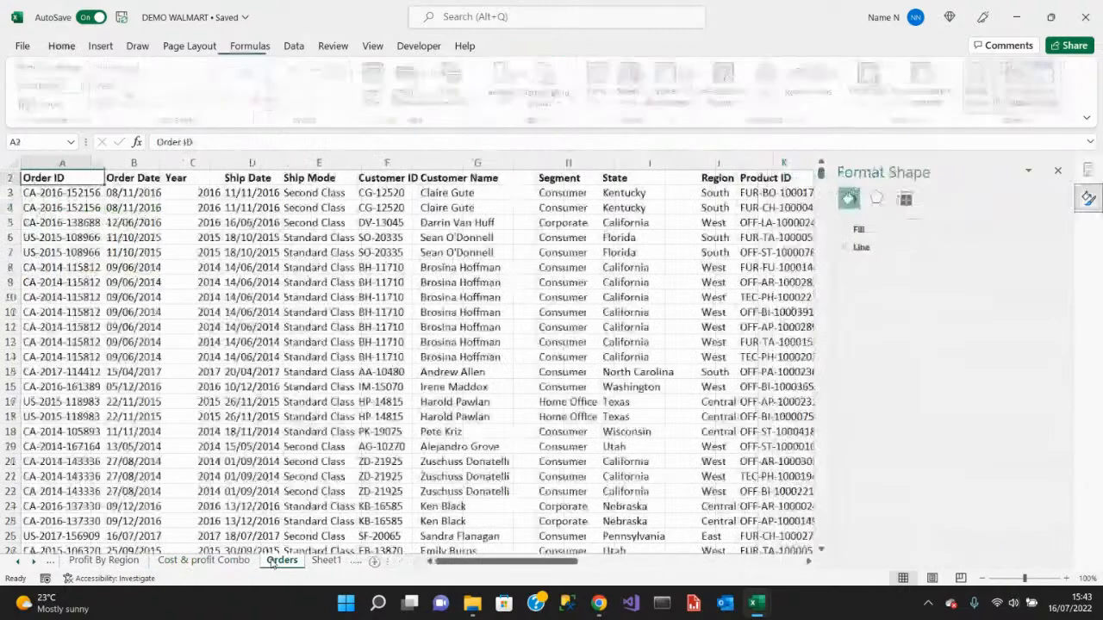
{"action": "left_click", "coordinate": [1058, 169]}
{"action": "left_click_drag", "start_coordinate": [603, 561], "coordinate": [776, 561]}
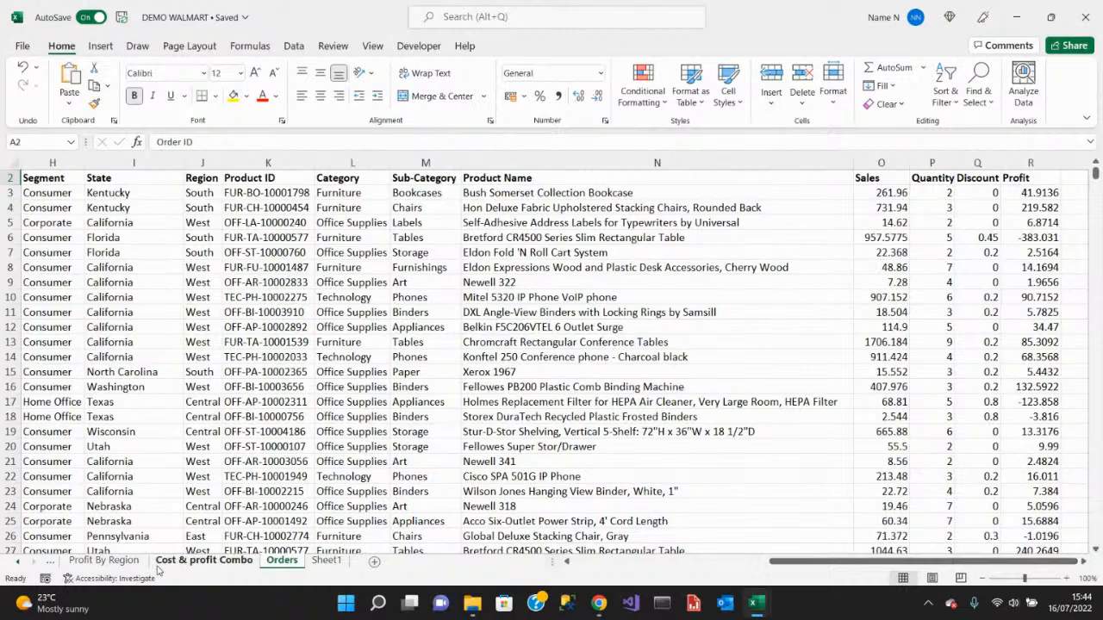
{"action": "left_click", "coordinate": [204, 560]}
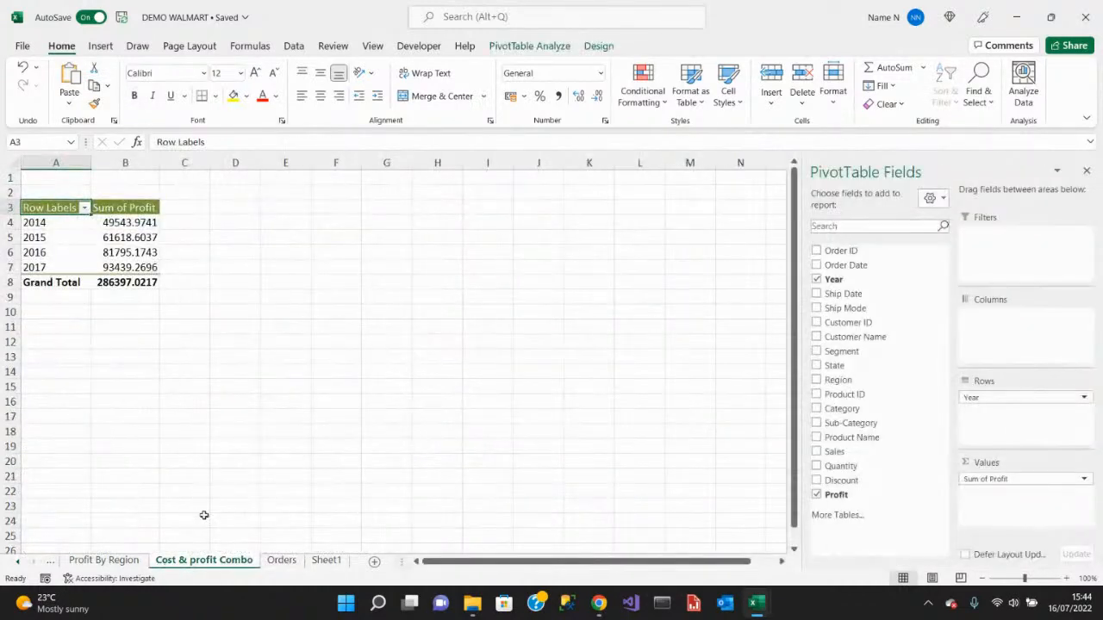
Start a new calculated field in the yearly profit PivotTable and name it Cost.
{"action": "left_click", "coordinate": [170, 215]}
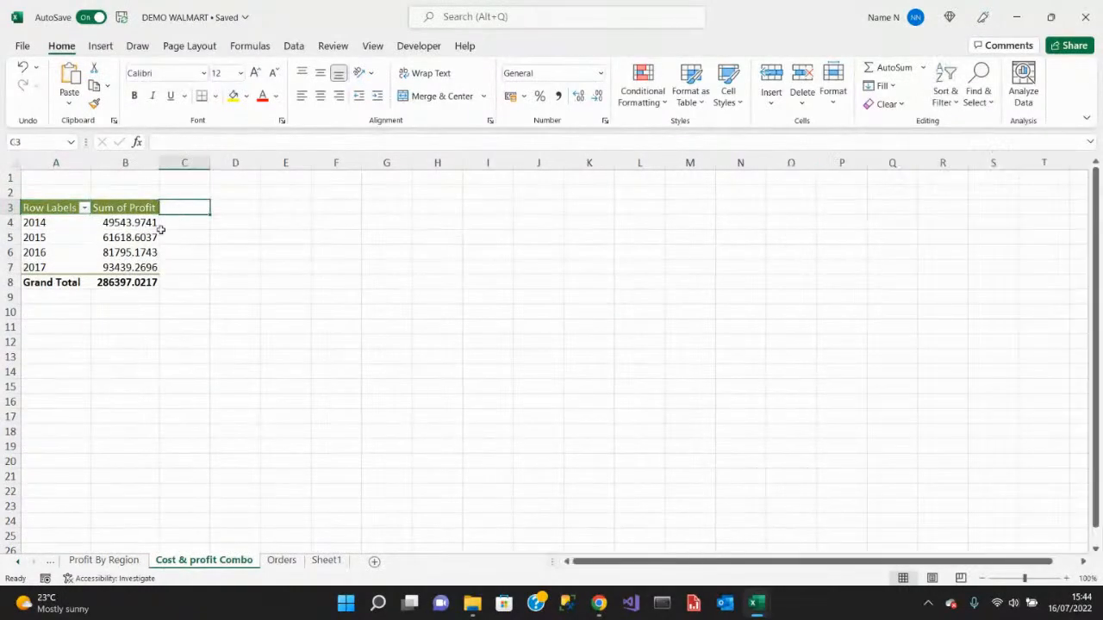
{"action": "left_click", "coordinate": [146, 239]}
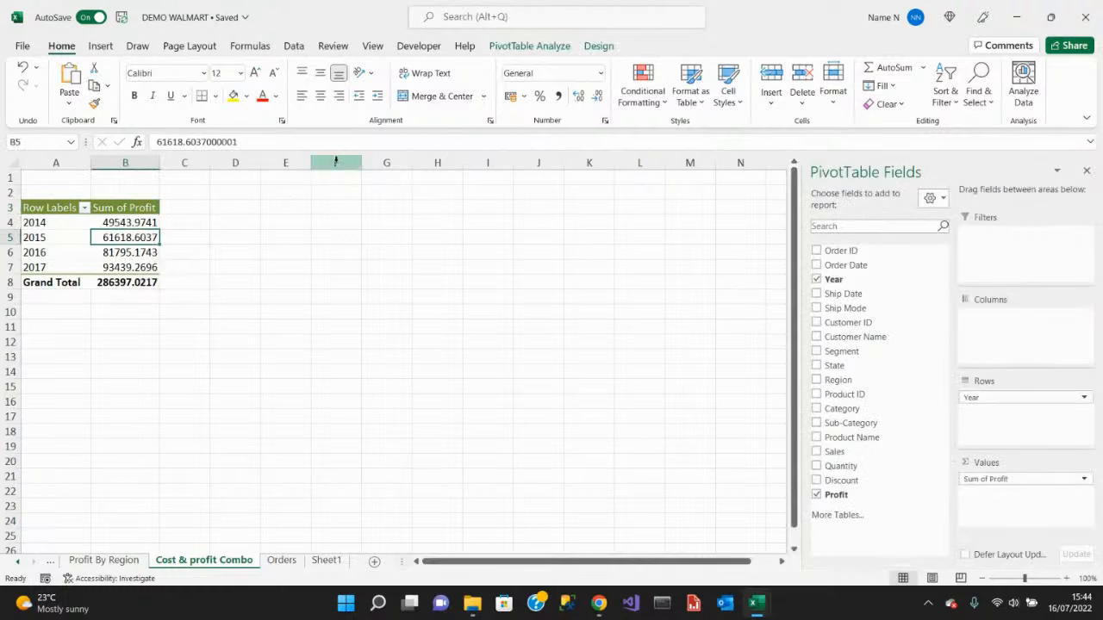
{"action": "left_click", "coordinate": [514, 48]}
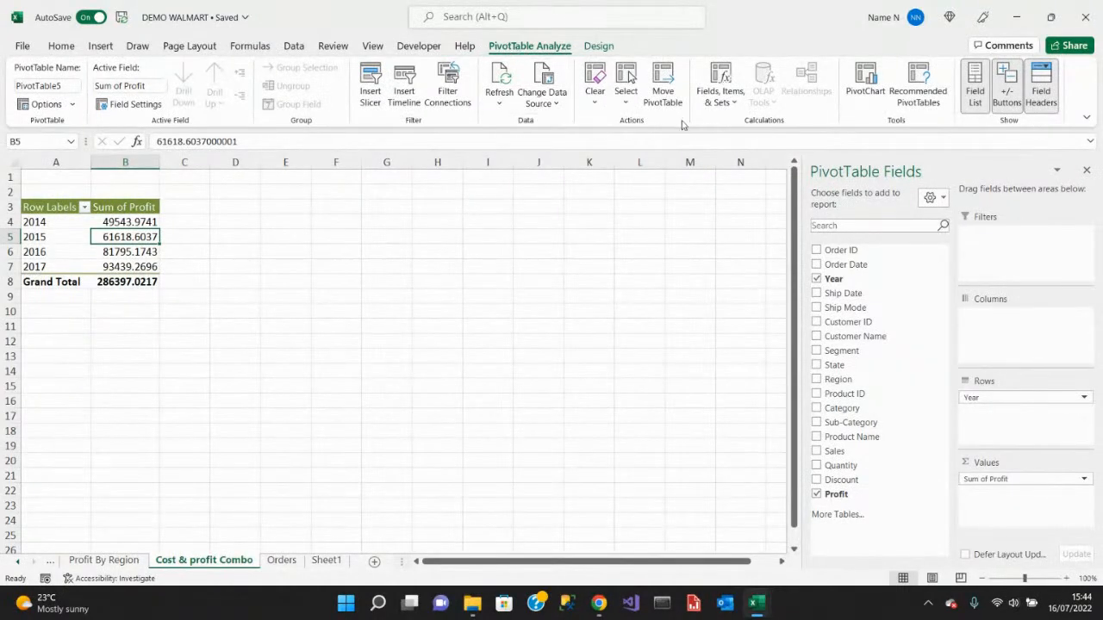
{"action": "left_click", "coordinate": [721, 93]}
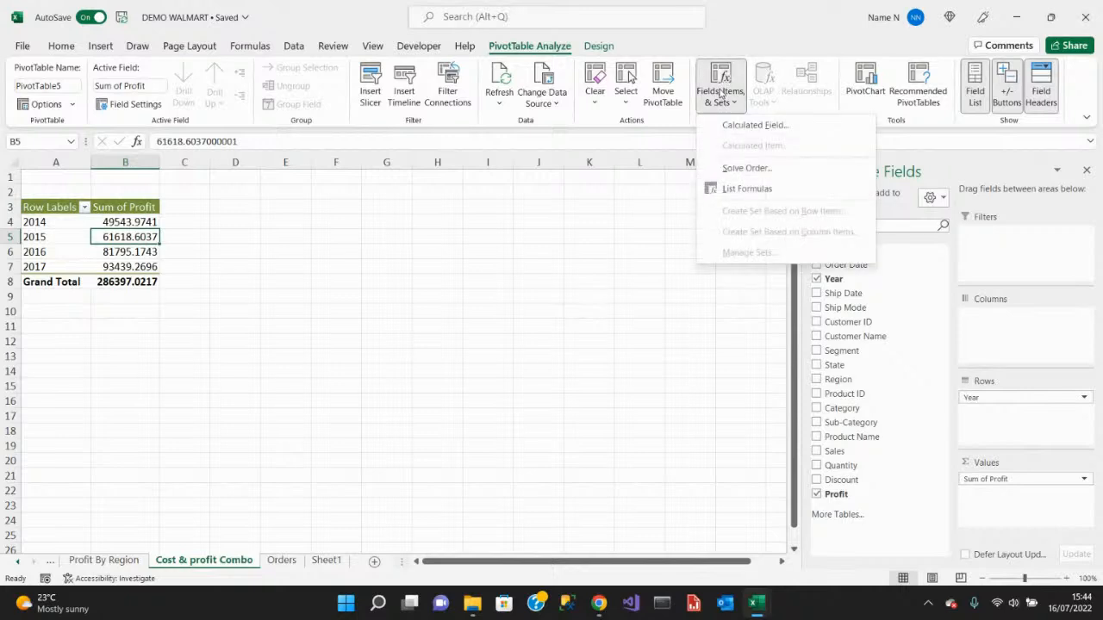
{"action": "left_click", "coordinate": [730, 127]}
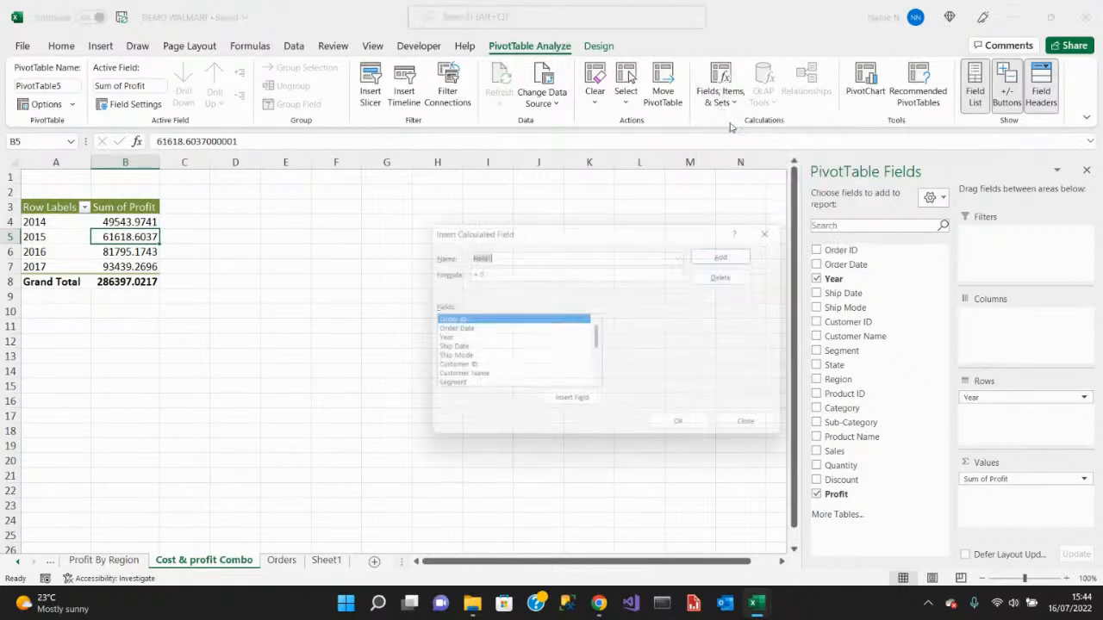
{"action": "left_click", "coordinate": [528, 256]}
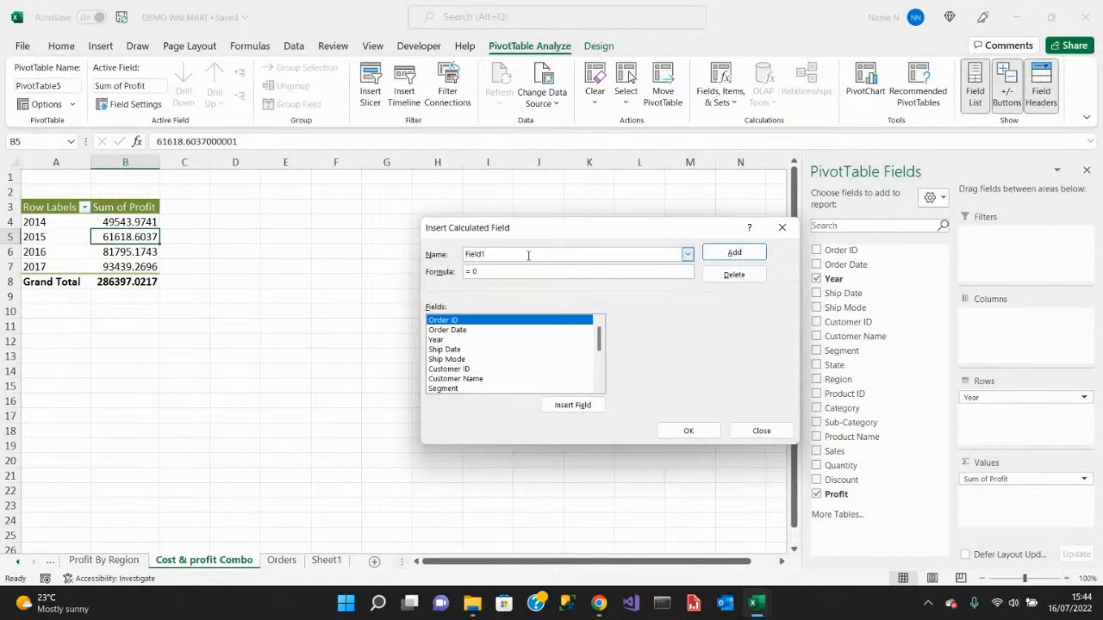
{"action": "key", "text": "BackSpace"}
{"action": "key", "text": "BackSpace"}
{"action": "key", "text": "BackSpace"}
{"action": "type", "text": "Cost"}
Define the Cost calculated field with the formula = Sales - Profit and add it to the PivotTable.
{"action": "scroll", "coordinate": [526, 357], "scroll_direction": "down", "scroll_amount": 4}
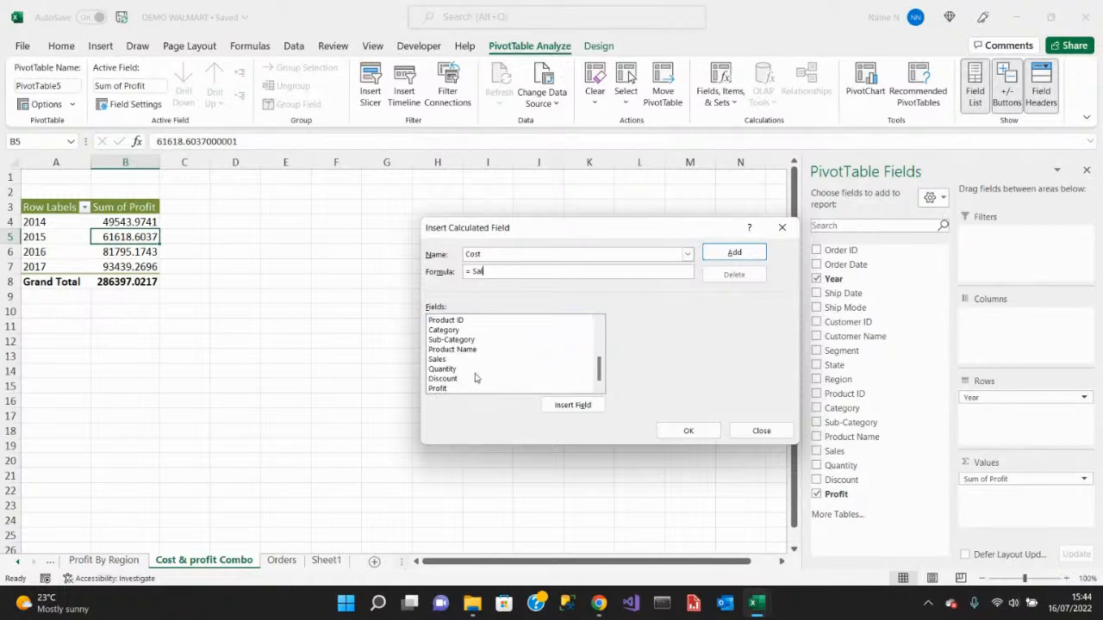
{"action": "double_click", "coordinate": [437, 360]}
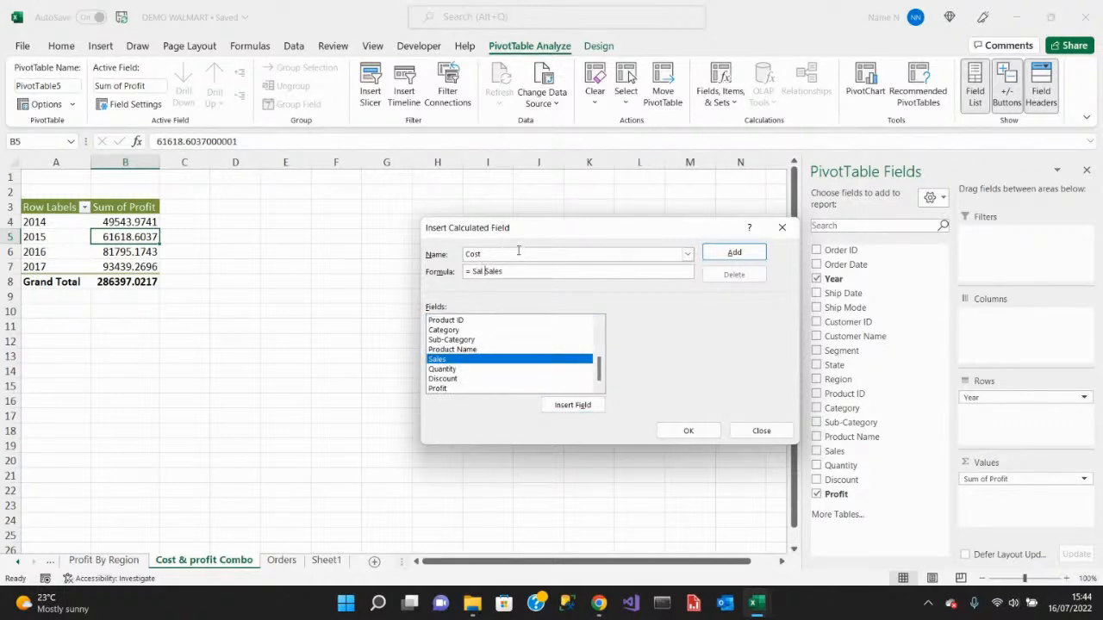
{"action": "key", "text": "BackSpace"}
{"action": "key", "text": "BackSpace"}
{"action": "key", "text": "BackSpace"}
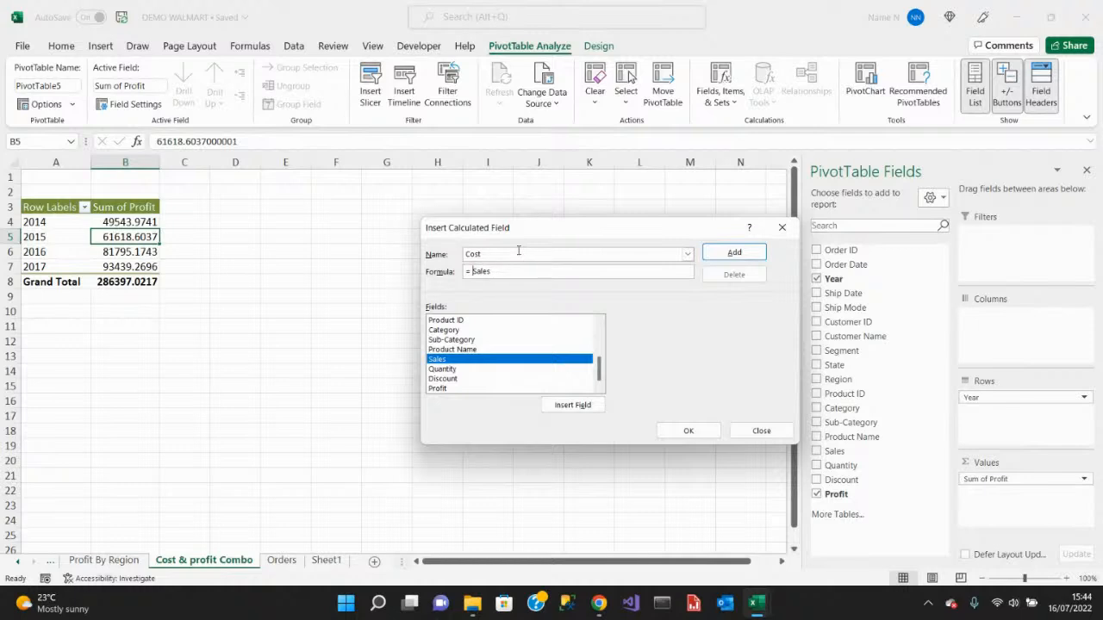
{"action": "left_click", "coordinate": [565, 405]}
{"action": "key", "text": "BackSpace"}
{"action": "key", "text": "BackSpace"}
{"action": "key", "text": "BackSpace"}
{"action": "key", "text": "BackSpace"}
{"action": "key", "text": "BackSpace"}
{"action": "key", "text": "BackSpace"}
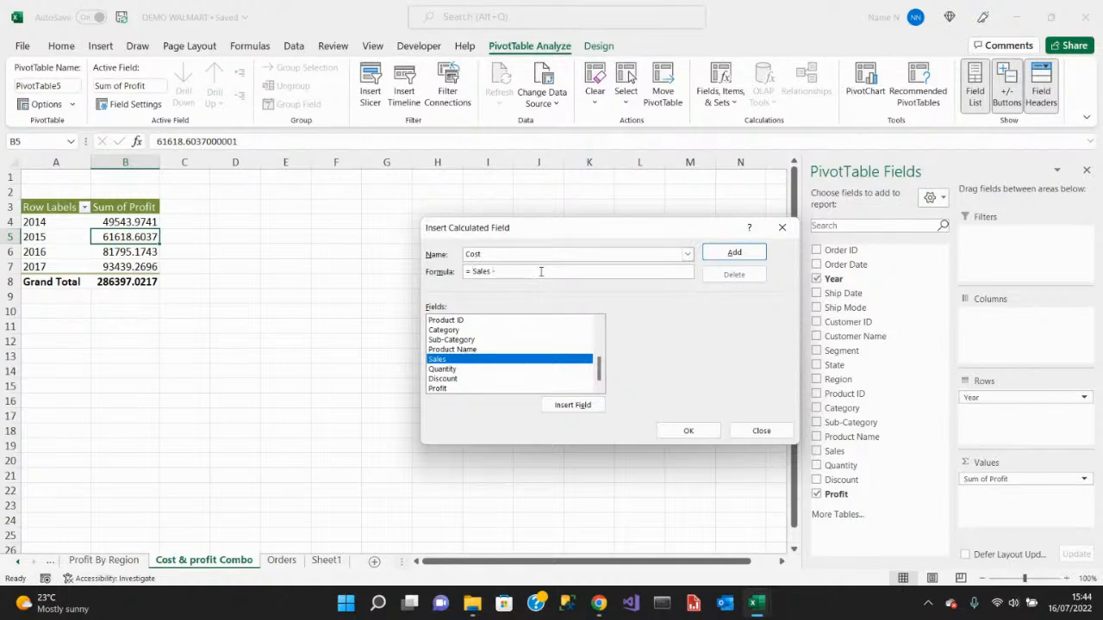
{"action": "left_click", "coordinate": [438, 392]}
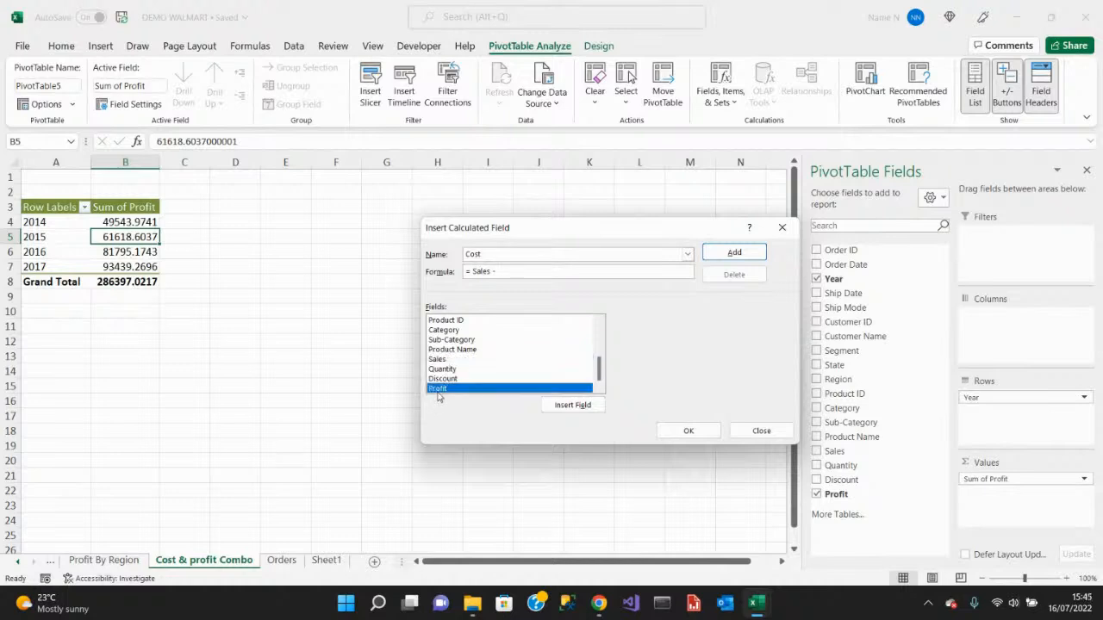
{"action": "left_click", "coordinate": [559, 406]}
{"action": "left_click", "coordinate": [733, 252]}
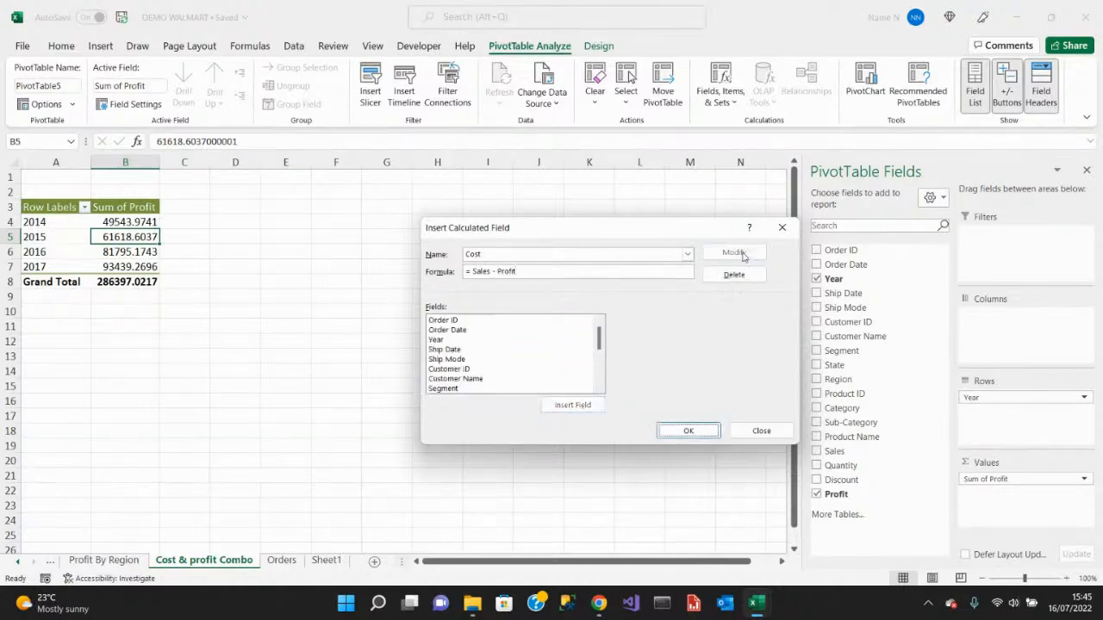
{"action": "left_click", "coordinate": [689, 431]}
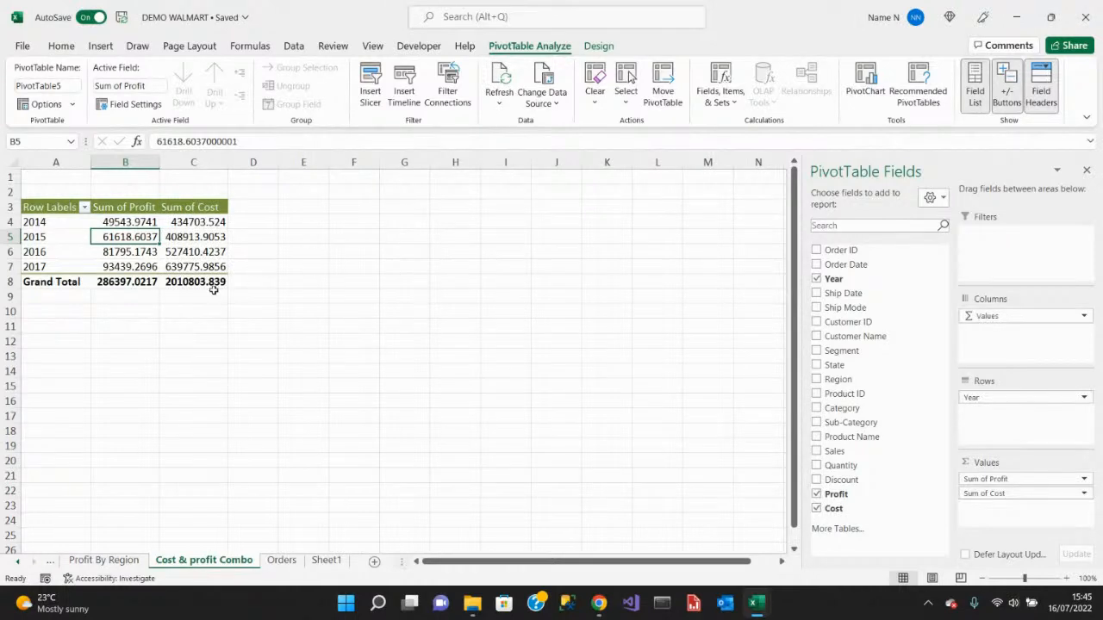
Shorten the PivotTable's "Sum of Profit" header in B3 to "Profit", keeping a leading space.
{"action": "left_click", "coordinate": [98, 208]}
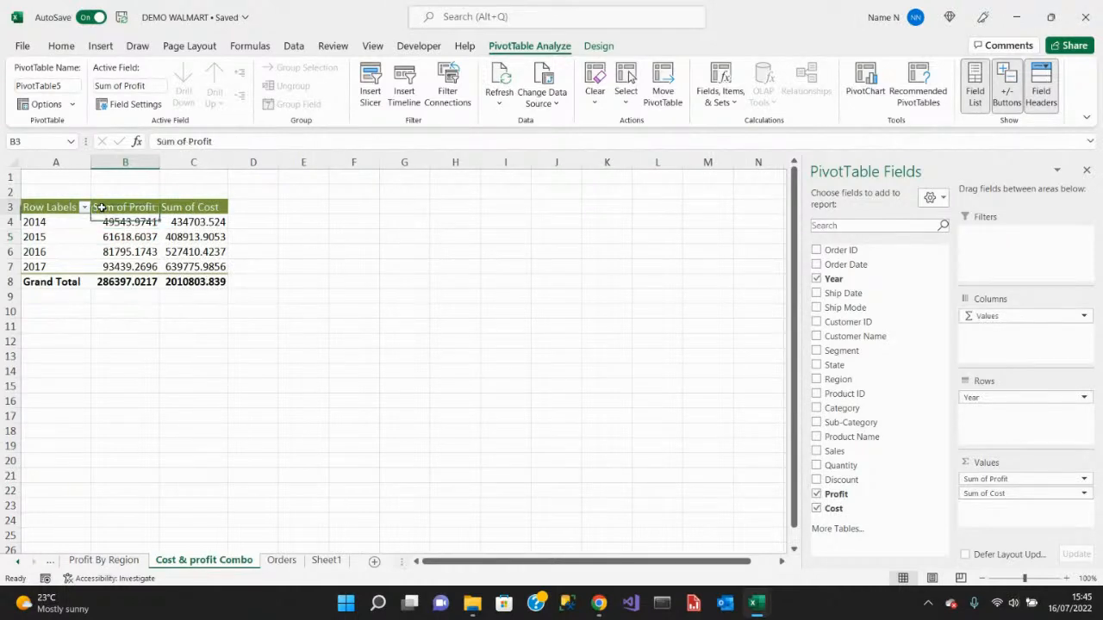
{"action": "left_click", "coordinate": [185, 143]}
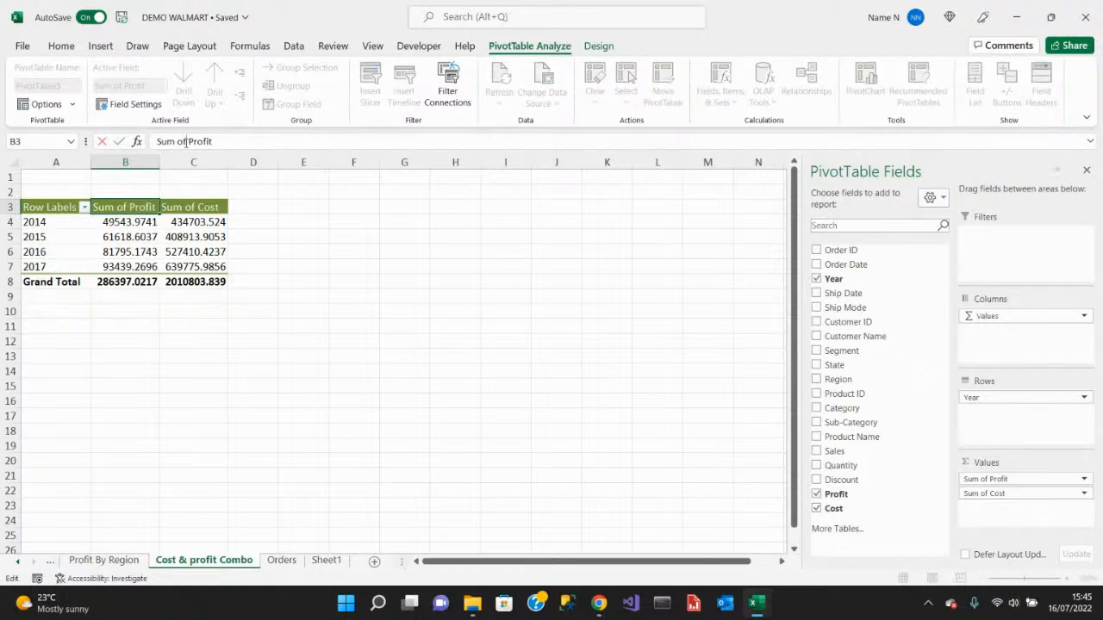
{"action": "key", "text": "BackSpace"}
{"action": "key", "text": "BackSpace"}
{"action": "key", "text": "BackSpace"}
{"action": "key", "text": "BackSpace"}
{"action": "key", "text": "BackSpace"}
{"action": "key", "text": "BackSpace"}
{"action": "key", "text": "BackSpace"}
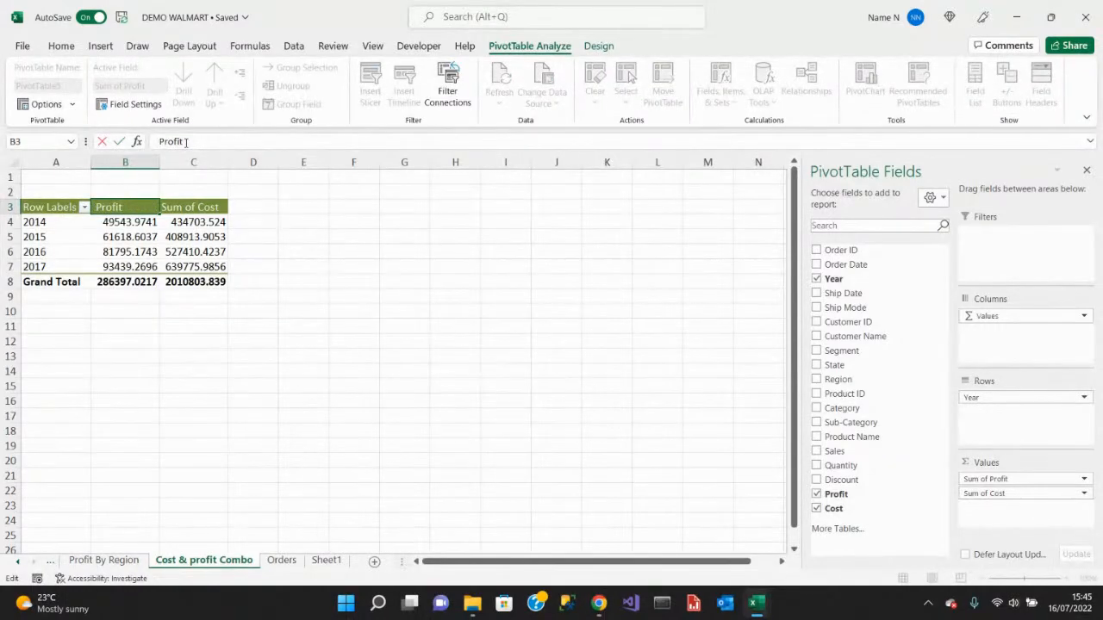
{"action": "left_click", "coordinate": [198, 384]}
Shorten the PivotTable's "Sum of Cost" header in C3 to "Cost" preceded by blank space.
{"action": "left_click", "coordinate": [188, 218]}
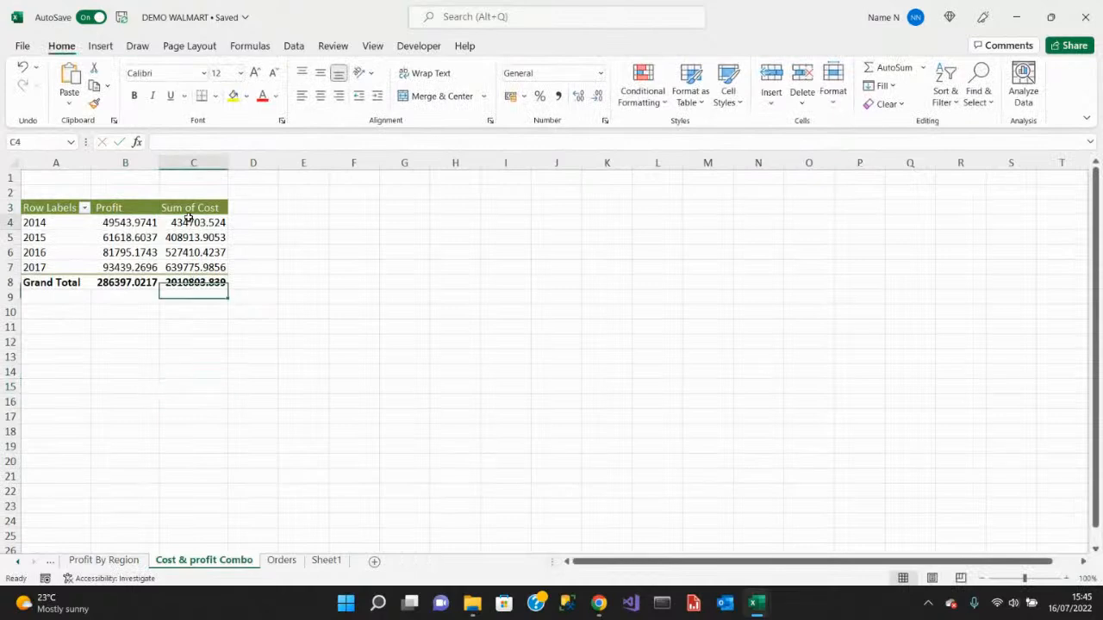
{"action": "left_click", "coordinate": [187, 207]}
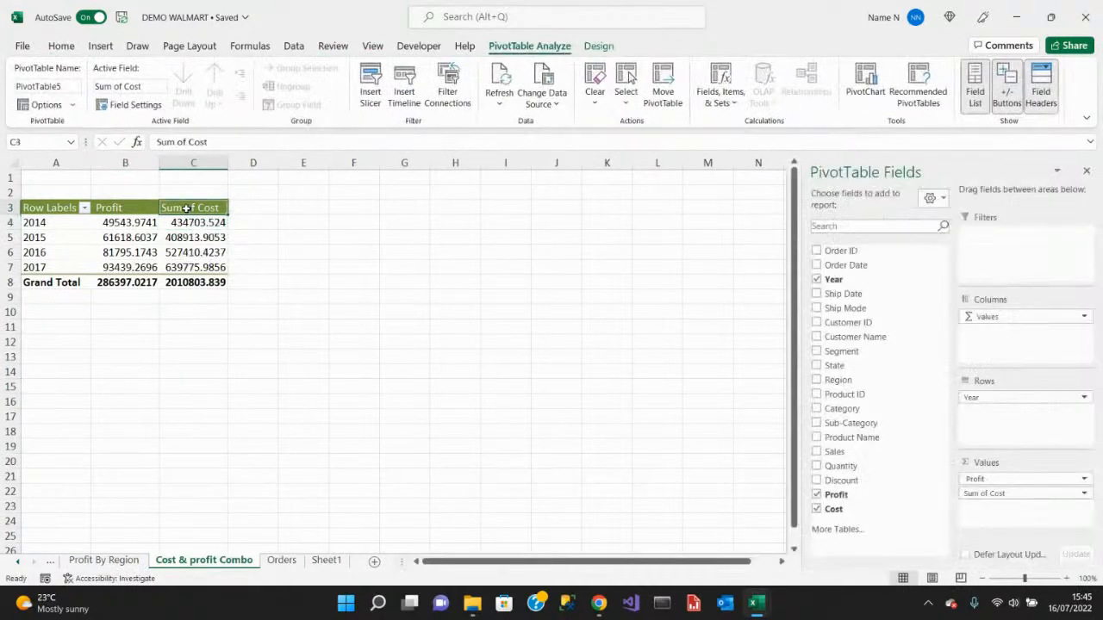
{"action": "left_click", "coordinate": [187, 143]}
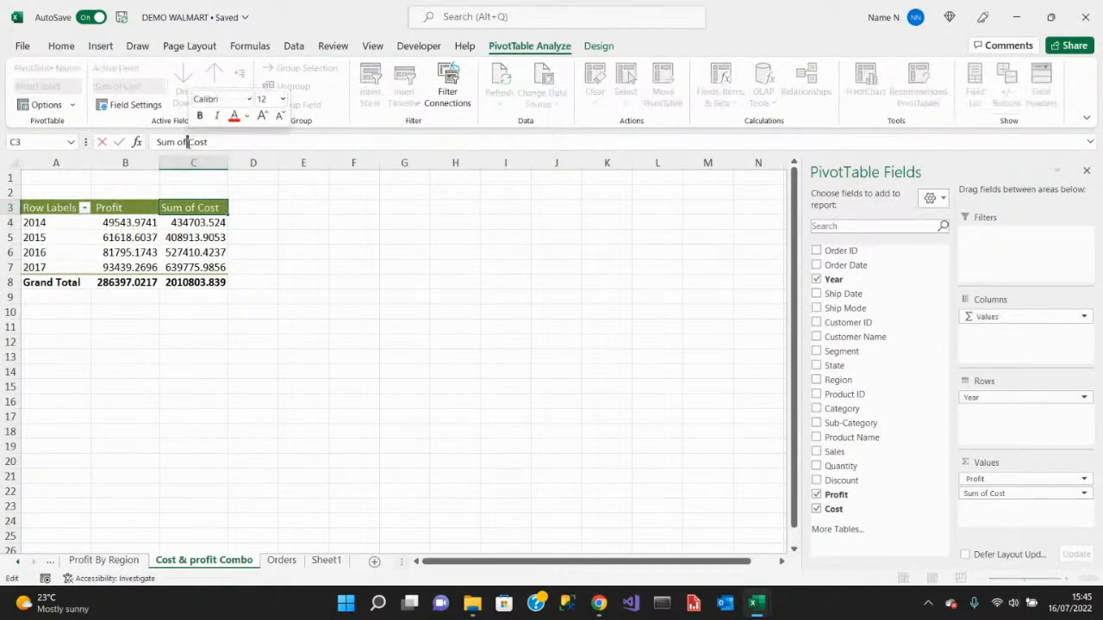
{"action": "key", "text": "BackSpace"}
{"action": "key", "text": "BackSpace"}
{"action": "key", "text": "BackSpace"}
{"action": "key", "text": "BackSpace"}
{"action": "key", "text": "BackSpace"}
{"action": "key", "text": "BackSpace"}
{"action": "key", "text": "BackSpace"}
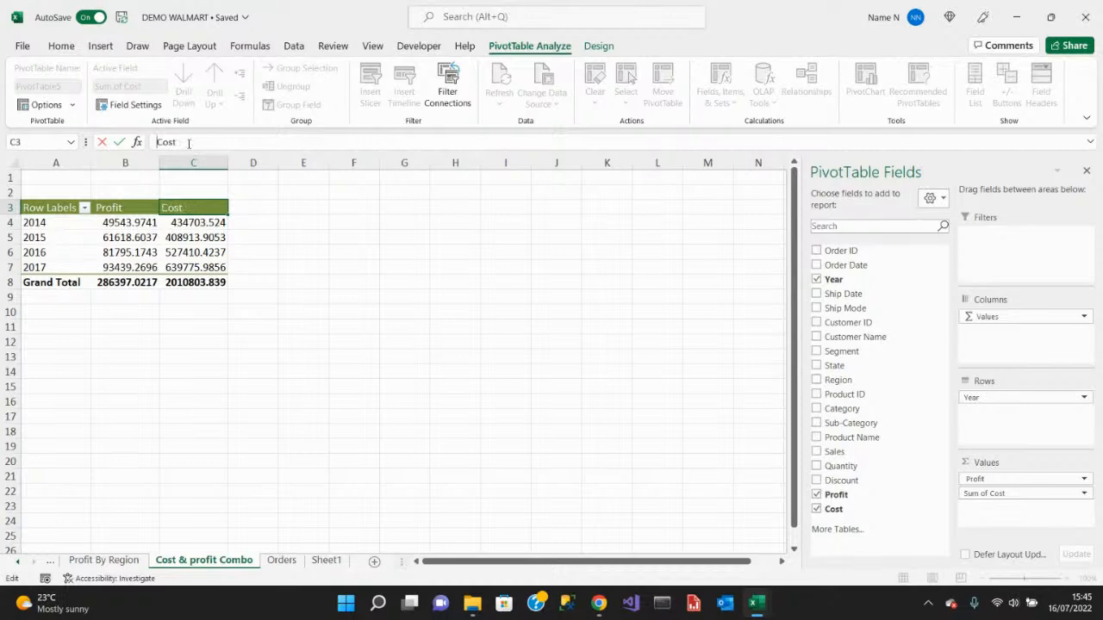
{"action": "left_click", "coordinate": [201, 373]}
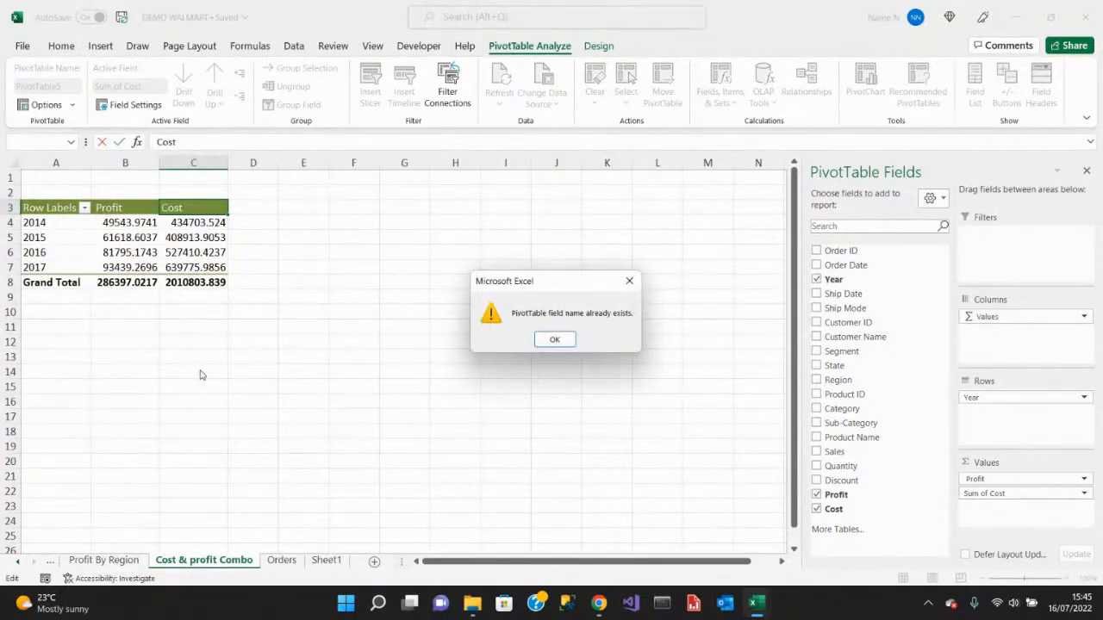
{"action": "left_click", "coordinate": [559, 339]}
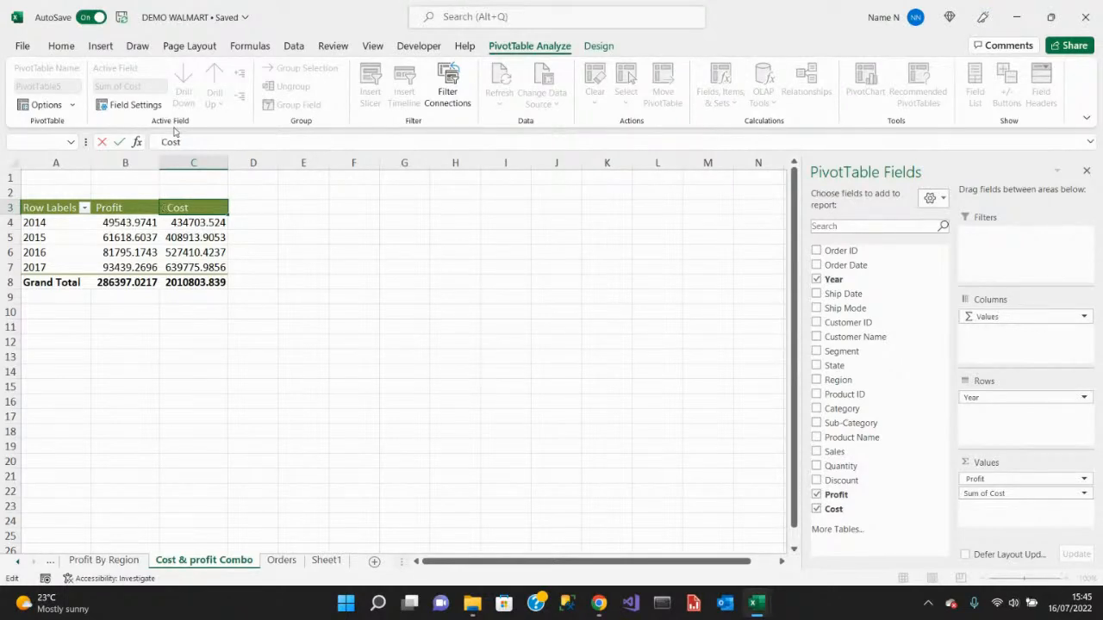
{"action": "left_click", "coordinate": [308, 315]}
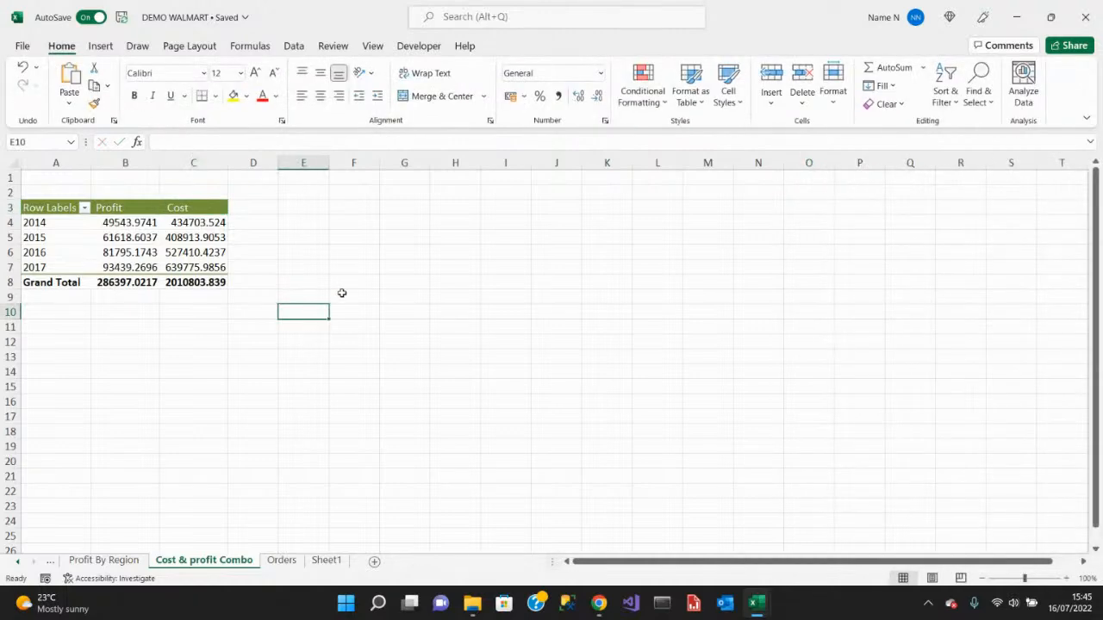
Start formatting the yearly PivotTable's Profit values as Currency with 0 decimal places.
{"action": "left_click", "coordinate": [138, 222]}
{"action": "right_click", "coordinate": [131, 226]}
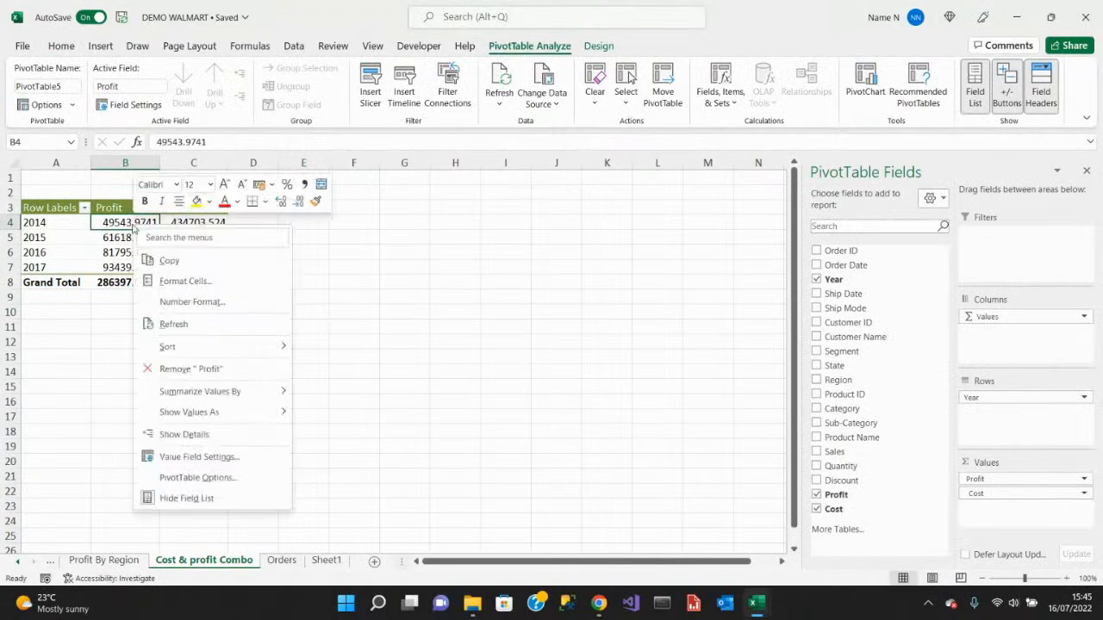
{"action": "left_click", "coordinate": [205, 460]}
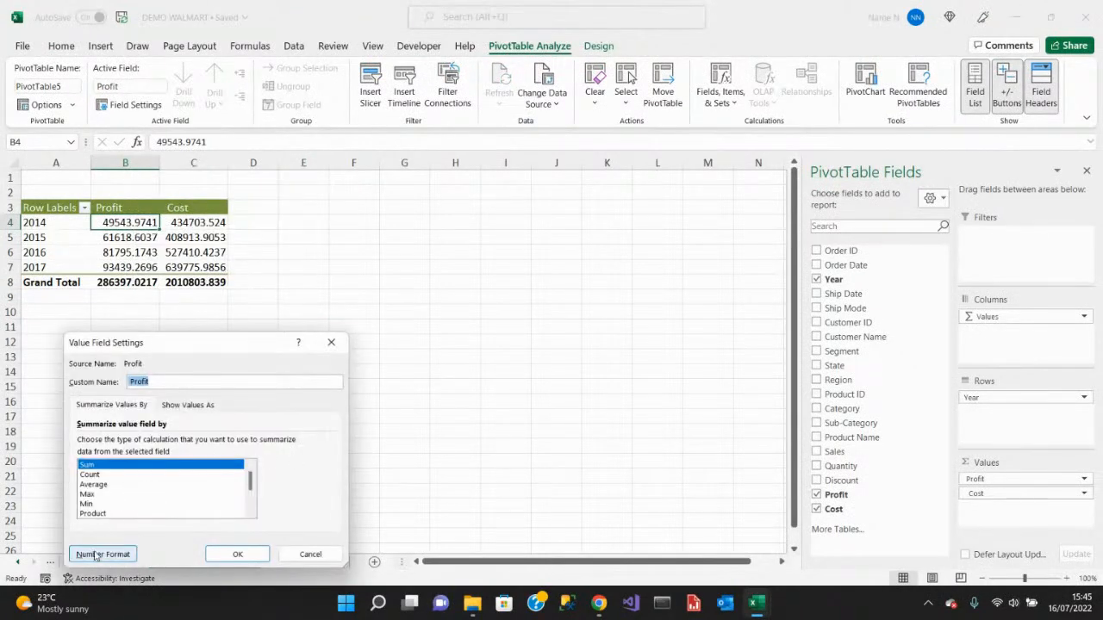
{"action": "left_click", "coordinate": [103, 554]}
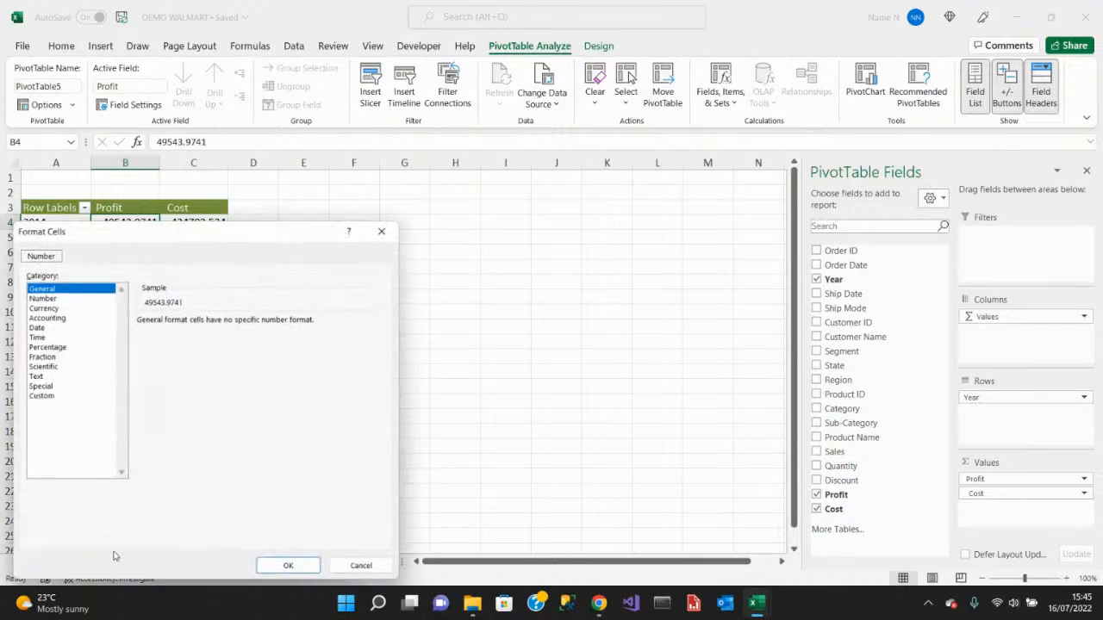
{"action": "left_click", "coordinate": [62, 309]}
{"action": "left_click", "coordinate": [238, 325]}
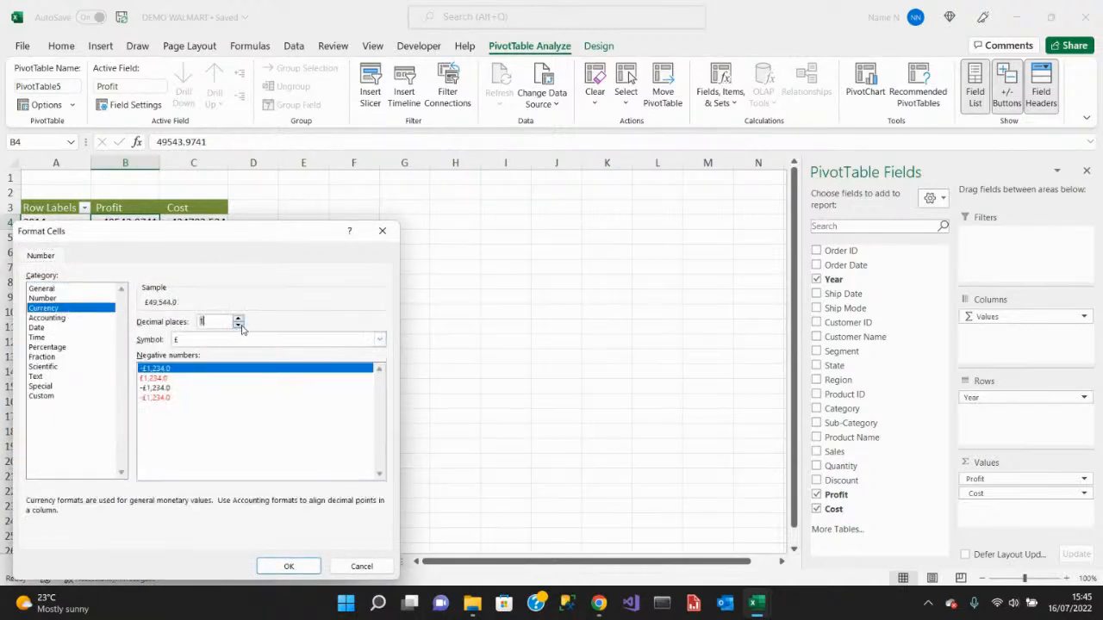
Choose the ₦ Edo currency symbol for the Profit field and apply the number format.
{"action": "left_click", "coordinate": [379, 340]}
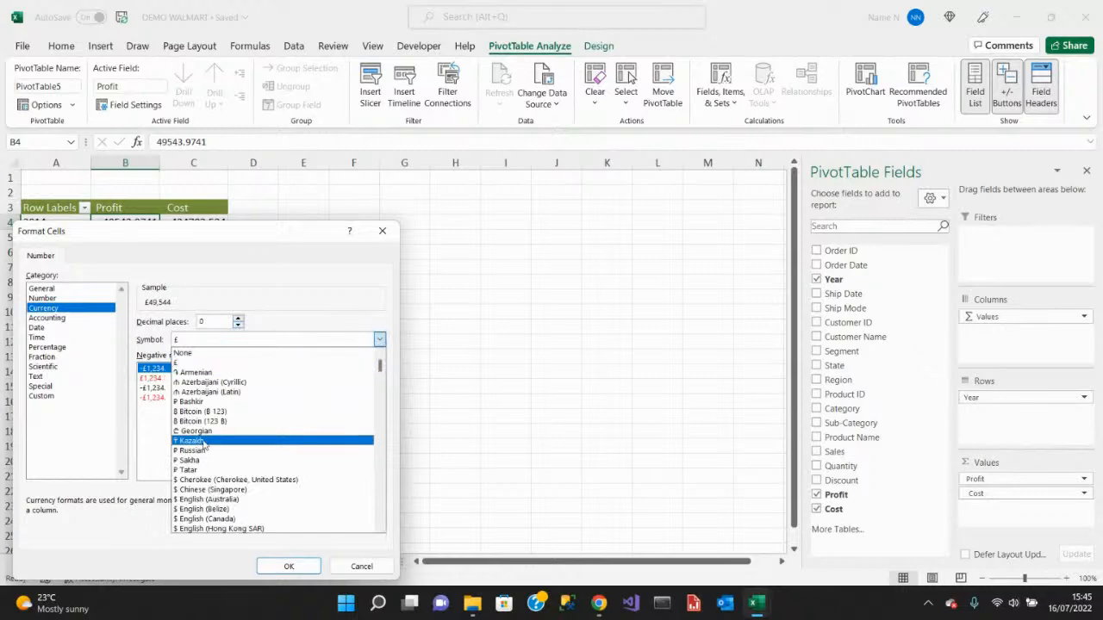
{"action": "scroll", "coordinate": [194, 484], "scroll_direction": "down", "scroll_amount": 10}
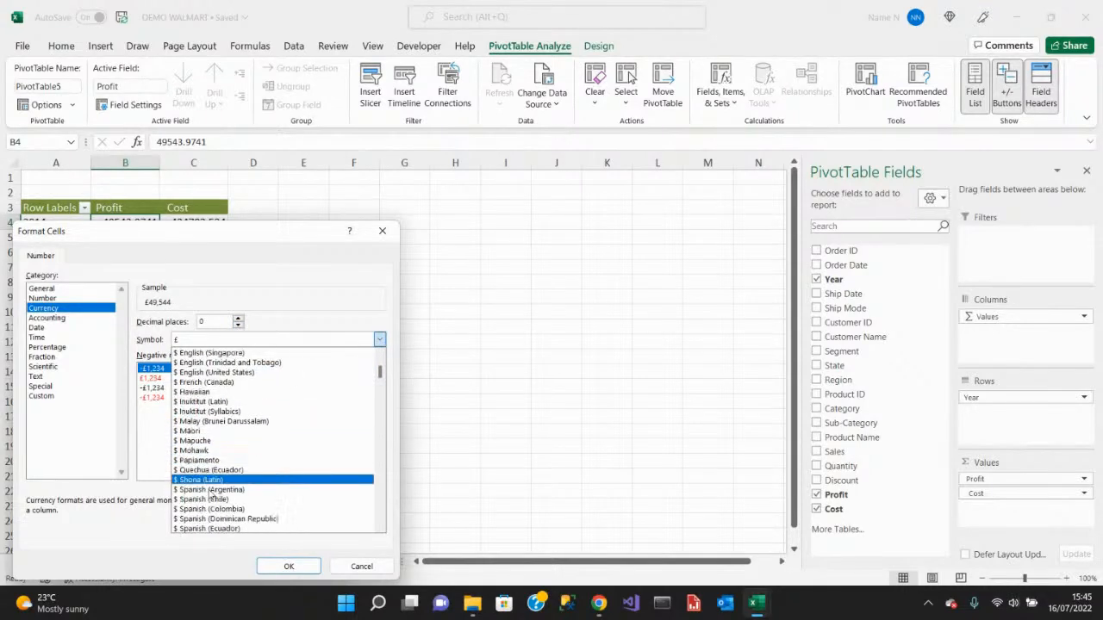
{"action": "scroll", "coordinate": [209, 498], "scroll_direction": "down", "scroll_amount": 5}
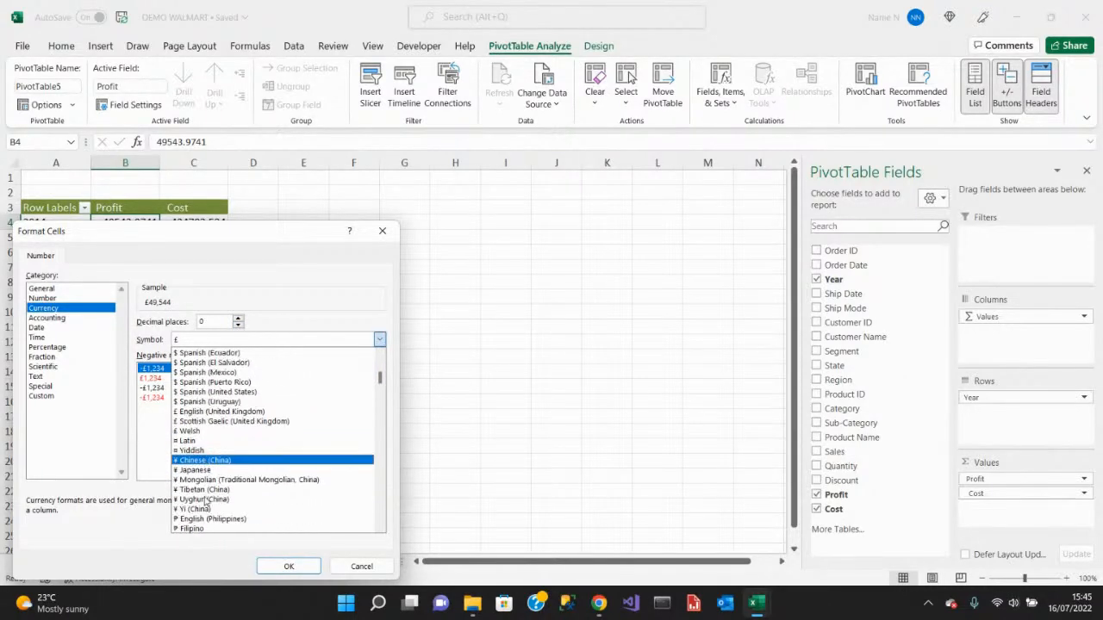
{"action": "scroll", "coordinate": [205, 499], "scroll_direction": "down", "scroll_amount": 1}
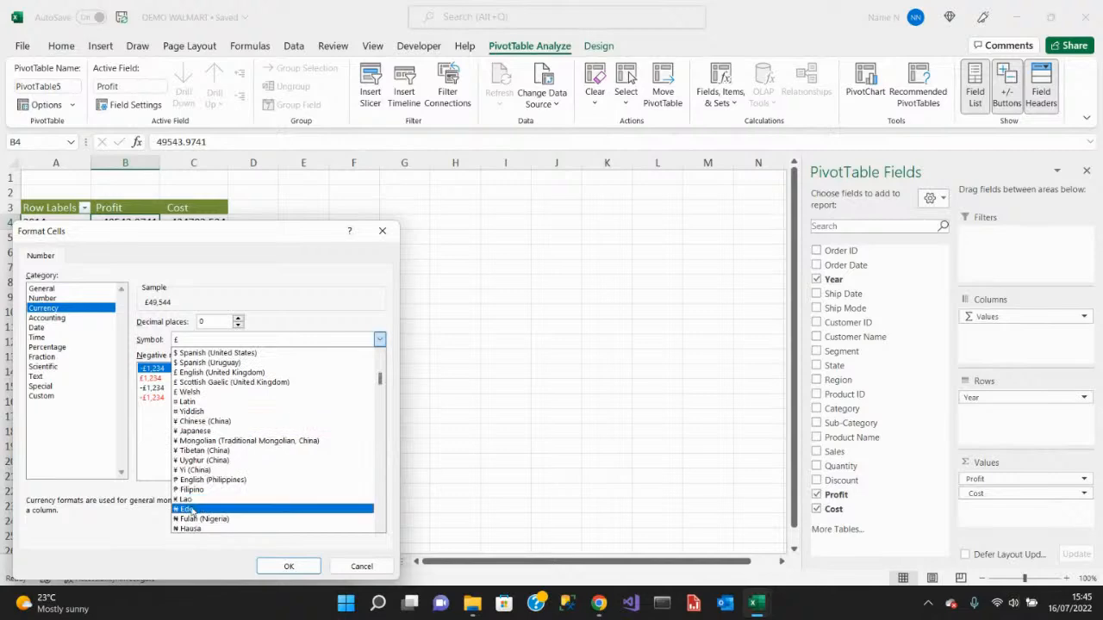
{"action": "left_click", "coordinate": [193, 511]}
{"action": "left_click", "coordinate": [276, 565]}
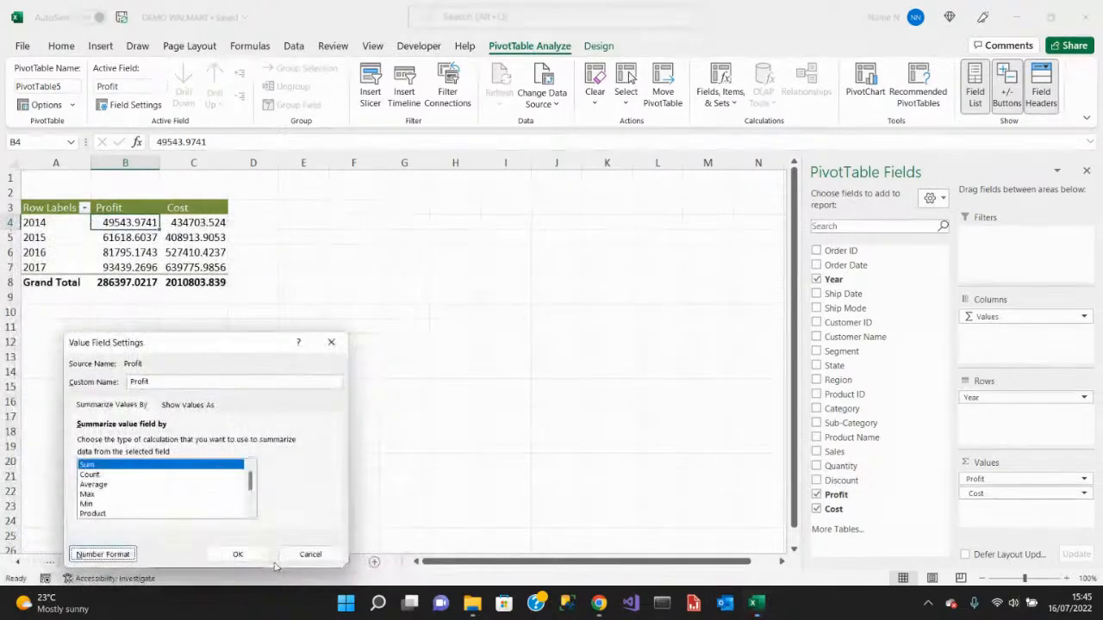
{"action": "left_click", "coordinate": [234, 555]}
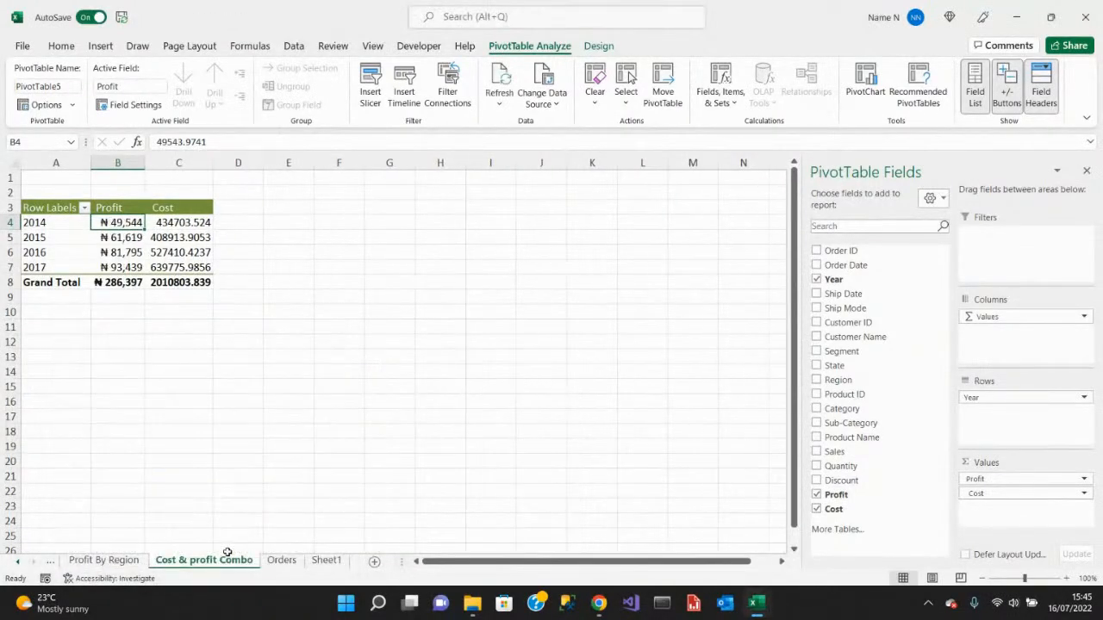
{"action": "left_click", "coordinate": [227, 479]}
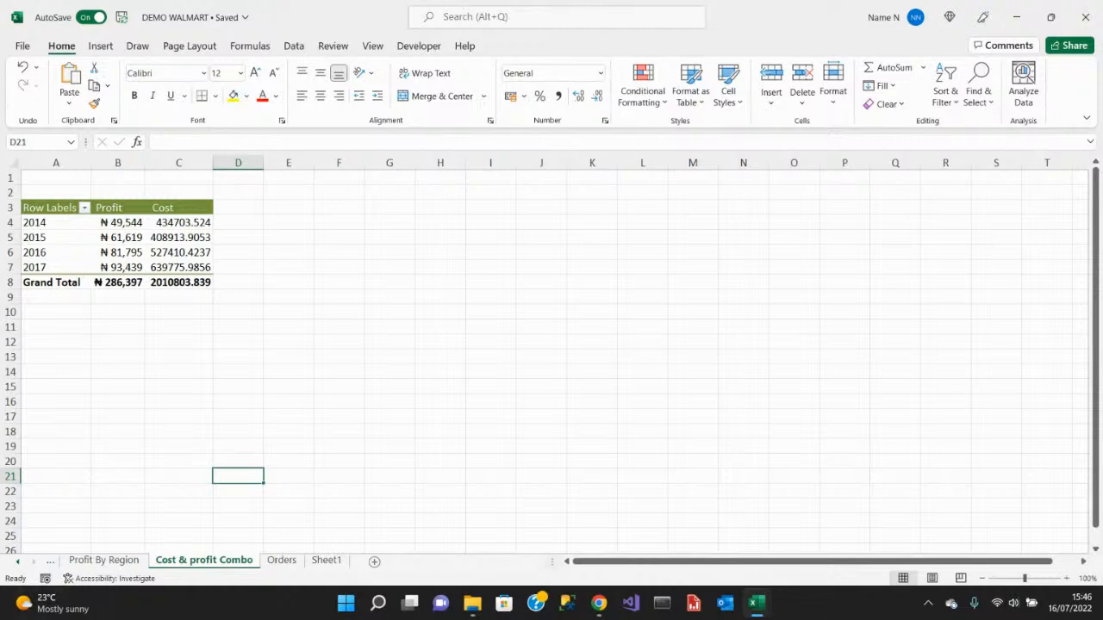
{"action": "left_click", "coordinate": [100, 48]}
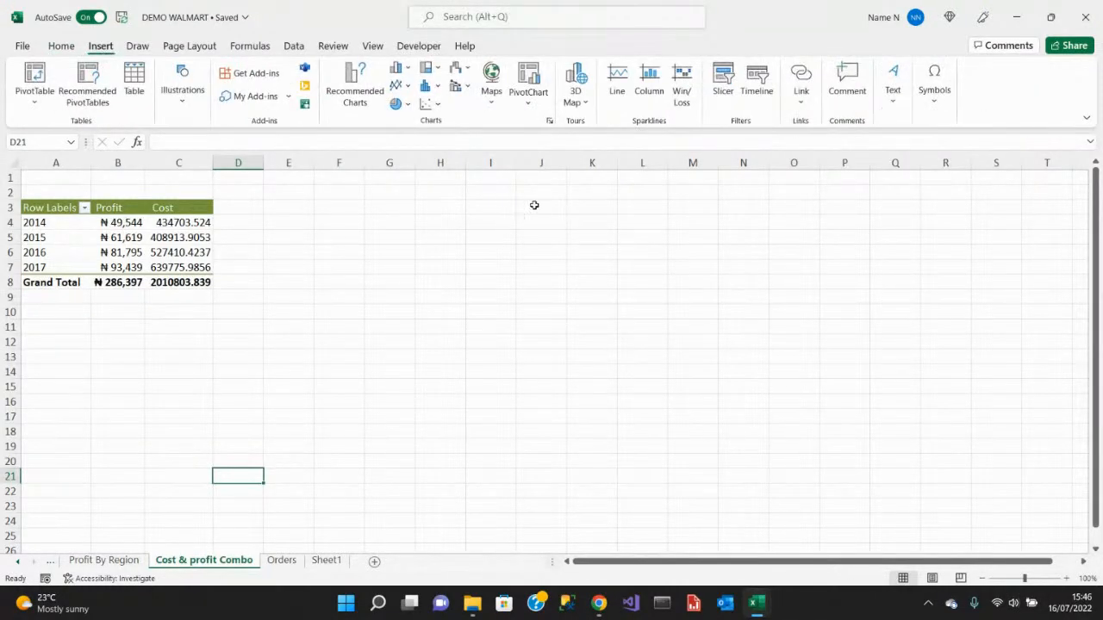
{"action": "left_click", "coordinate": [409, 71]}
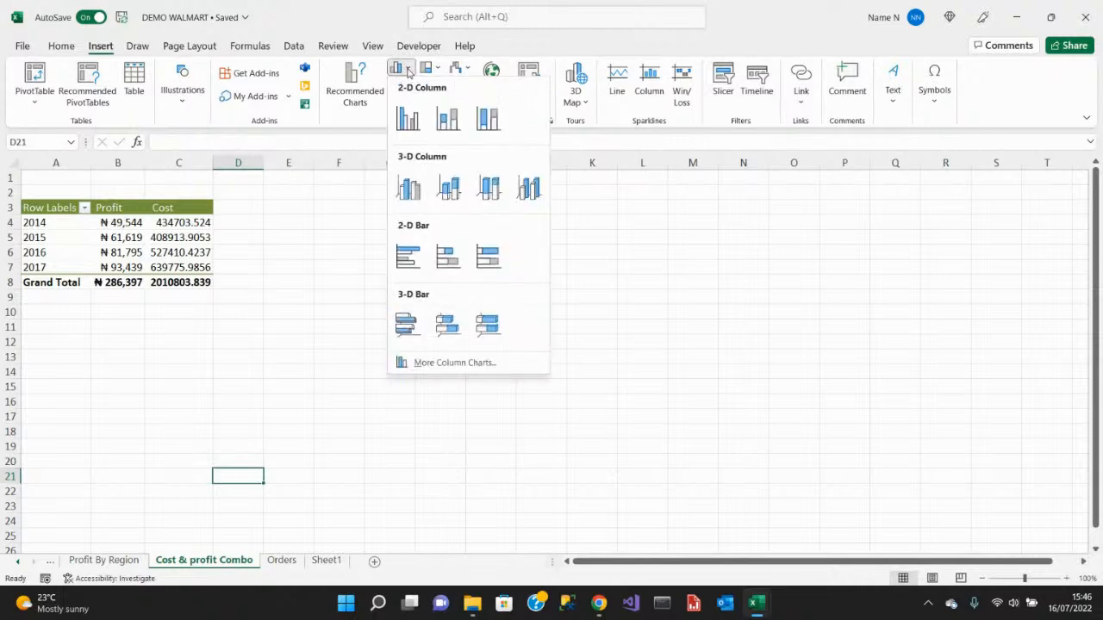
{"action": "left_click", "coordinate": [338, 249]}
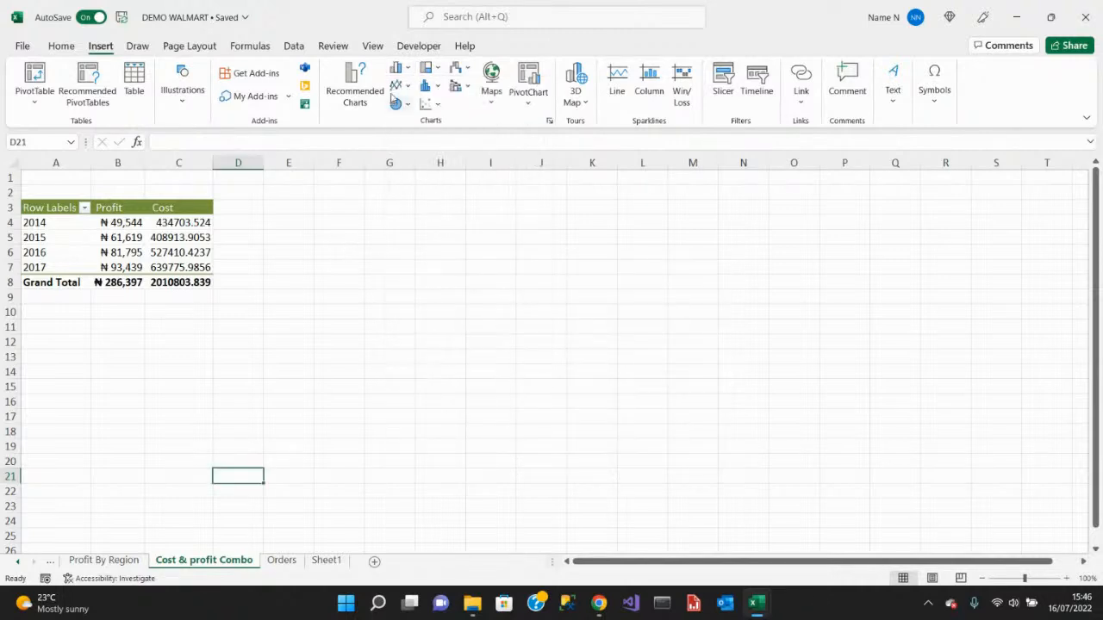
{"action": "left_click", "coordinate": [407, 89]}
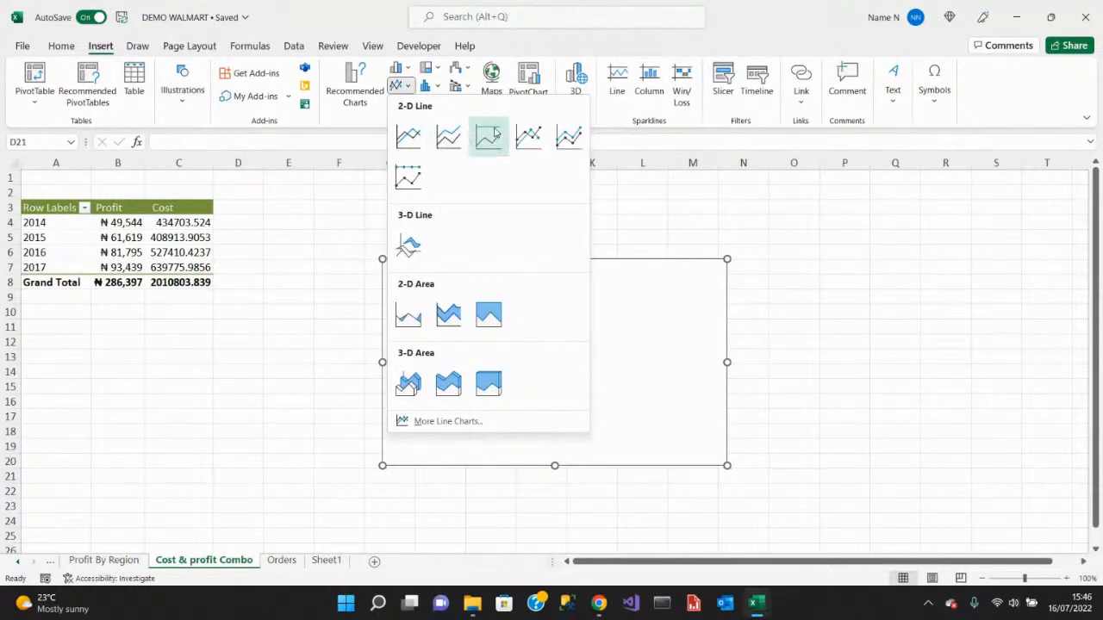
{"action": "left_click", "coordinate": [568, 135]}
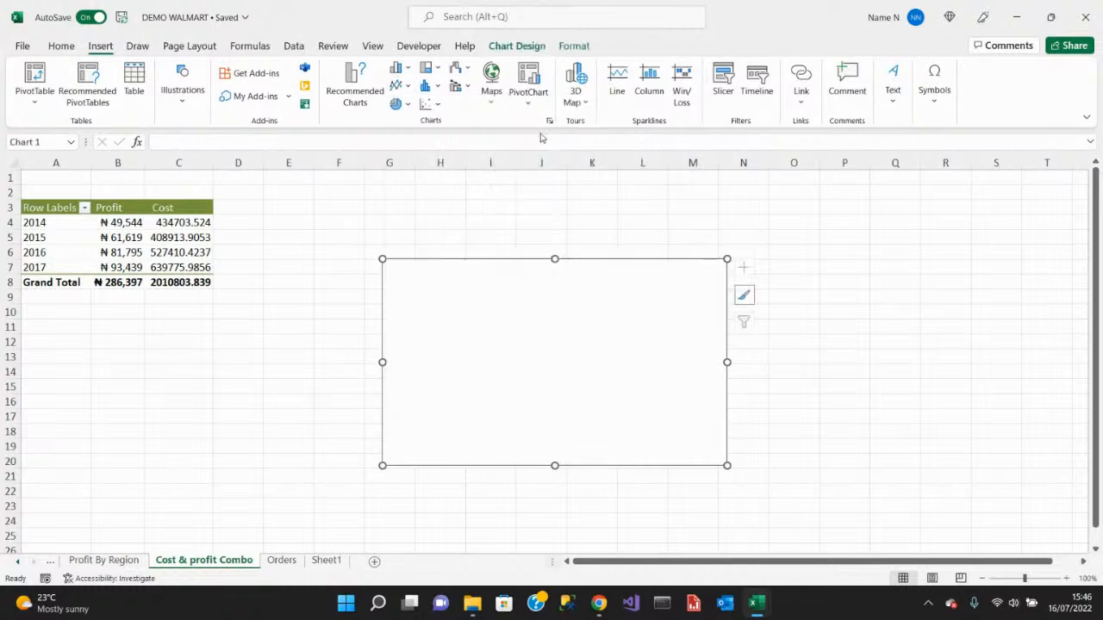
{"action": "left_click", "coordinate": [835, 293]}
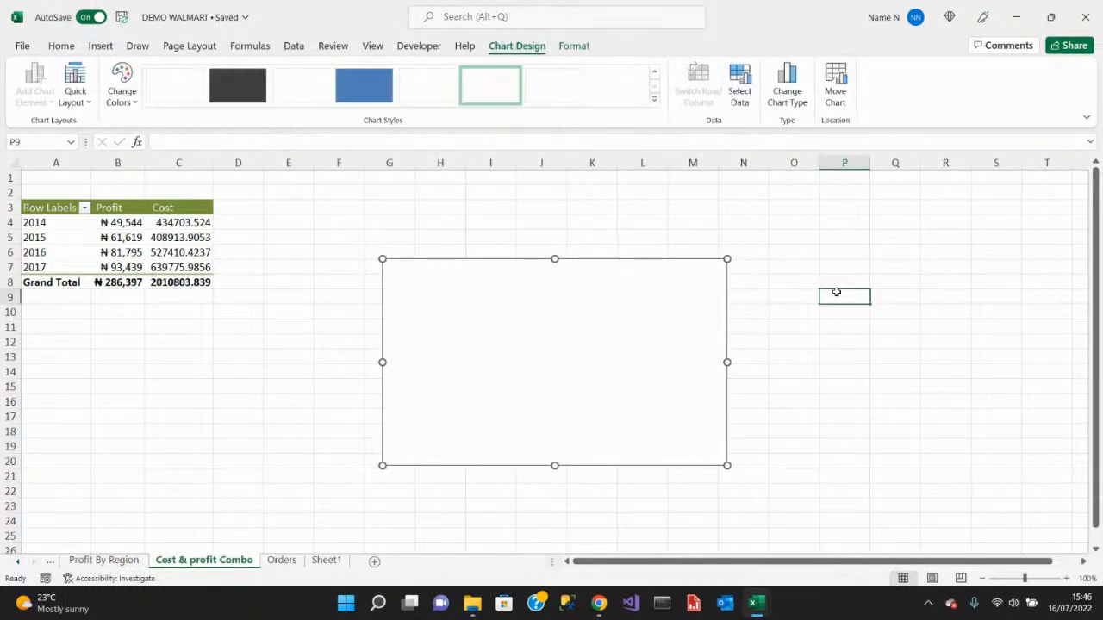
{"action": "left_click", "coordinate": [149, 250]}
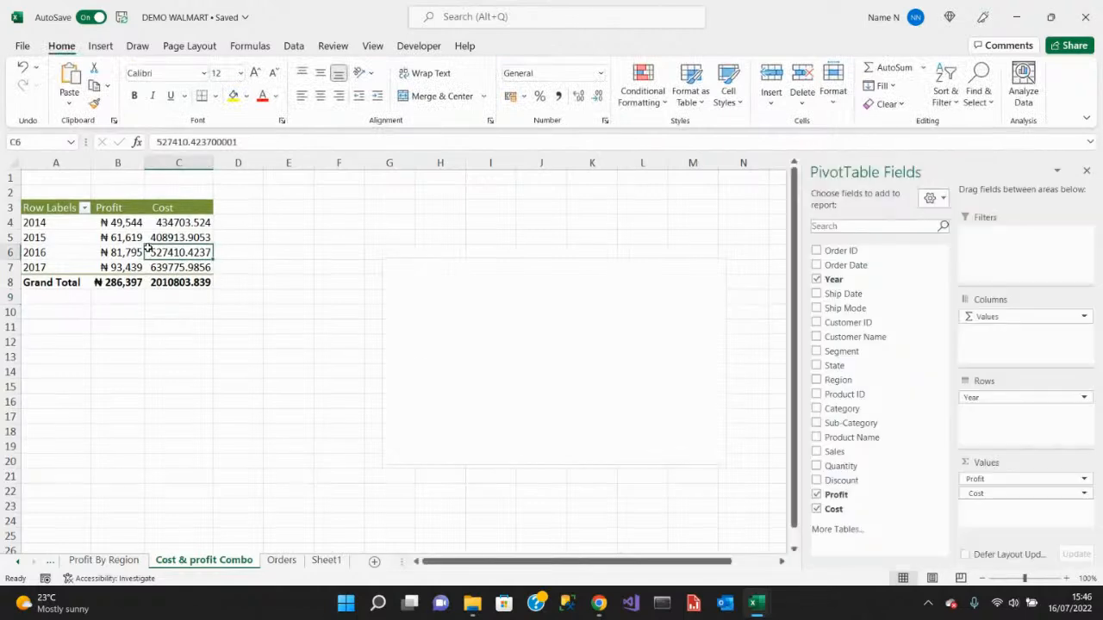
{"action": "left_click", "coordinate": [692, 362]}
{"action": "key", "text": "Delete"}
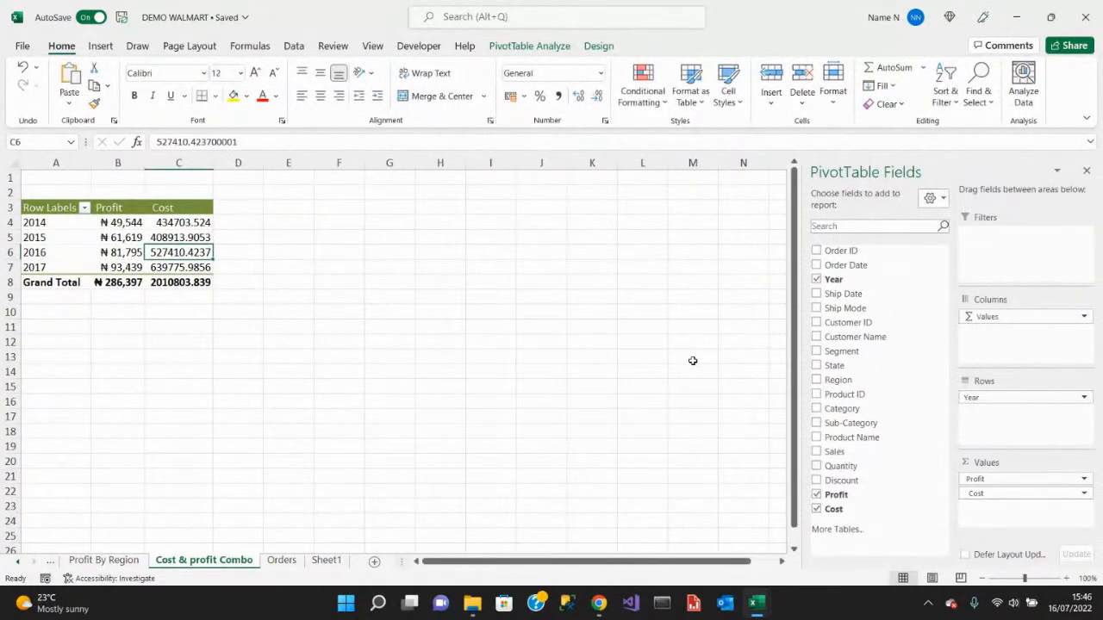
Insert a 2-D stacked line PivotChart of Profit and Cost by year from the PivotTable.
{"action": "left_click", "coordinate": [100, 45]}
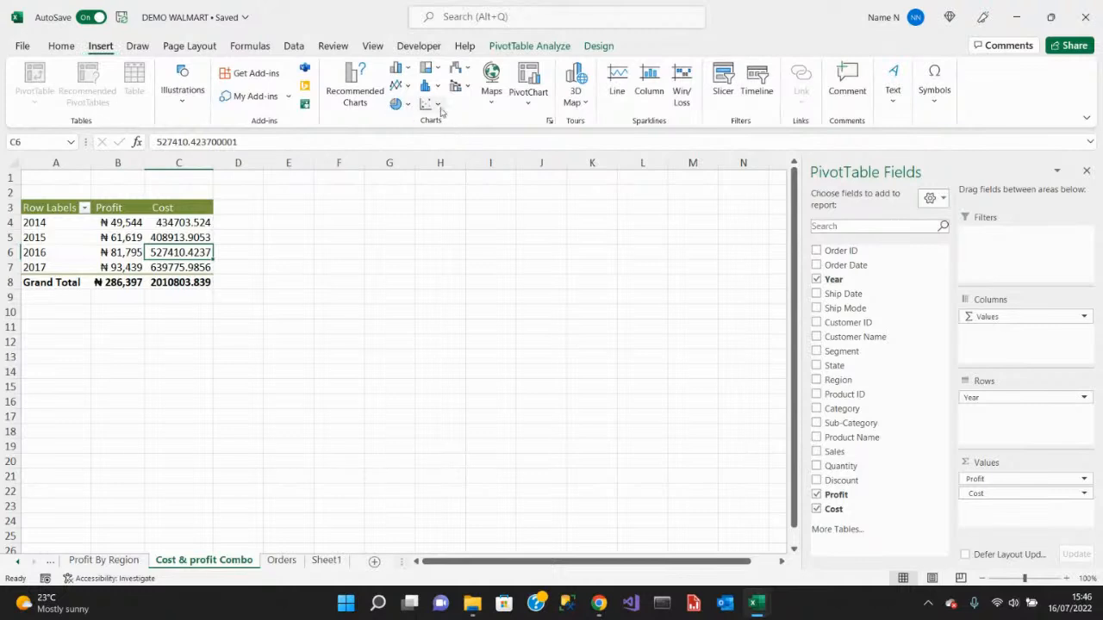
{"action": "left_click", "coordinate": [408, 90]}
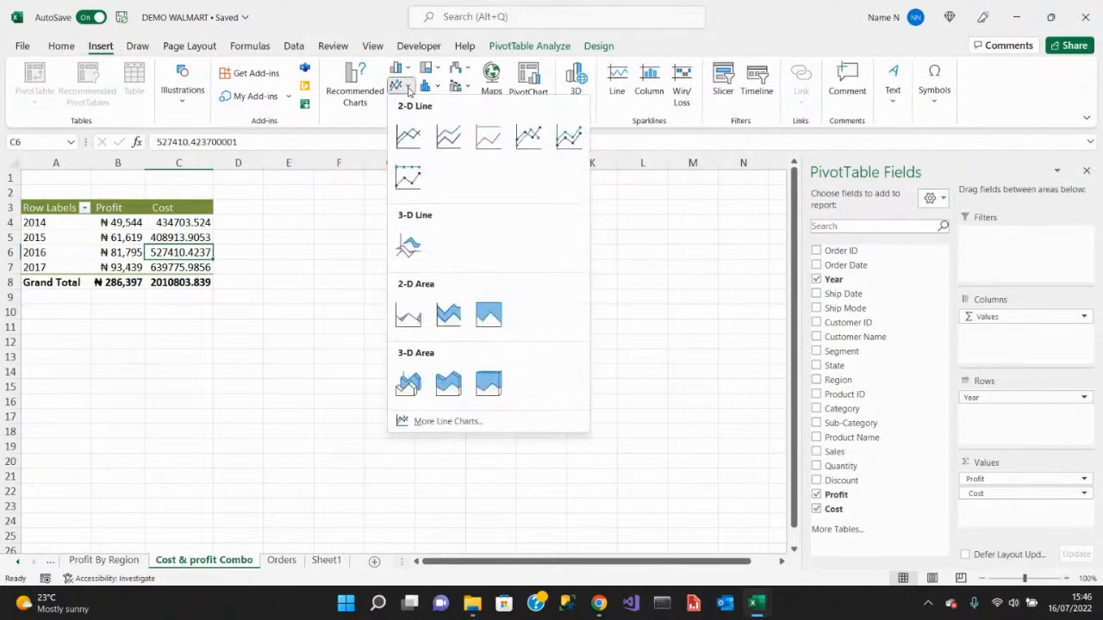
{"action": "left_click", "coordinate": [464, 146]}
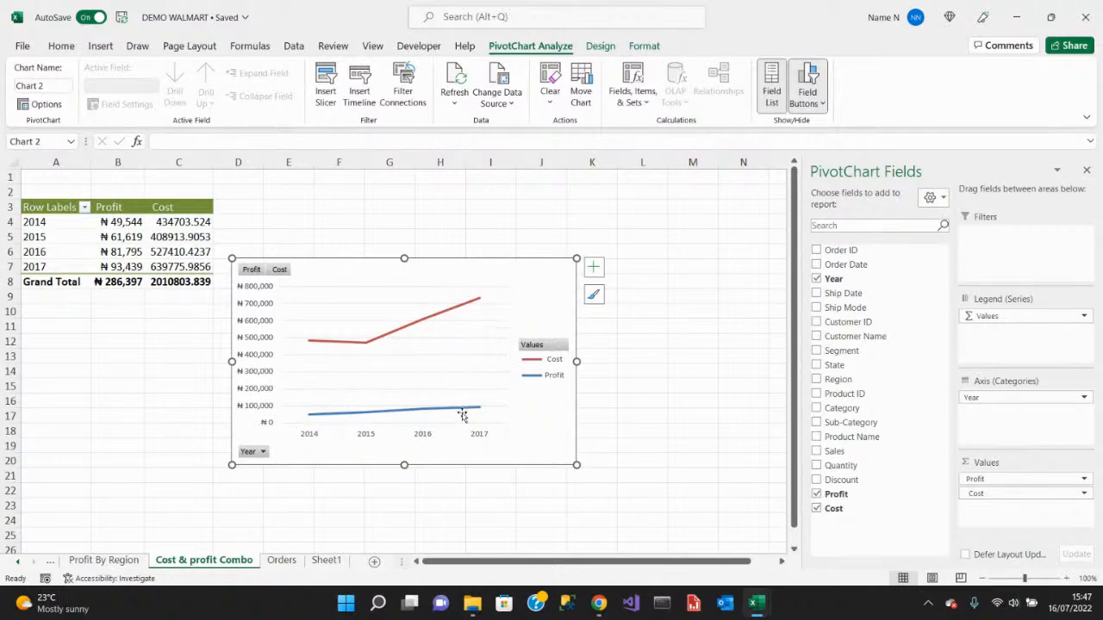
Review the cost and profit line chart against the Orders data and the Profit By Region table and pie chart.
{"action": "mouse_move", "coordinate": [478, 417]}
{"action": "left_click", "coordinate": [282, 561]}
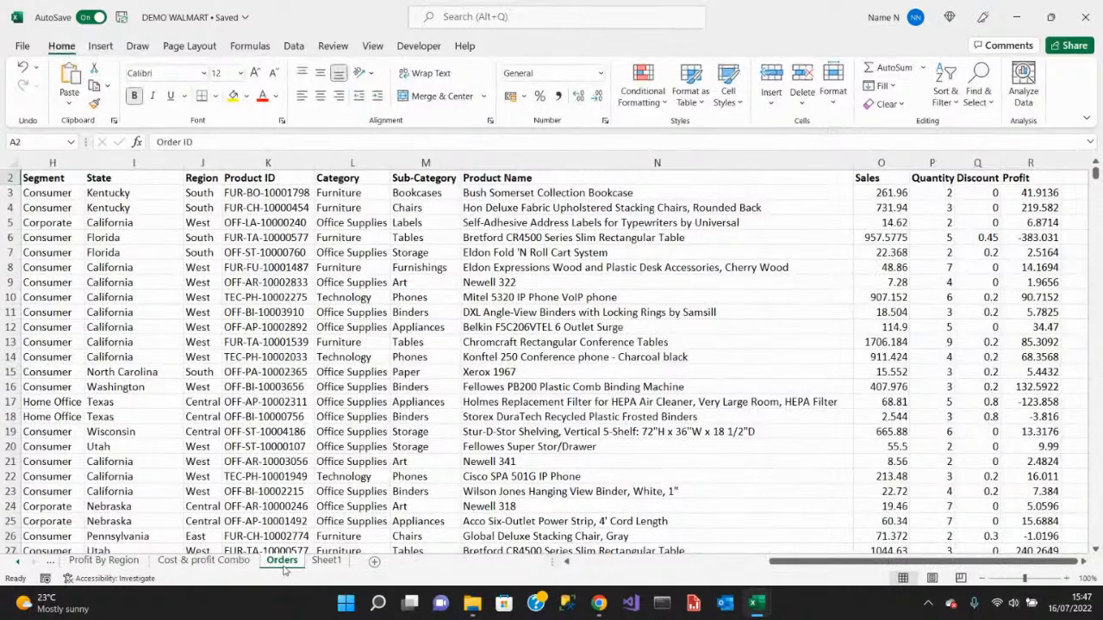
{"action": "left_click", "coordinate": [207, 561]}
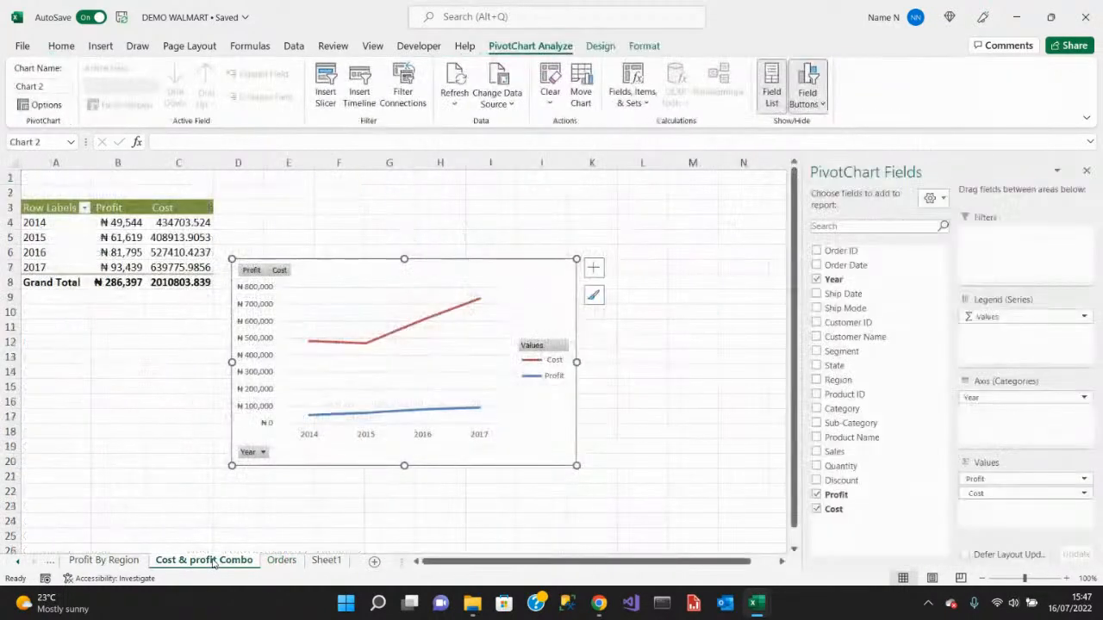
{"action": "left_click", "coordinate": [107, 561]}
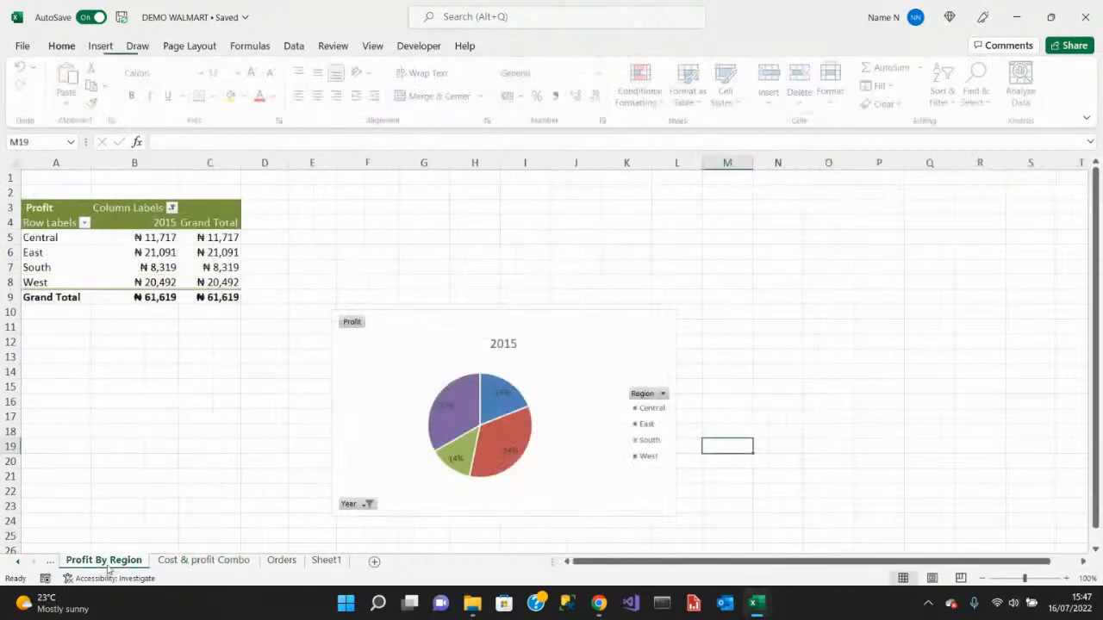
{"action": "left_click", "coordinate": [284, 561]}
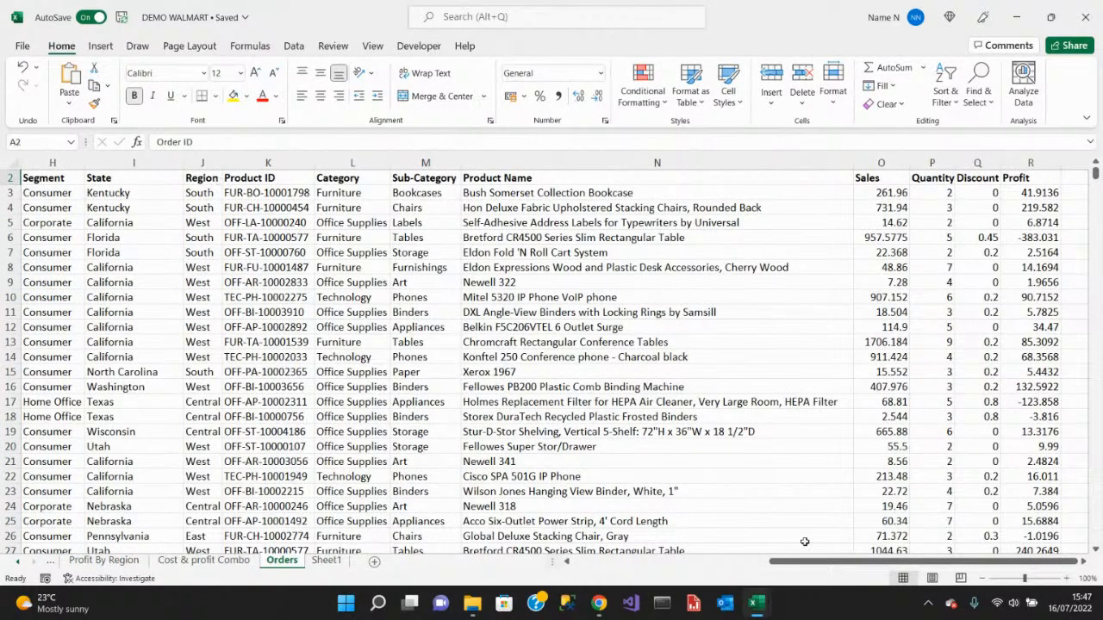
{"action": "left_click", "coordinate": [103, 560]}
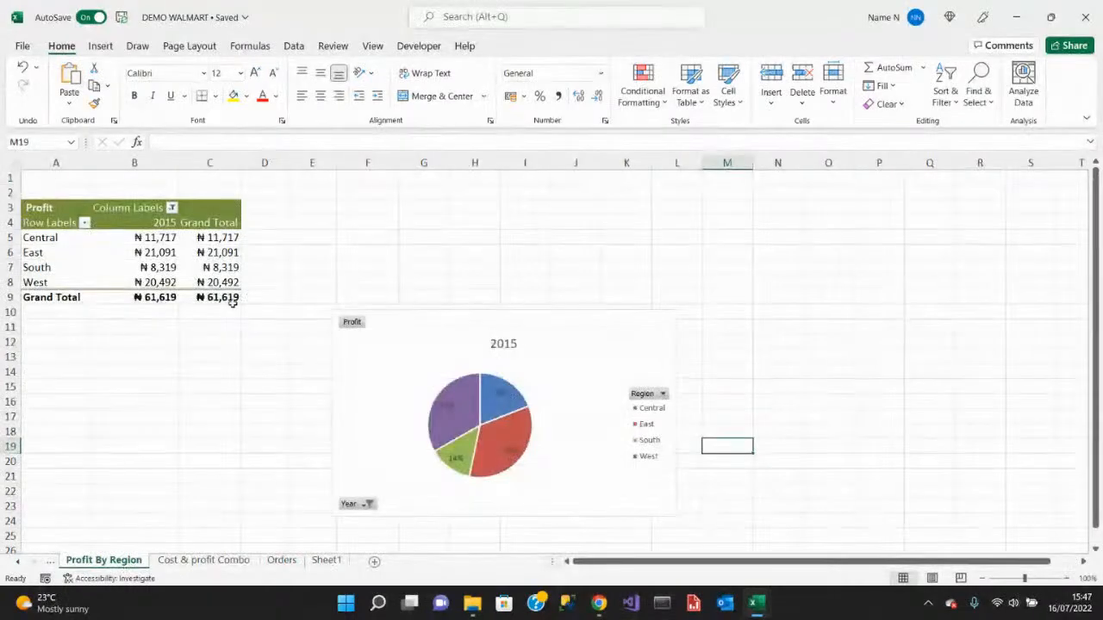
{"action": "mouse_move", "coordinate": [237, 250]}
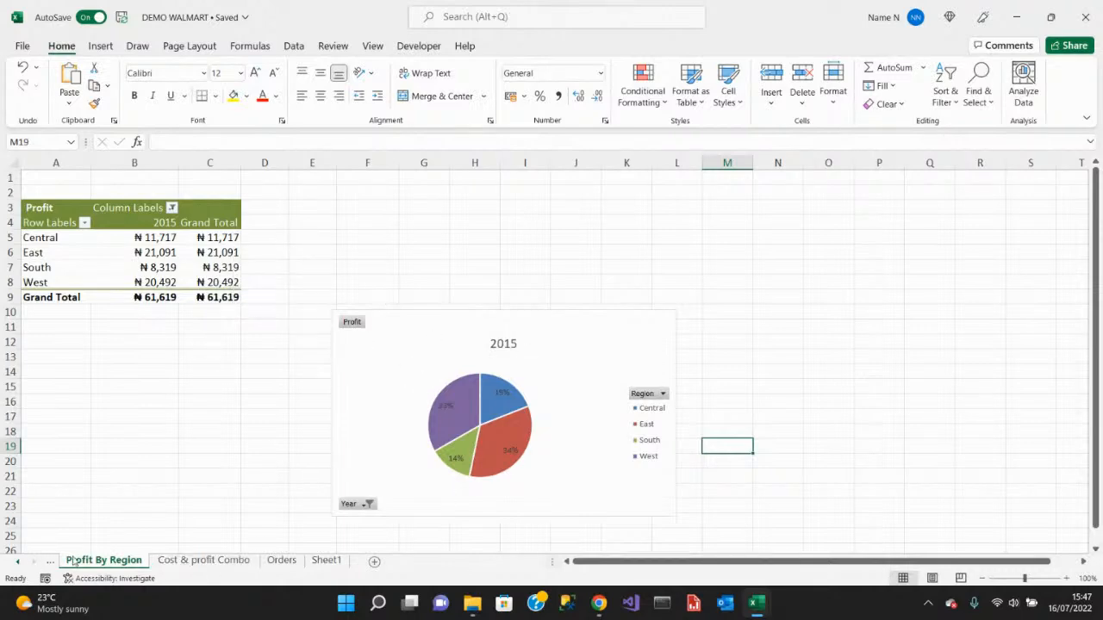
{"action": "left_click", "coordinate": [160, 566]}
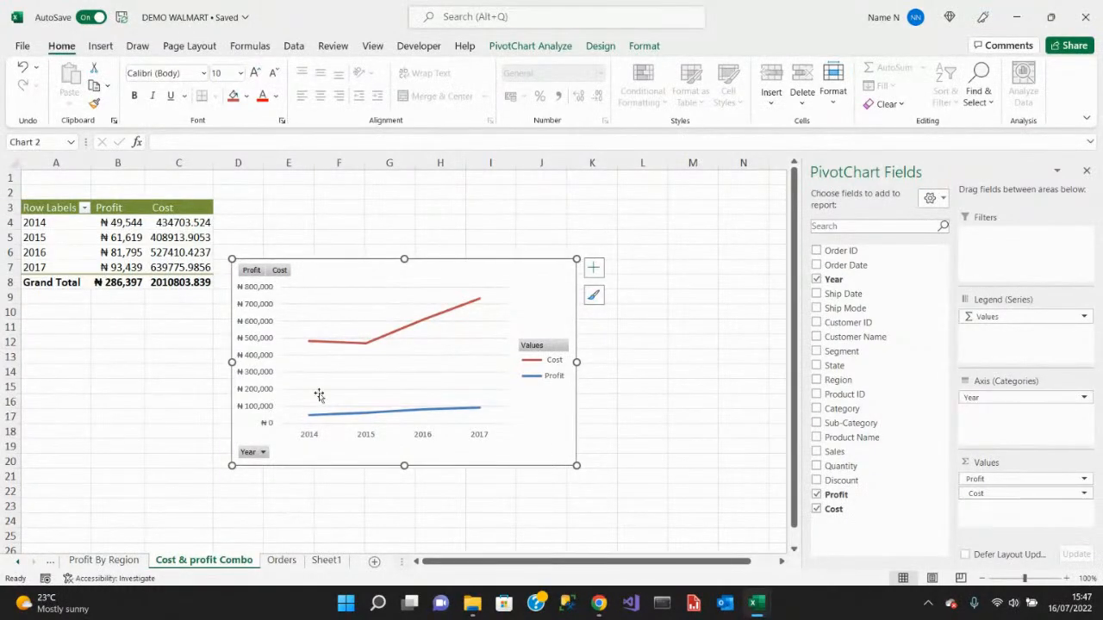
Apply the grey-gradient labelled style to the Sales Trend sheet's column chart, and switch it to the style with light-blue gradient columns.
{"action": "left_click", "coordinate": [16, 562]}
{"action": "left_click", "coordinate": [16, 562]}
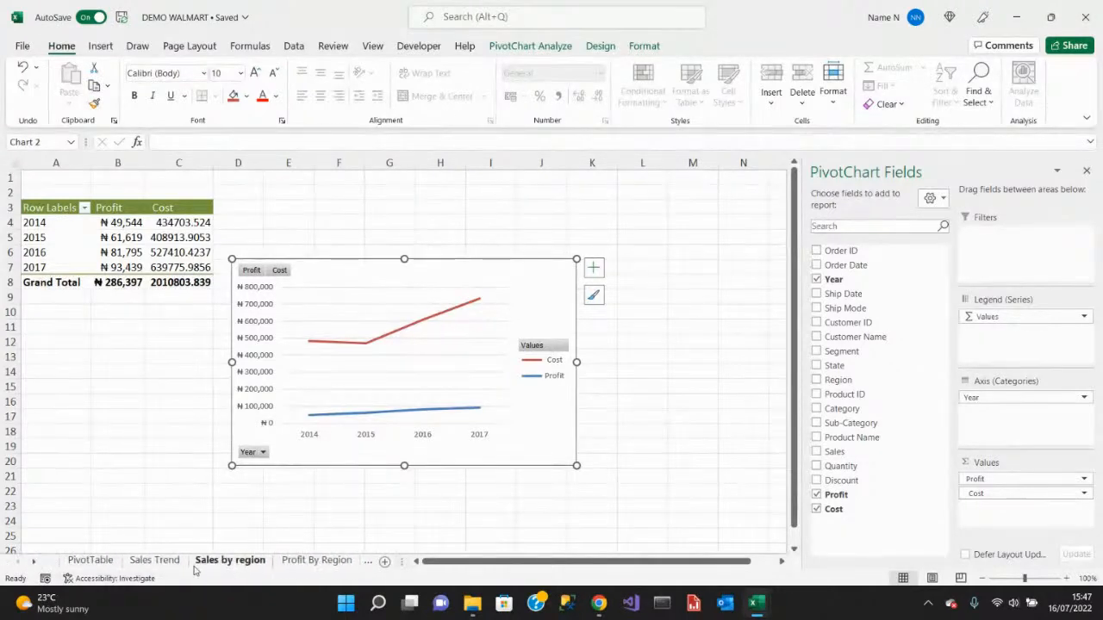
{"action": "left_click", "coordinate": [159, 561]}
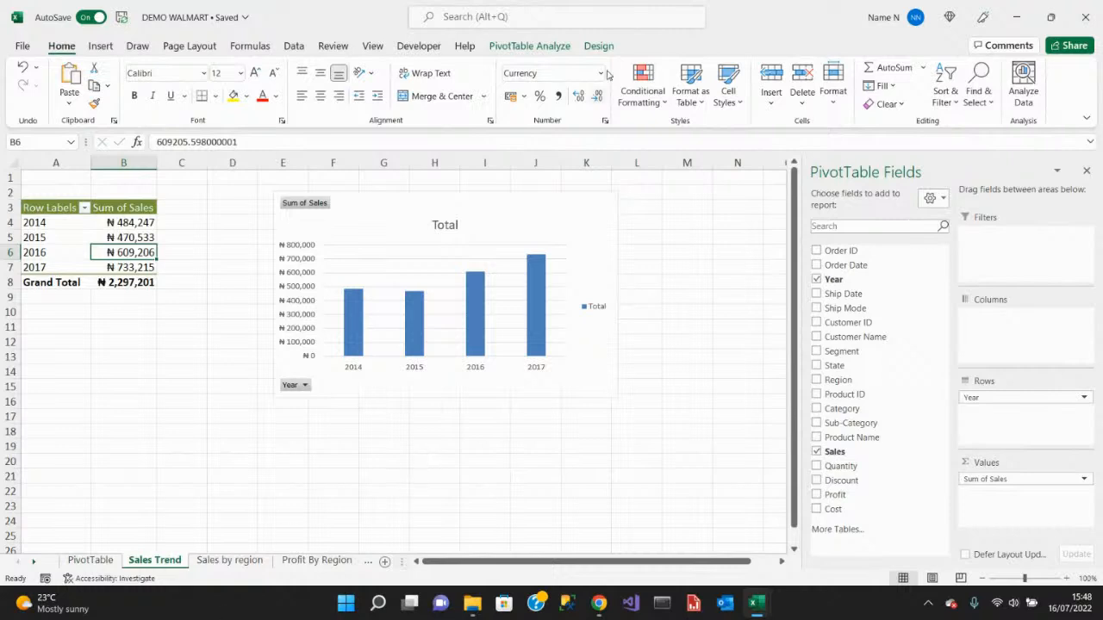
{"action": "left_click", "coordinate": [530, 206]}
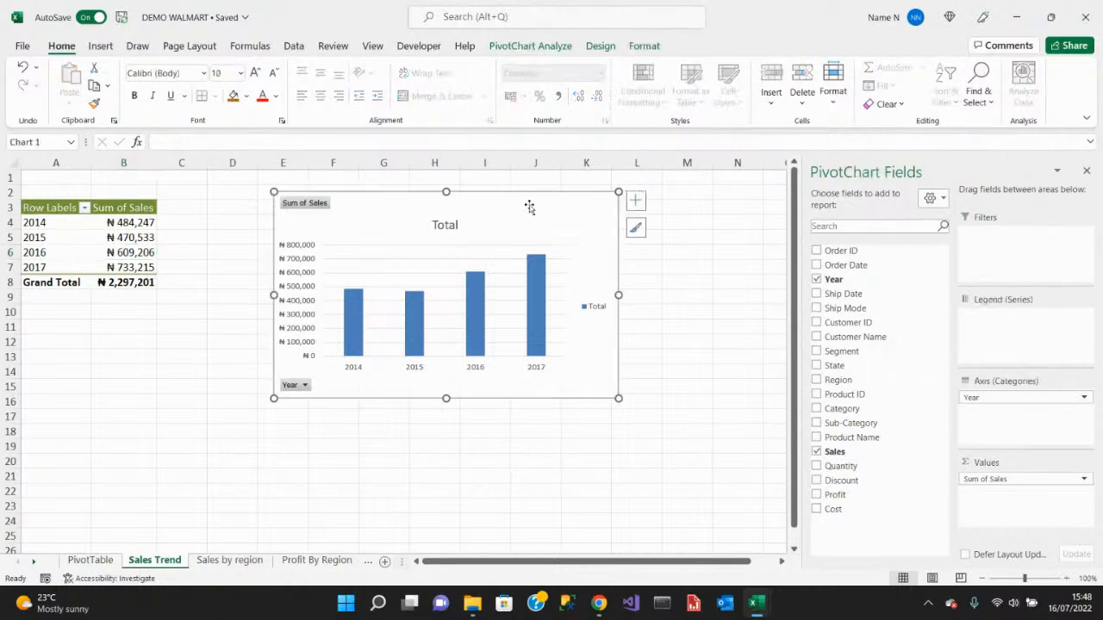
{"action": "left_click", "coordinate": [600, 46]}
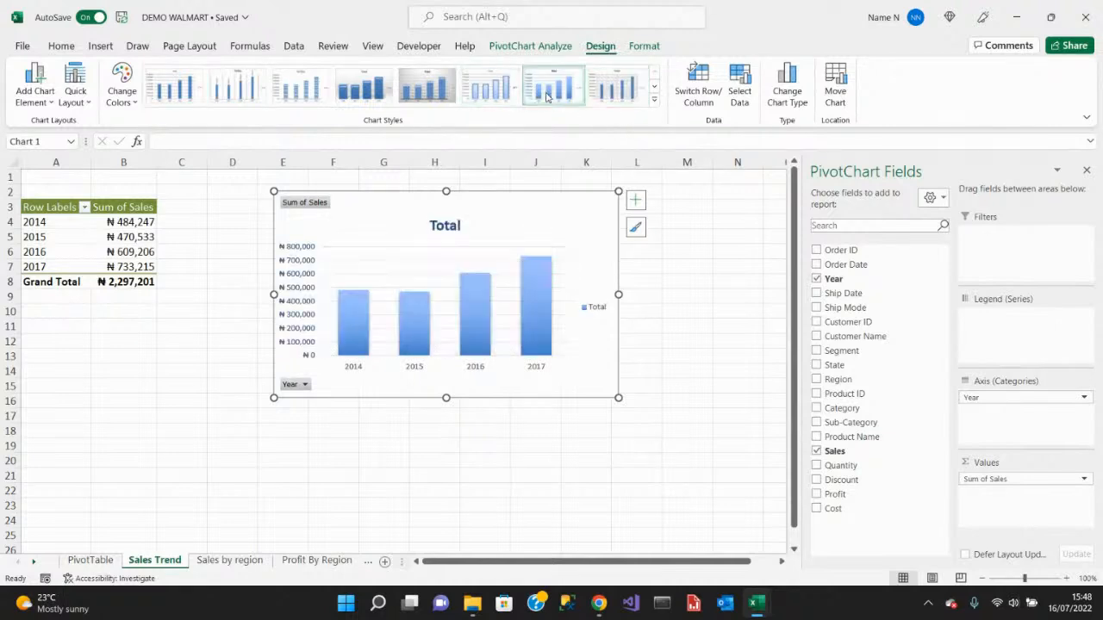
{"action": "left_click", "coordinate": [424, 89]}
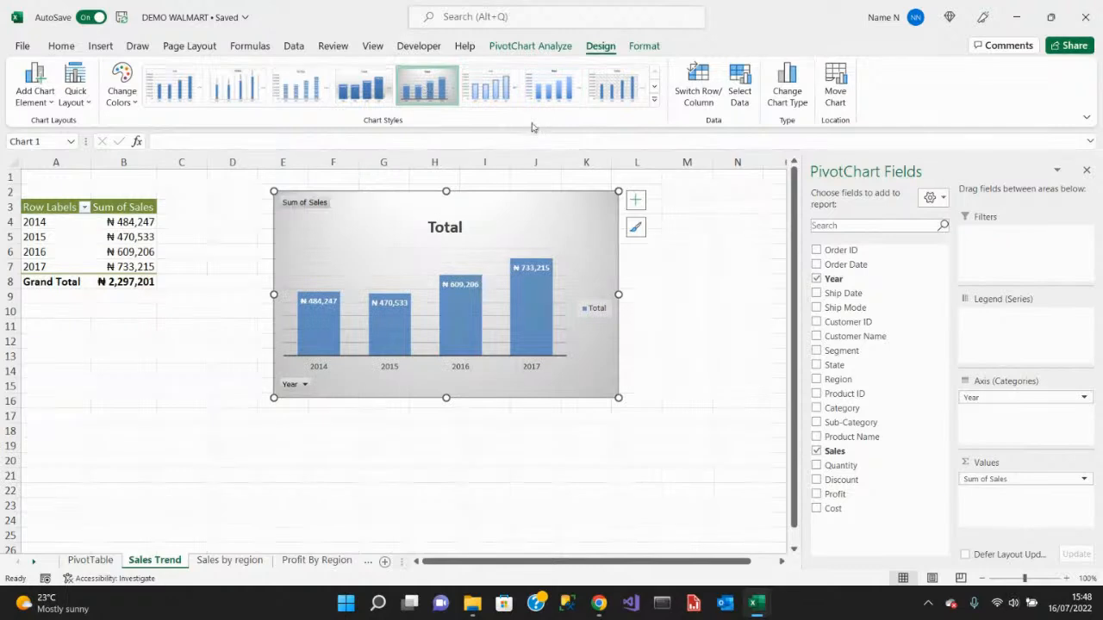
{"action": "left_click", "coordinate": [550, 96]}
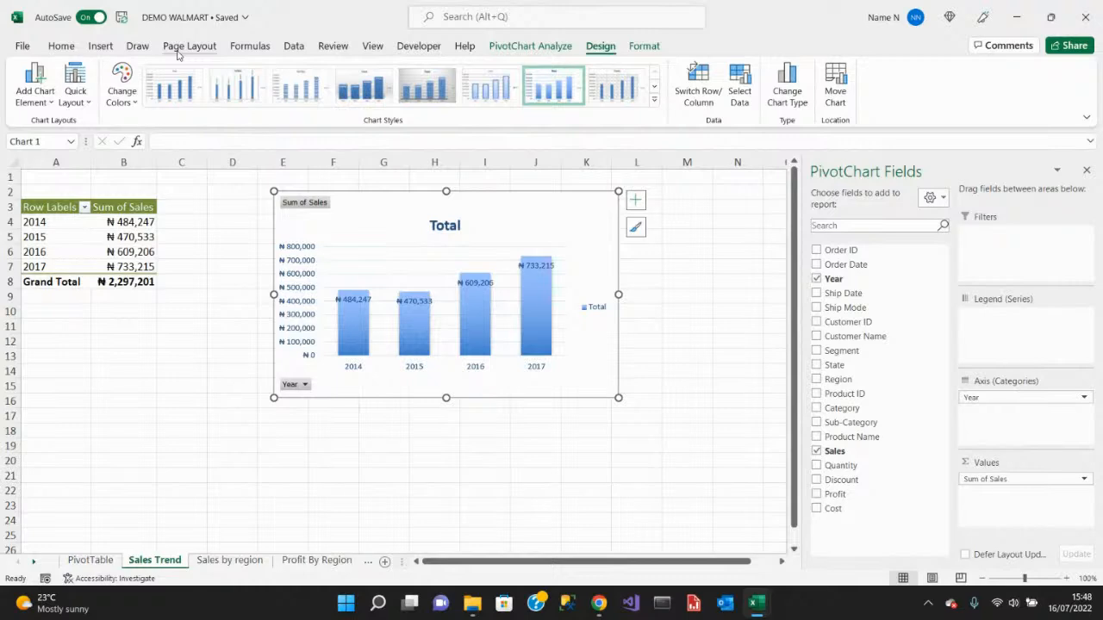
{"action": "left_click", "coordinate": [530, 47]}
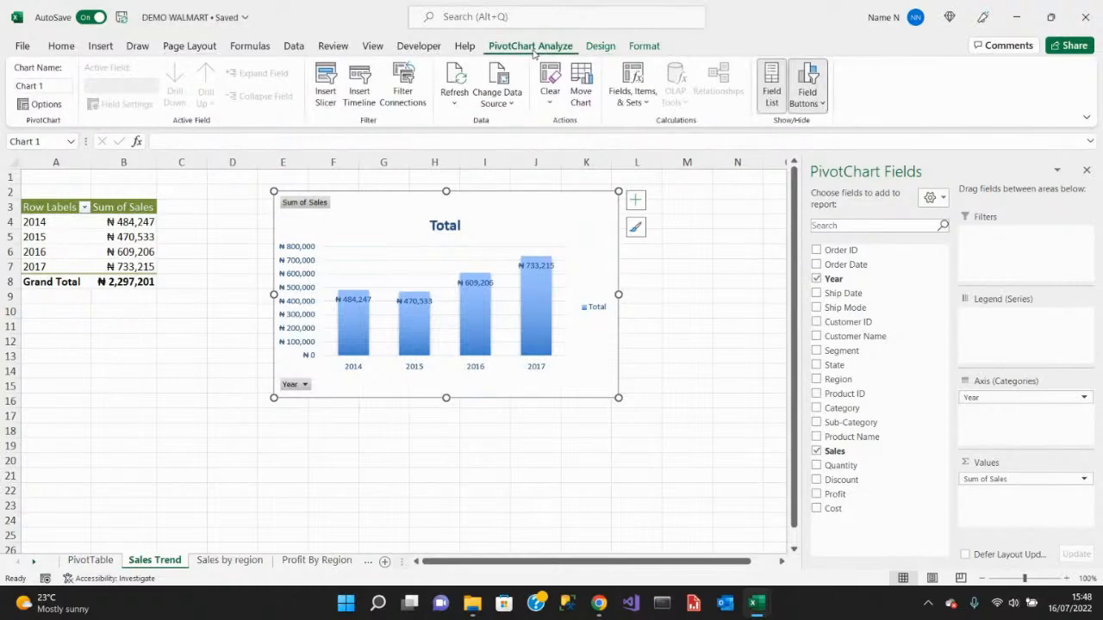
{"action": "left_click", "coordinate": [600, 48]}
{"action": "left_click", "coordinate": [647, 49]}
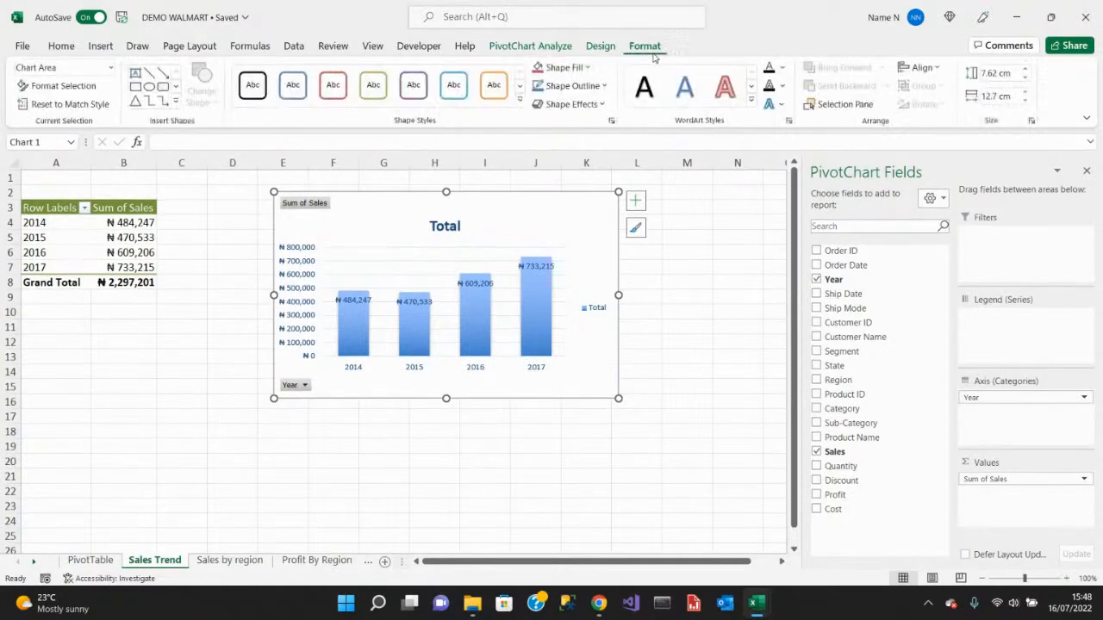
{"action": "left_click", "coordinate": [603, 49]}
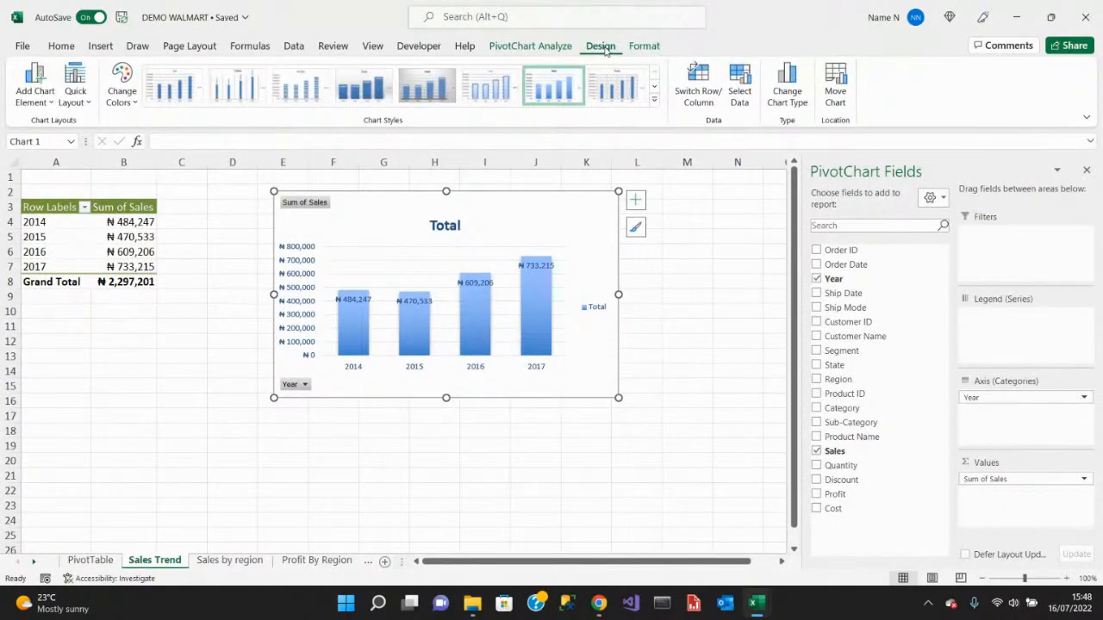
{"action": "left_click", "coordinate": [552, 48]}
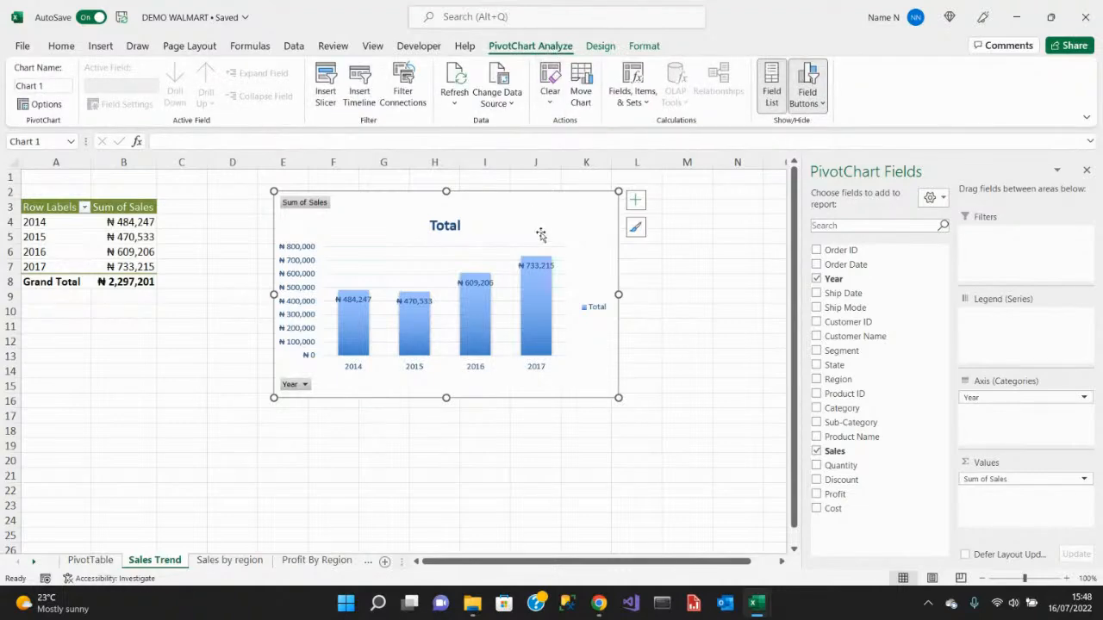
{"action": "left_click", "coordinate": [486, 468]}
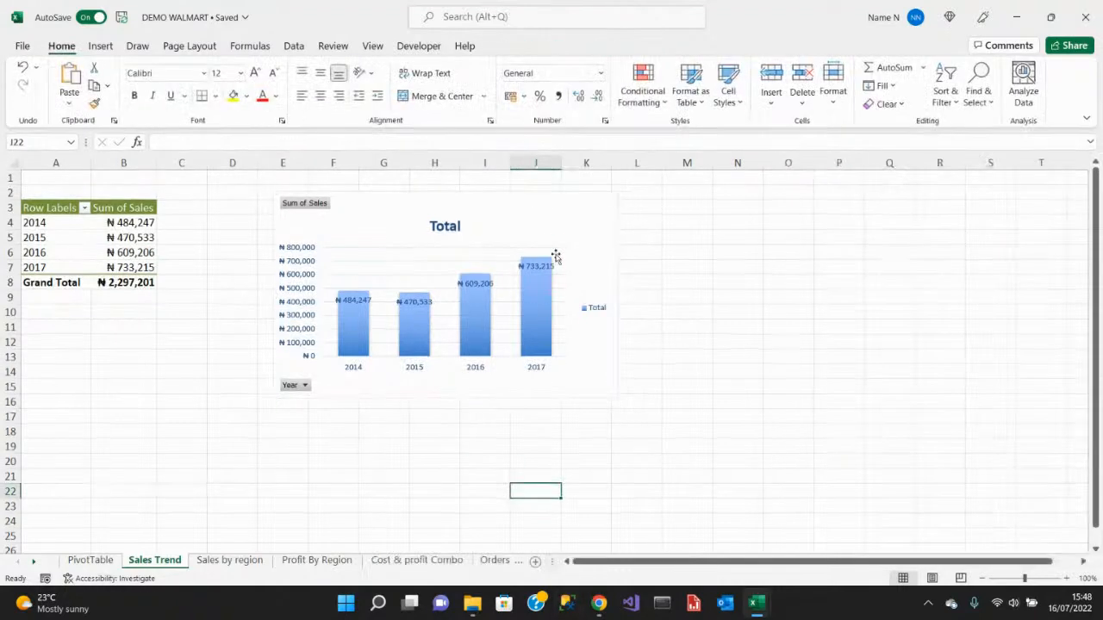
{"action": "left_click", "coordinate": [555, 239]}
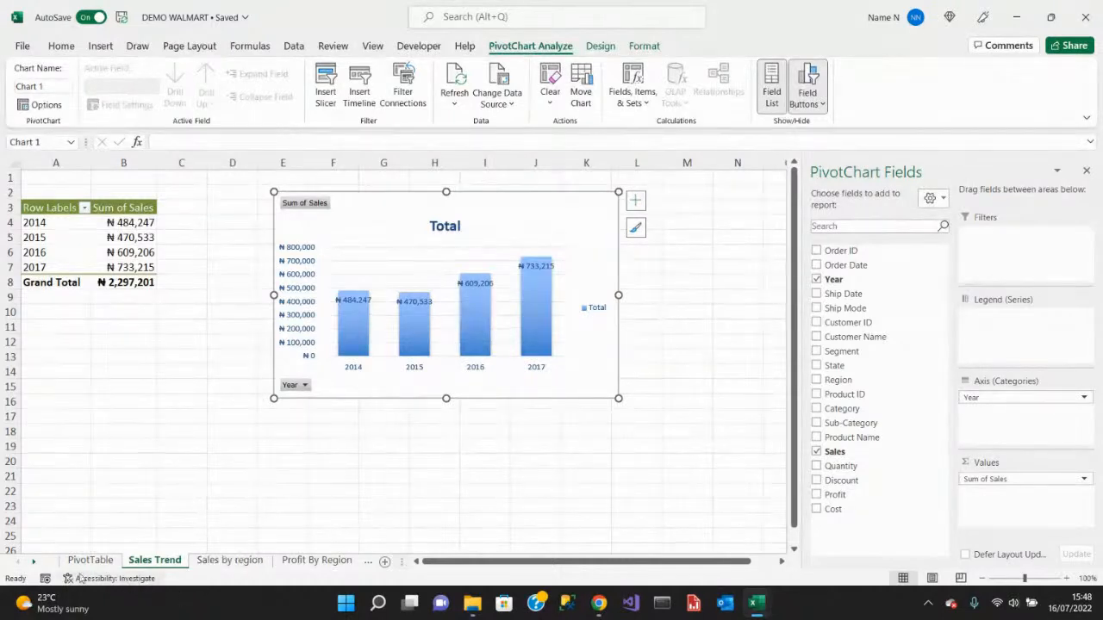
{"action": "left_click", "coordinate": [33, 561]}
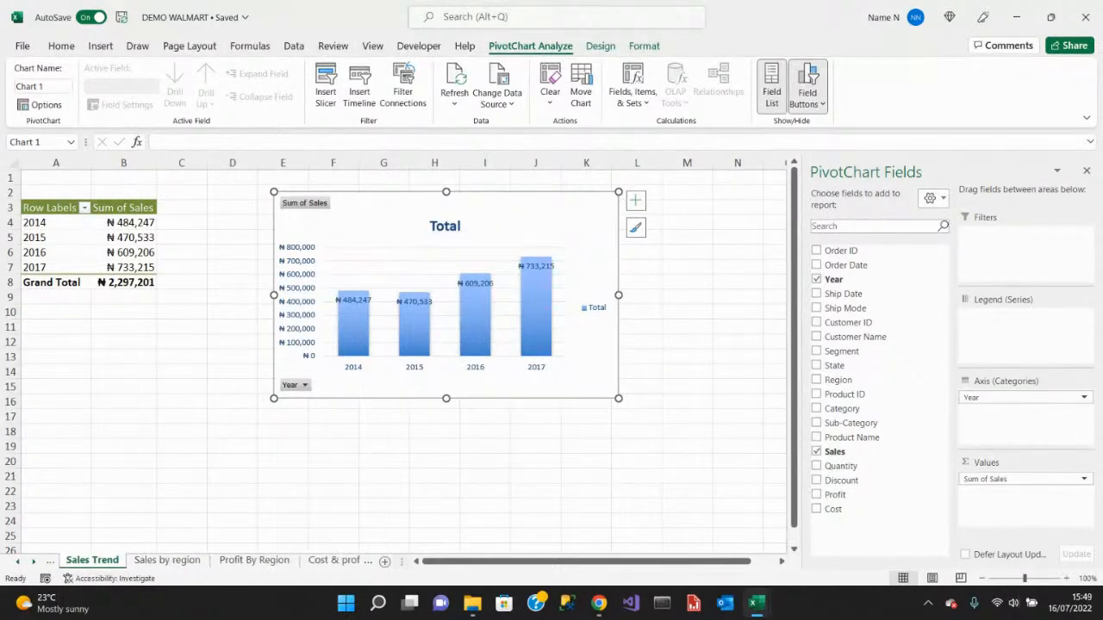
Switch to the WALMART workbook and filter the Walmart Dashboard to the Central region.
{"action": "left_click", "coordinate": [766, 604]}
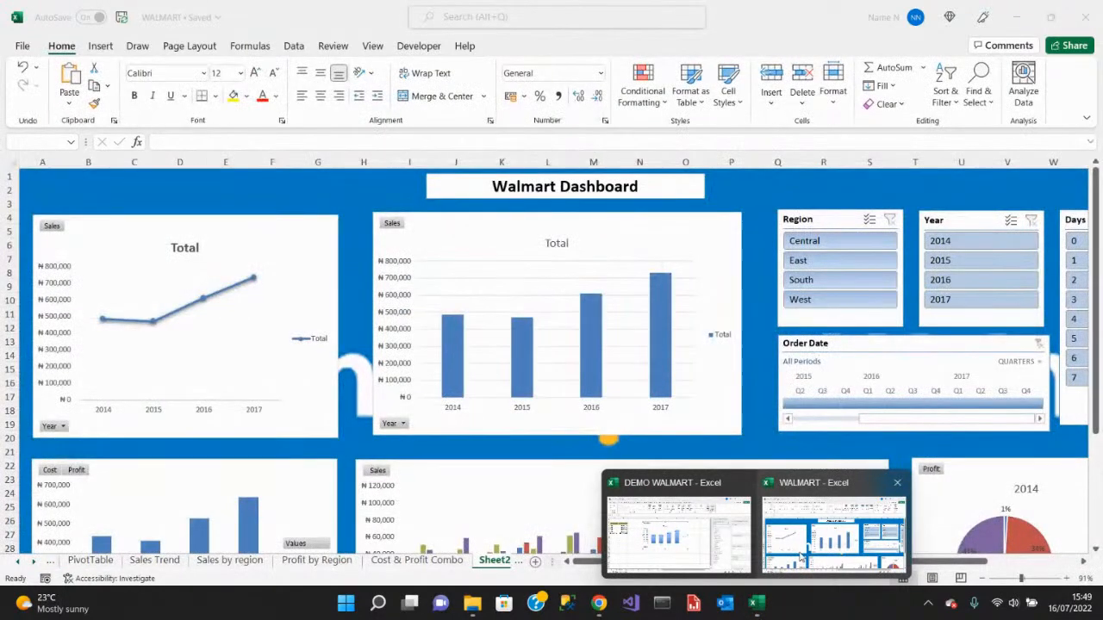
{"action": "left_click", "coordinate": [801, 559]}
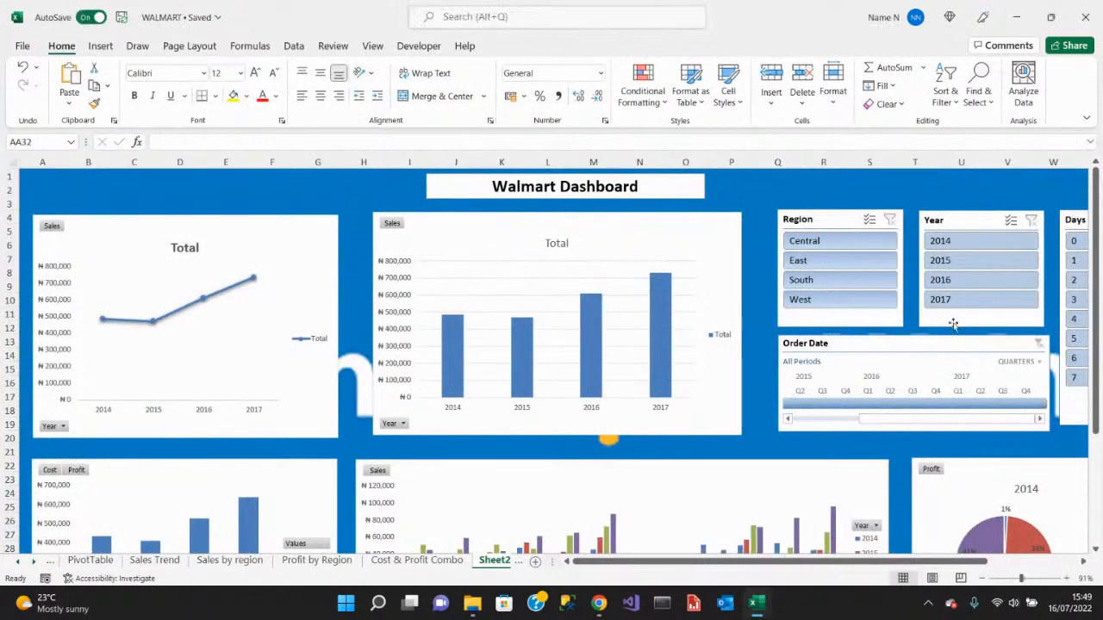
{"action": "mouse_move", "coordinate": [1095, 282]}
{"action": "left_mouse_down"}
{"action": "mouse_move", "coordinate": [1101, 392]}
{"action": "mouse_move", "coordinate": [1101, 291]}
{"action": "left_mouse_up"}
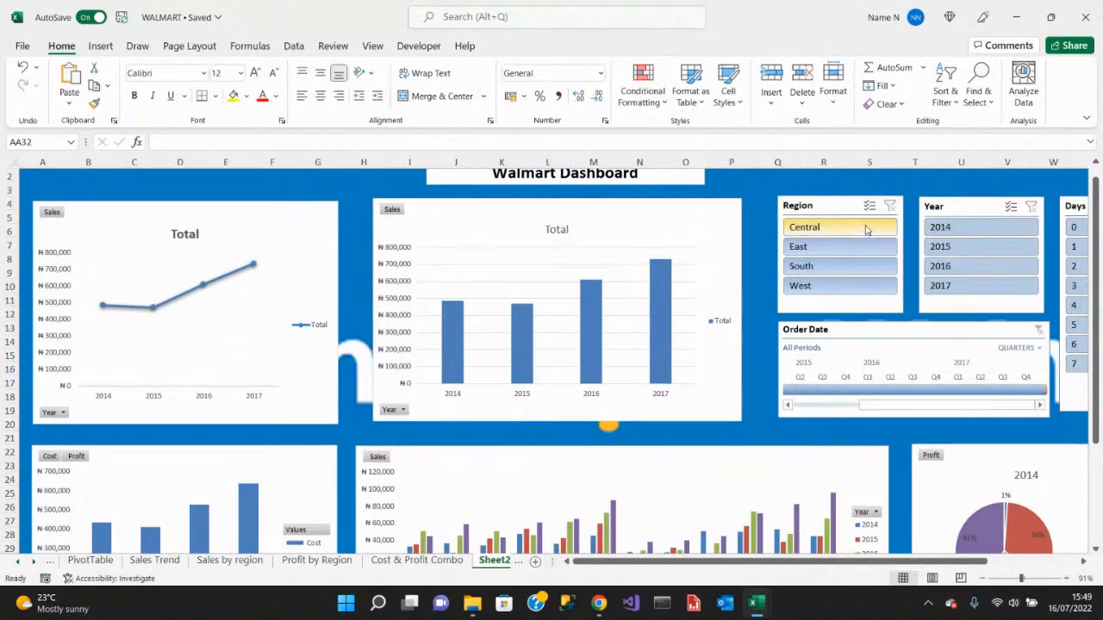
{"action": "left_click", "coordinate": [866, 229]}
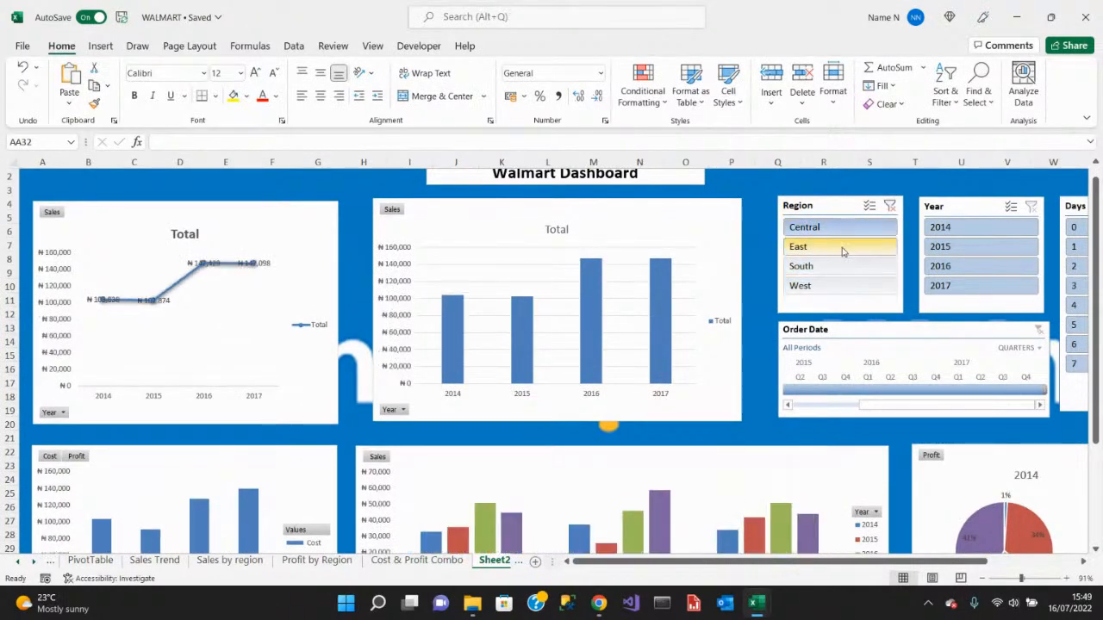
{"action": "mouse_move", "coordinate": [1099, 291]}
{"action": "left_mouse_down"}
{"action": "mouse_move", "coordinate": [1100, 324]}
{"action": "mouse_move", "coordinate": [1095, 283]}
{"action": "left_mouse_up"}
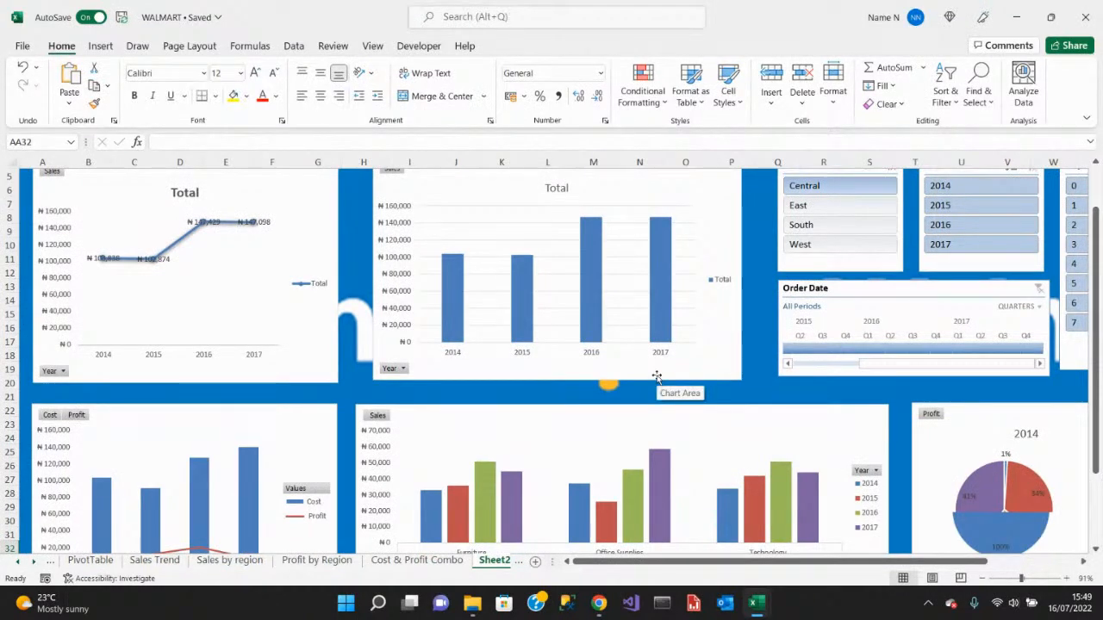
Filter the dashboard to the East region and the year 2015, and change the region filter back to Central.
{"action": "left_click", "coordinate": [799, 209]}
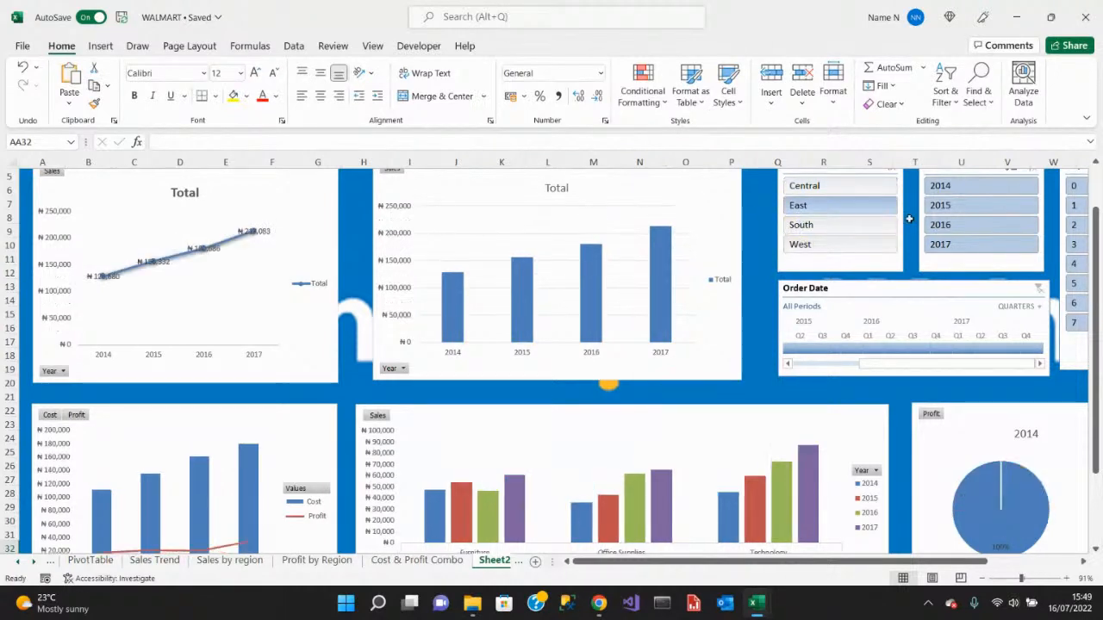
{"action": "left_click", "coordinate": [946, 209]}
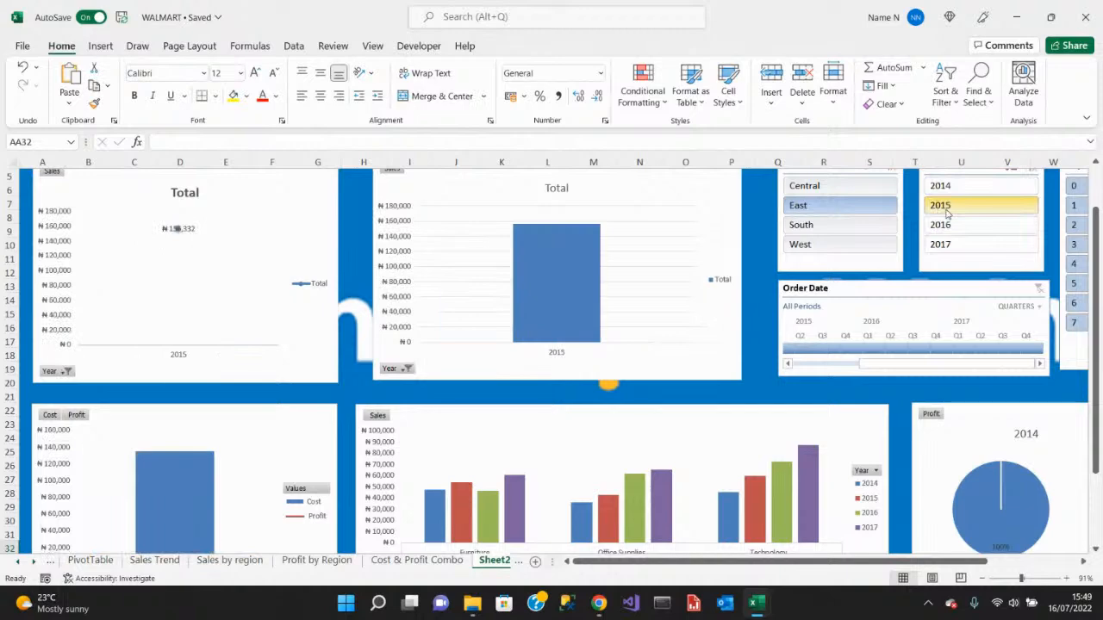
{"action": "left_click", "coordinate": [812, 185]}
Examine the dashboard's slicers, the sales by category chart, the profit pie chart and the cost and profit chart.
{"action": "left_click_drag", "start_coordinate": [810, 562], "coordinate": [899, 564]}
{"action": "scroll", "coordinate": [859, 315], "scroll_direction": "up", "scroll_amount": 1}
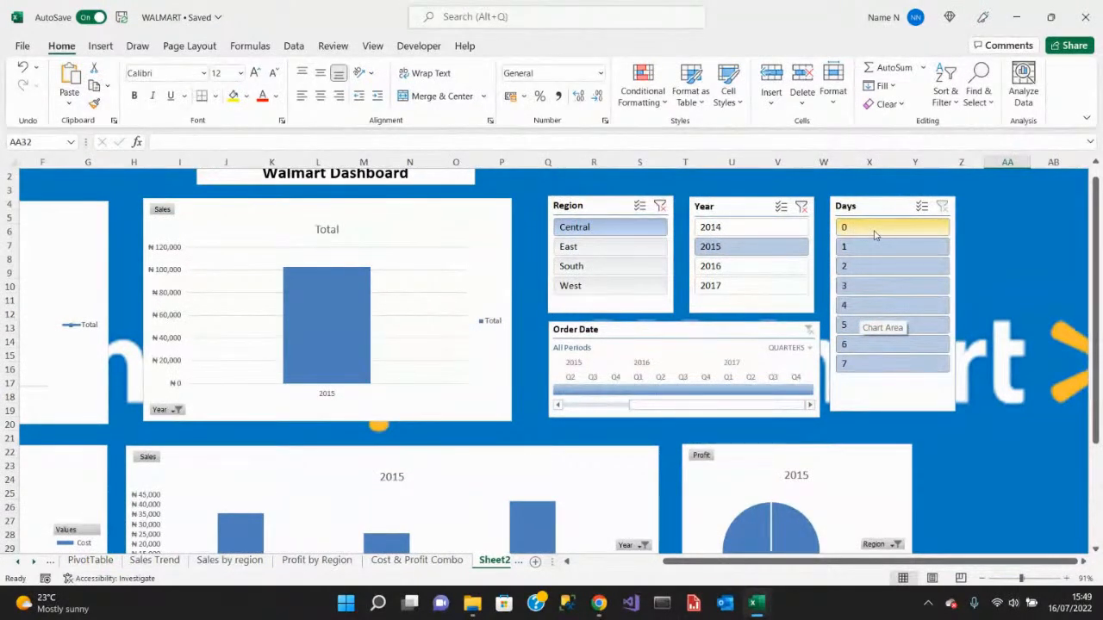
{"action": "left_click_drag", "start_coordinate": [765, 561], "coordinate": [762, 562]}
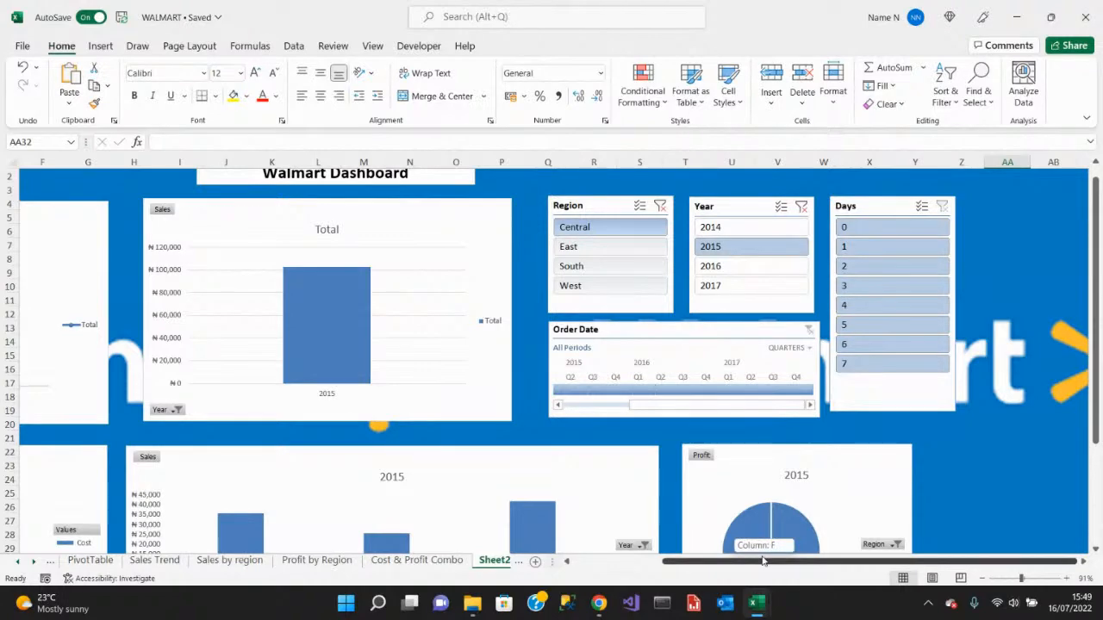
{"action": "left_click_drag", "start_coordinate": [763, 561], "coordinate": [708, 562]}
{"action": "scroll", "coordinate": [764, 446], "scroll_direction": "down", "scroll_amount": 3}
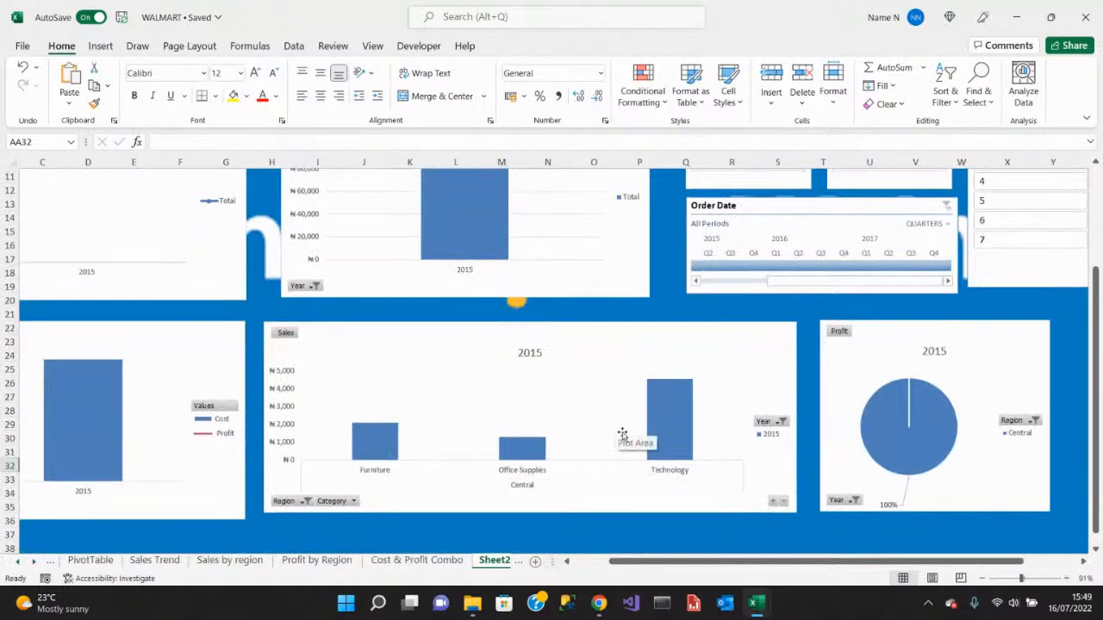
{"action": "left_click_drag", "start_coordinate": [645, 561], "coordinate": [606, 561]}
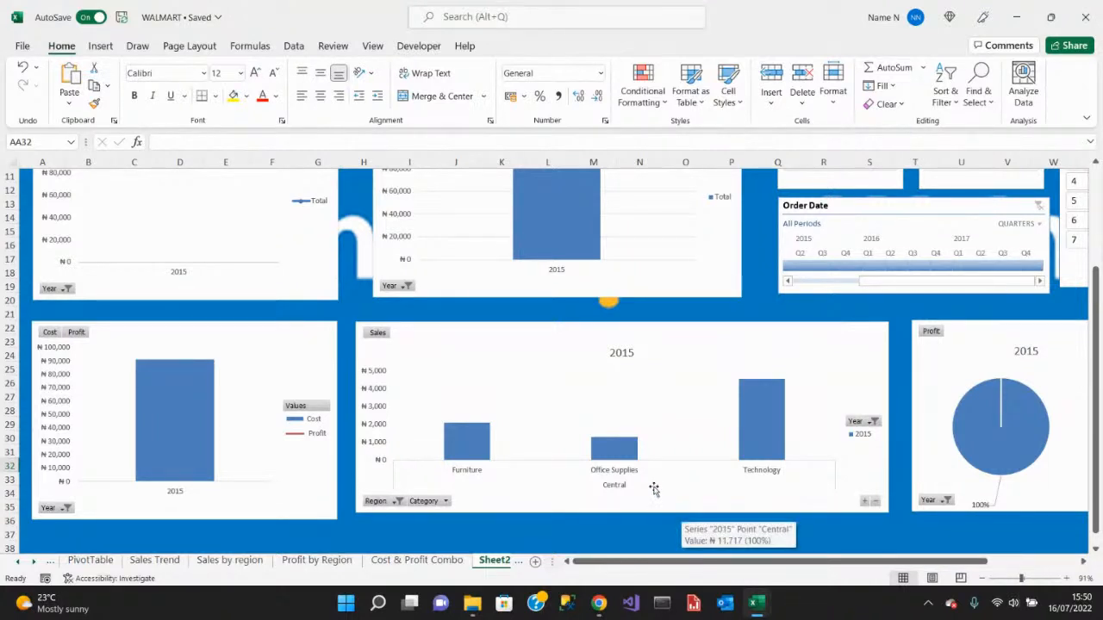
In the DEMO WALMART workbook's Sales by region chart, move Year below Category on the axis and Region to the legend.
{"action": "left_click", "coordinate": [759, 607]}
{"action": "left_click", "coordinate": [703, 553]}
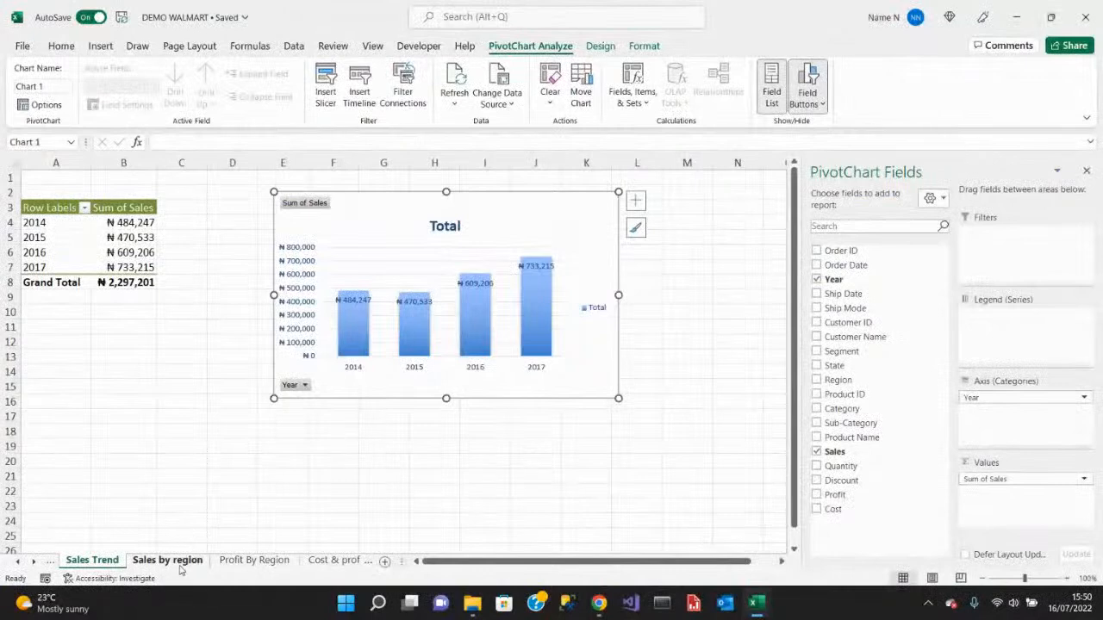
{"action": "left_click", "coordinate": [168, 560]}
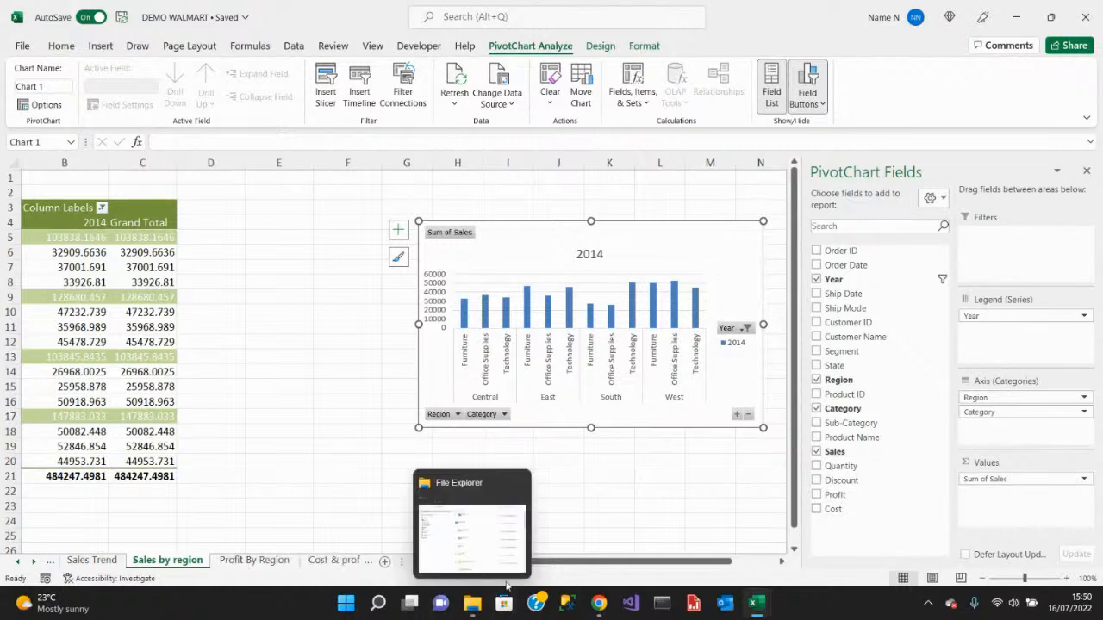
{"action": "left_click_drag", "start_coordinate": [586, 564], "coordinate": [507, 562]}
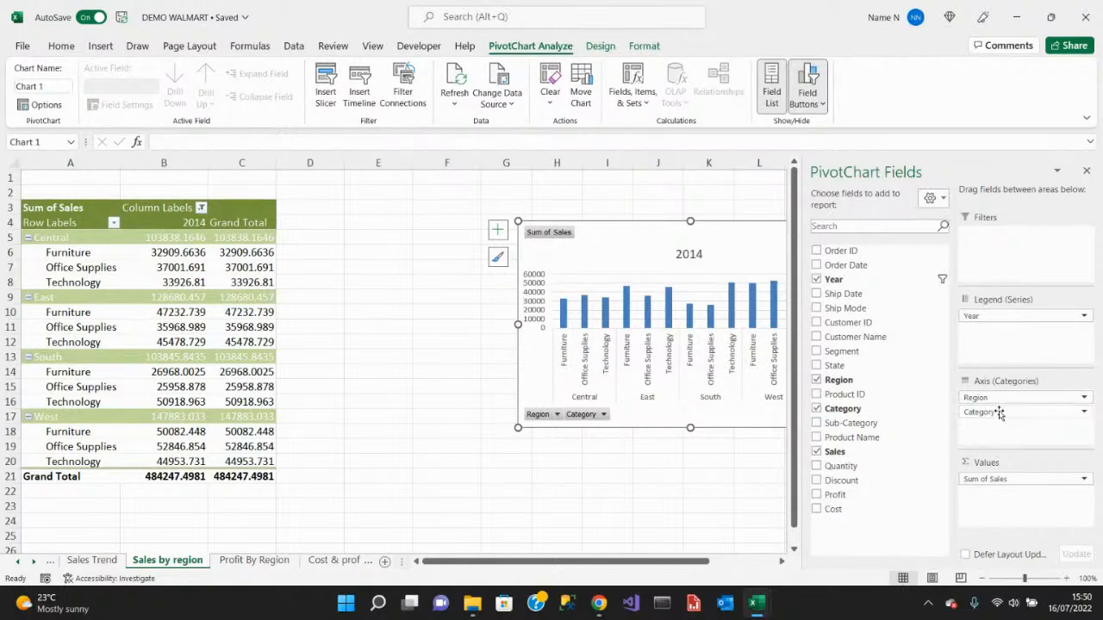
{"action": "mouse_move", "coordinate": [989, 317]}
{"action": "left_mouse_down"}
{"action": "mouse_move", "coordinate": [1020, 402]}
{"action": "mouse_move", "coordinate": [1021, 439]}
{"action": "left_mouse_up"}
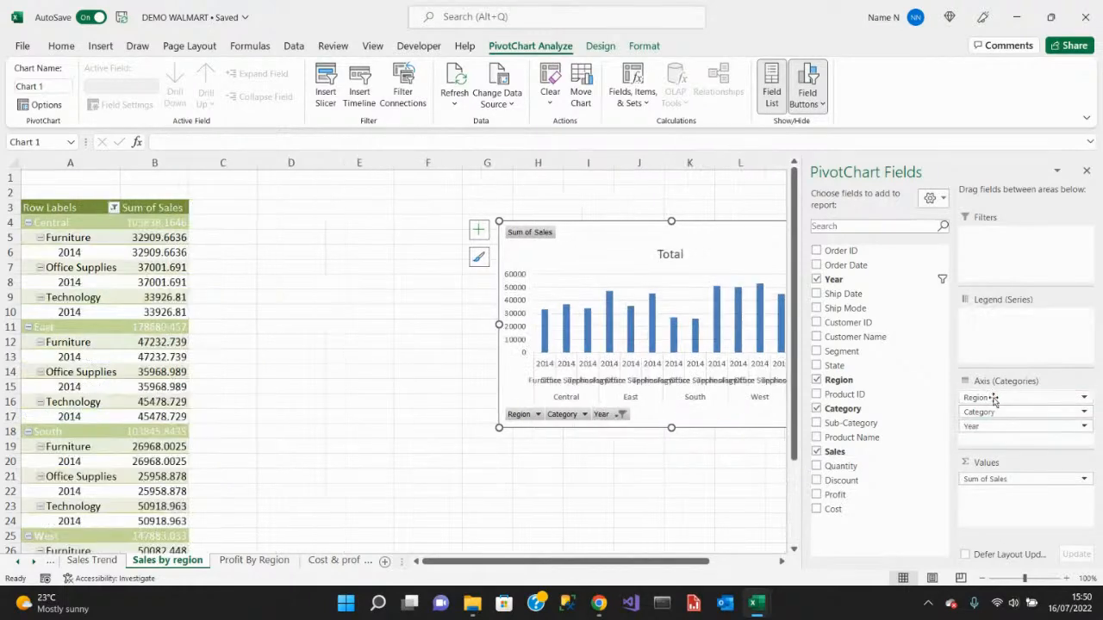
{"action": "left_click_drag", "start_coordinate": [991, 398], "coordinate": [1004, 332]}
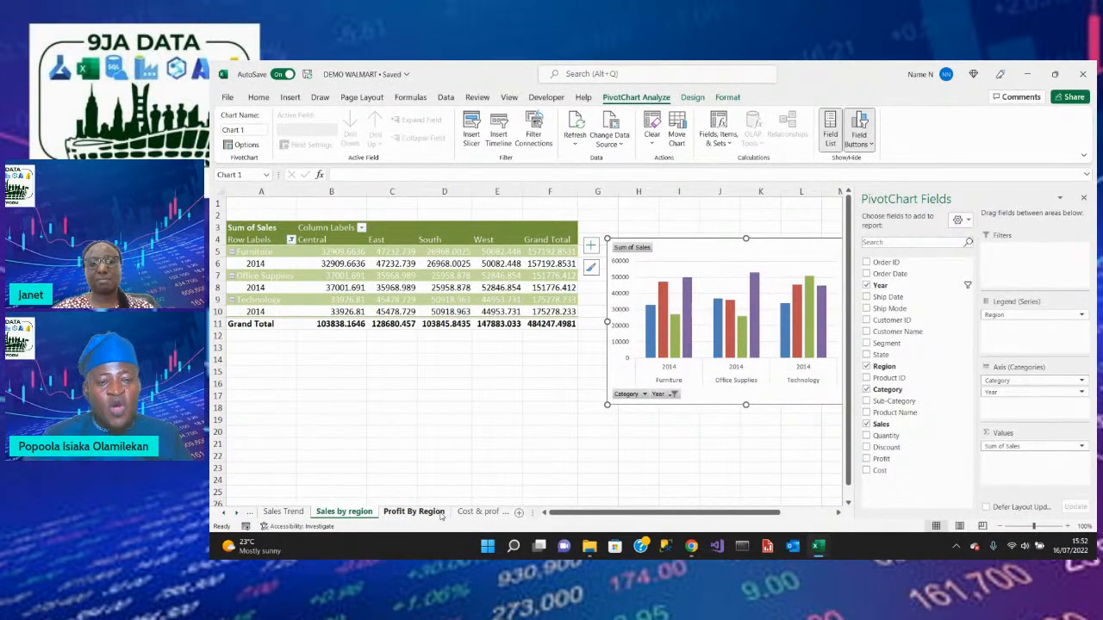
Examine the Orders data and the Profit By Region table and pie chart.
{"action": "left_click", "coordinate": [227, 518]}
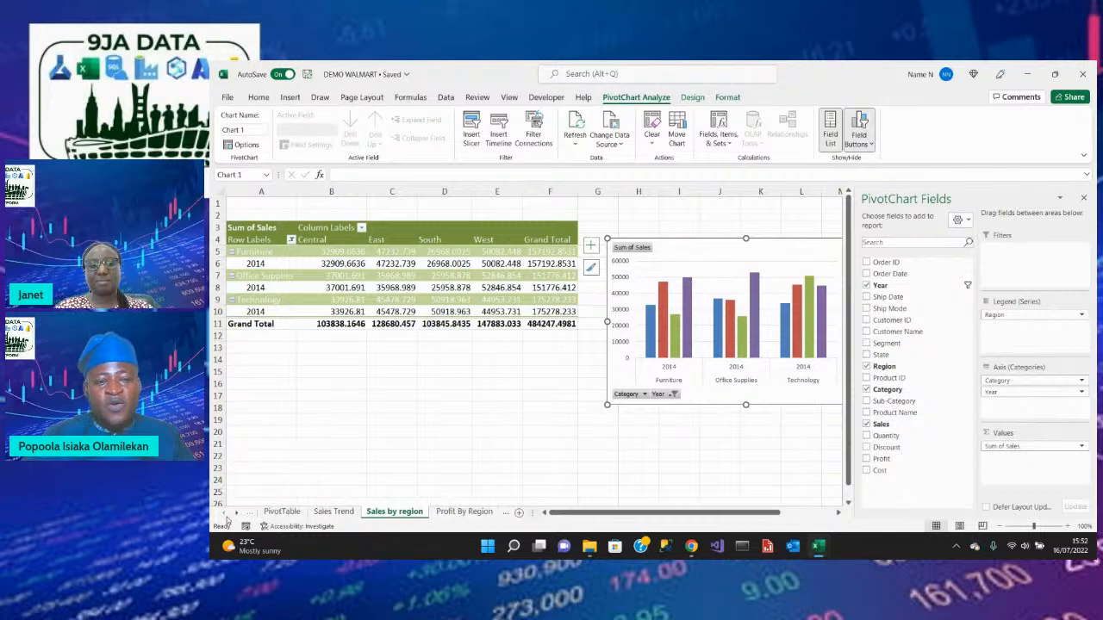
{"action": "left_click", "coordinate": [226, 517]}
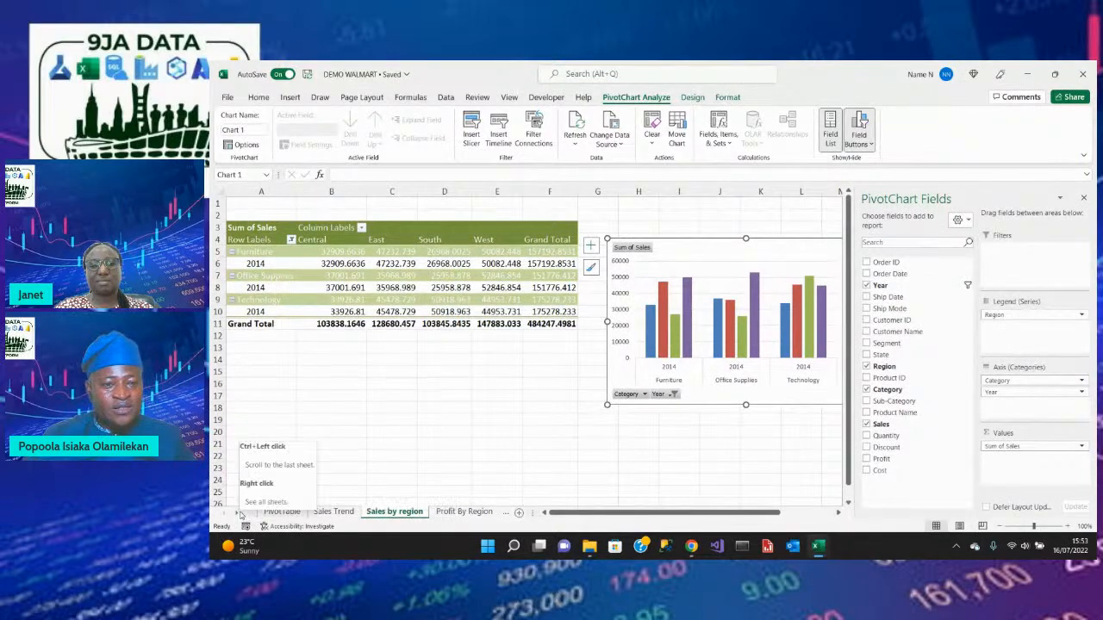
{"action": "left_click", "coordinate": [240, 515]}
{"action": "left_click", "coordinate": [240, 514]}
{"action": "left_click", "coordinate": [240, 514]}
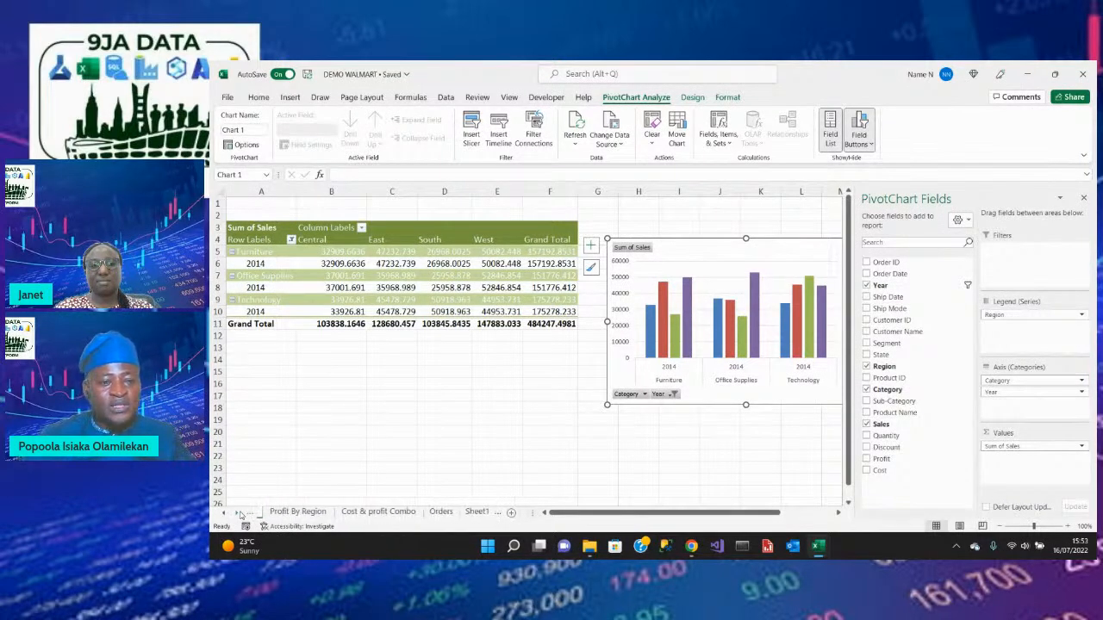
{"action": "left_click", "coordinate": [436, 513]}
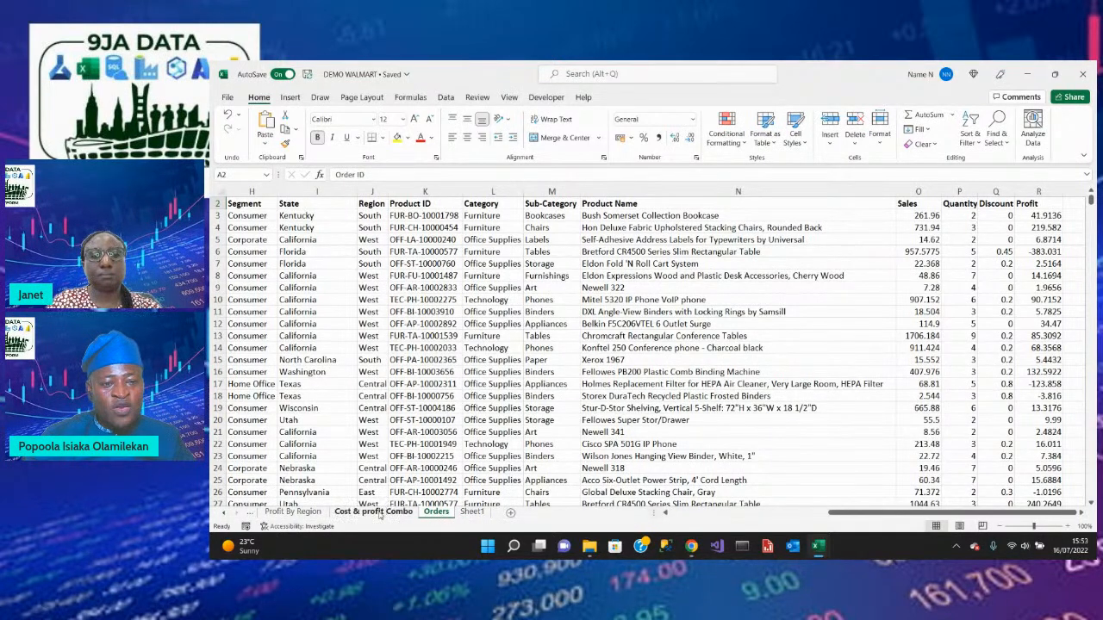
{"action": "left_click", "coordinate": [308, 512]}
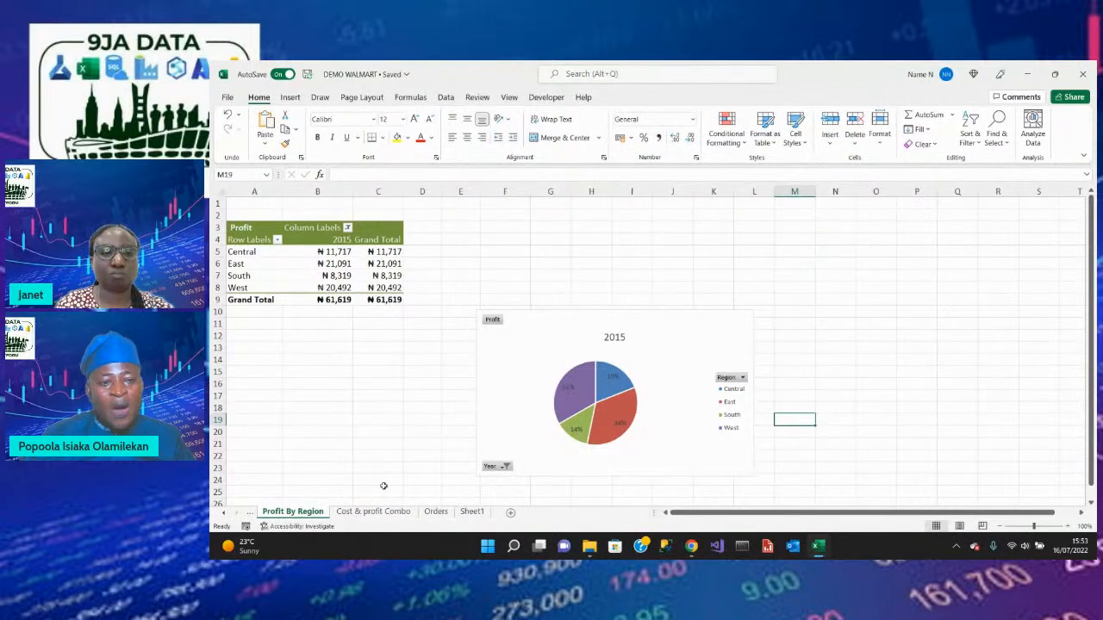
Review the tables and charts on the Sales by region, Sales Trend and Cost & profit Combo sheets.
{"action": "left_click", "coordinate": [224, 513]}
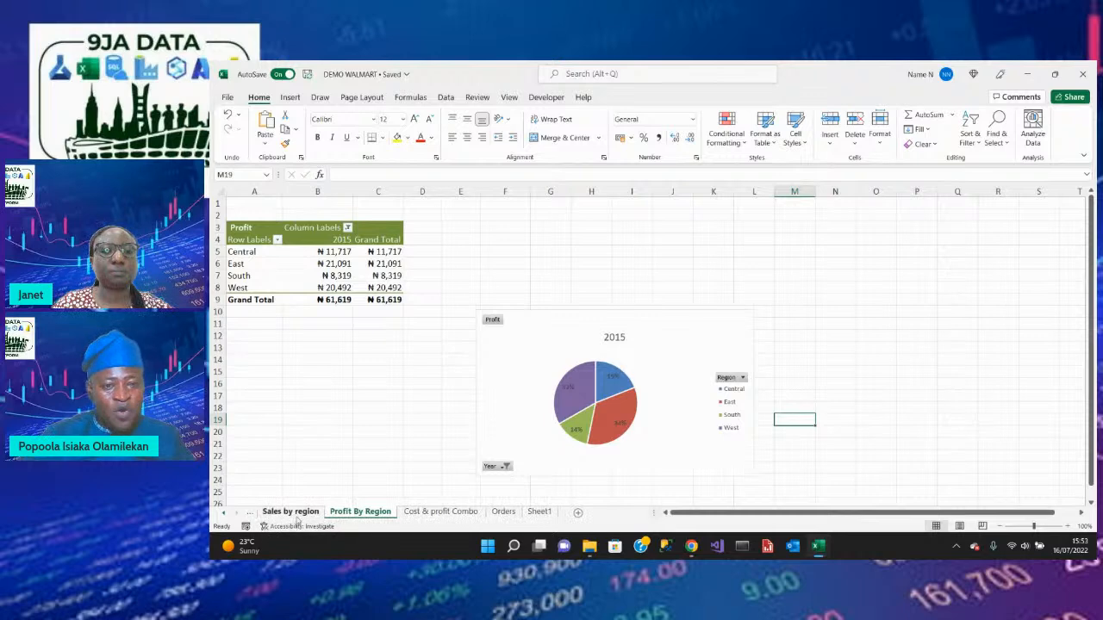
{"action": "left_click", "coordinate": [293, 512]}
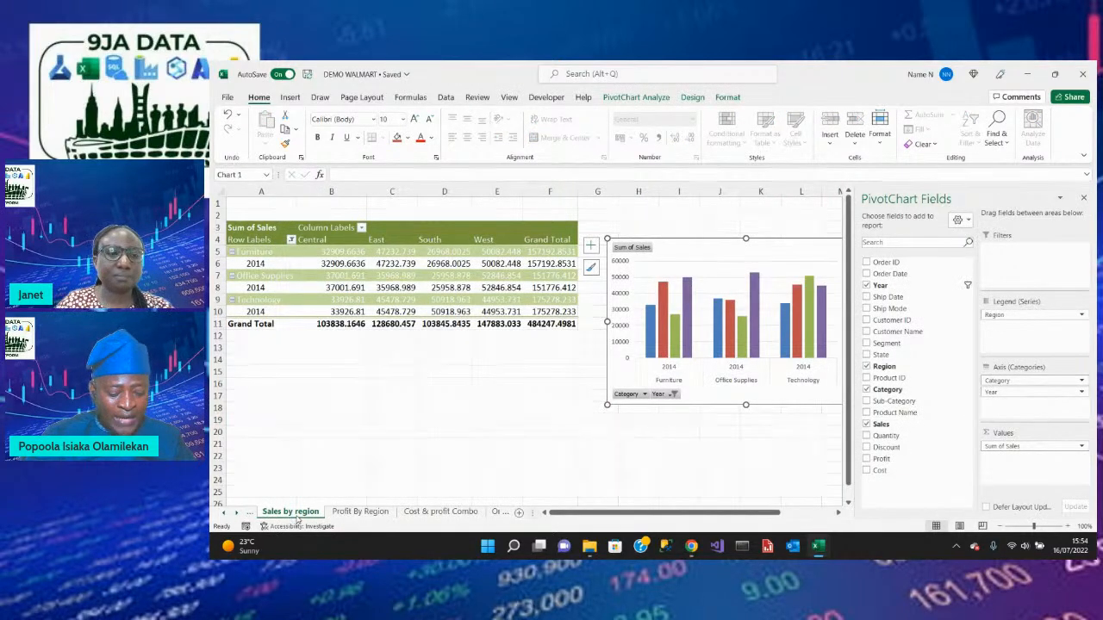
{"action": "left_click", "coordinate": [224, 513]}
{"action": "left_click", "coordinate": [274, 512]}
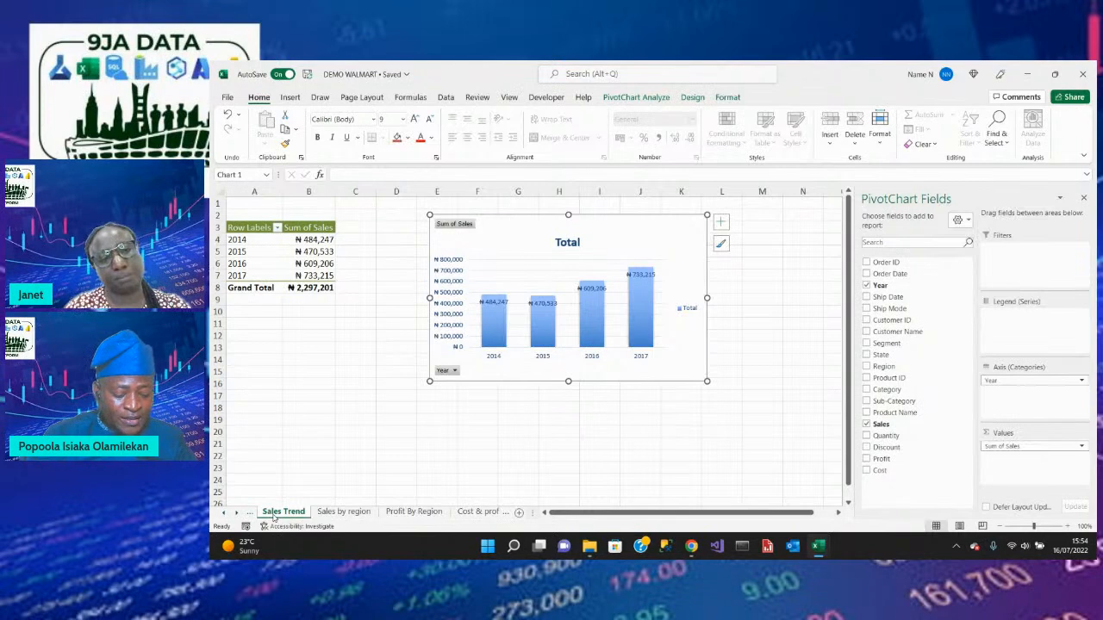
{"action": "left_click", "coordinate": [352, 514]}
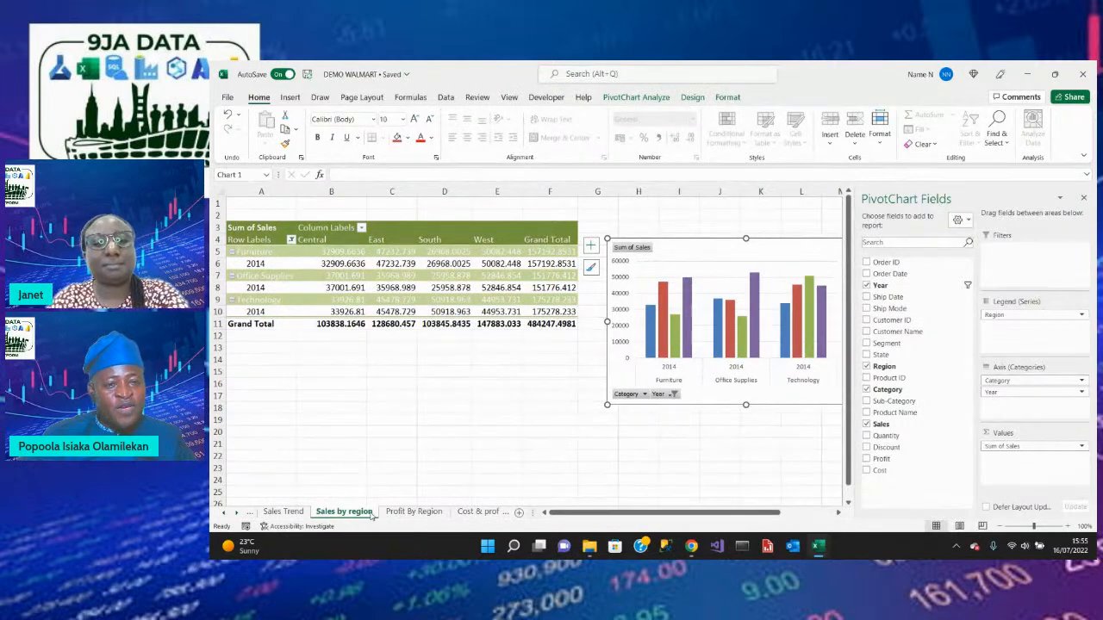
{"action": "left_click", "coordinate": [477, 512]}
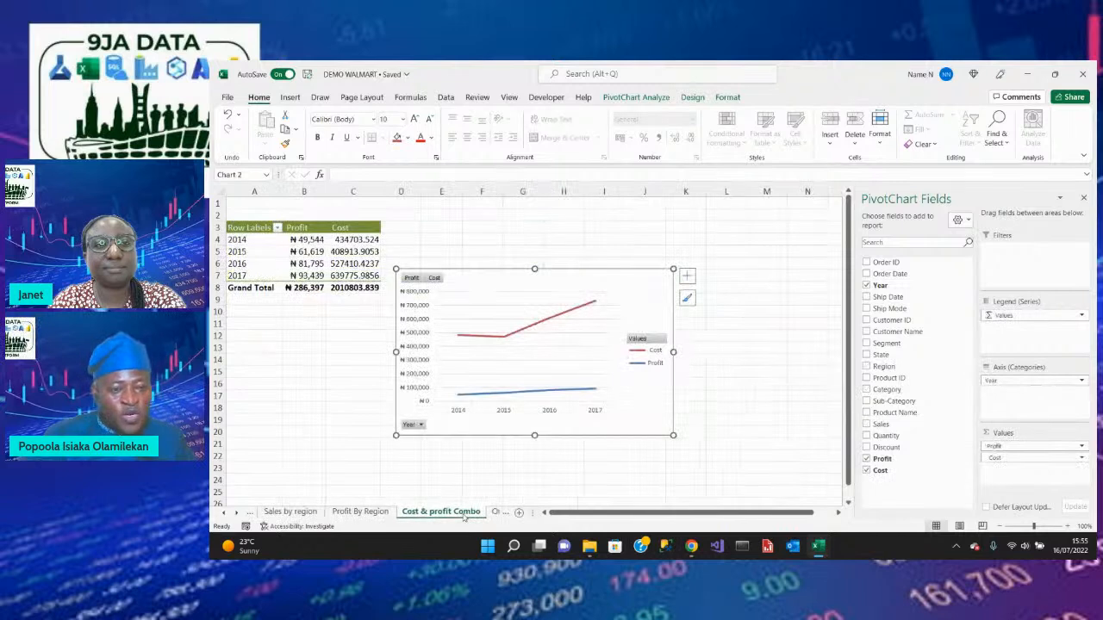
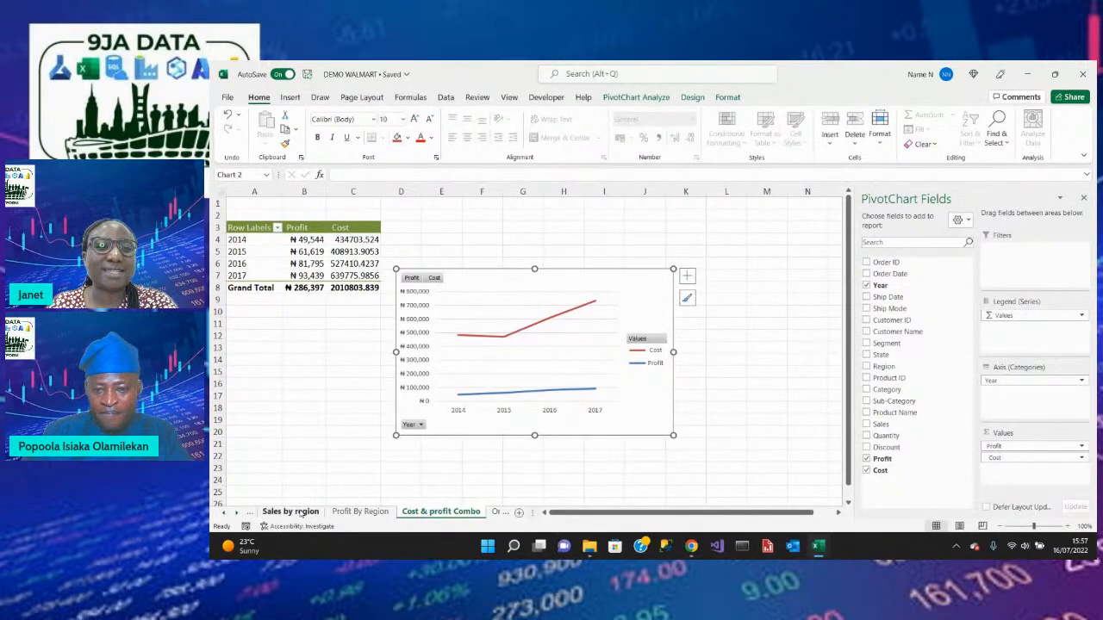
{"action": "left_click", "coordinate": [299, 252]}
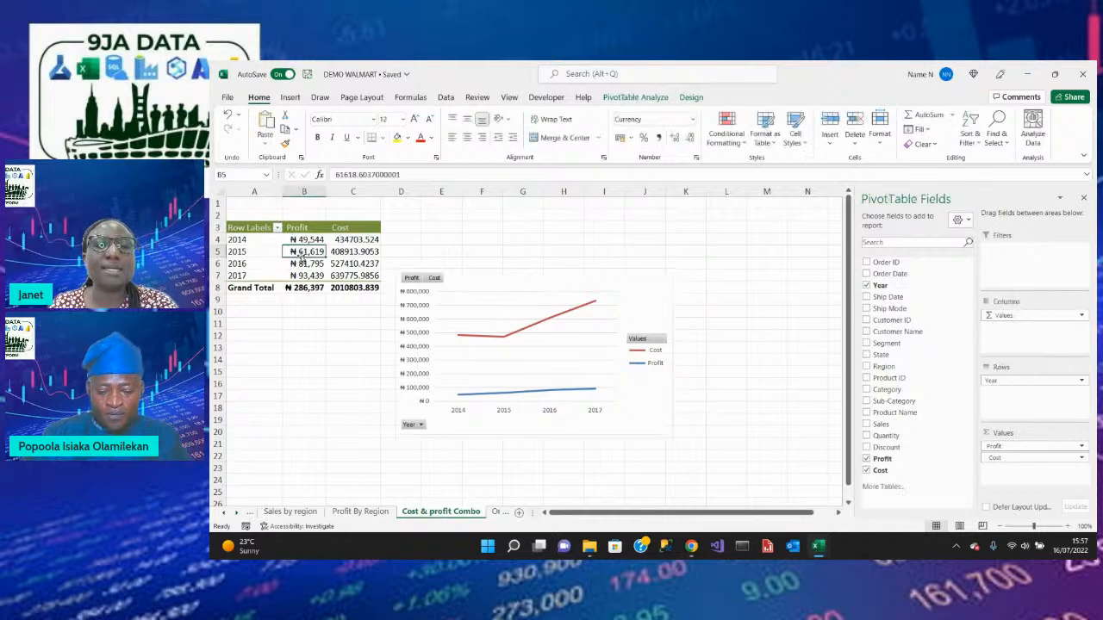
Insert an Order Date timeline for the yearly profit and cost PivotTable and place it beside the line chart.
{"action": "left_click", "coordinate": [289, 98]}
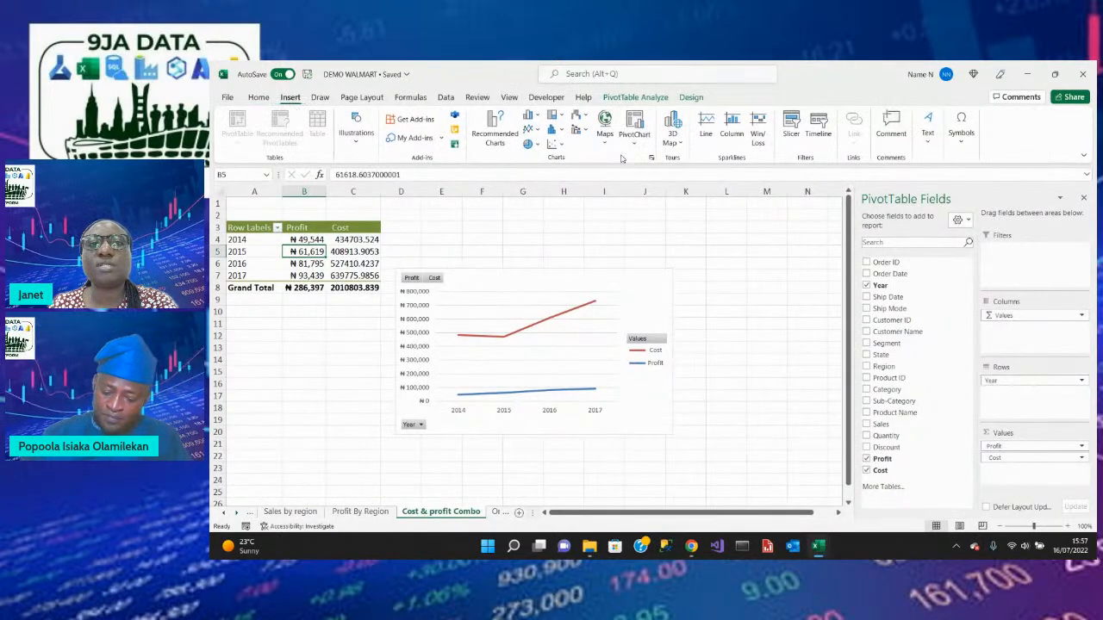
{"action": "left_click", "coordinate": [818, 127]}
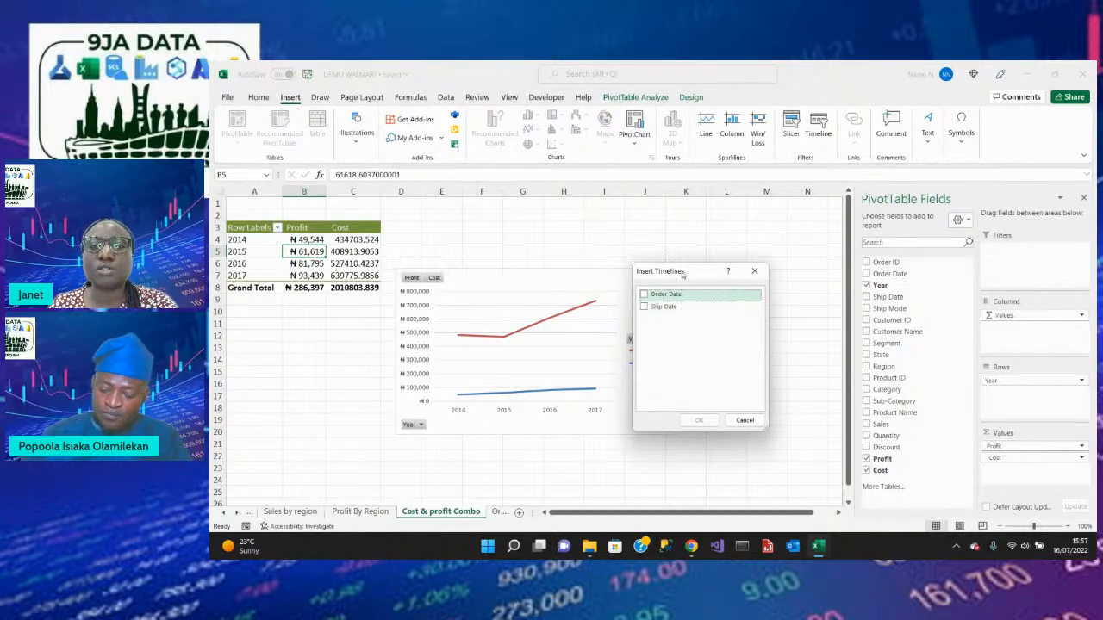
{"action": "left_click_drag", "start_coordinate": [691, 273], "coordinate": [744, 234]}
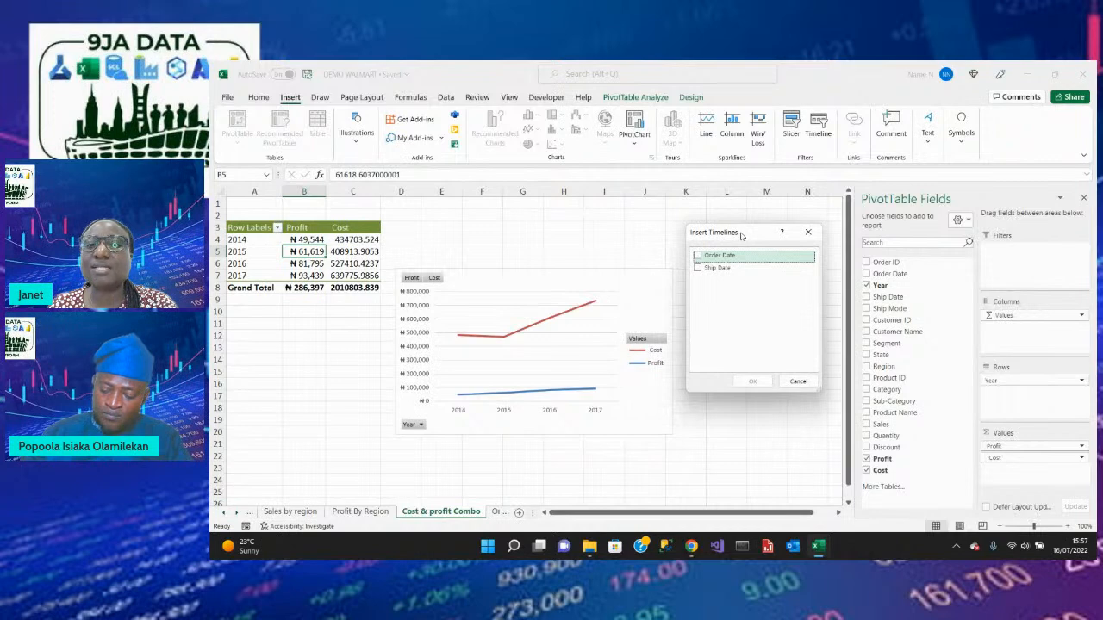
{"action": "left_click", "coordinate": [698, 255]}
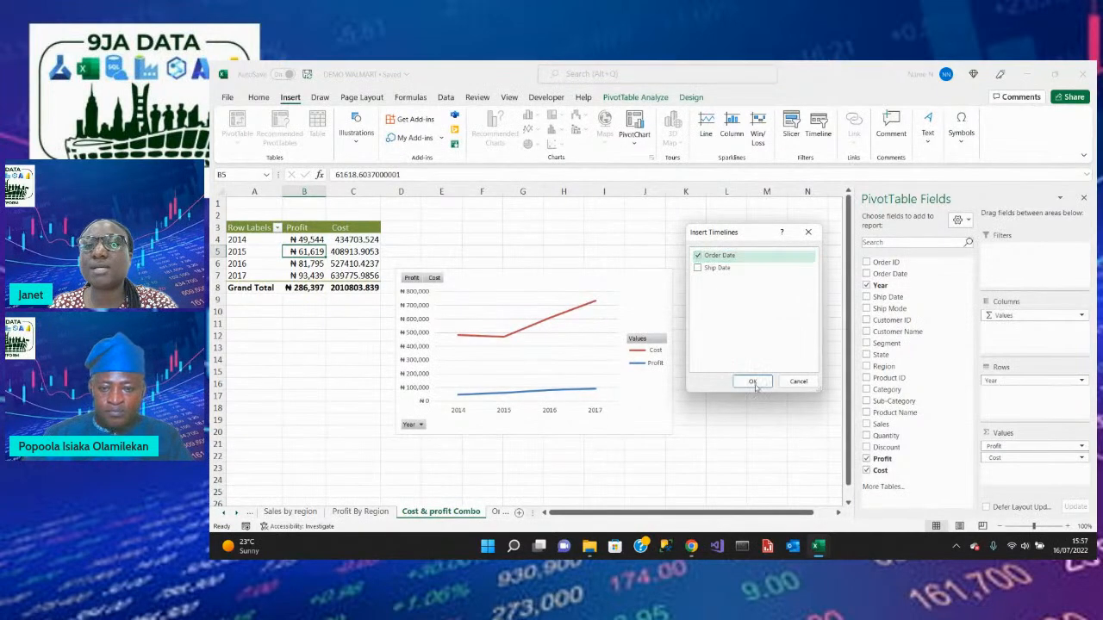
{"action": "left_click", "coordinate": [754, 382]}
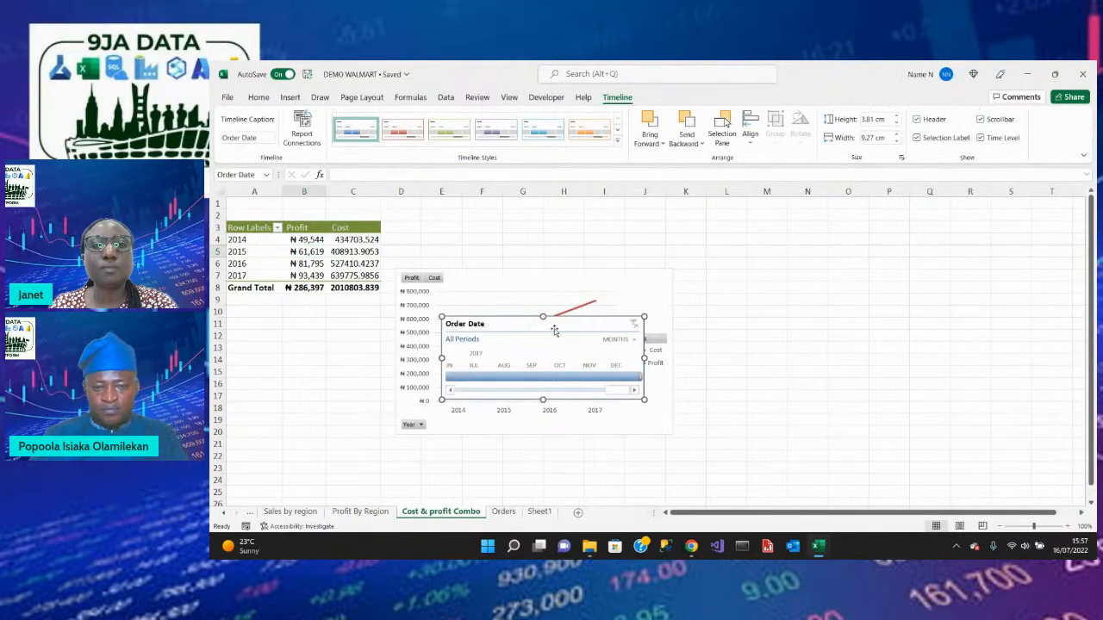
{"action": "left_click_drag", "start_coordinate": [540, 322], "coordinate": [796, 227]}
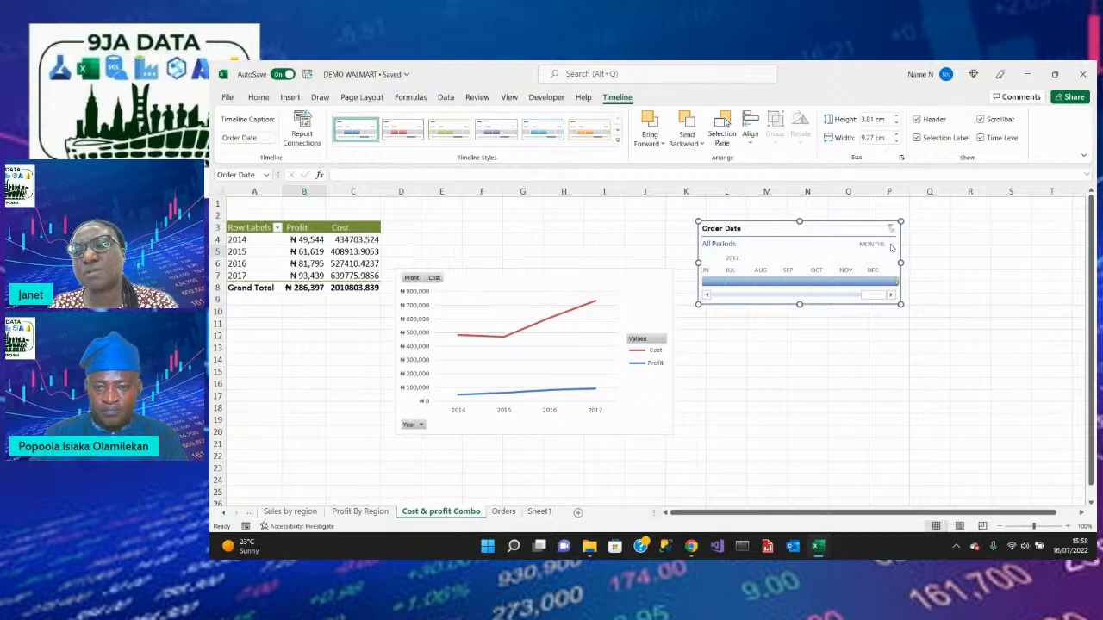
Switch the Order Date timeline's time level to Quarters, and finally to Years.
{"action": "left_click", "coordinate": [891, 247]}
{"action": "left_click", "coordinate": [888, 277]}
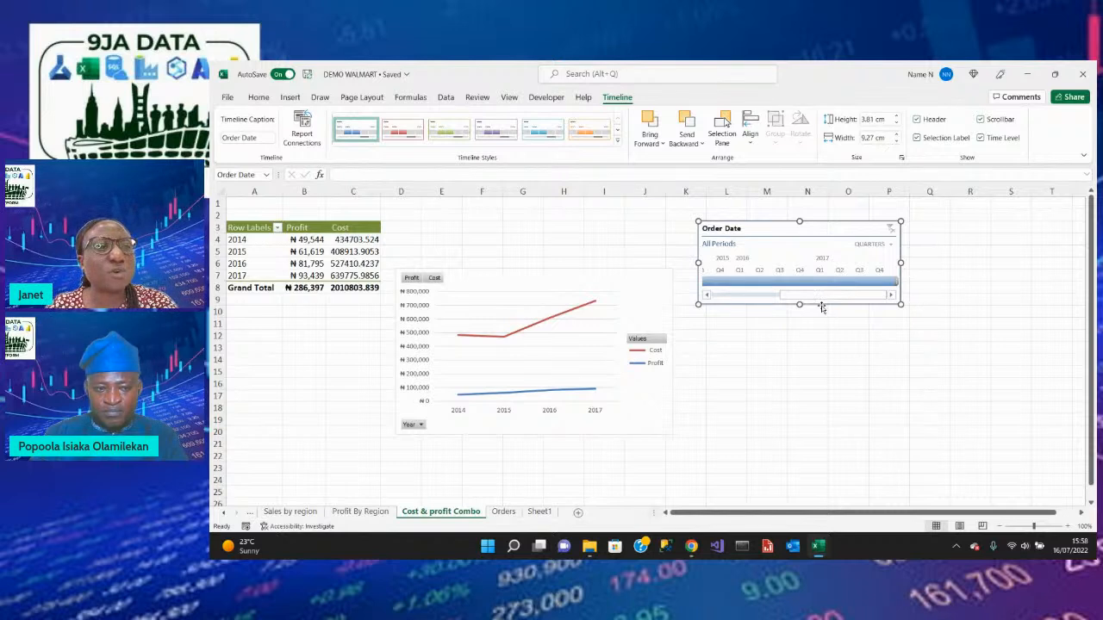
{"action": "left_click", "coordinate": [892, 245]}
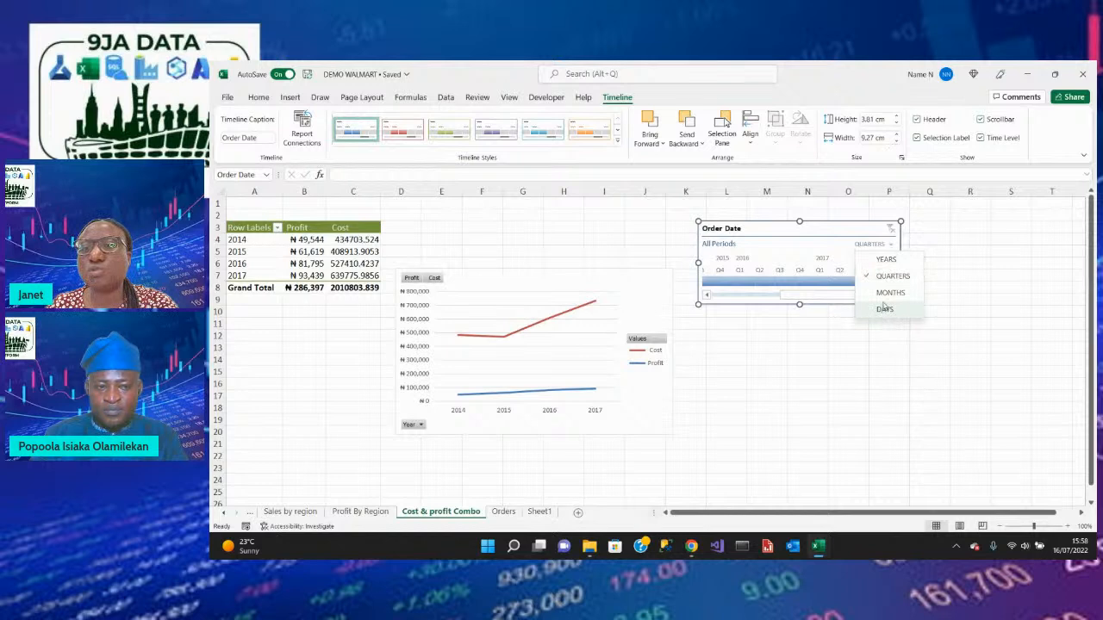
{"action": "left_click", "coordinate": [886, 259]}
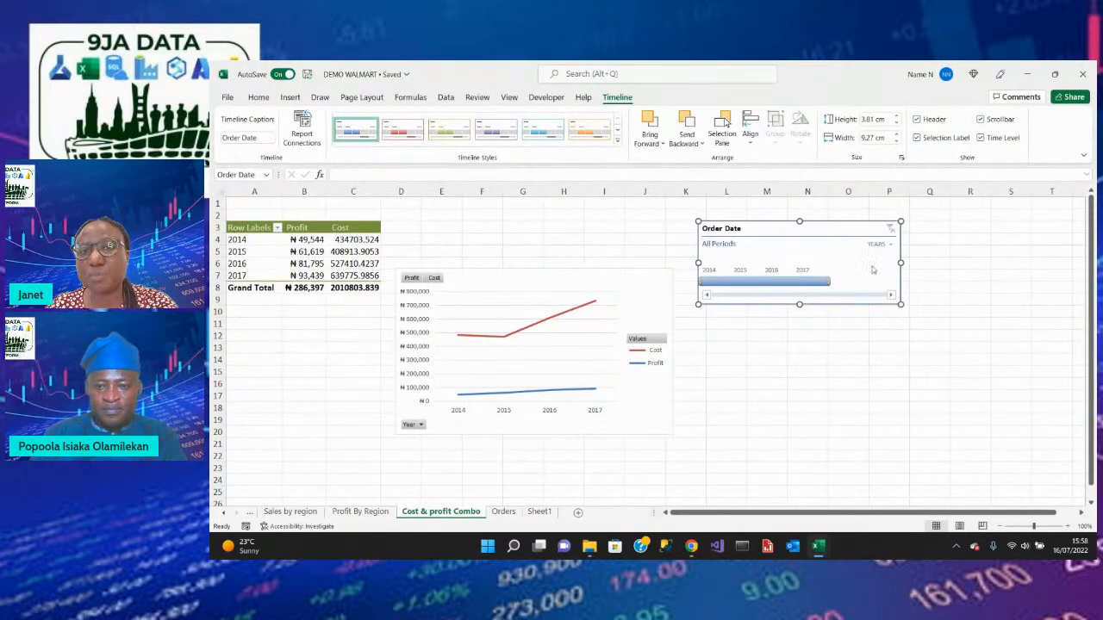
Filter the cost and profit data to 2014, 2015, 2016 and 2017 in turn with the timeline, and clear the filter.
{"action": "left_click", "coordinate": [722, 284]}
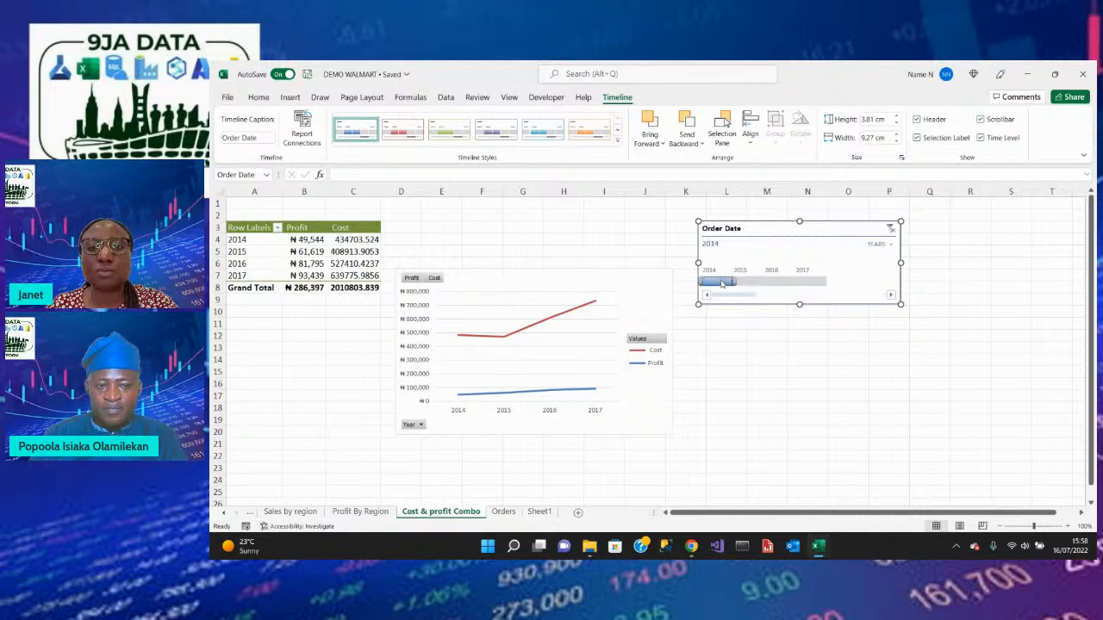
{"action": "left_click", "coordinate": [739, 284]}
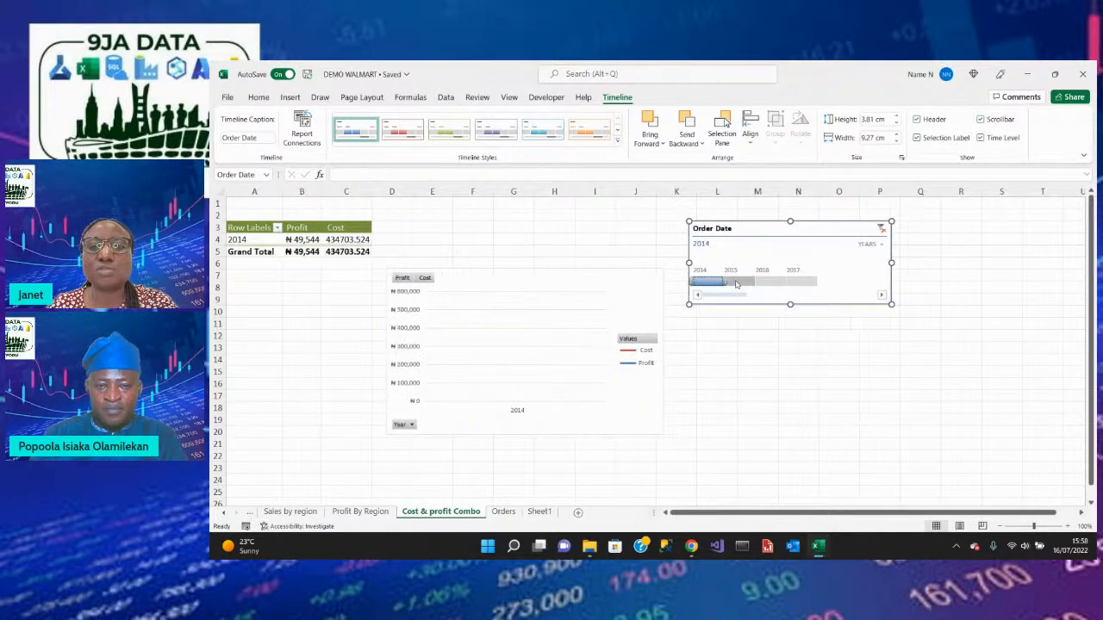
{"action": "left_click", "coordinate": [773, 285]}
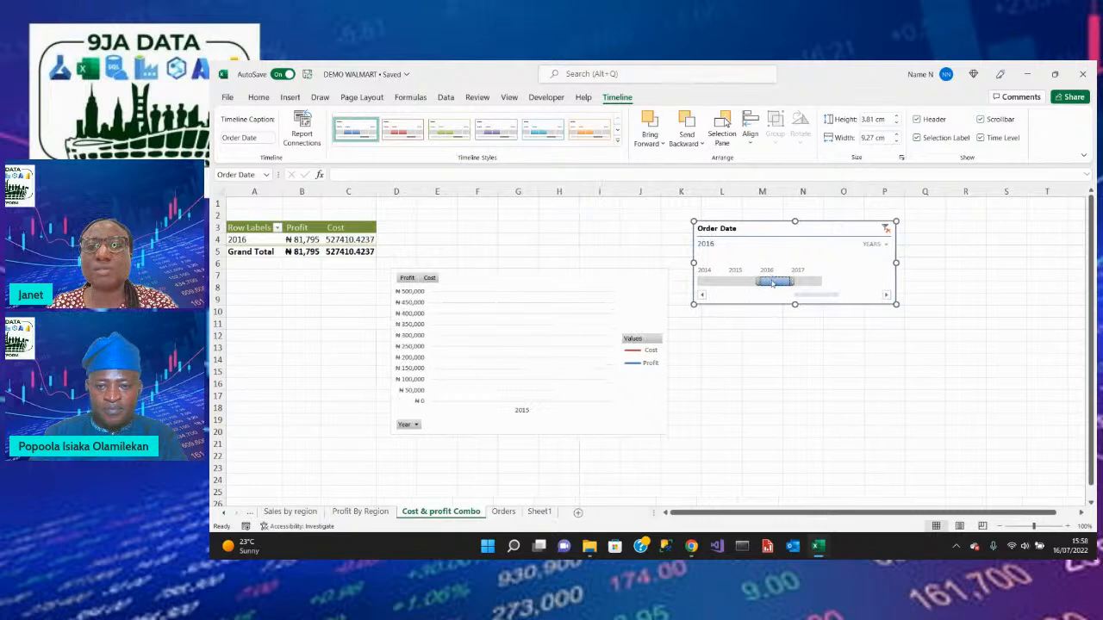
{"action": "left_click", "coordinate": [806, 282]}
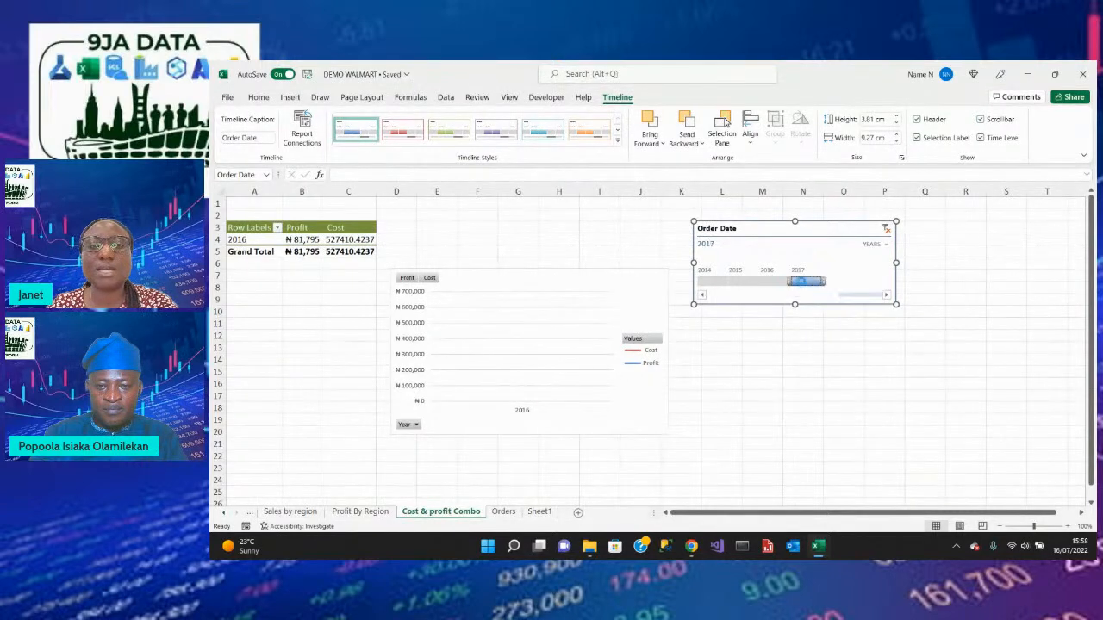
{"action": "left_click", "coordinate": [886, 229]}
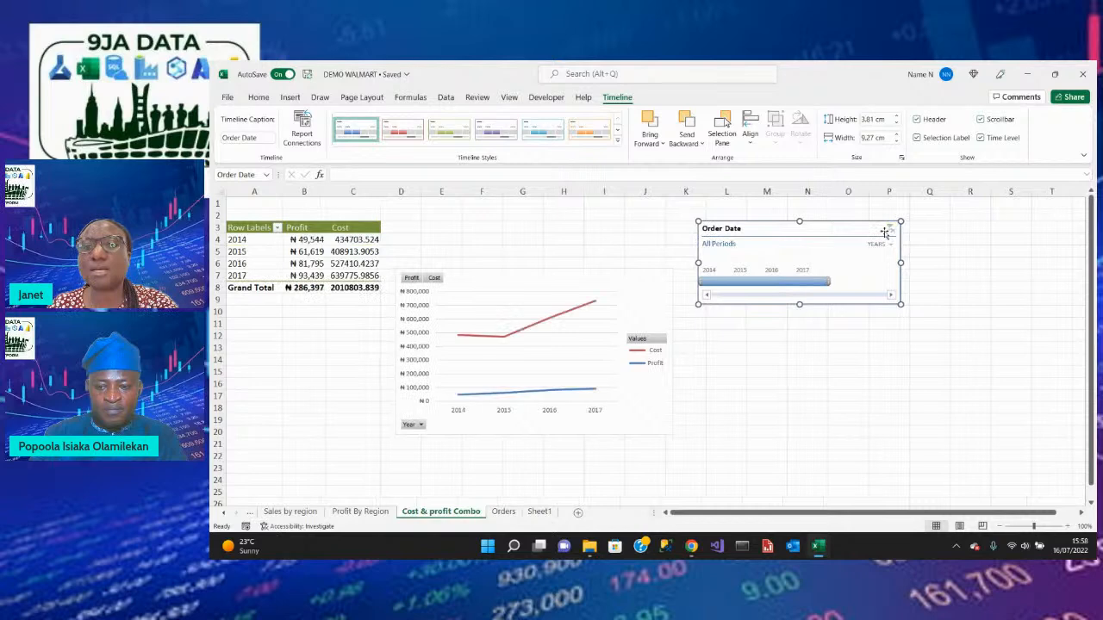
{"action": "left_click", "coordinate": [527, 285]}
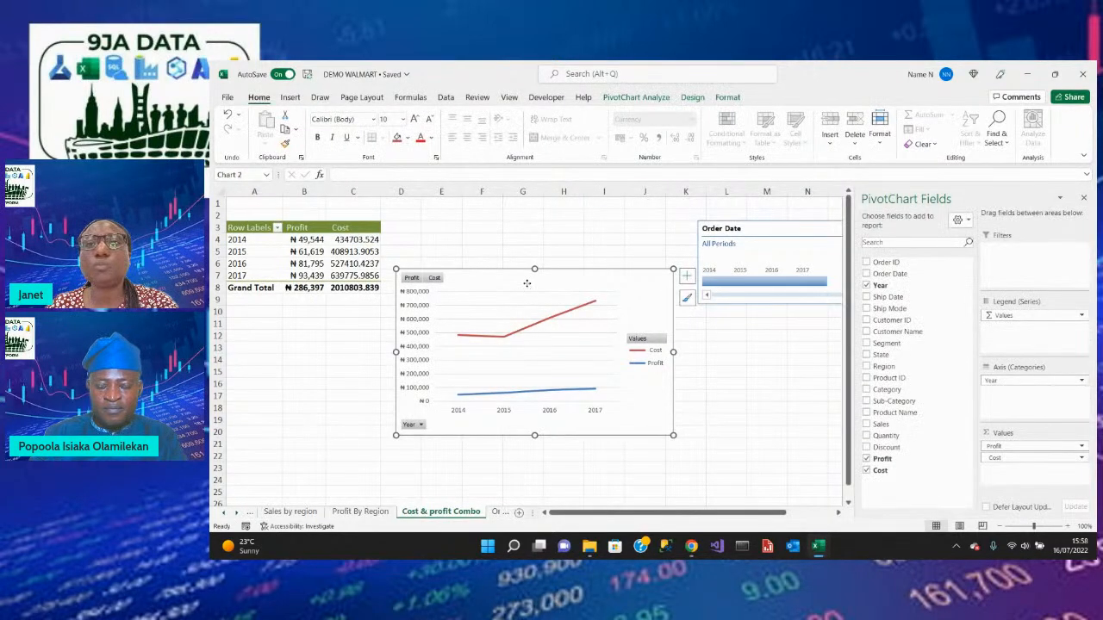
{"action": "right_click", "coordinate": [528, 285]}
{"action": "left_click", "coordinate": [594, 290]}
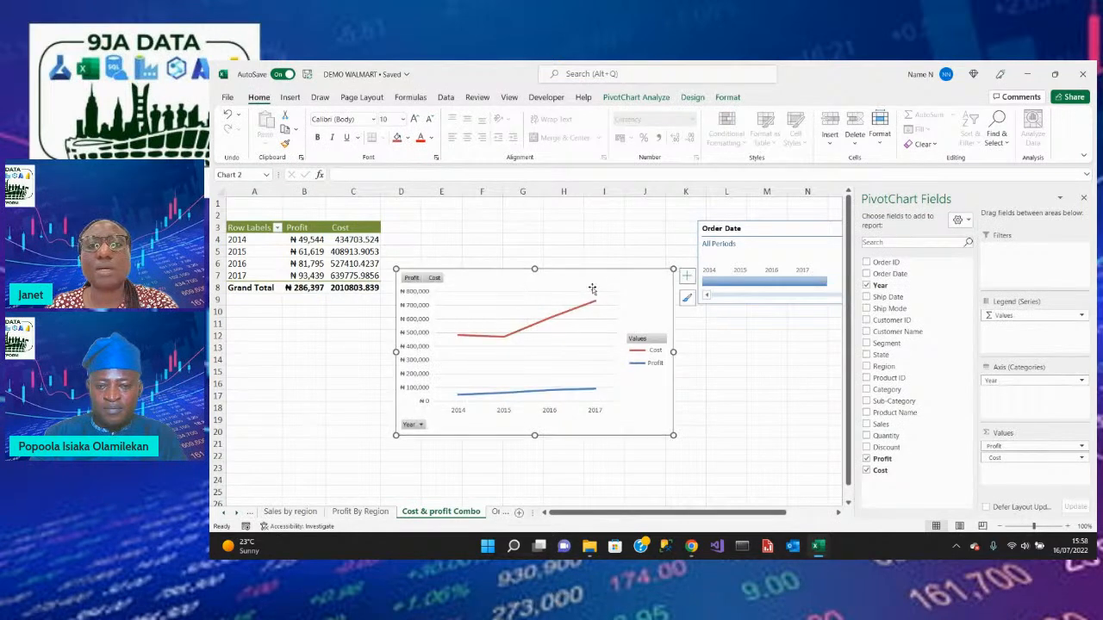
{"action": "right_click", "coordinate": [566, 294]}
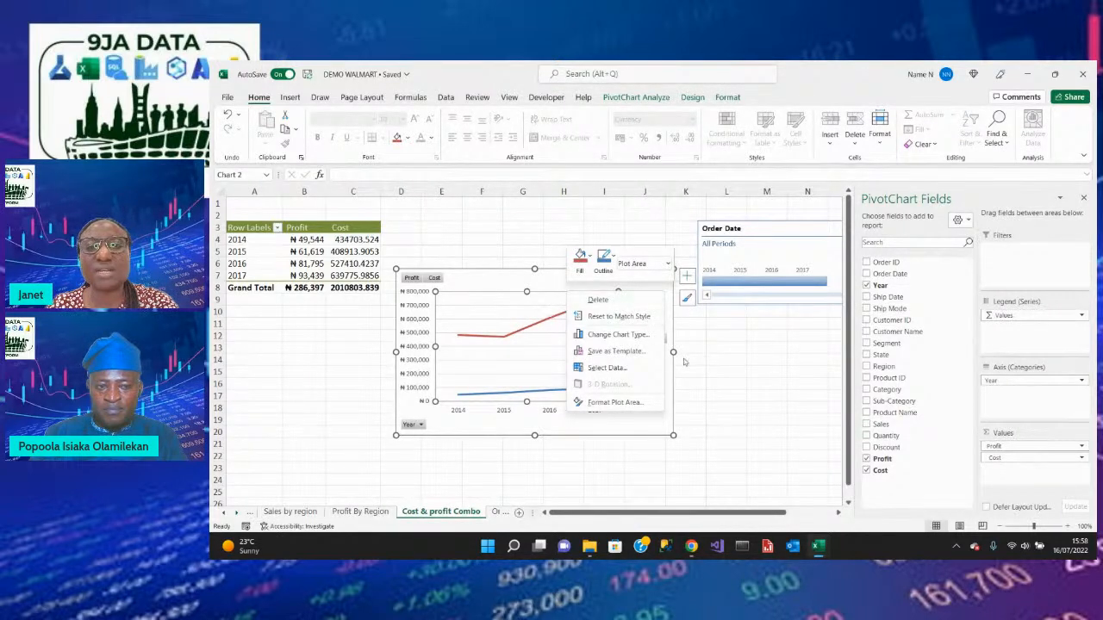
{"action": "left_click", "coordinate": [642, 316]}
{"action": "left_click", "coordinate": [643, 300]}
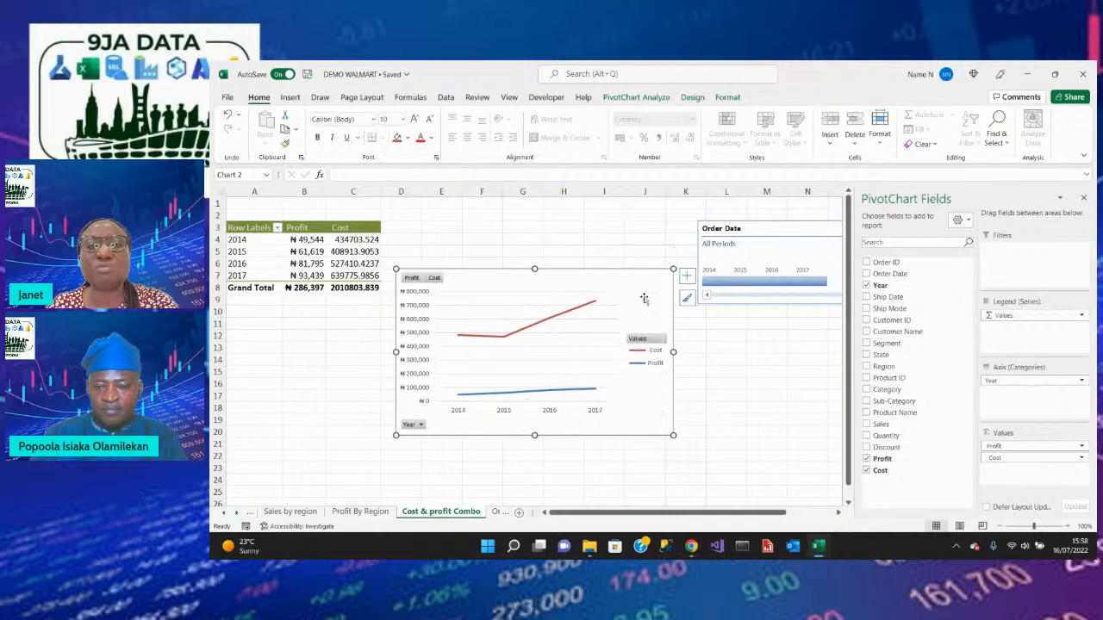
Apply the fourth chart style, with thick lines and round markers, to the cost and profit line chart.
{"action": "left_click", "coordinate": [695, 97]}
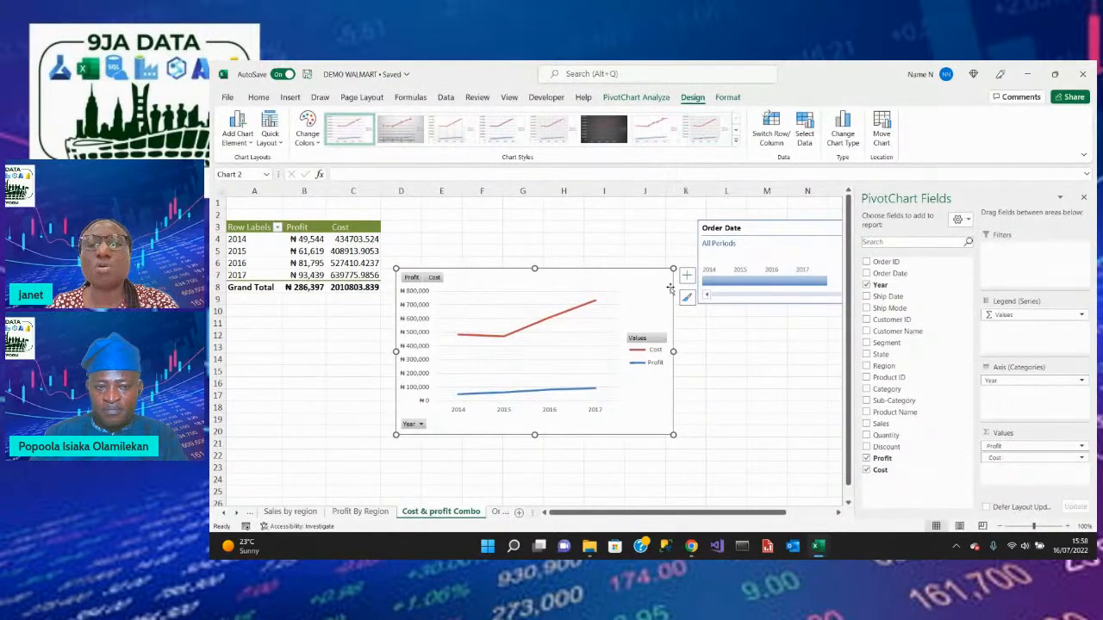
{"action": "left_click", "coordinate": [503, 129]}
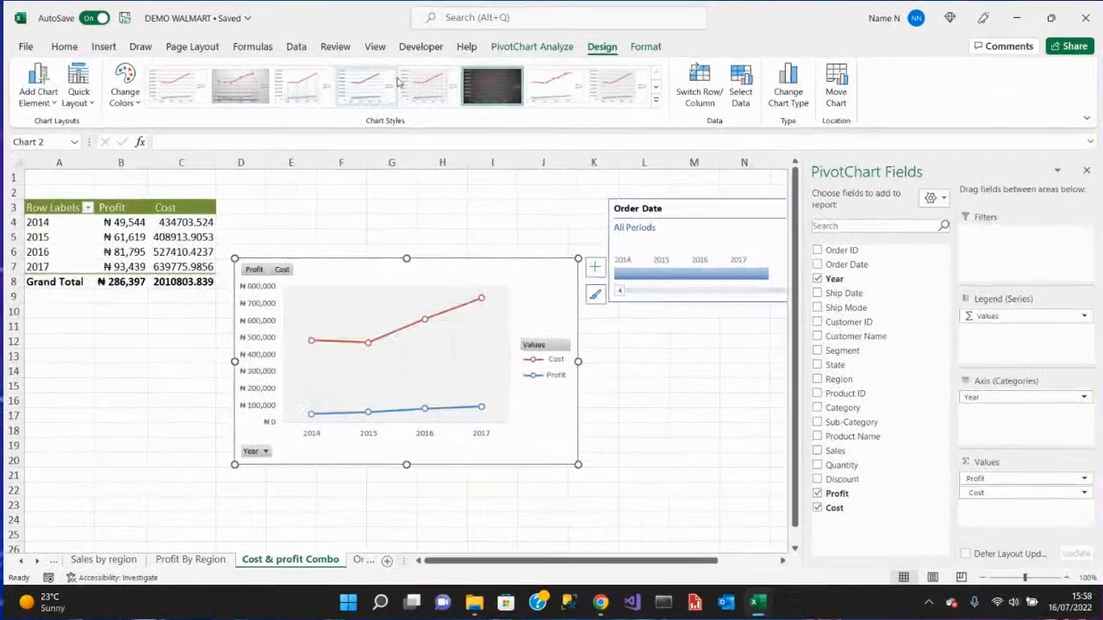
{"action": "left_click", "coordinate": [370, 86]}
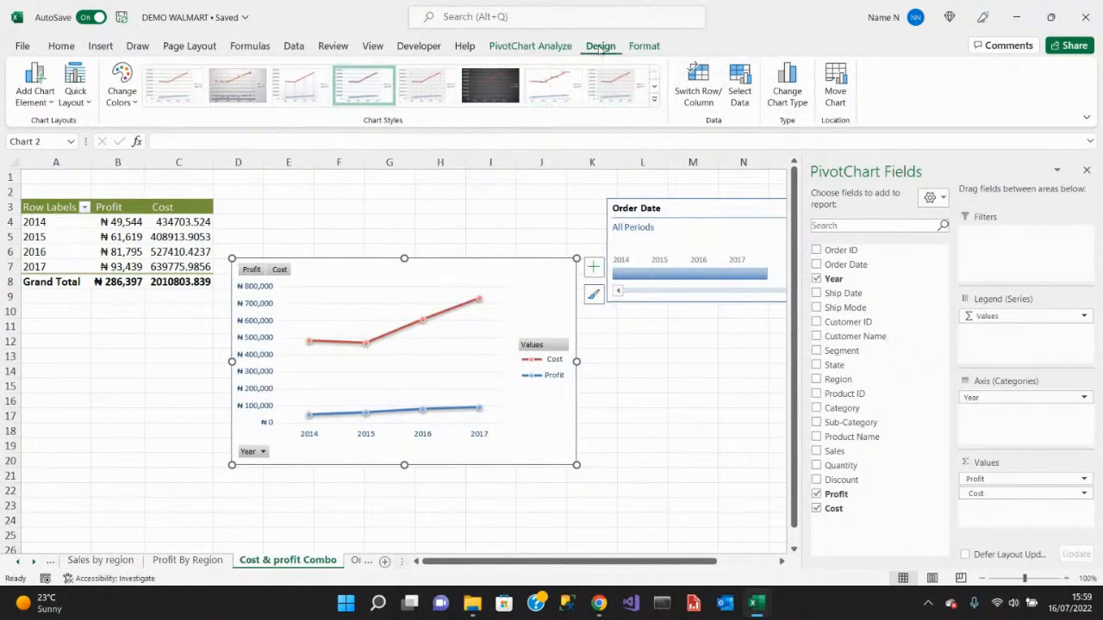
Change the cost and profit line chart to a Clustered Column chart.
{"action": "left_click", "coordinate": [785, 105]}
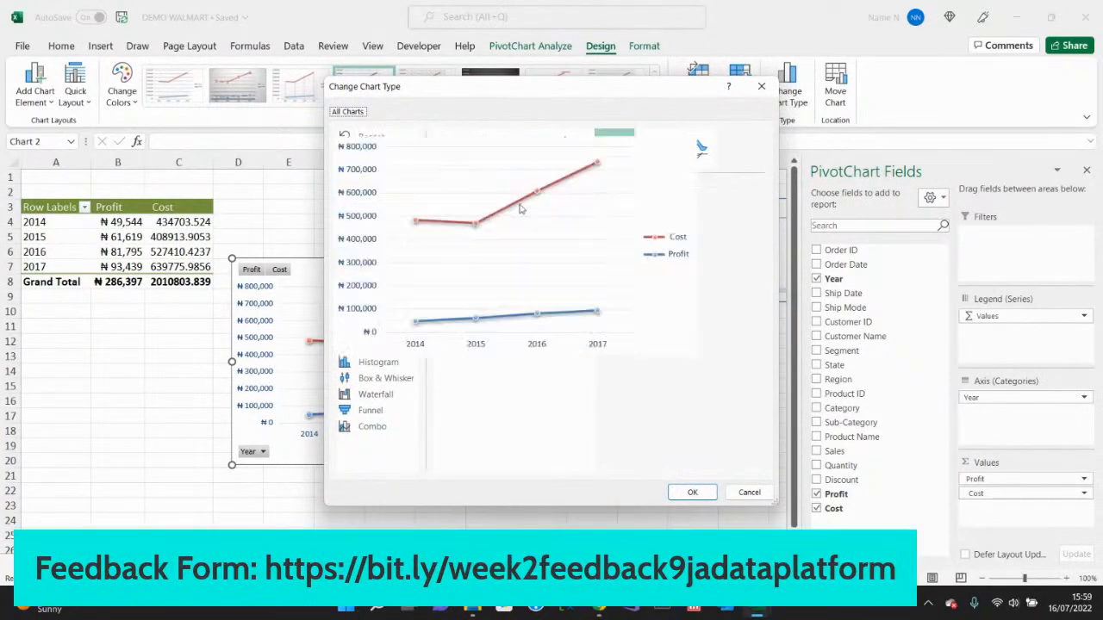
{"action": "left_click", "coordinate": [373, 170]}
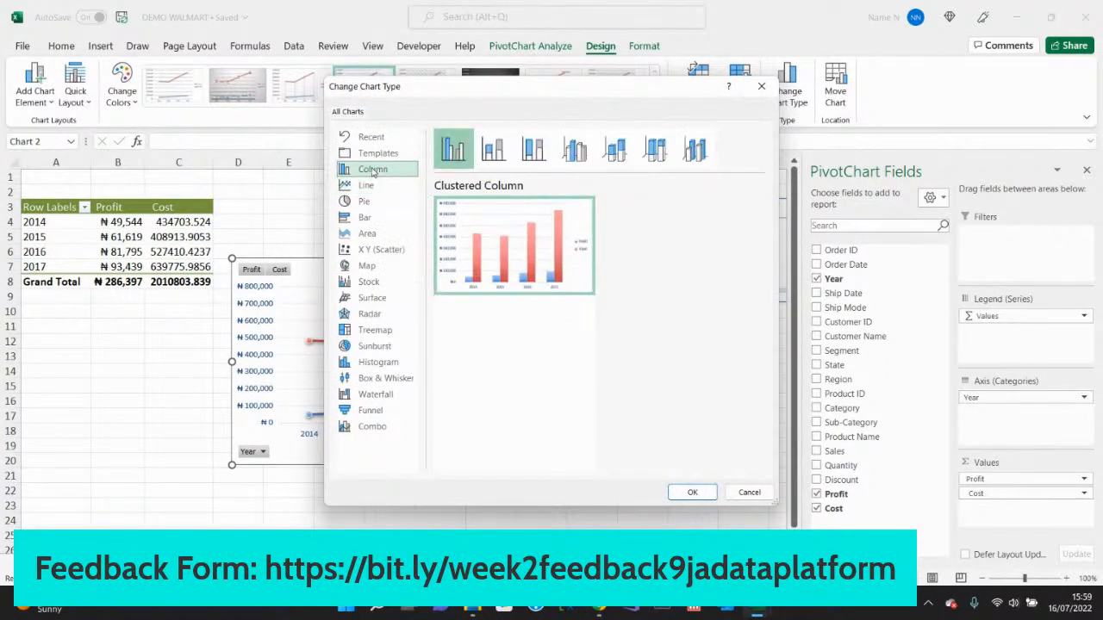
{"action": "left_click", "coordinate": [683, 495]}
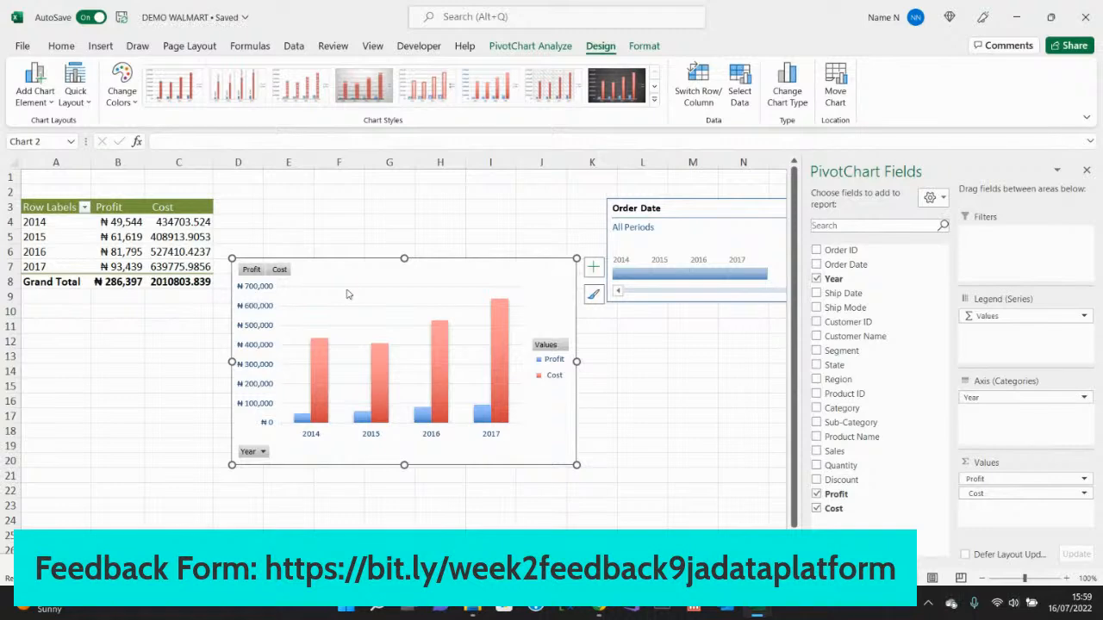
{"action": "left_click", "coordinate": [642, 371]}
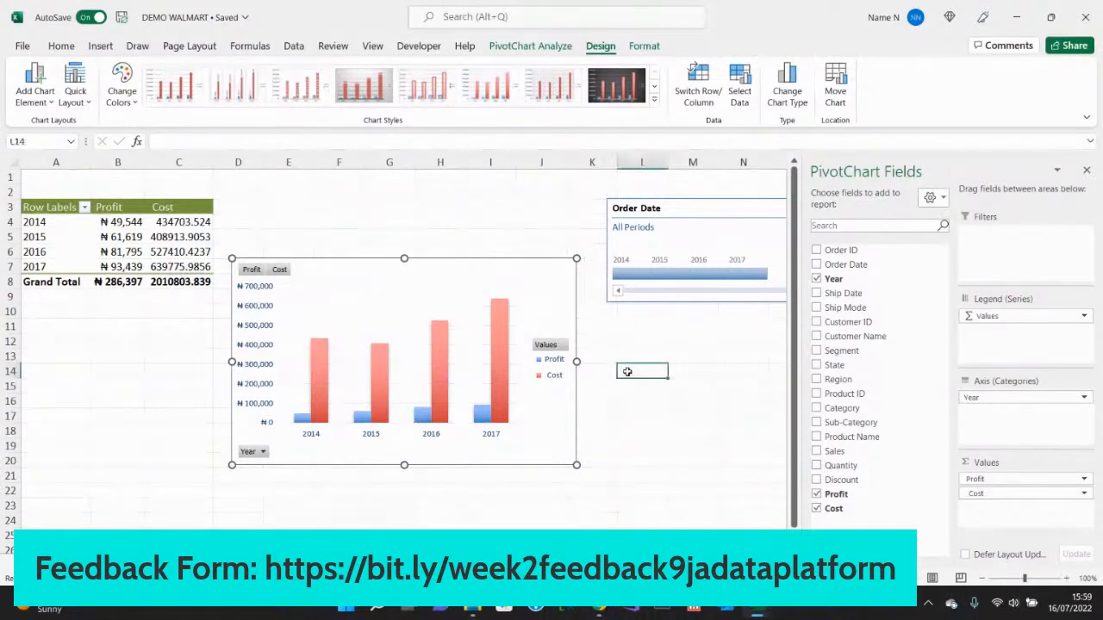
Preview the Line type for the cost and profit chart and change it to Clustered Bar.
{"action": "left_click", "coordinate": [463, 287]}
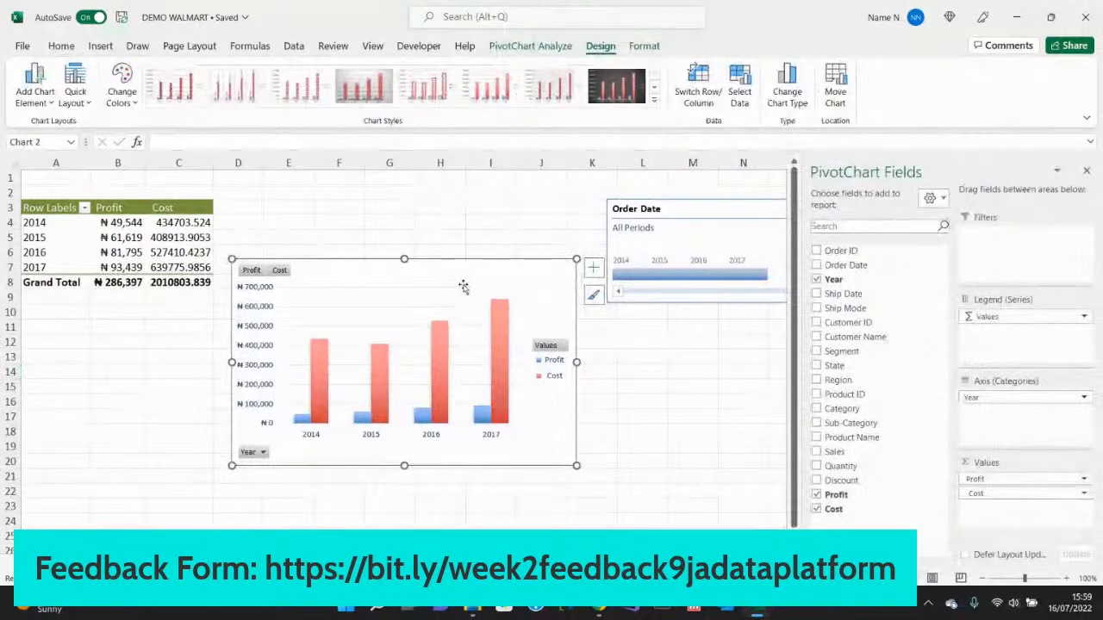
{"action": "left_click", "coordinate": [61, 45]}
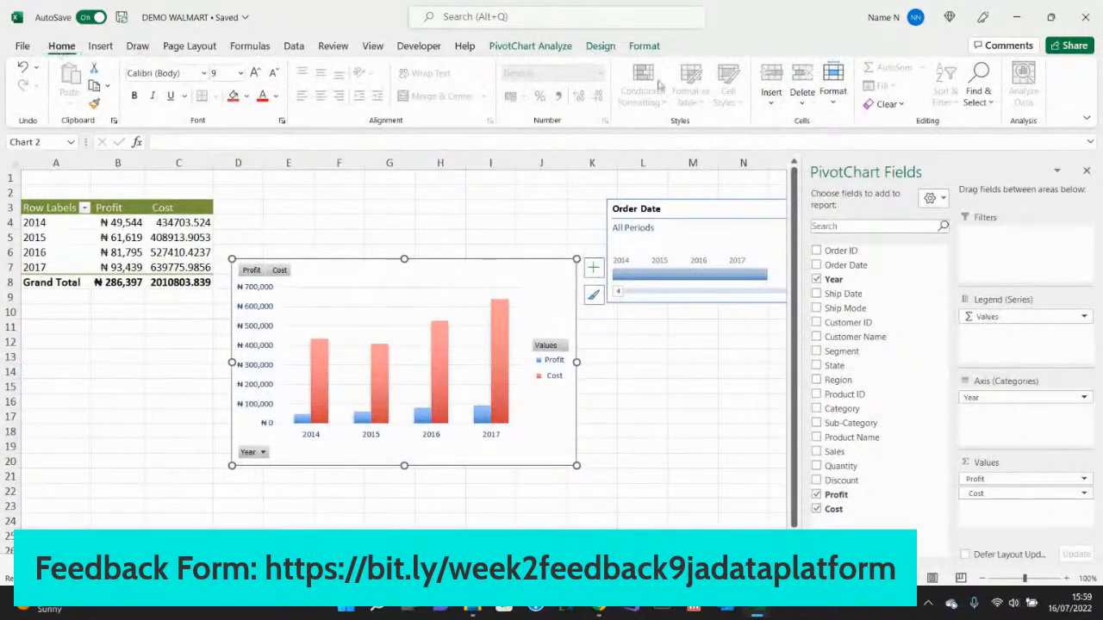
{"action": "left_click", "coordinate": [601, 46]}
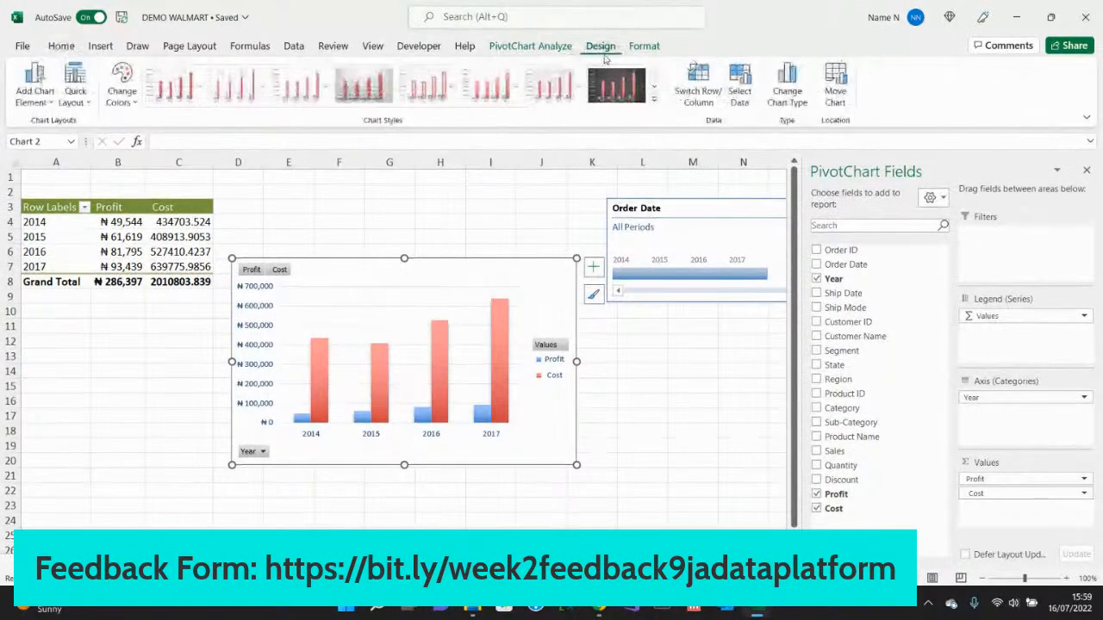
{"action": "left_click", "coordinate": [786, 94]}
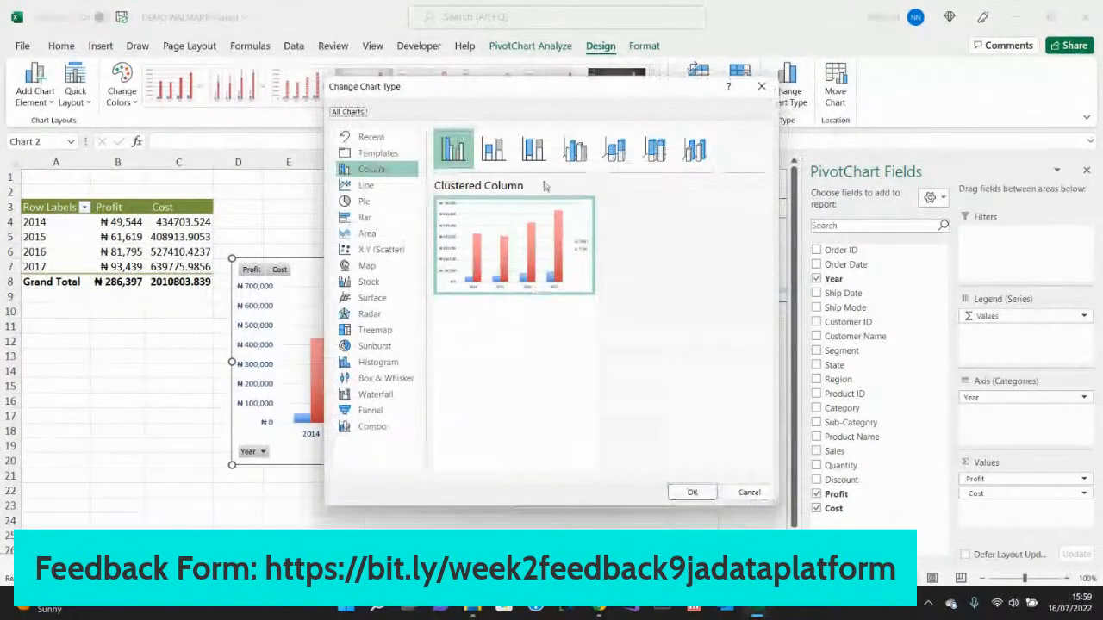
{"action": "left_click", "coordinate": [384, 187]}
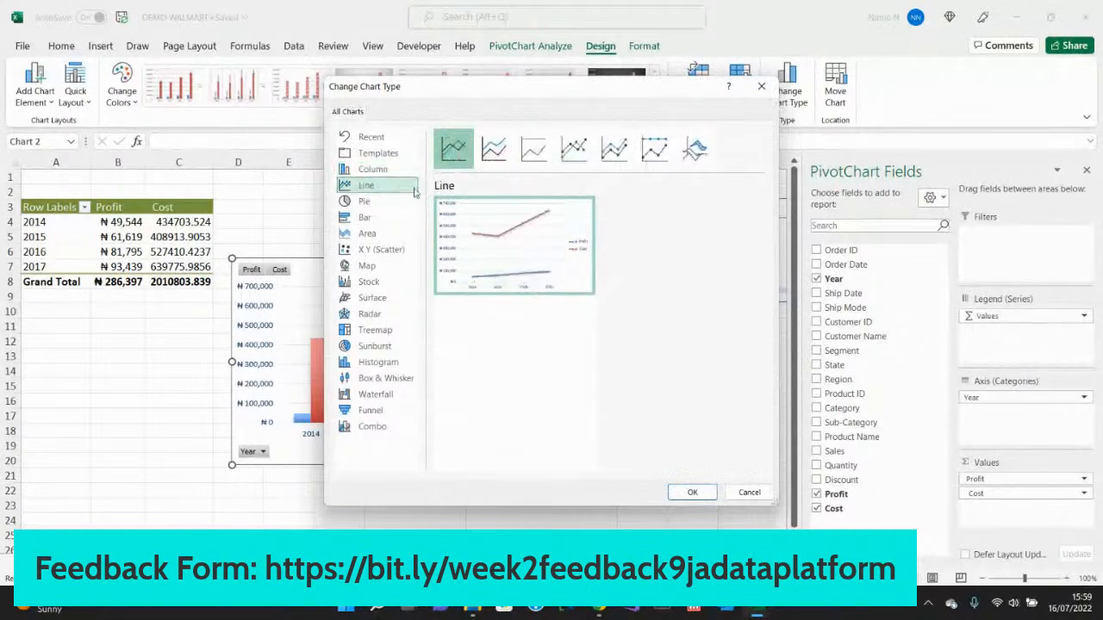
{"action": "left_click", "coordinate": [379, 217]}
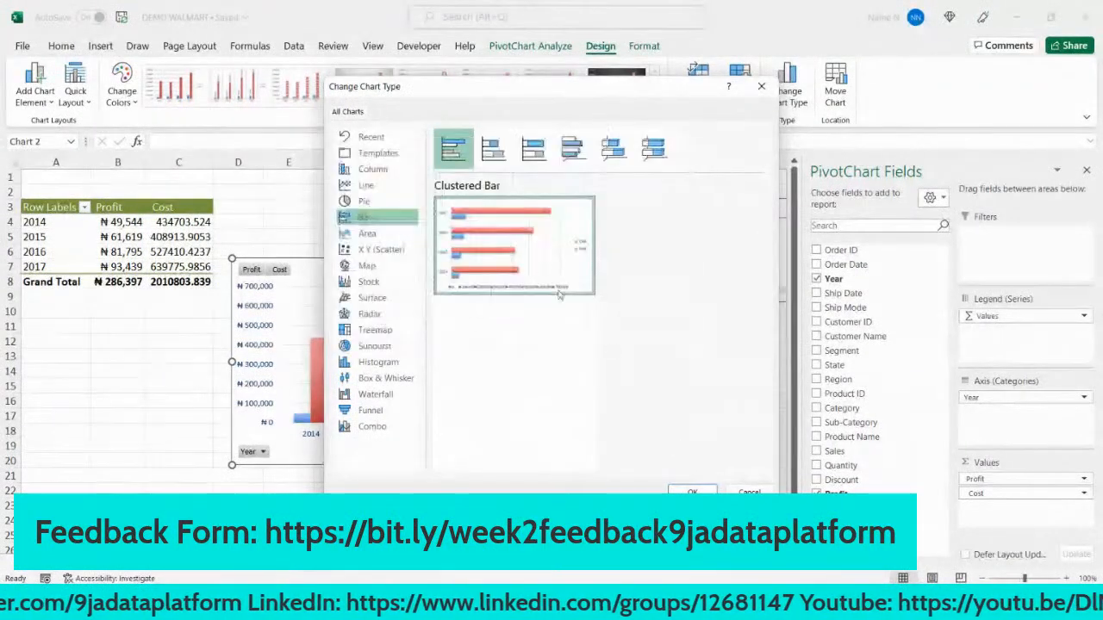
{"action": "left_click", "coordinate": [687, 492]}
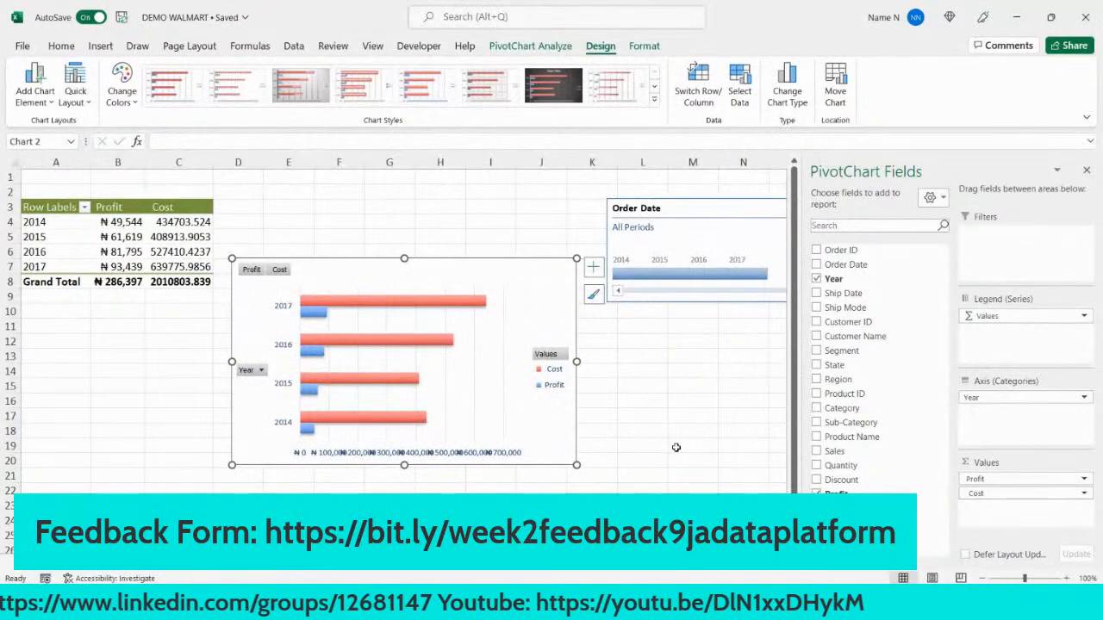
{"action": "left_click", "coordinate": [676, 447]}
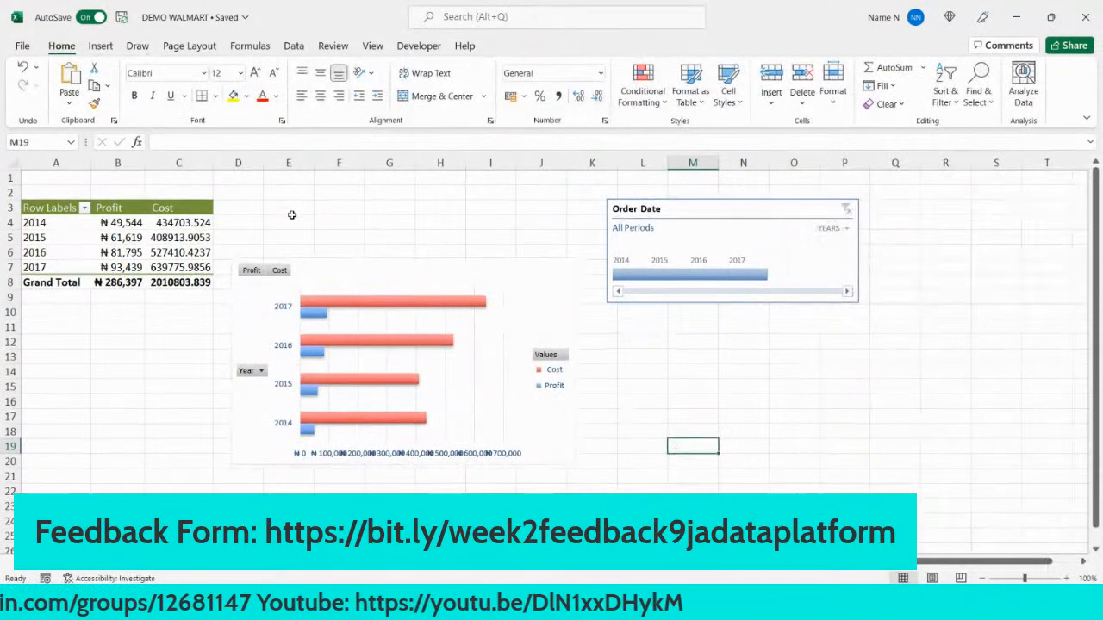
{"action": "left_click", "coordinate": [396, 275]}
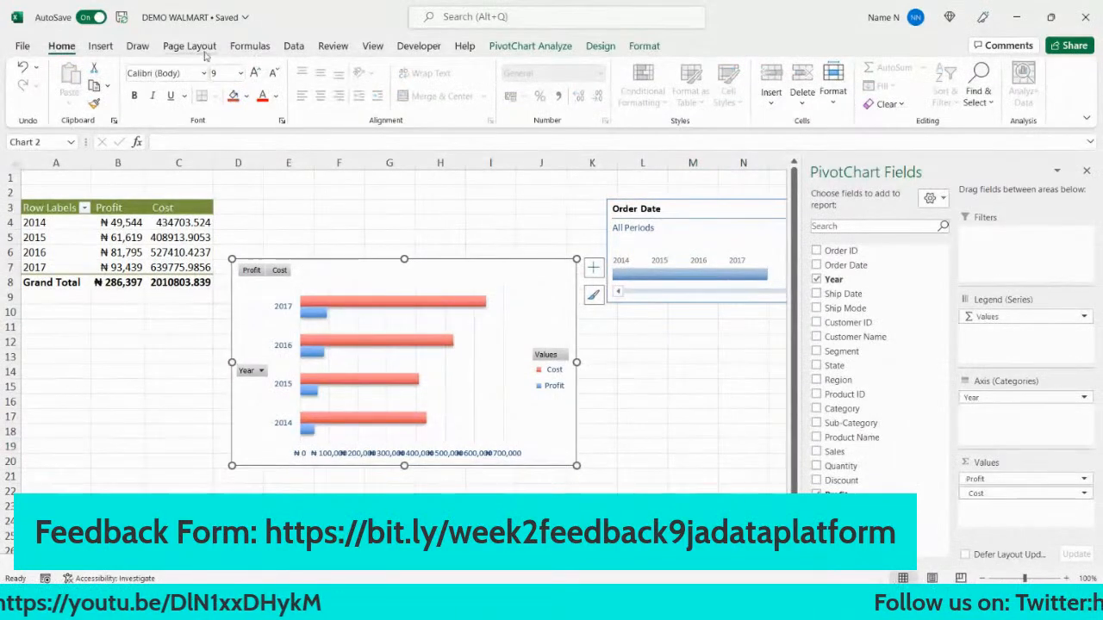
{"action": "left_click", "coordinate": [646, 47]}
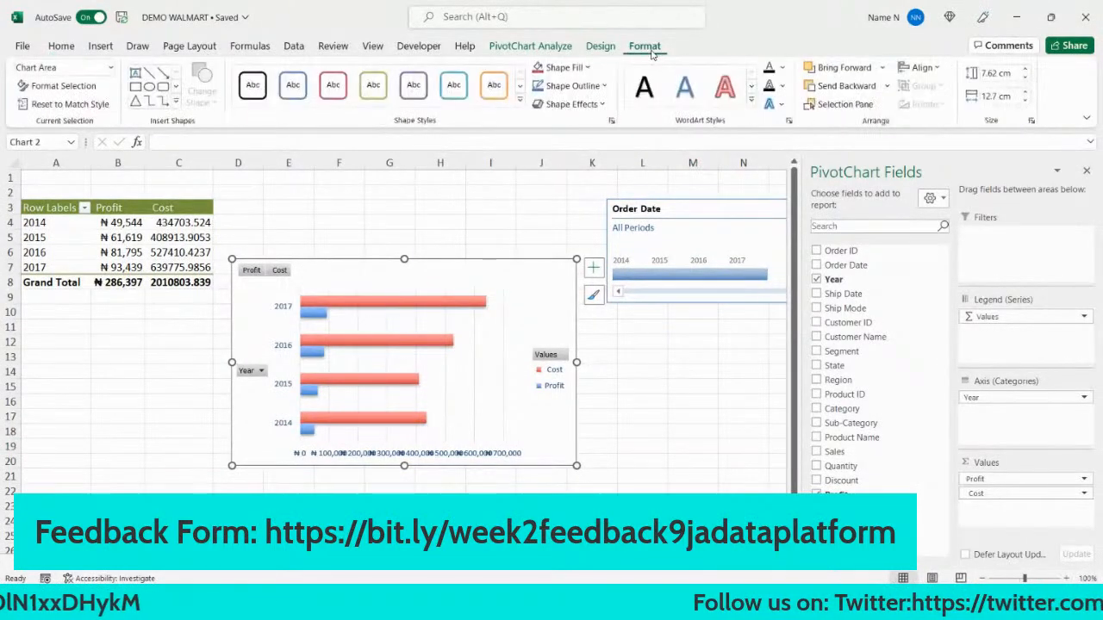
{"action": "right_click", "coordinate": [500, 286]}
{"action": "key", "text": "Escape"}
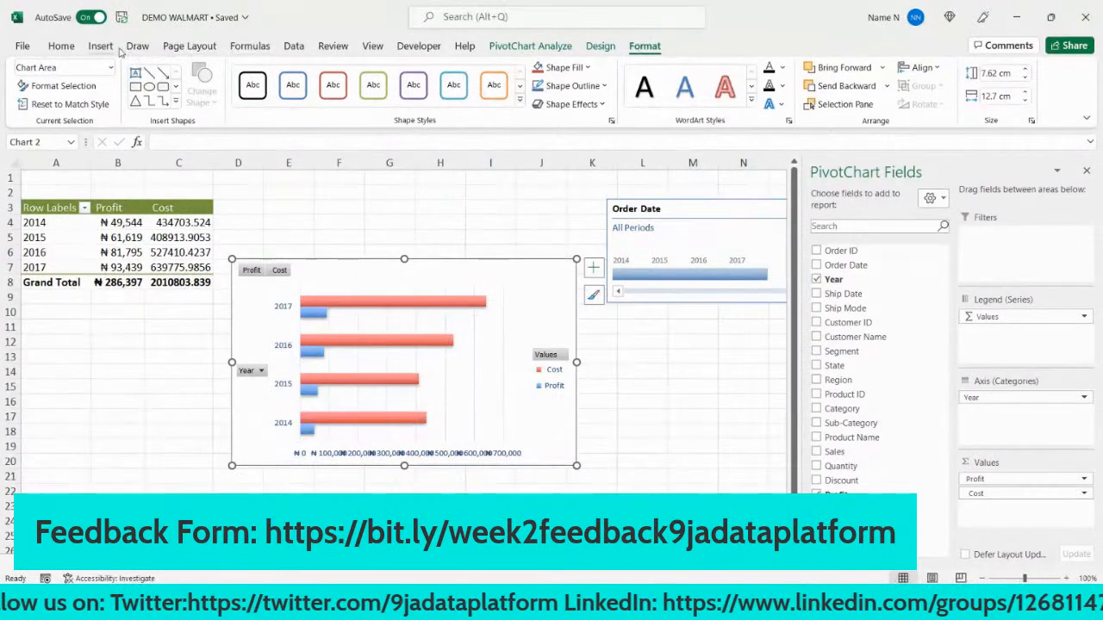
{"action": "left_click", "coordinate": [193, 48]}
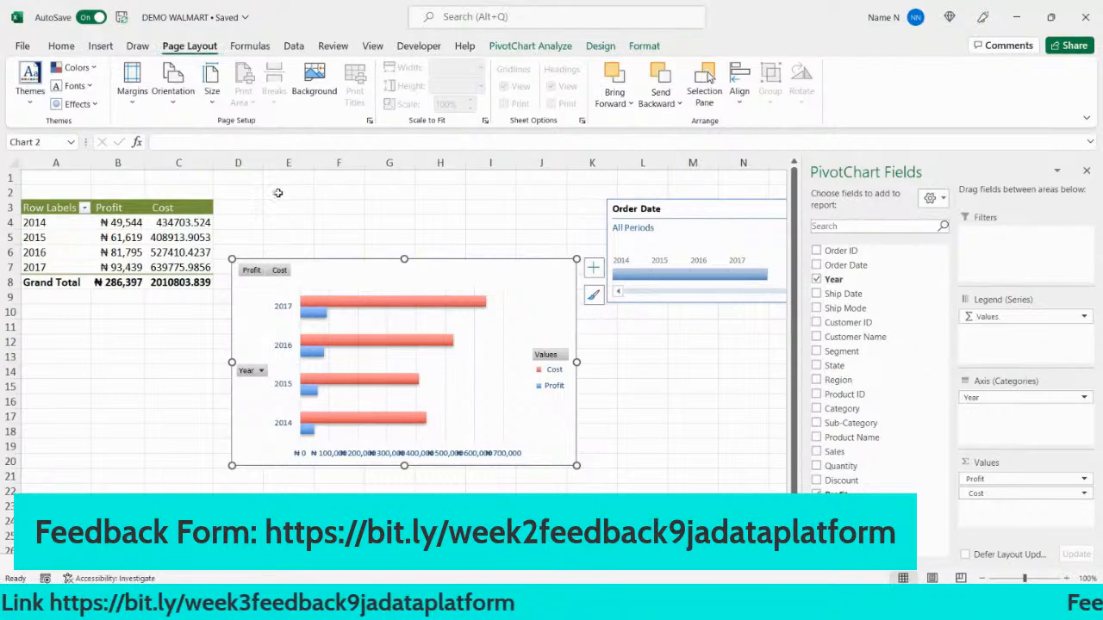
{"action": "left_click", "coordinate": [602, 48]}
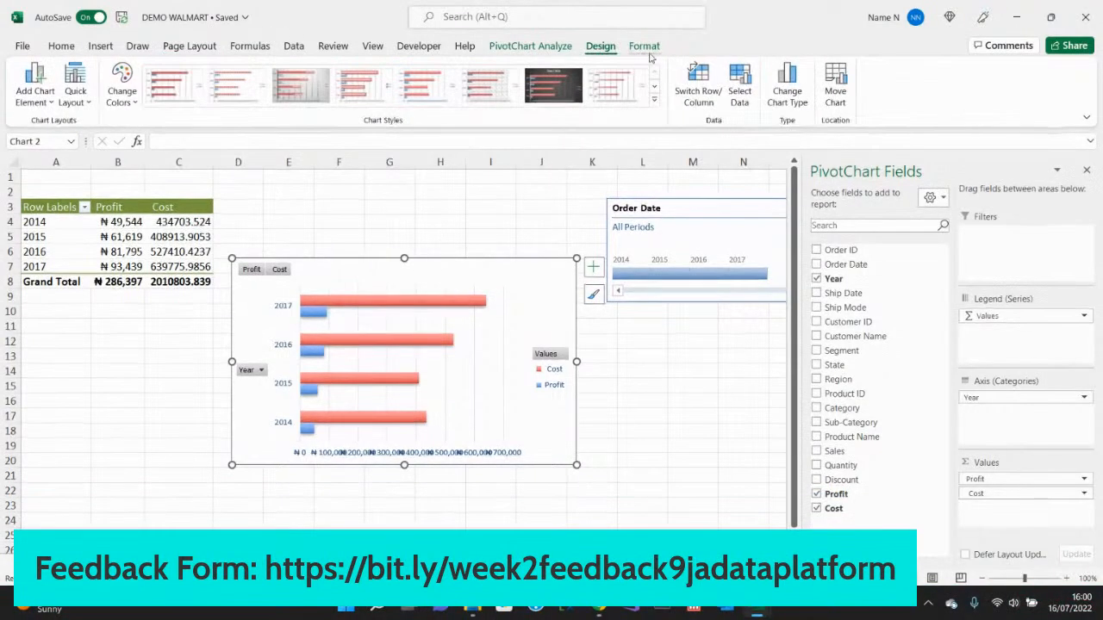
{"action": "left_click", "coordinate": [645, 46]}
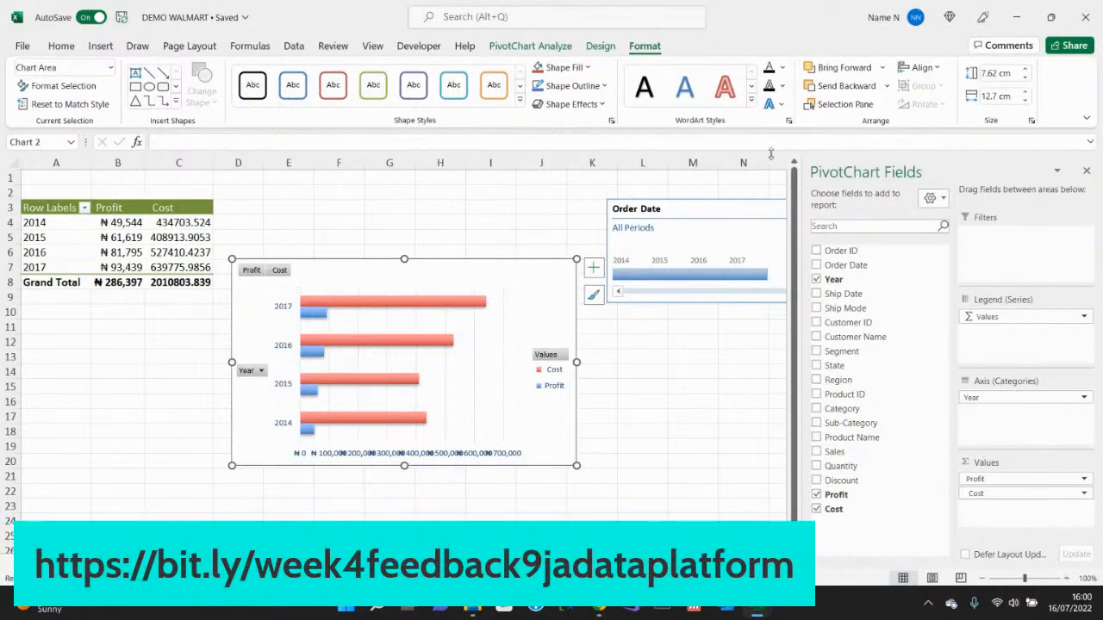
Try a quick layout with axis titles and a legend on the cost and profit bar chart, and settle on Layout 5.
{"action": "left_click", "coordinate": [594, 48]}
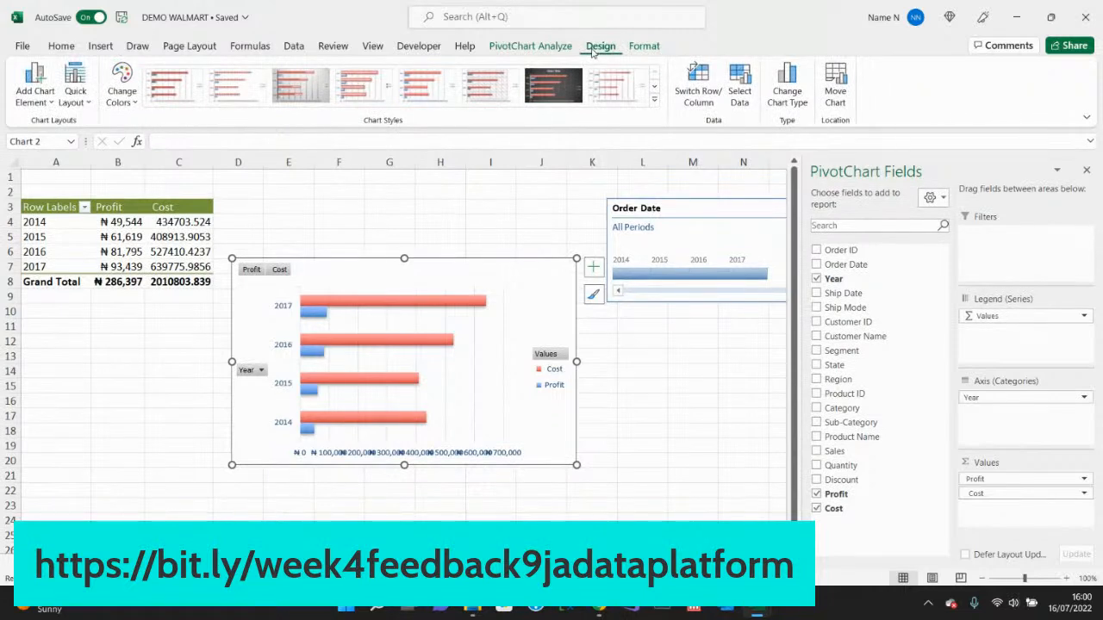
{"action": "left_click", "coordinate": [87, 104]}
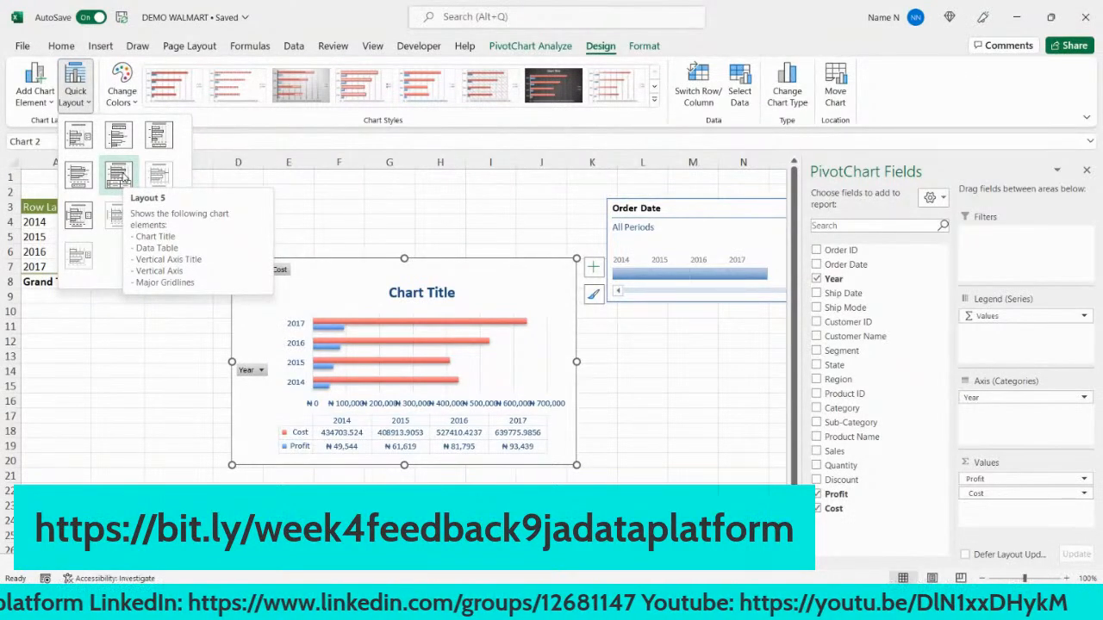
{"action": "left_click", "coordinate": [120, 174]}
{"action": "left_click", "coordinate": [86, 100]}
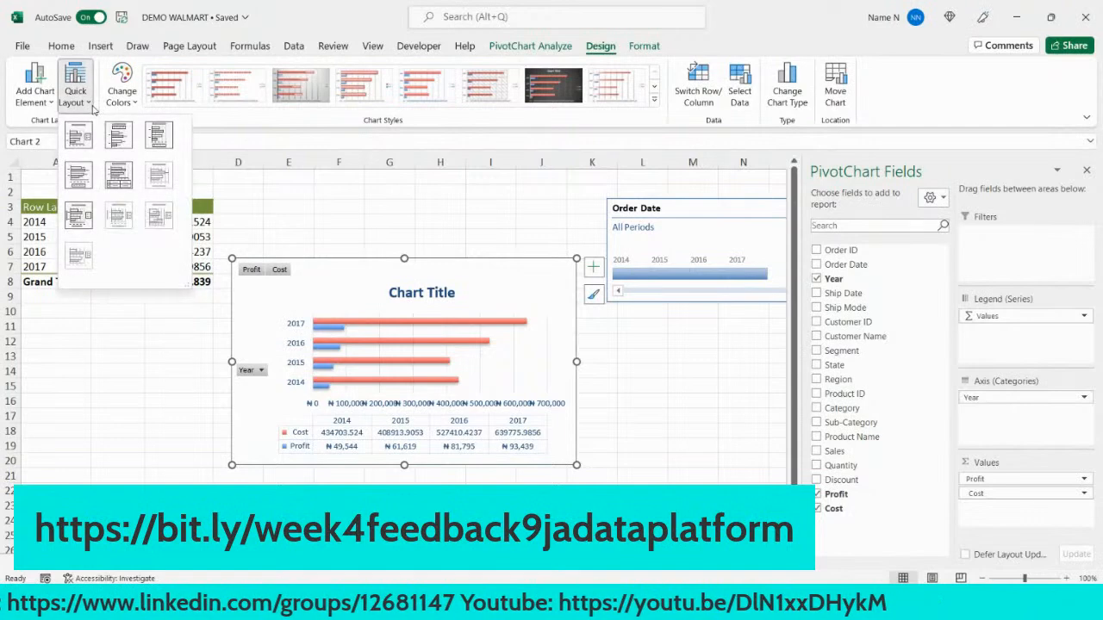
{"action": "left_click", "coordinate": [120, 215]}
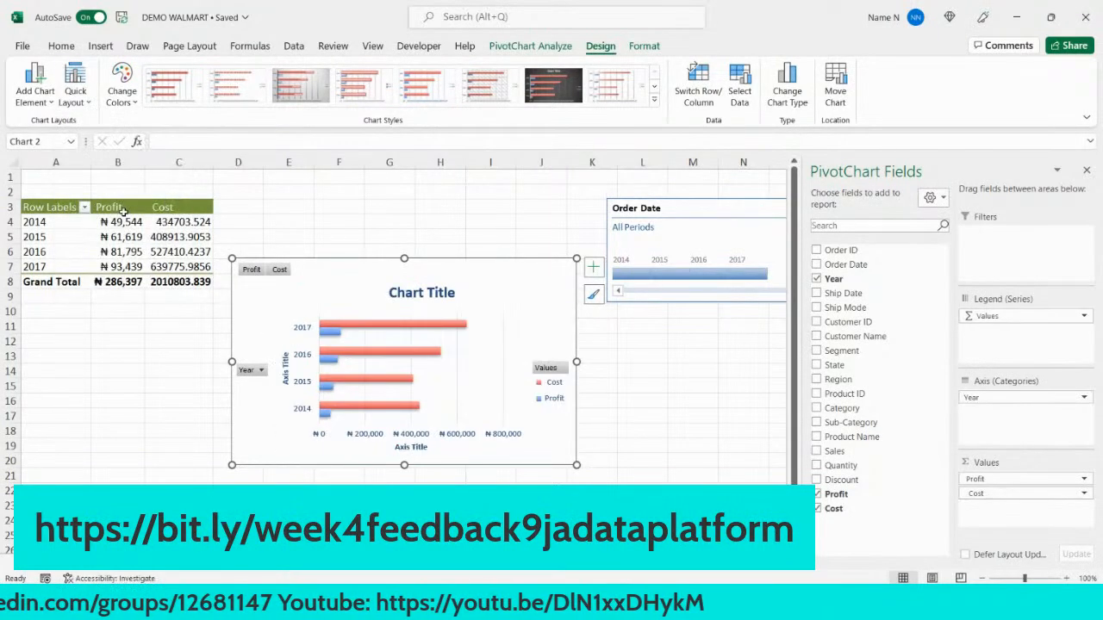
{"action": "left_click", "coordinate": [78, 97]}
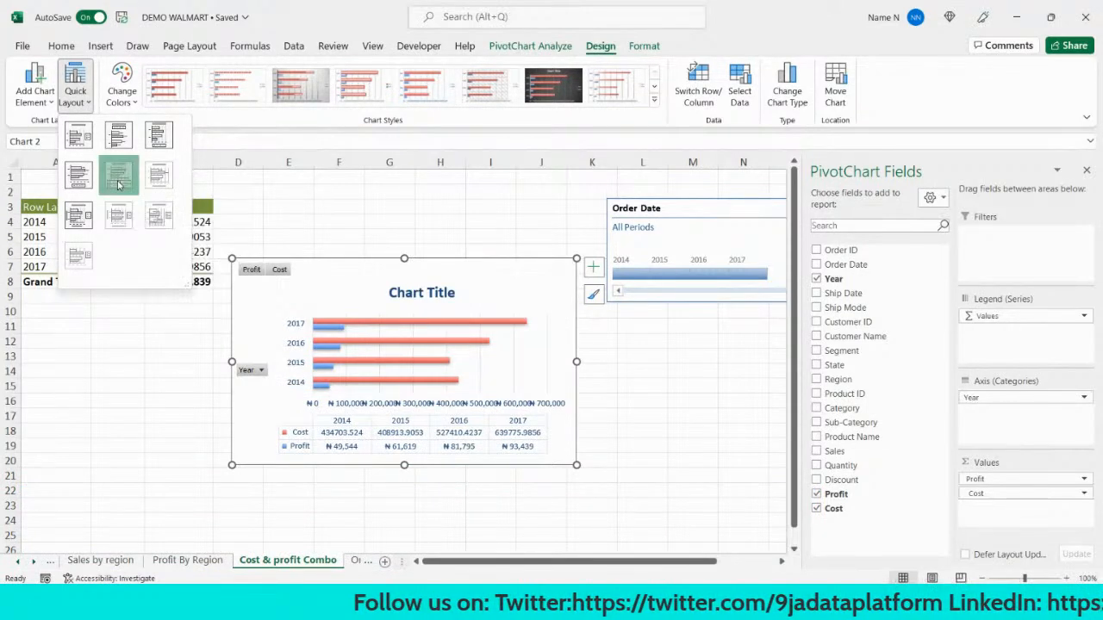
{"action": "left_click", "coordinate": [119, 184]}
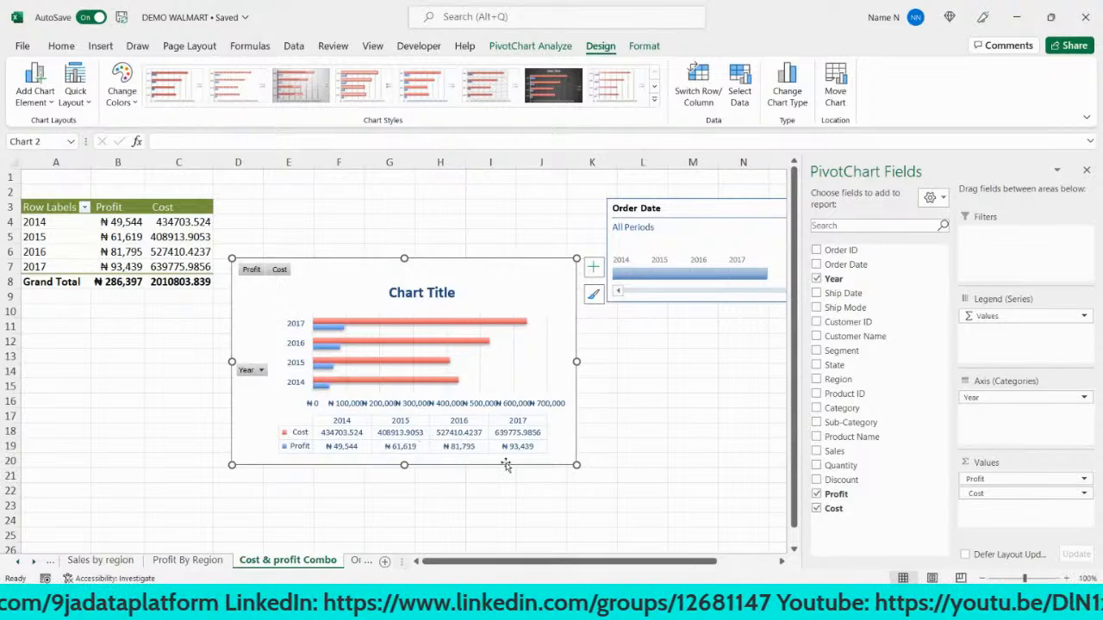
{"action": "left_click", "coordinate": [626, 424]}
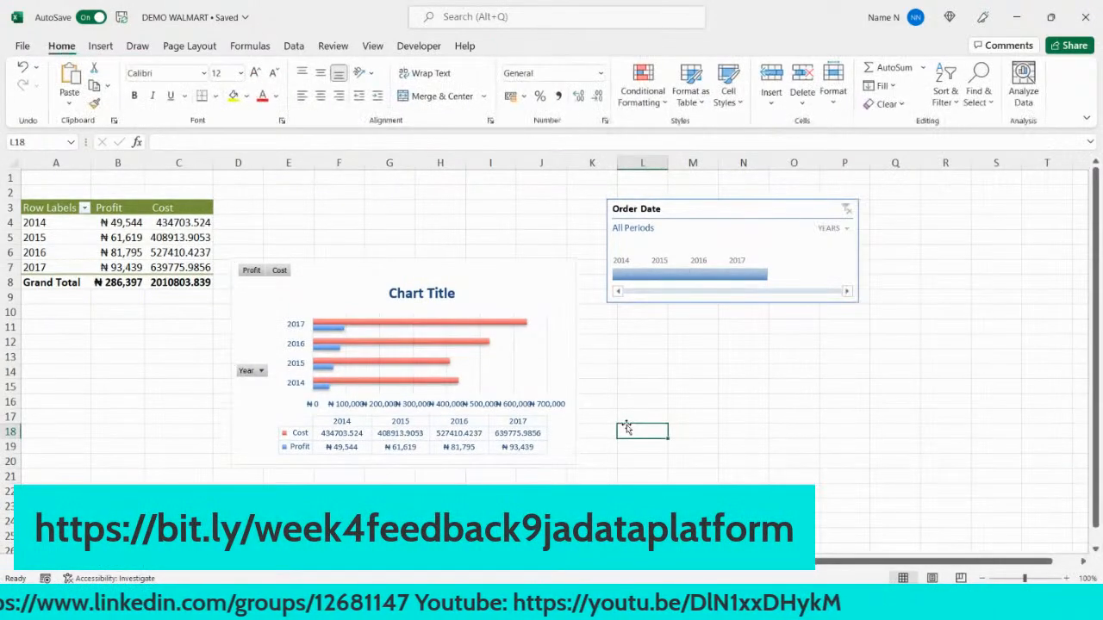
Add data labels to the cost and profit chart at the Outside End position, and open their detailed formatting options.
{"action": "left_click", "coordinate": [492, 301]}
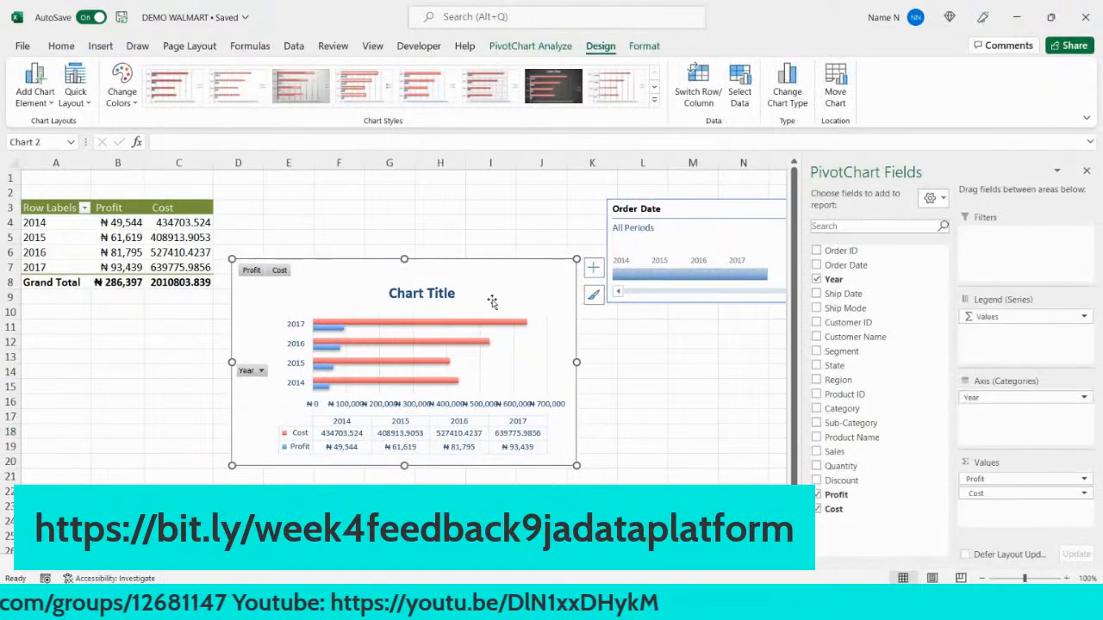
{"action": "left_click", "coordinate": [593, 271]}
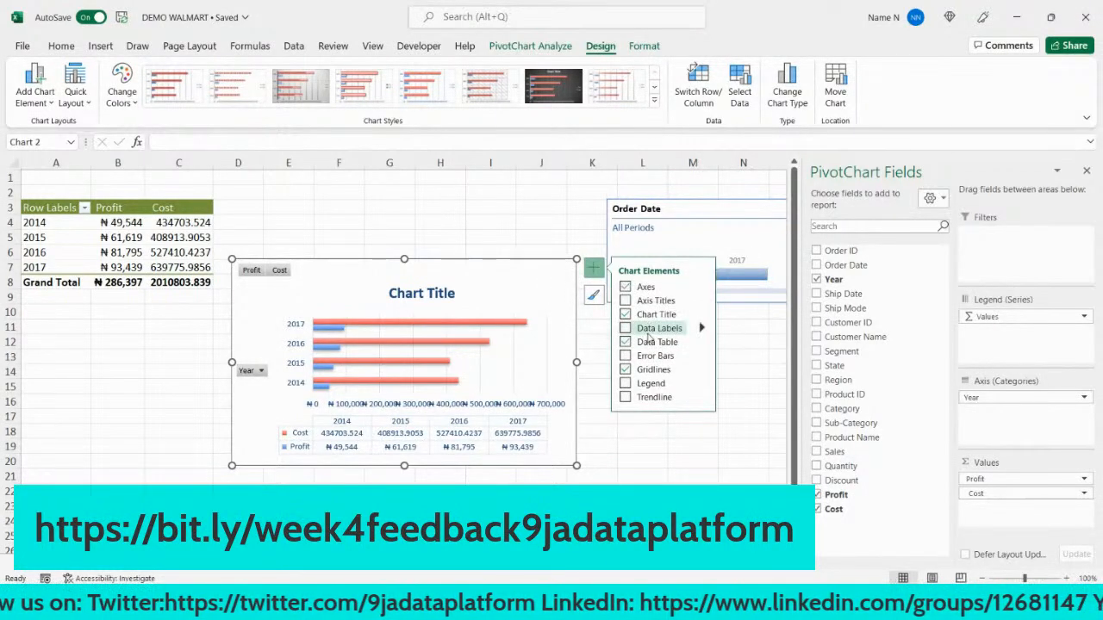
{"action": "left_click", "coordinate": [700, 327]}
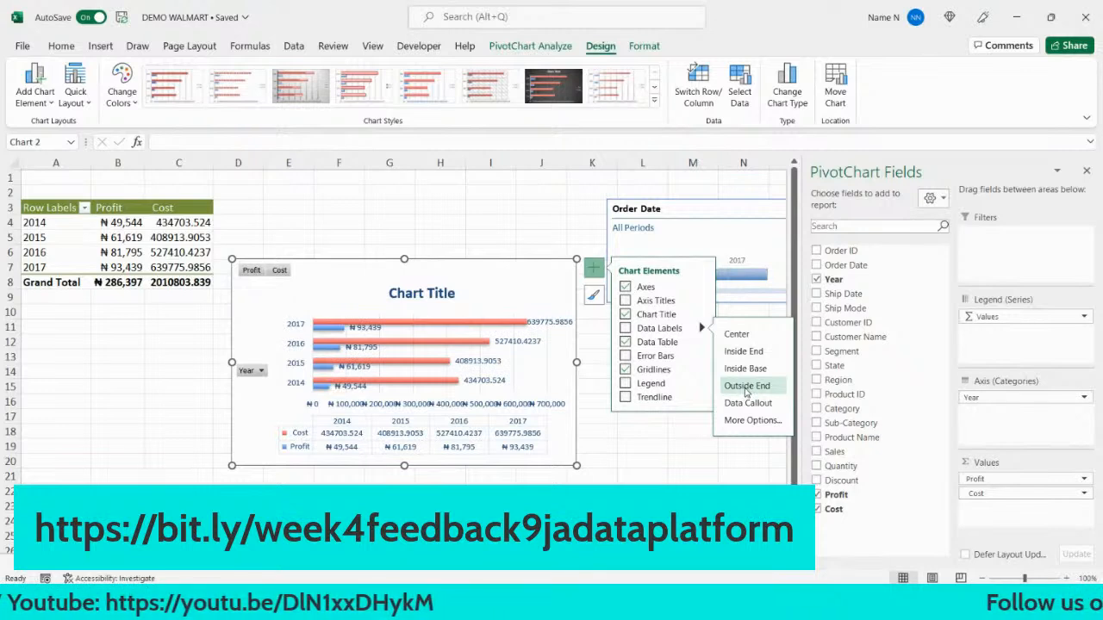
{"action": "left_click", "coordinate": [743, 420]}
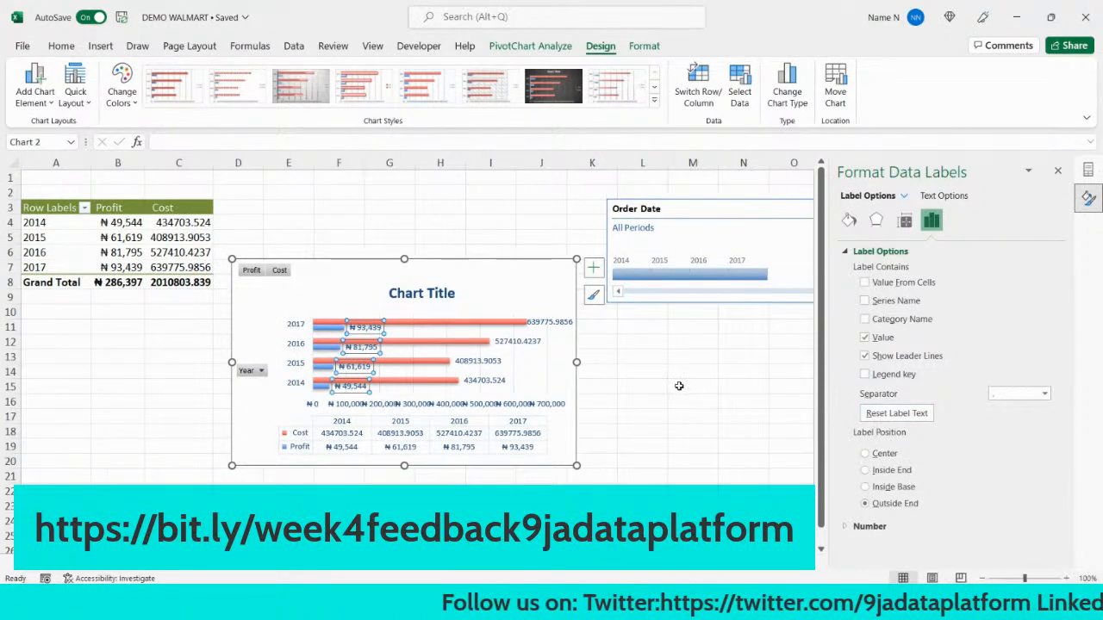
{"action": "left_click", "coordinate": [680, 387]}
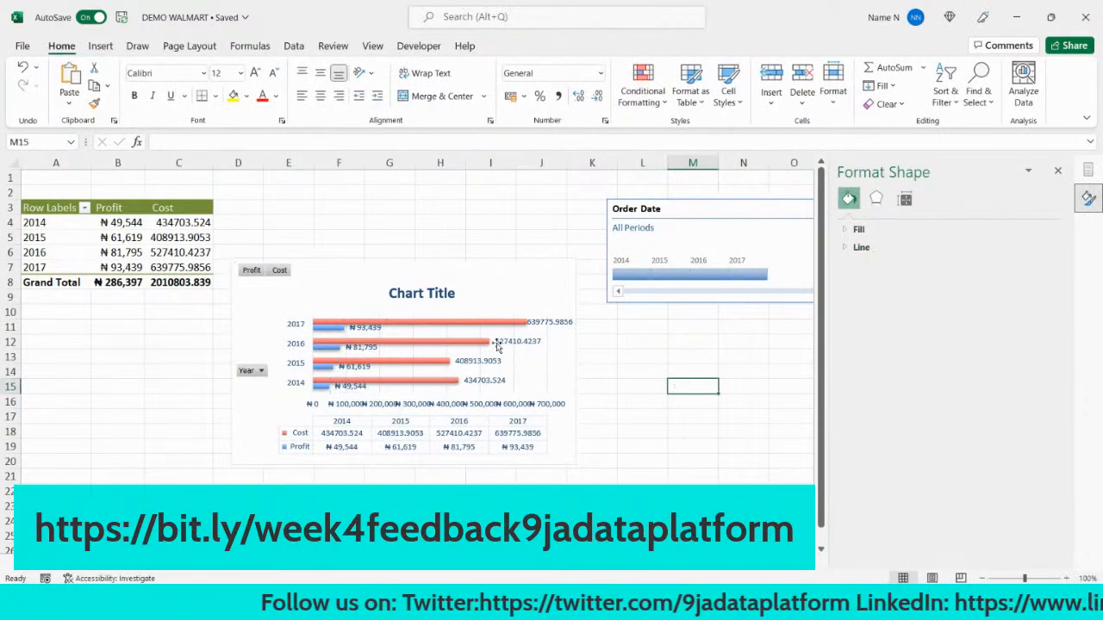
Give the cost and profit chart area a solid blue fill.
{"action": "left_click", "coordinate": [505, 313]}
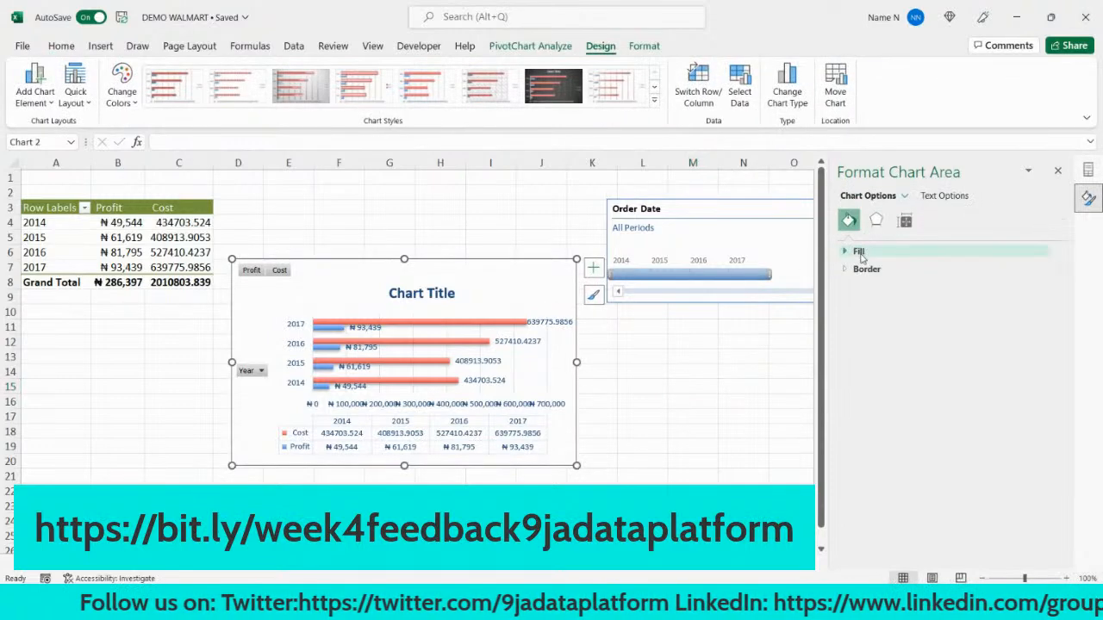
{"action": "left_click", "coordinate": [854, 252]}
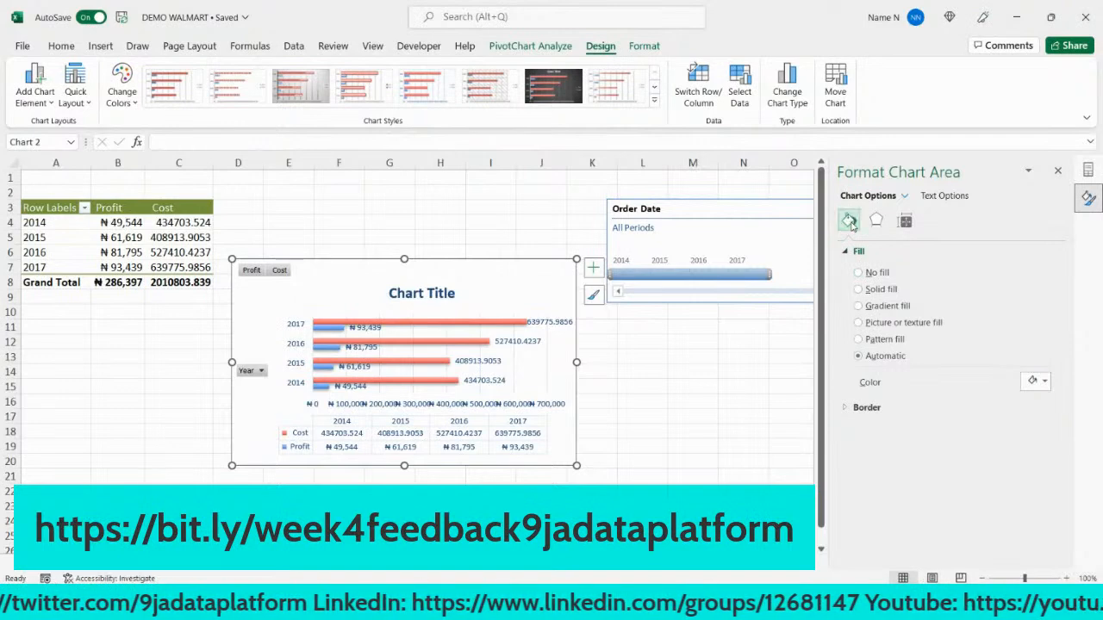
{"action": "left_click", "coordinate": [859, 274]}
{"action": "left_click", "coordinate": [858, 290]}
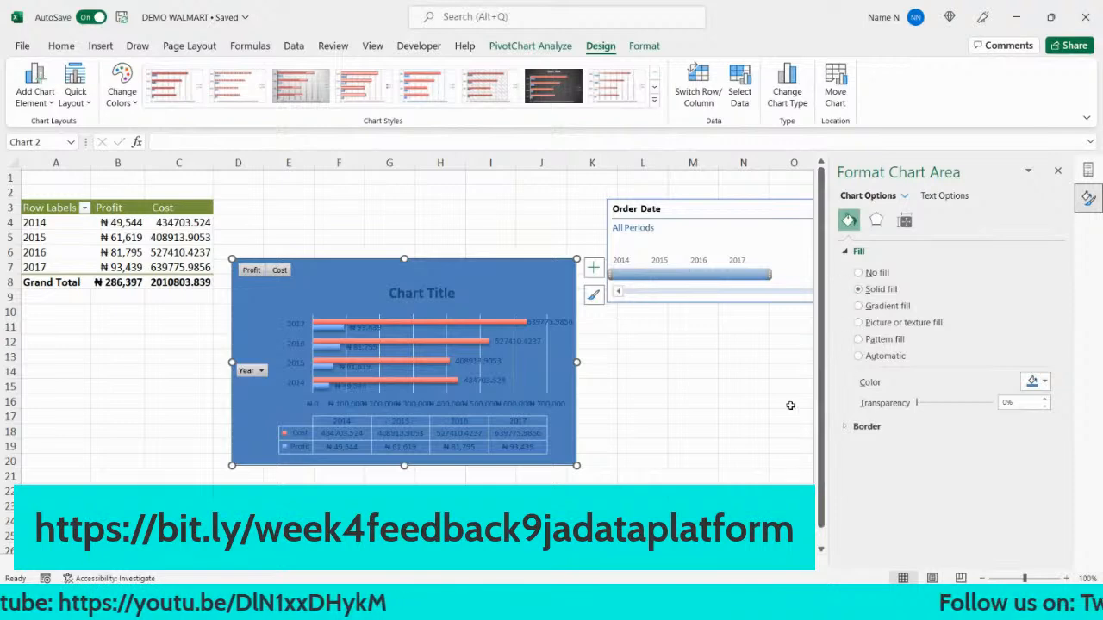
{"action": "left_click", "coordinate": [693, 415]}
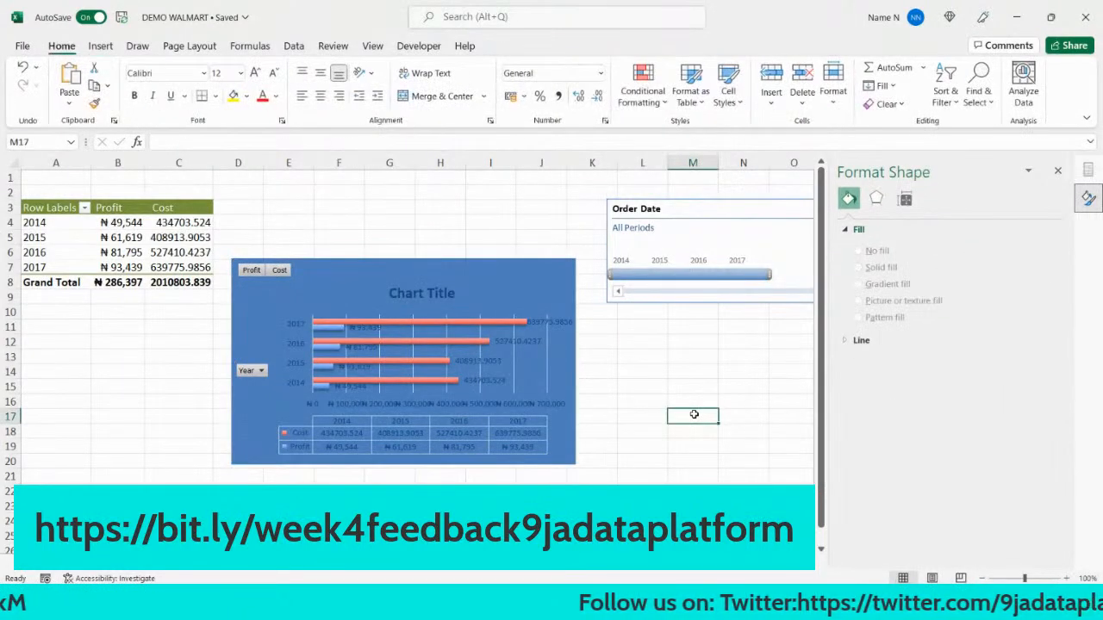
Move the Order Date timeline closer to the cost and profit chart and narrow the chart so the two do not overlap.
{"action": "left_click_drag", "start_coordinate": [724, 216], "coordinate": [684, 193]}
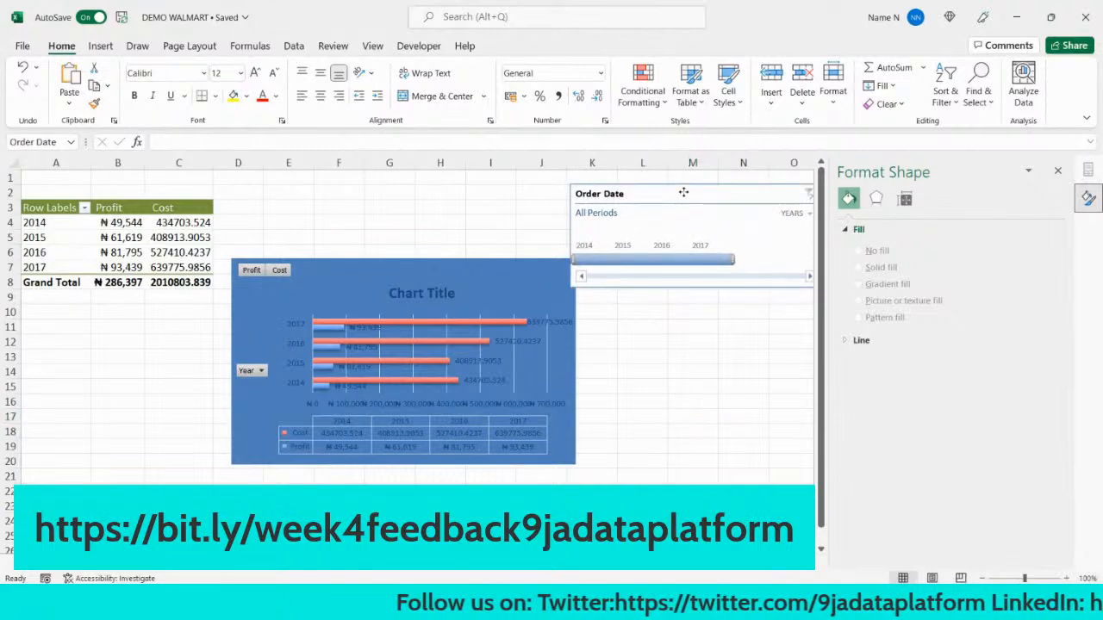
{"action": "left_click", "coordinate": [536, 291]}
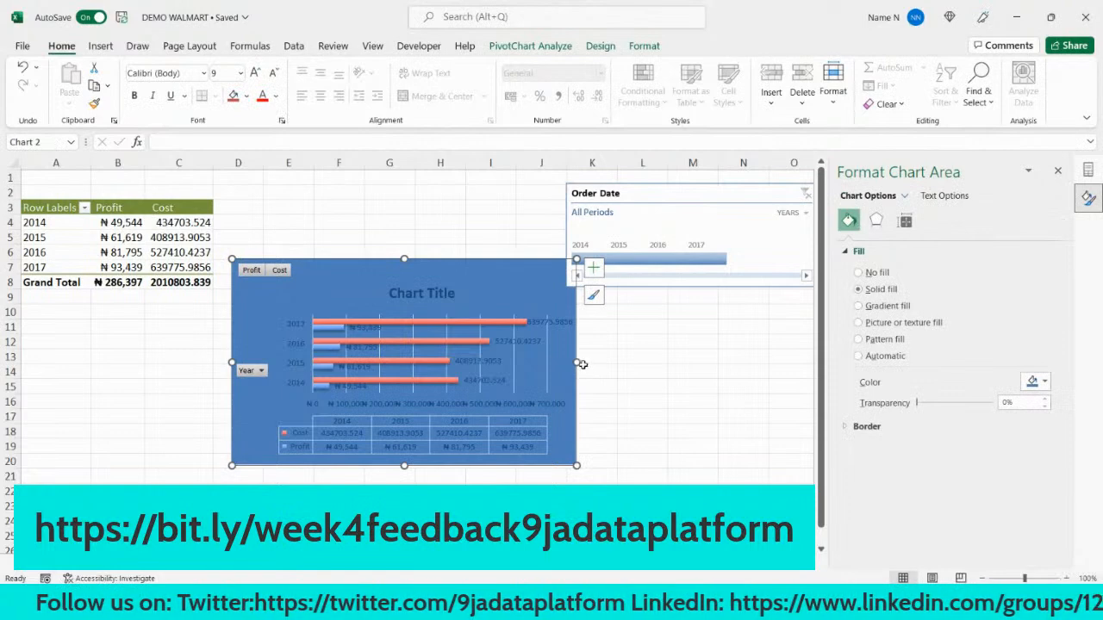
{"action": "left_click_drag", "start_coordinate": [576, 363], "coordinate": [524, 356]}
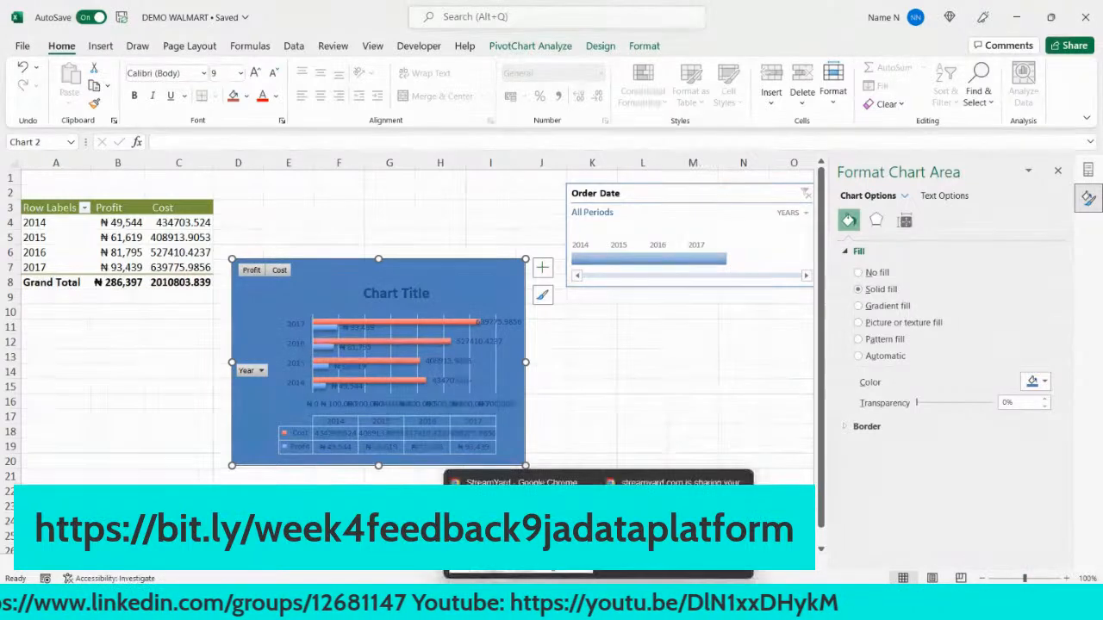
Switch to the StreamYard window in Google Chrome.
{"action": "left_click", "coordinate": [599, 603]}
{"action": "mouse_move", "coordinate": [628, 573]}
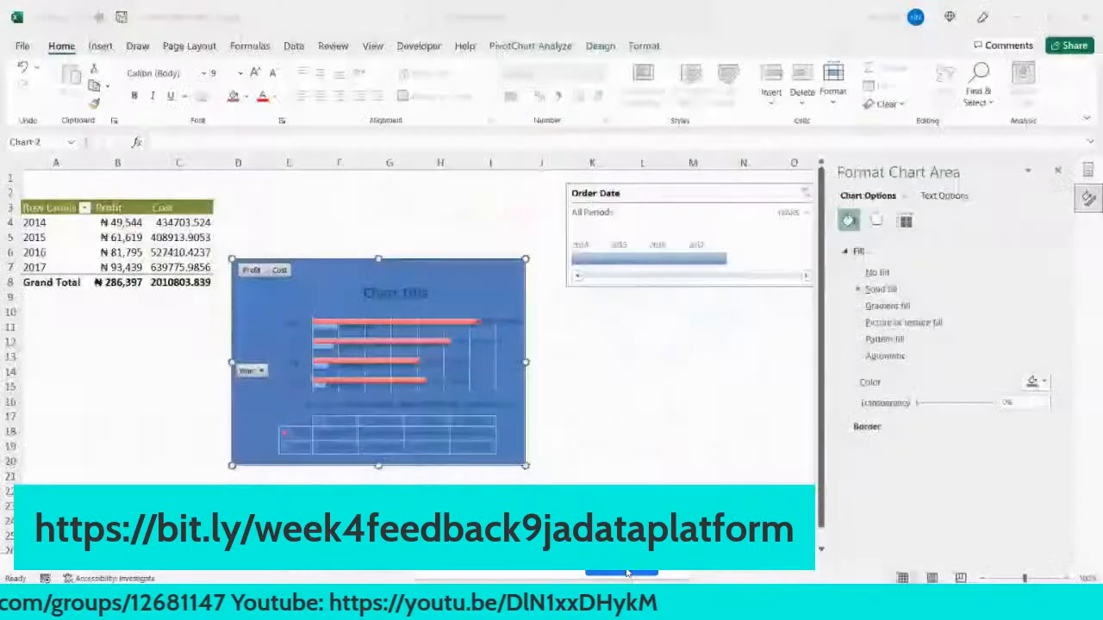